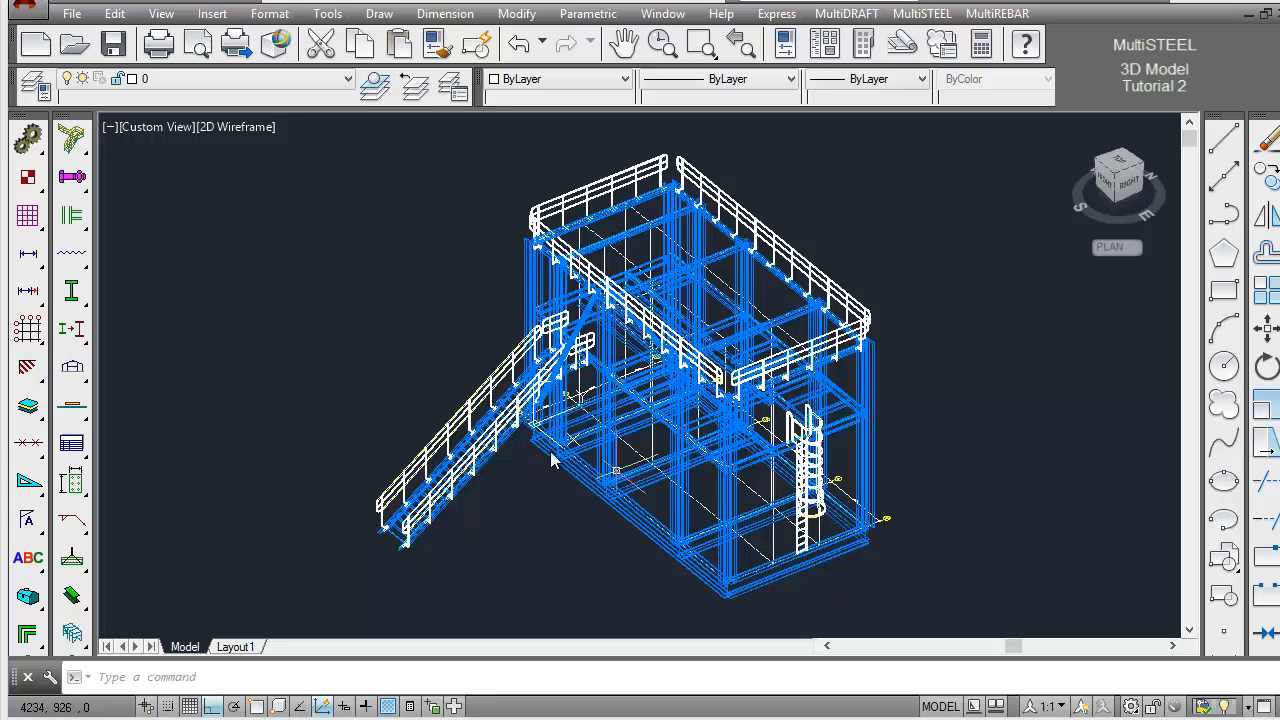
Open the drawing EL5000.dwg from the ST_TUT folder
left_click(74, 45)
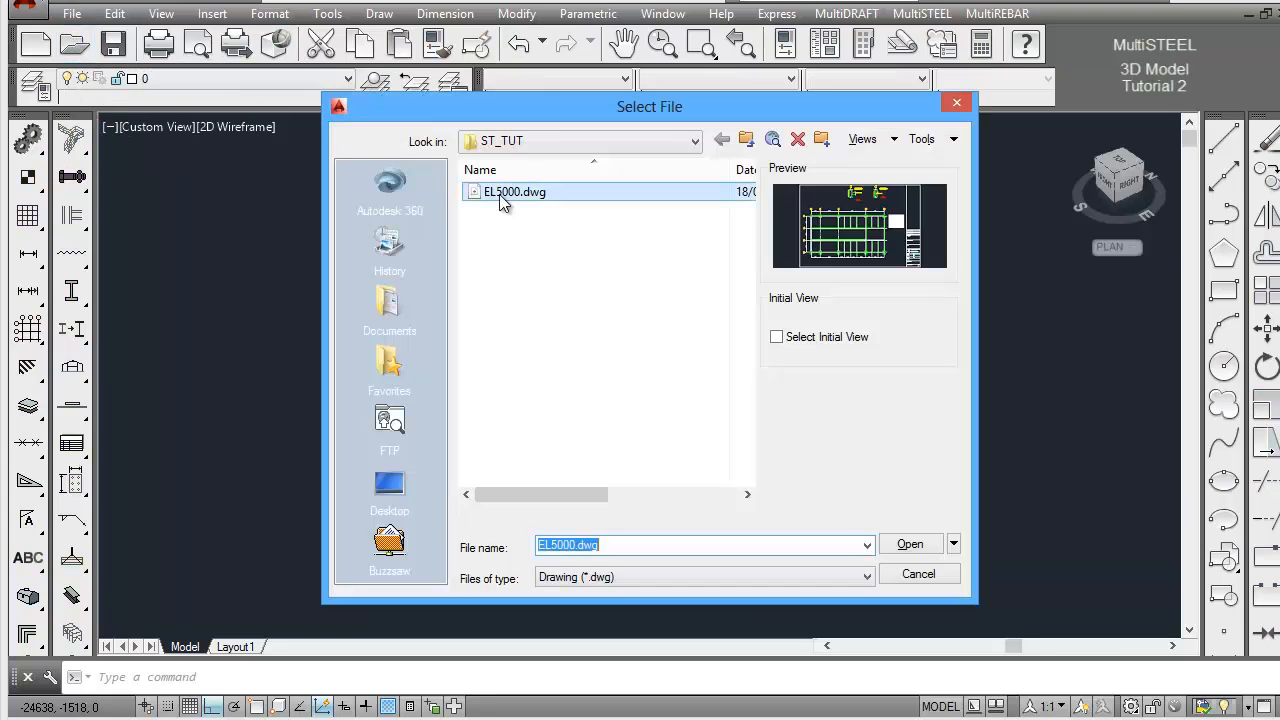
left_click(500, 196)
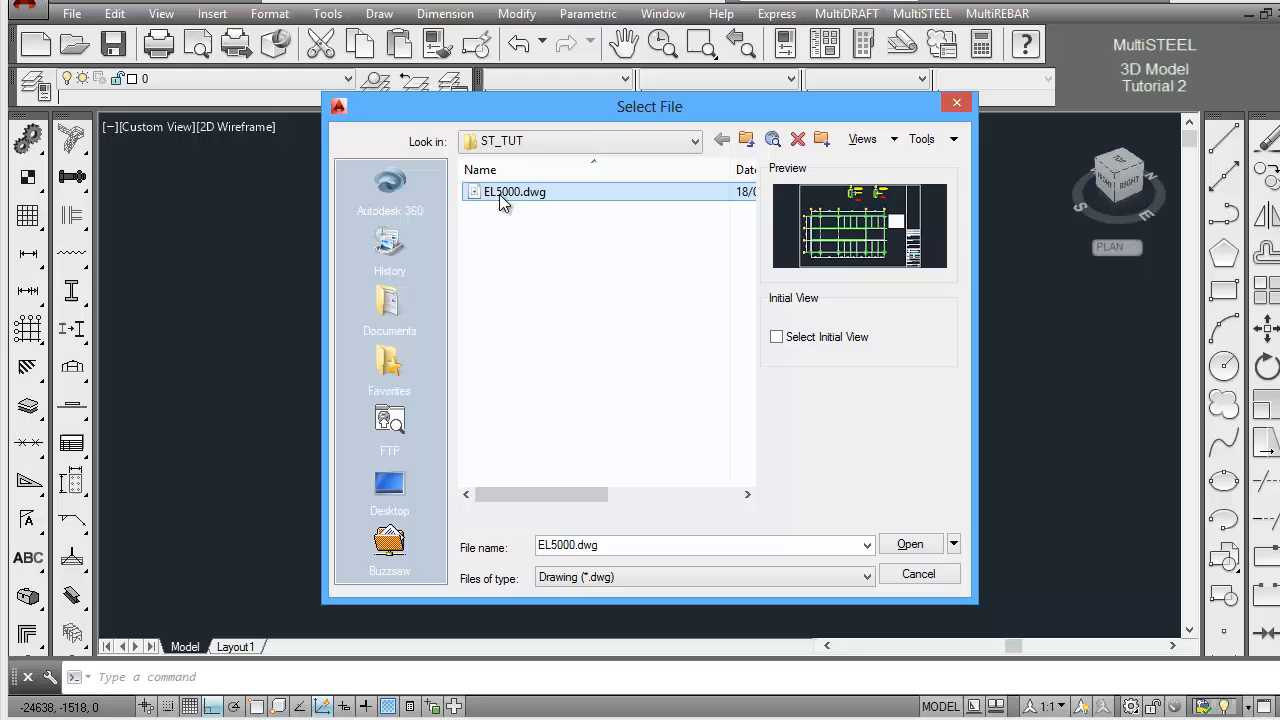
left_click(905, 545)
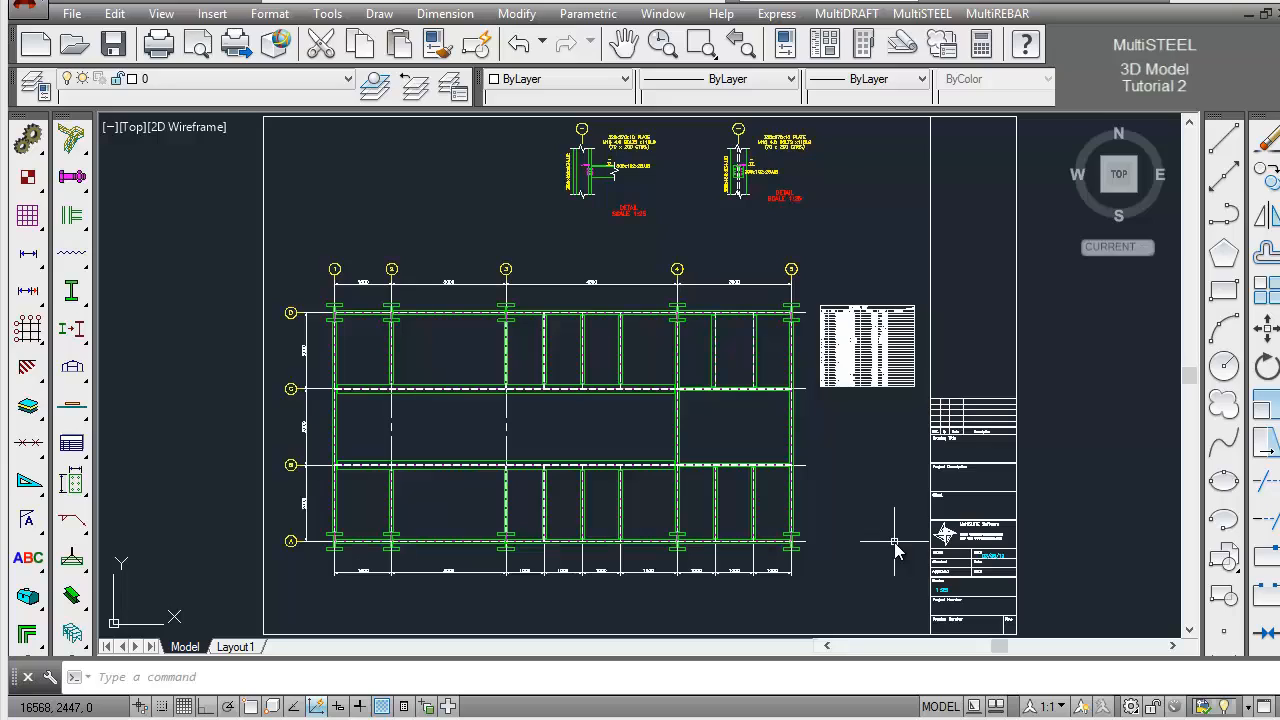
Erase the schedule table beside the floor plan and the two connection details above it
left_click(813, 290)
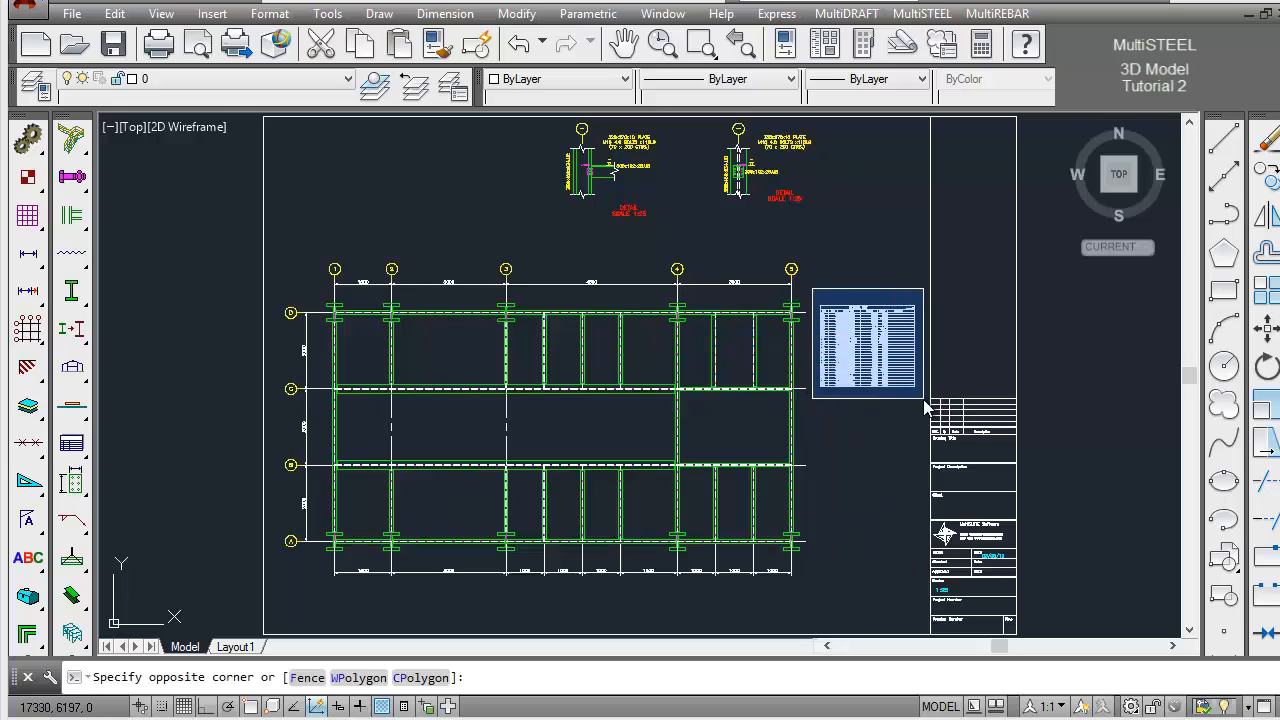
left_click(935, 415)
left_click(536, 230)
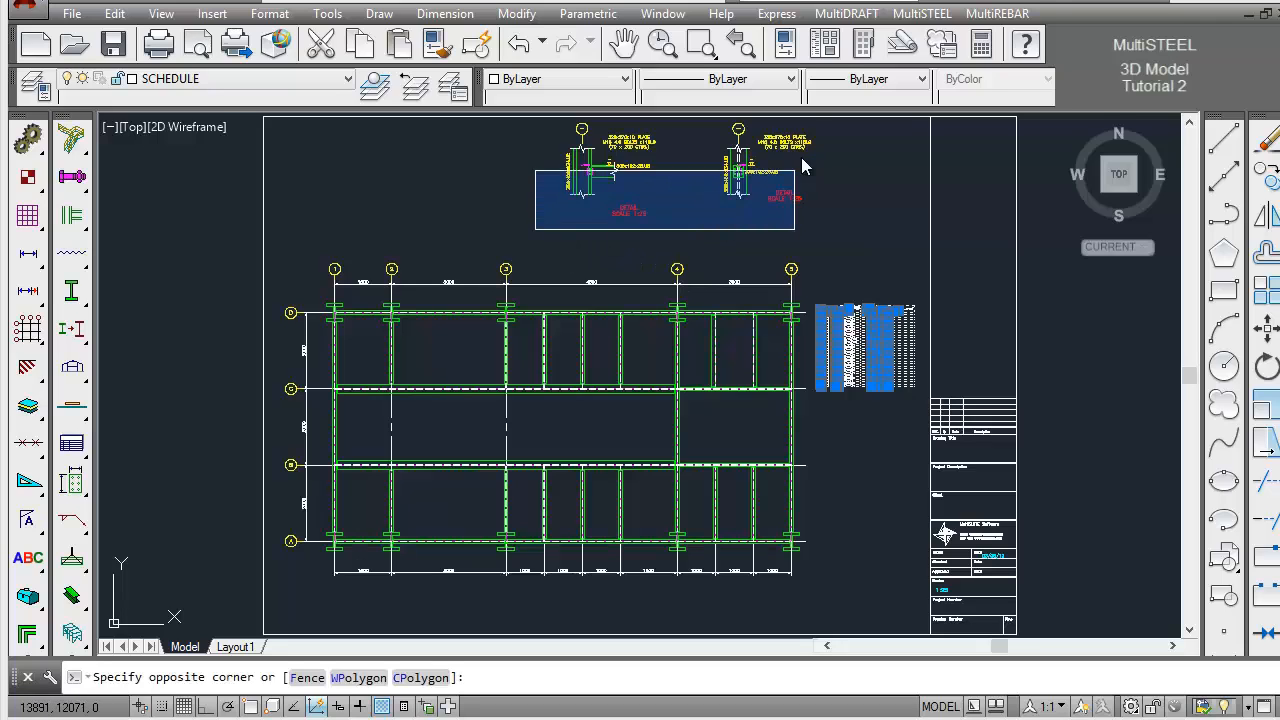
key("Escape")
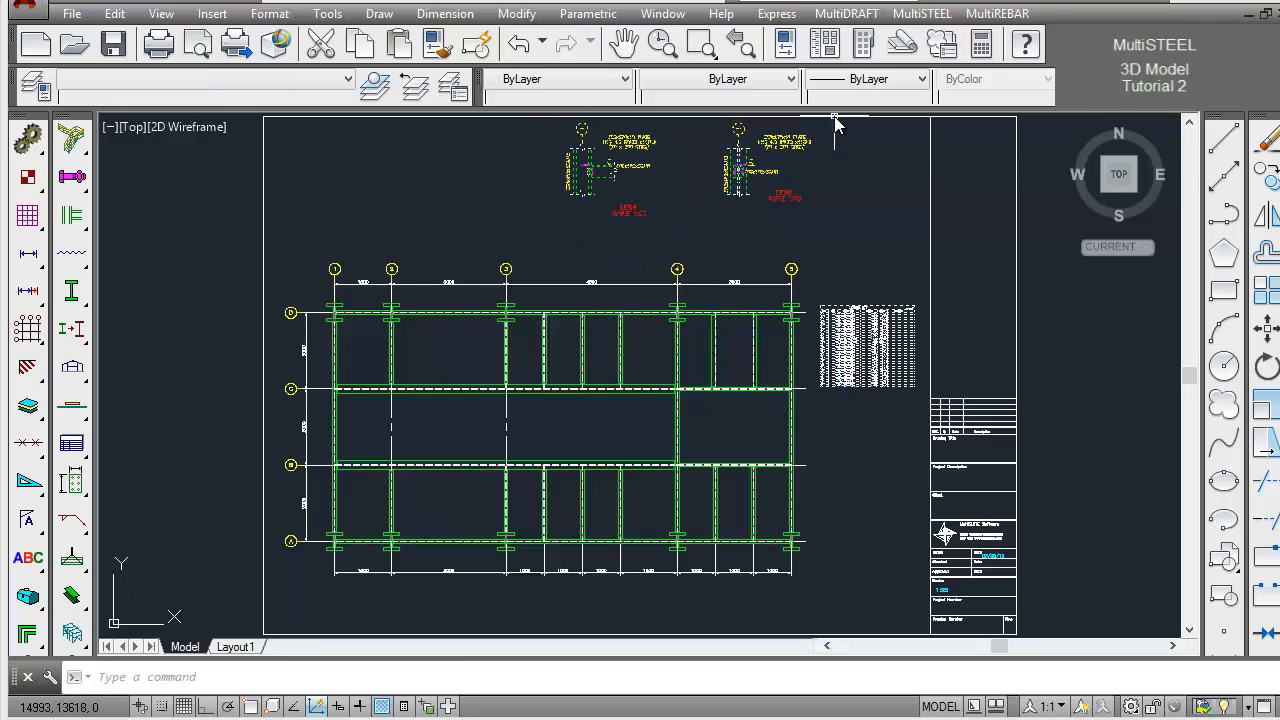
left_click(1268, 150)
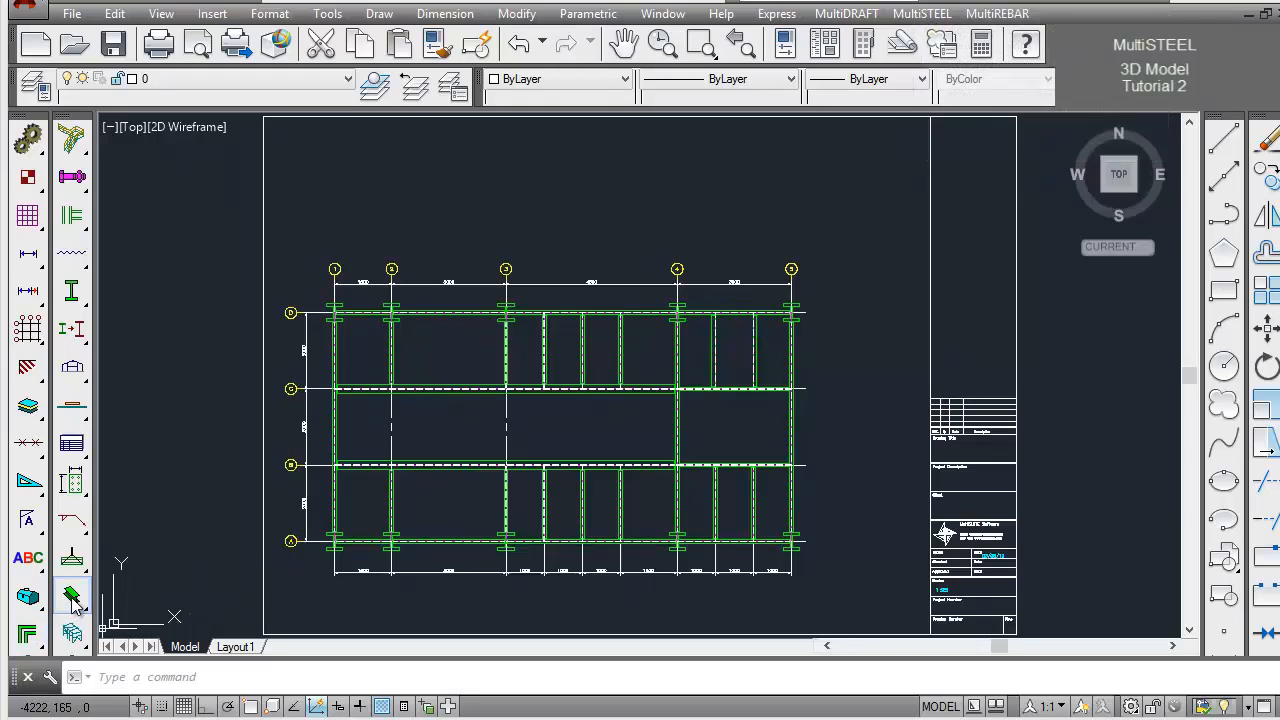
Set the MultiSTEEL view of the drawing to the Front_Right isometric
left_click_drag(72, 598, 110, 600)
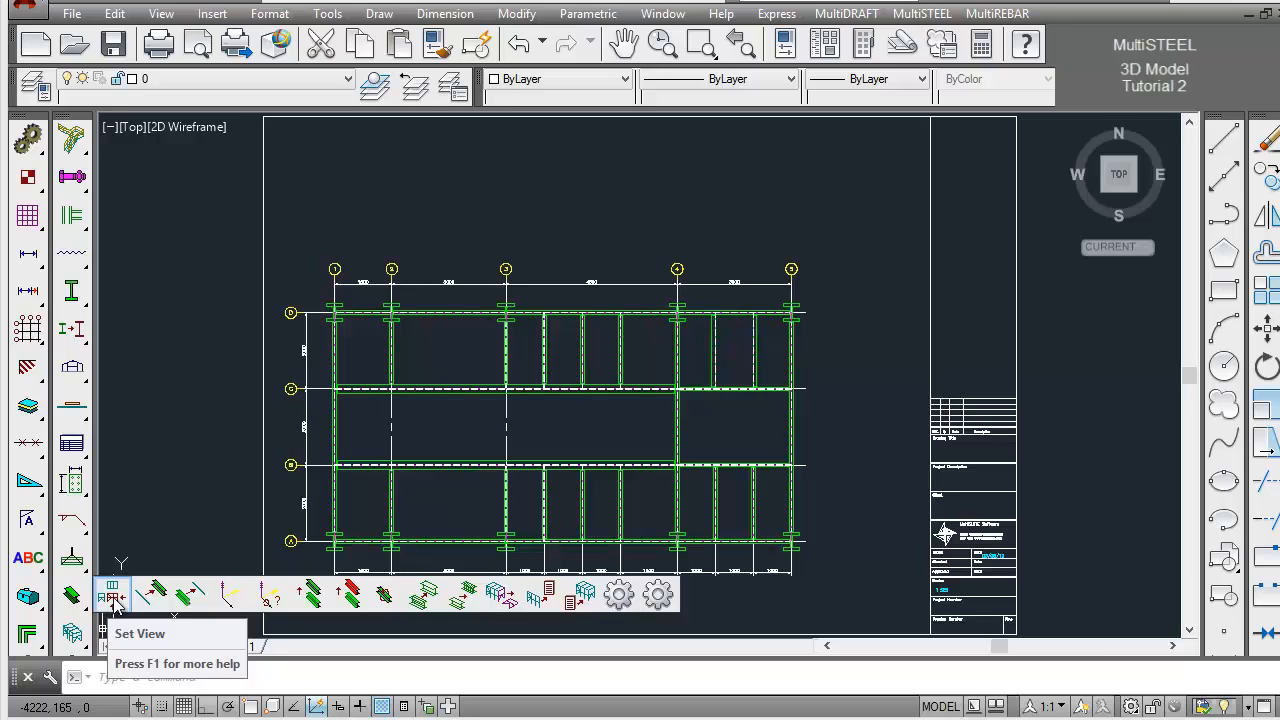
left_click(113, 600)
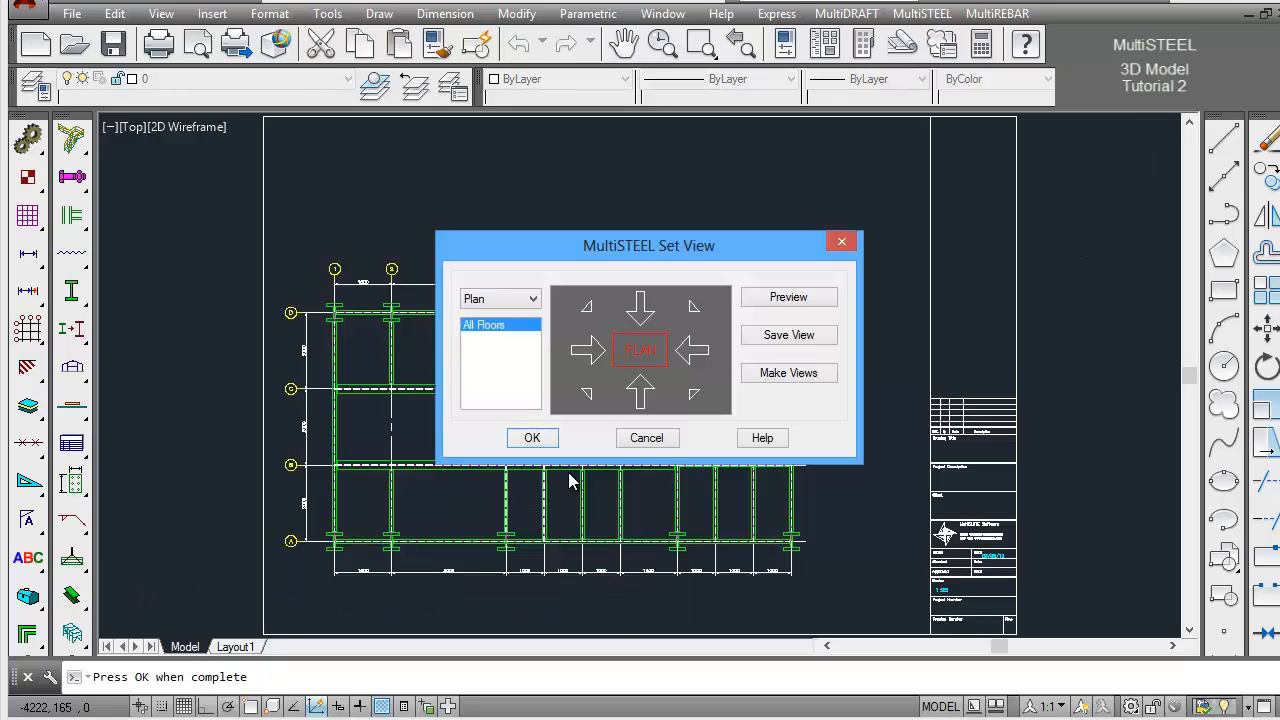
left_click(695, 396)
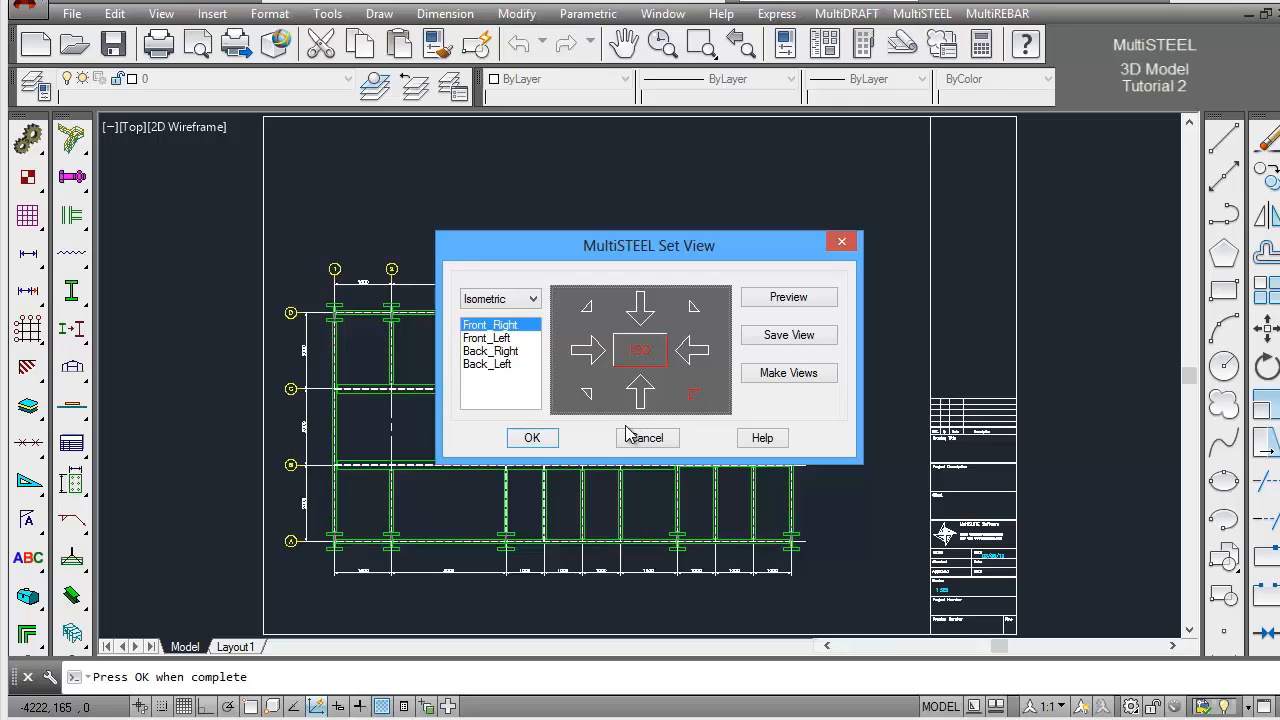
left_click(544, 444)
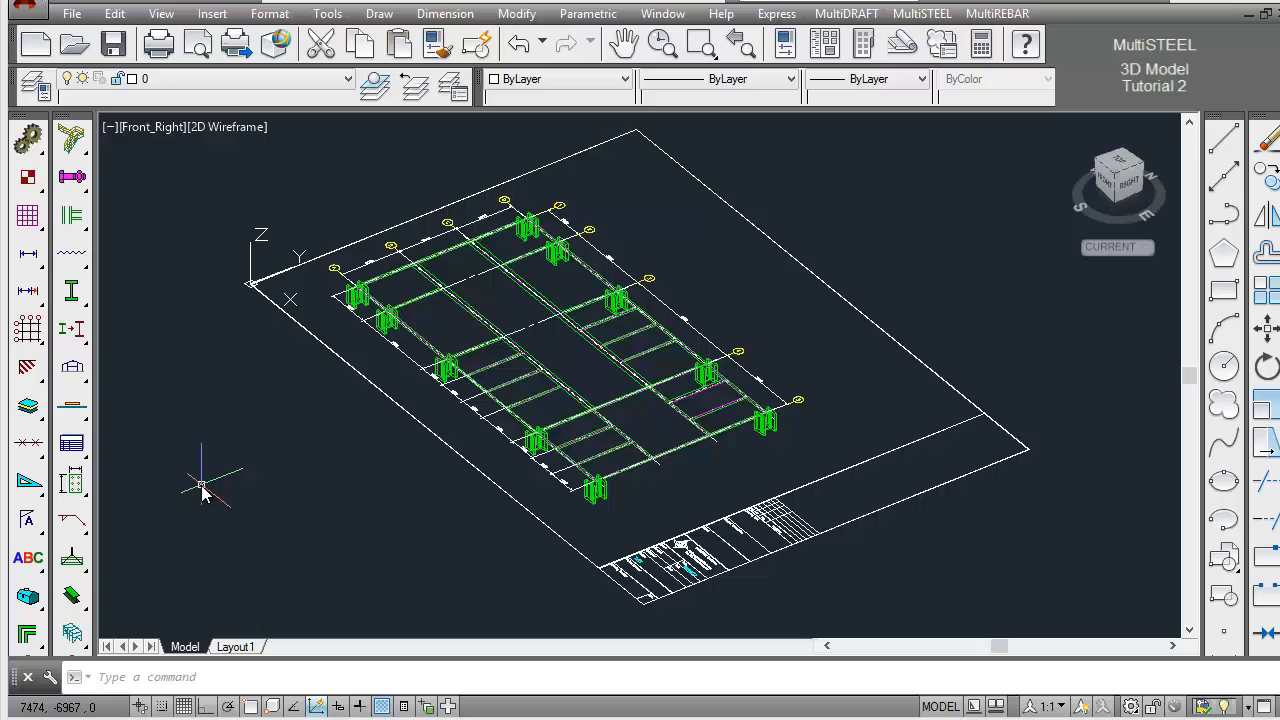
Use Show Stick on all the steel to display the members' stick lines
left_click(78, 336)
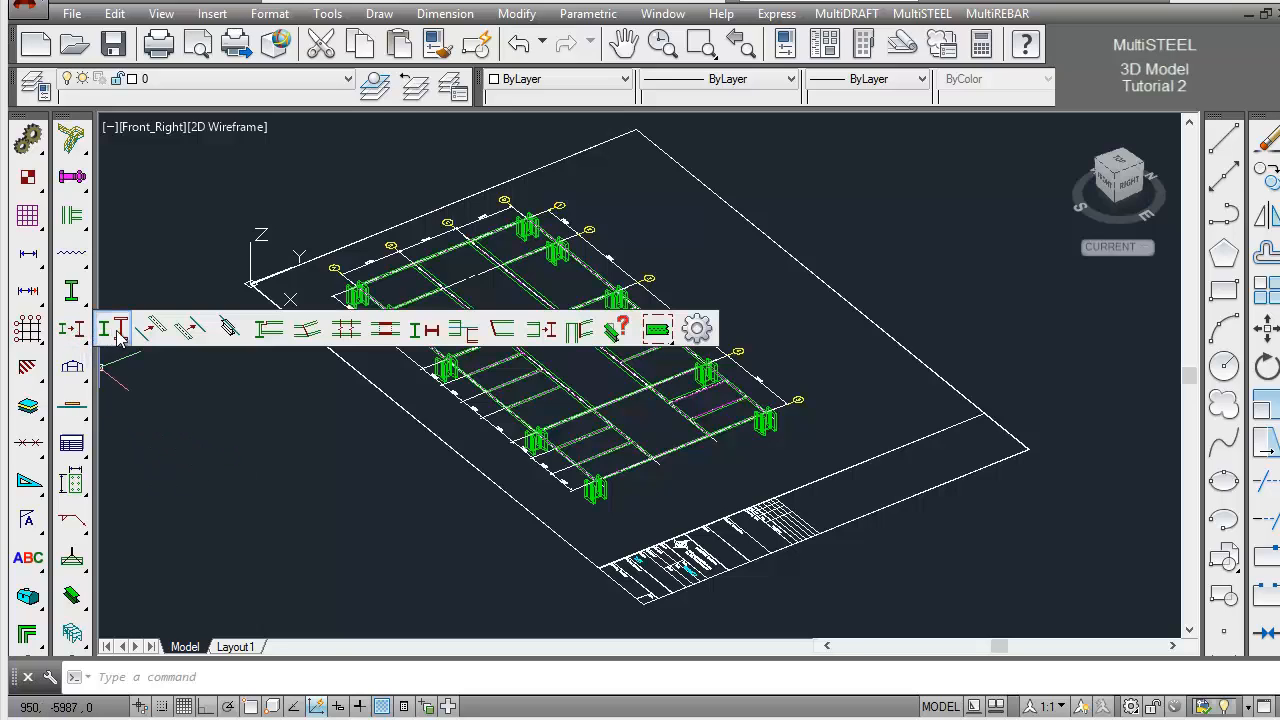
left_click(192, 333)
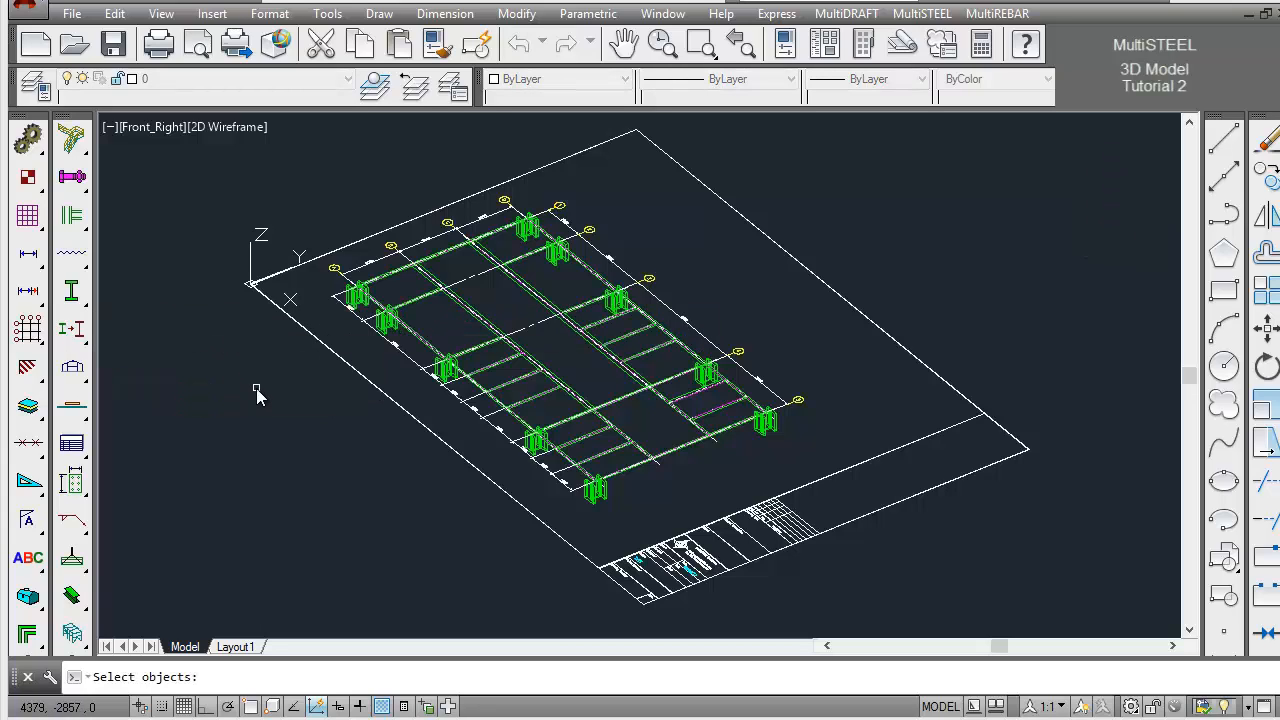
key("Return")
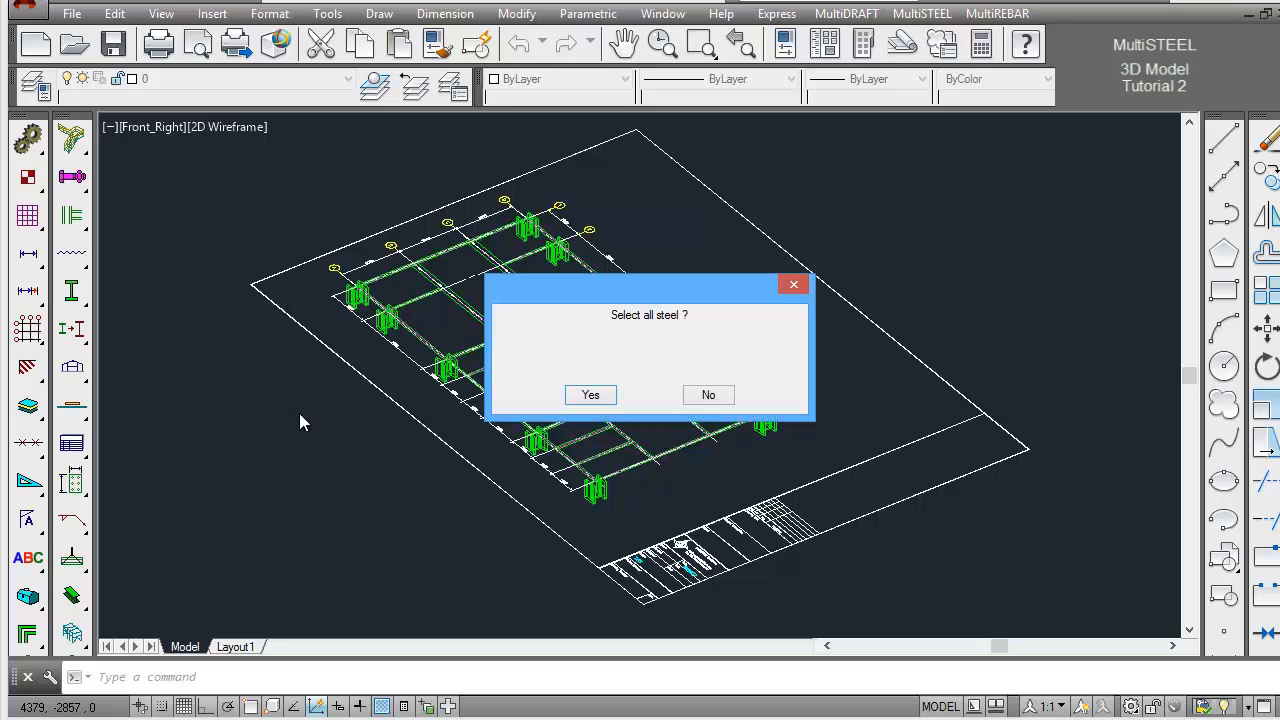
left_click(590, 395)
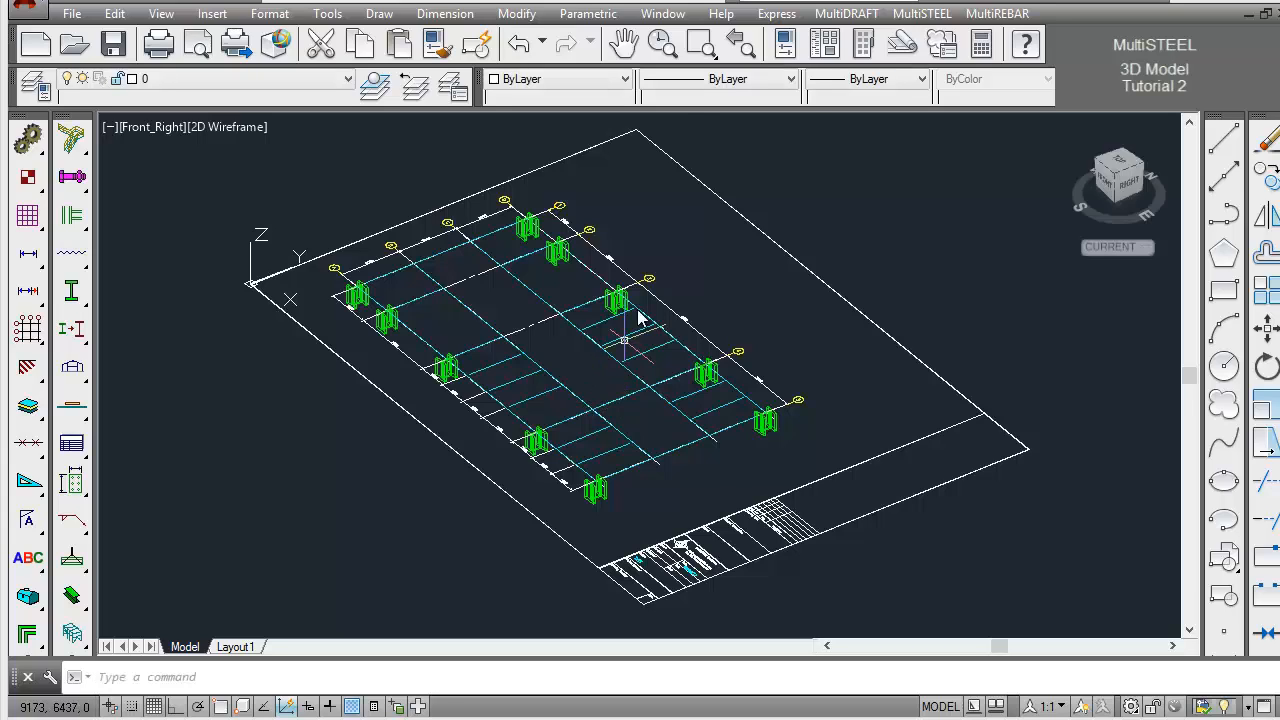
Insert a 3D datum symbol at the steel stick endpoint at grid A's corner column, with Plan View as its view direction
left_click(704, 52)
left_click(314, 232)
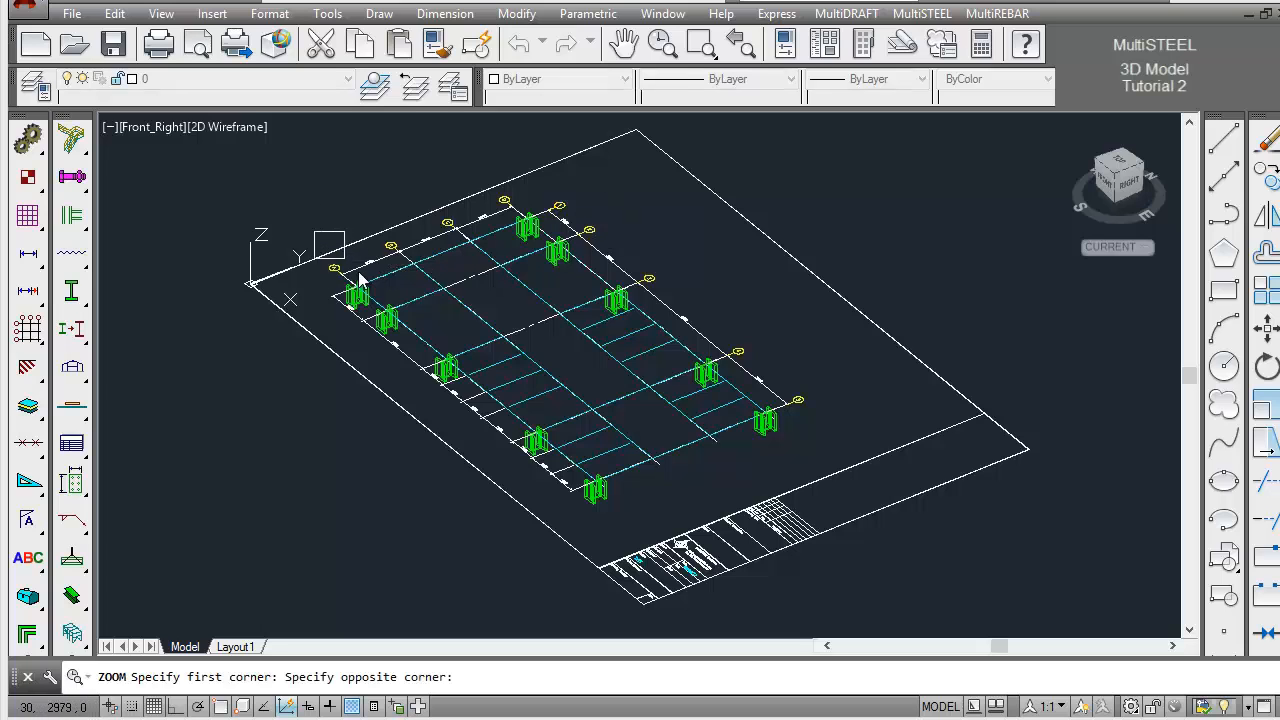
left_click(470, 375)
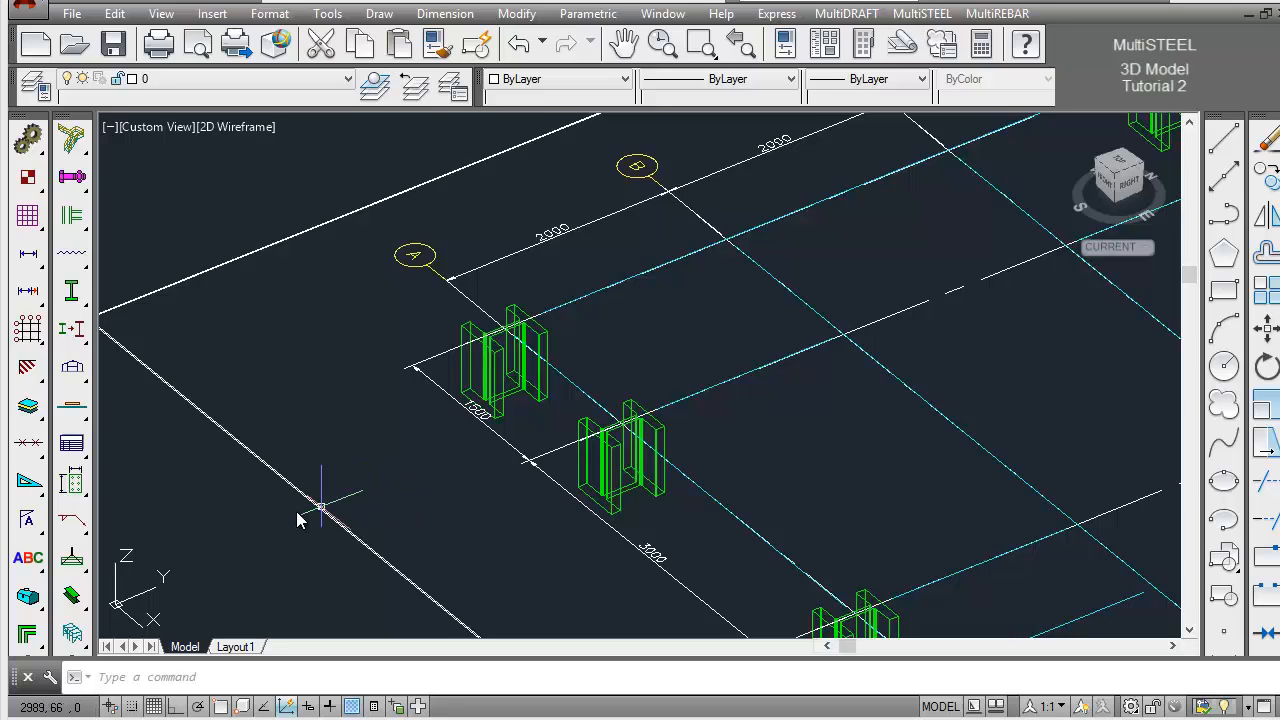
left_click_drag(80, 598, 229, 598)
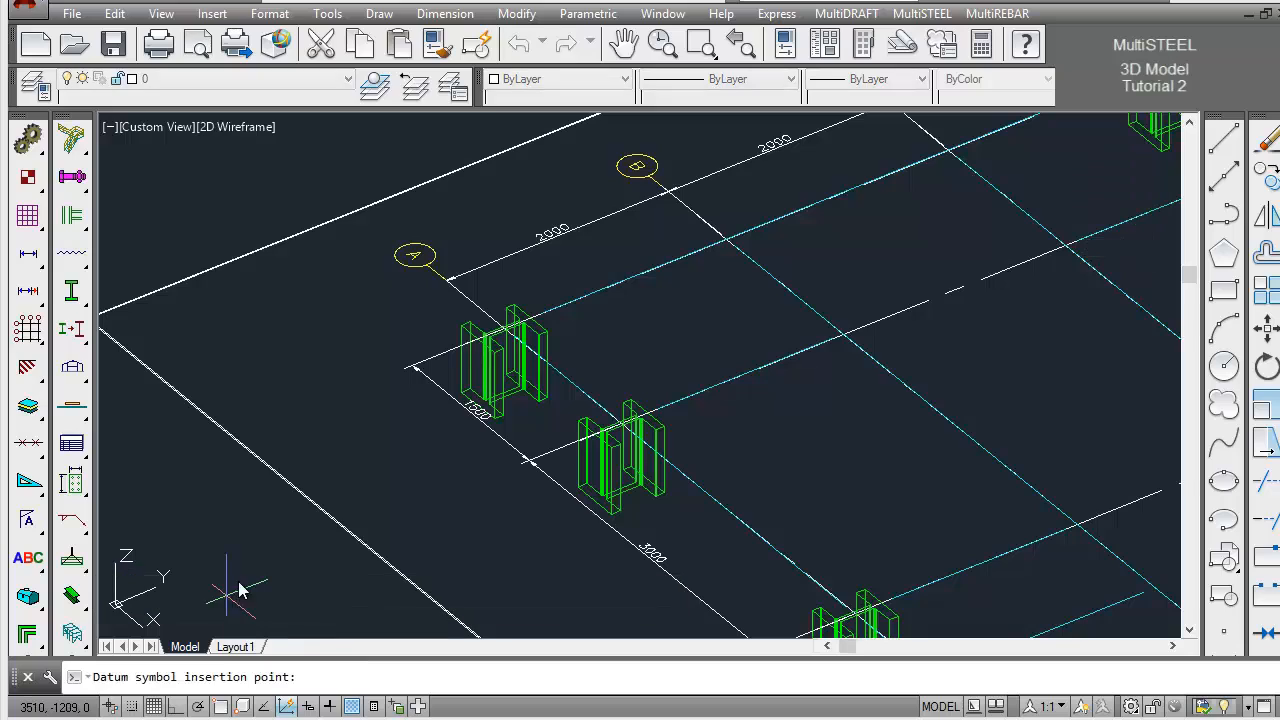
right_click(387, 441, "shift")
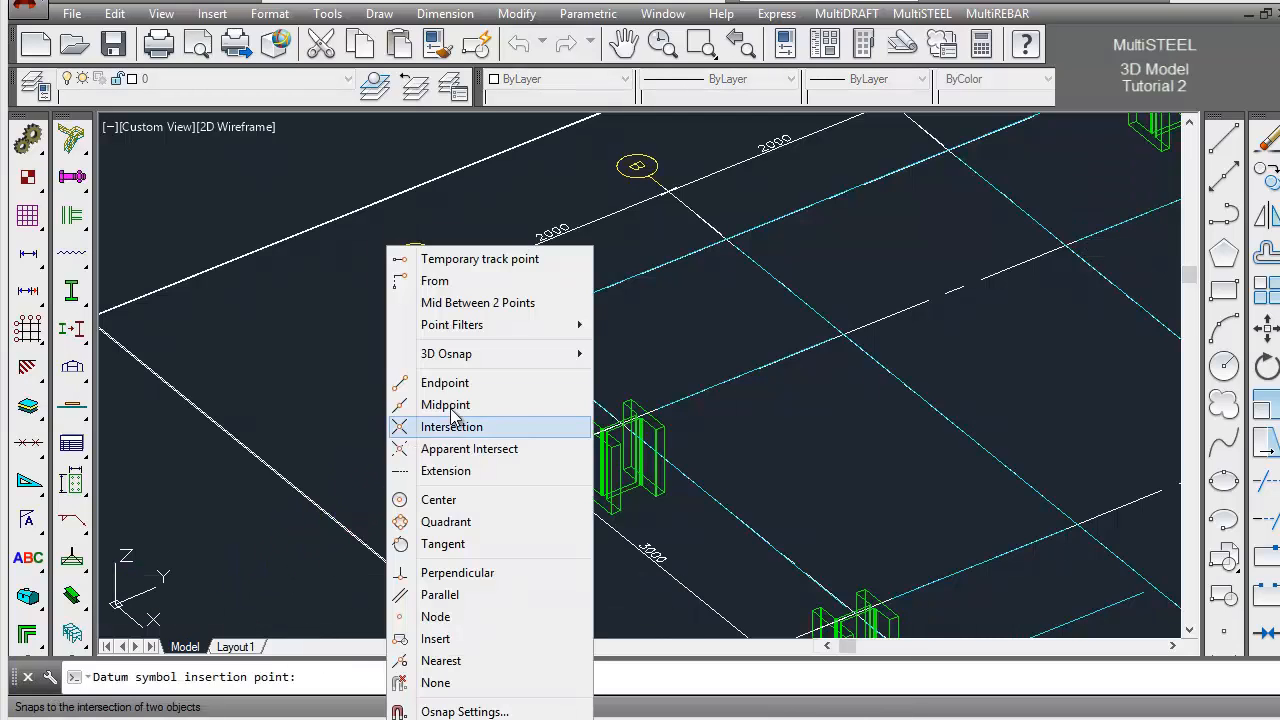
left_click(485, 374)
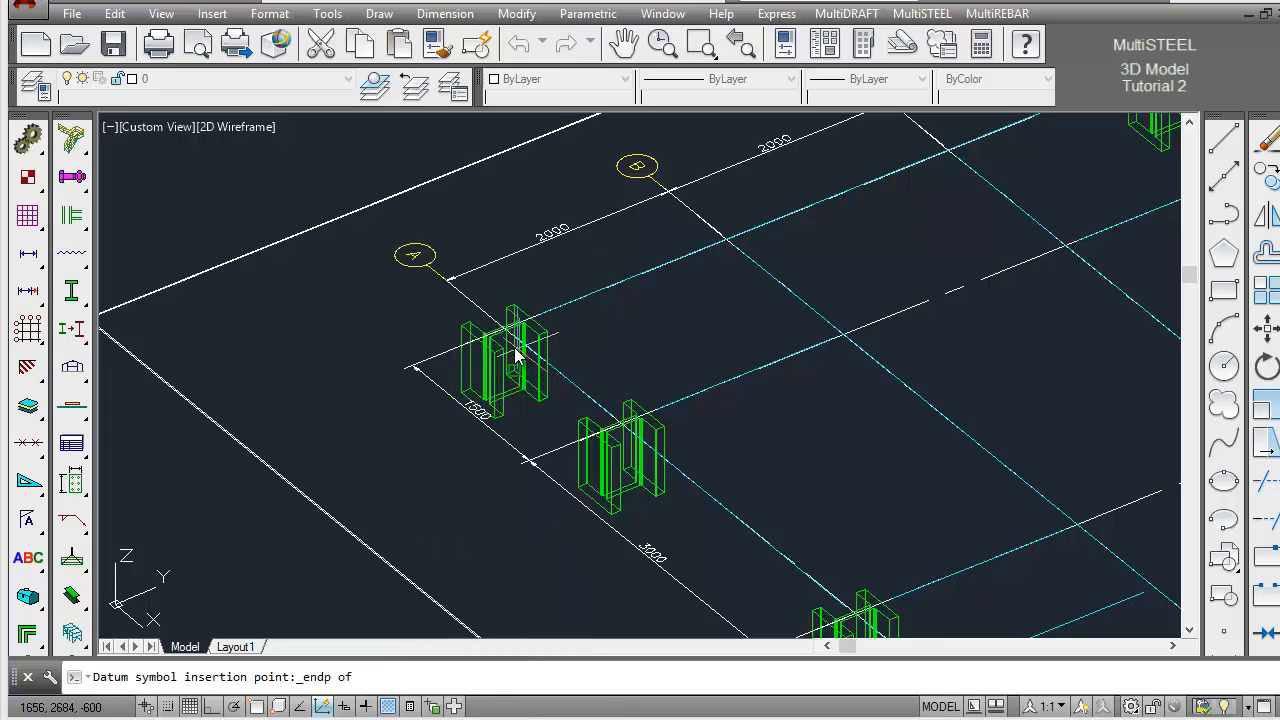
left_click(563, 378)
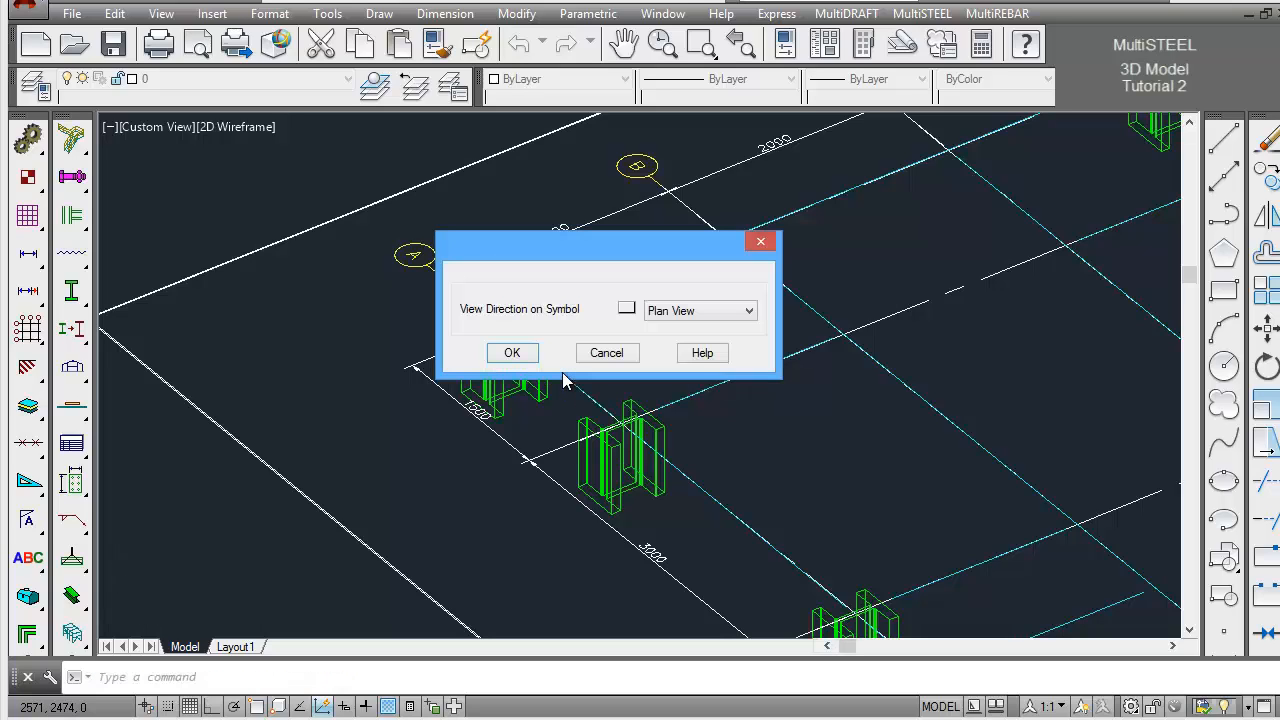
left_click(746, 312)
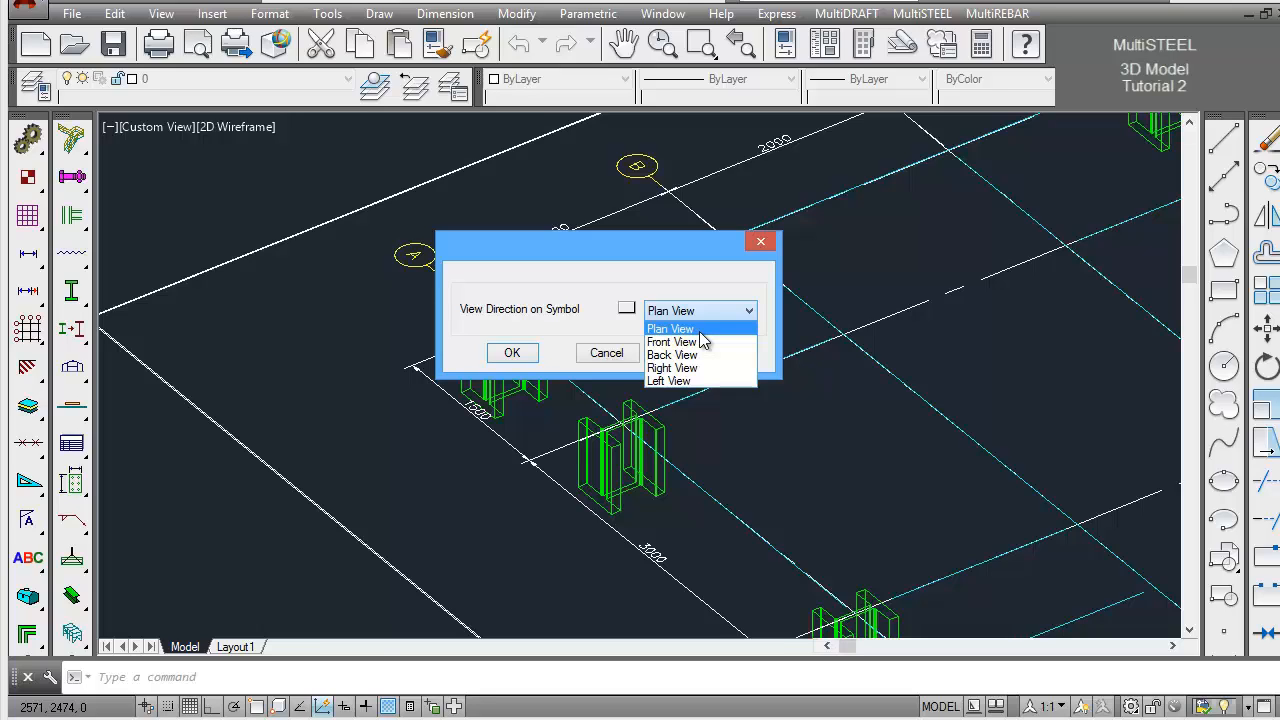
left_click(701, 332)
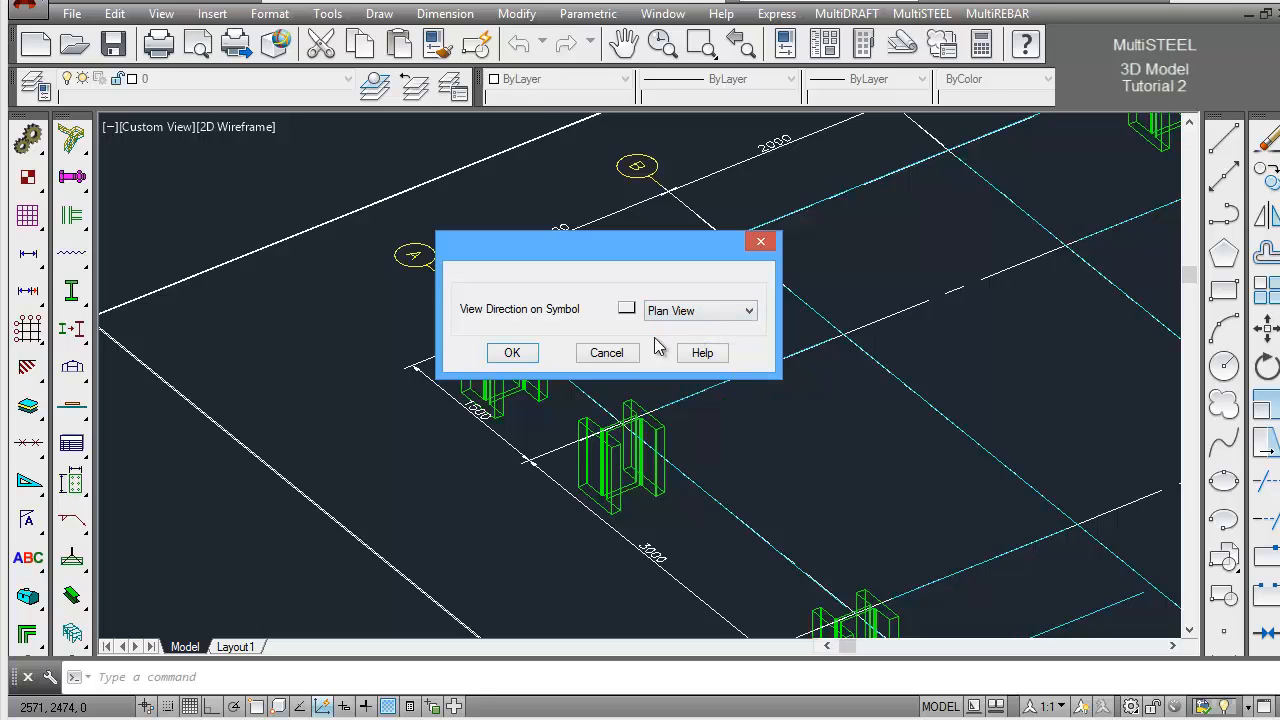
left_click(512, 353)
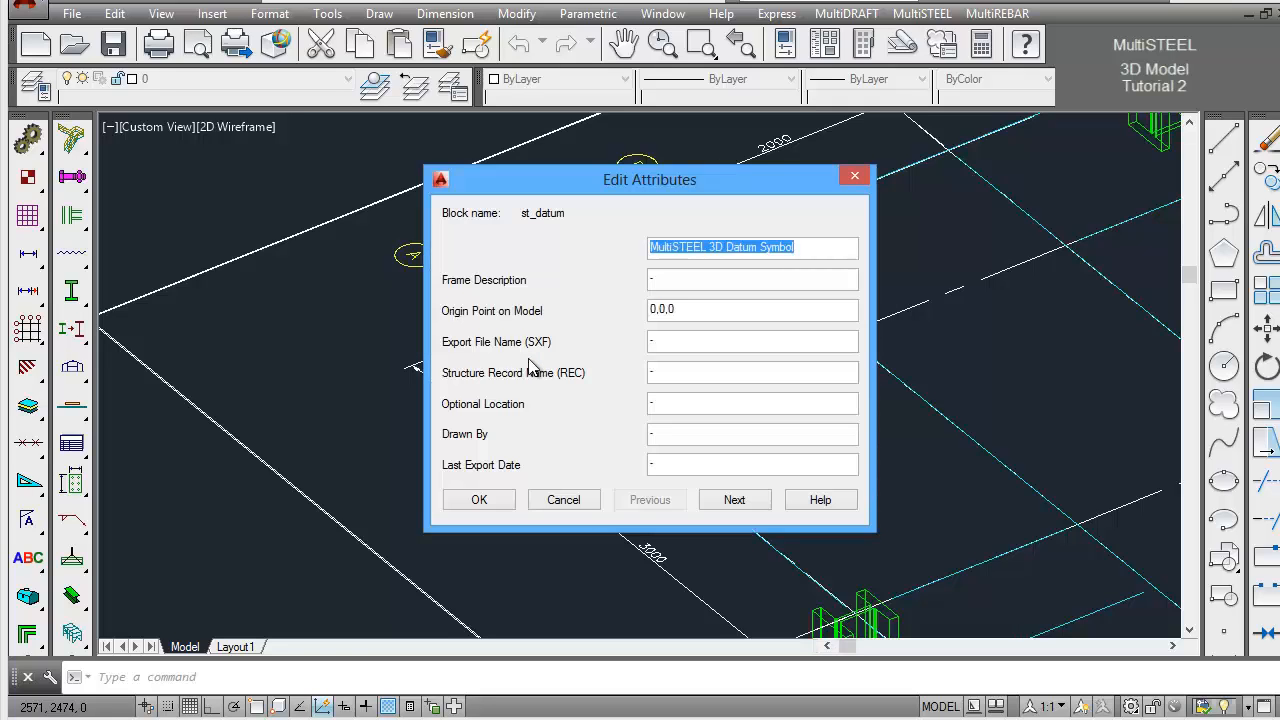
Set the datum symbol's frame description to FRAME AT EL5000 and its origin point on the model to 0,0,5000
double_click(665, 281)
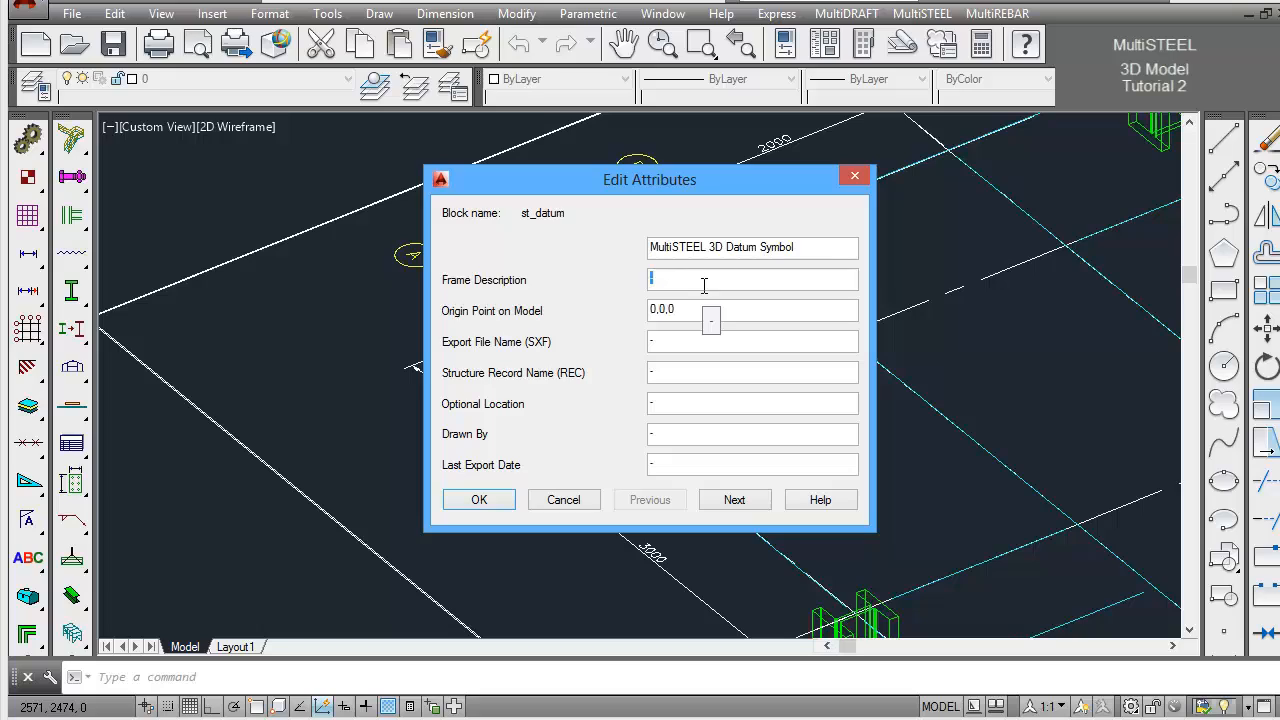
type("f")
type("FRAM")
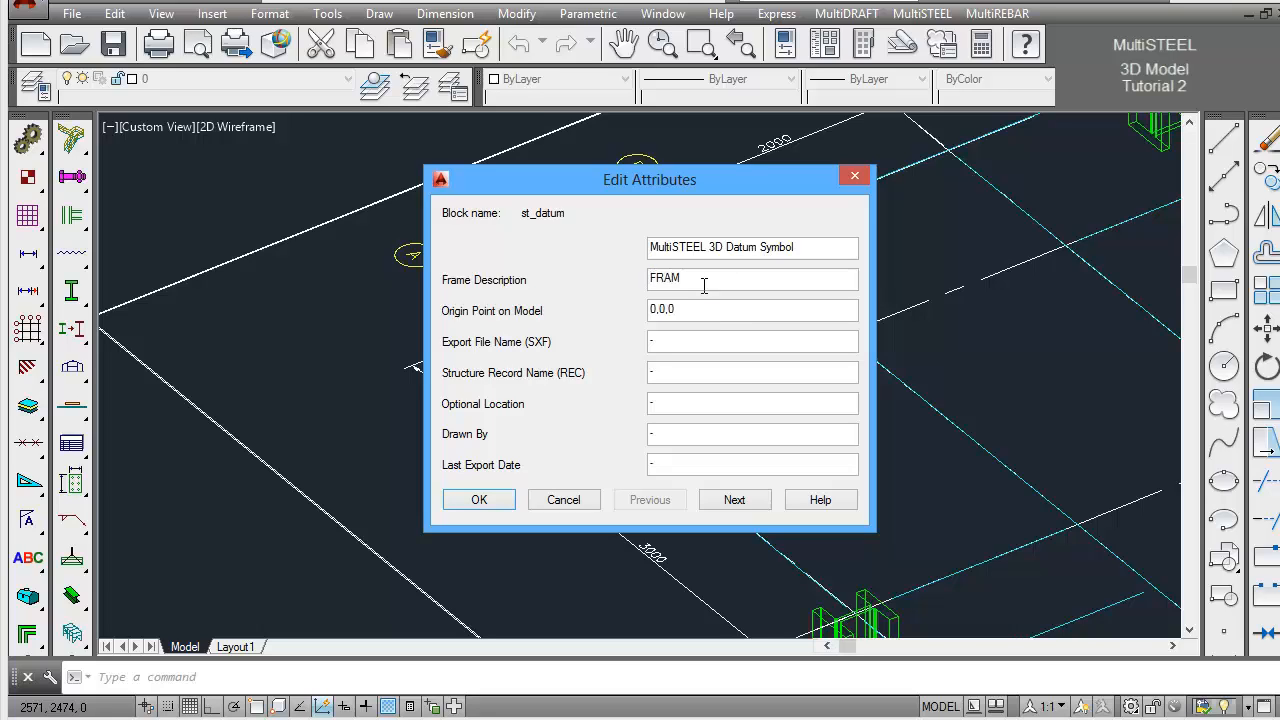
type("E AT EL5000")
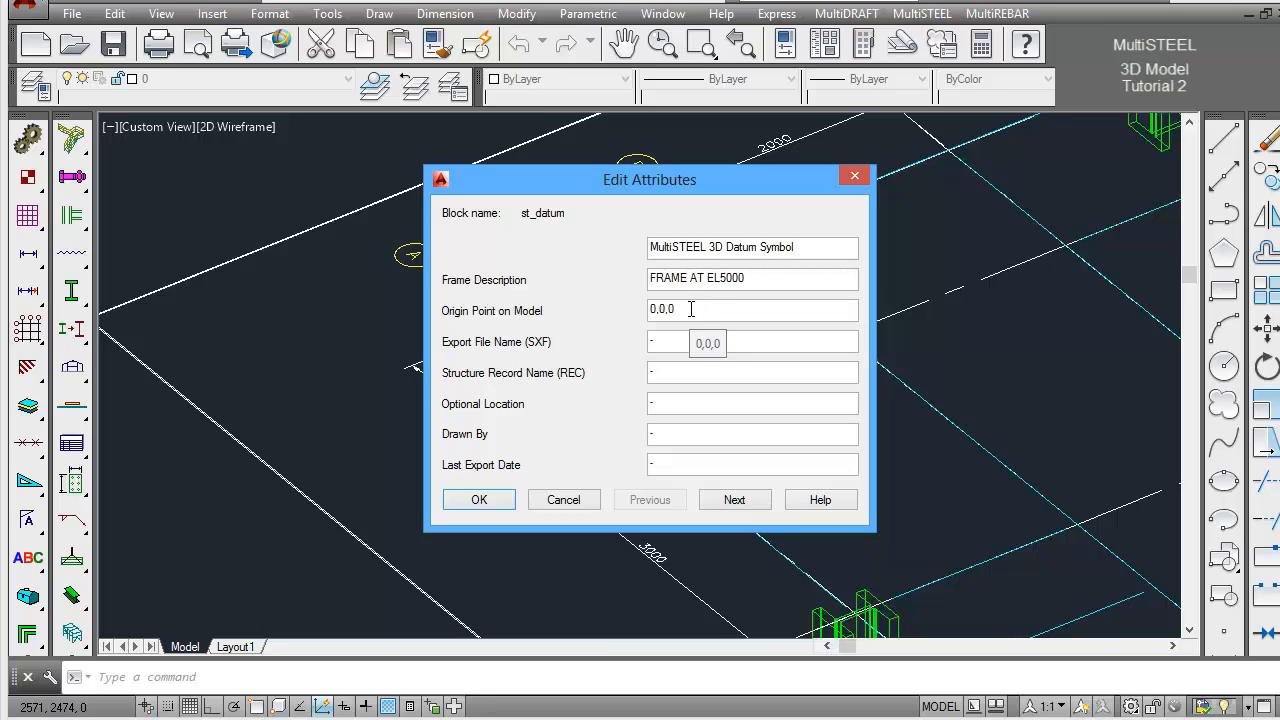
key("BackSpace")
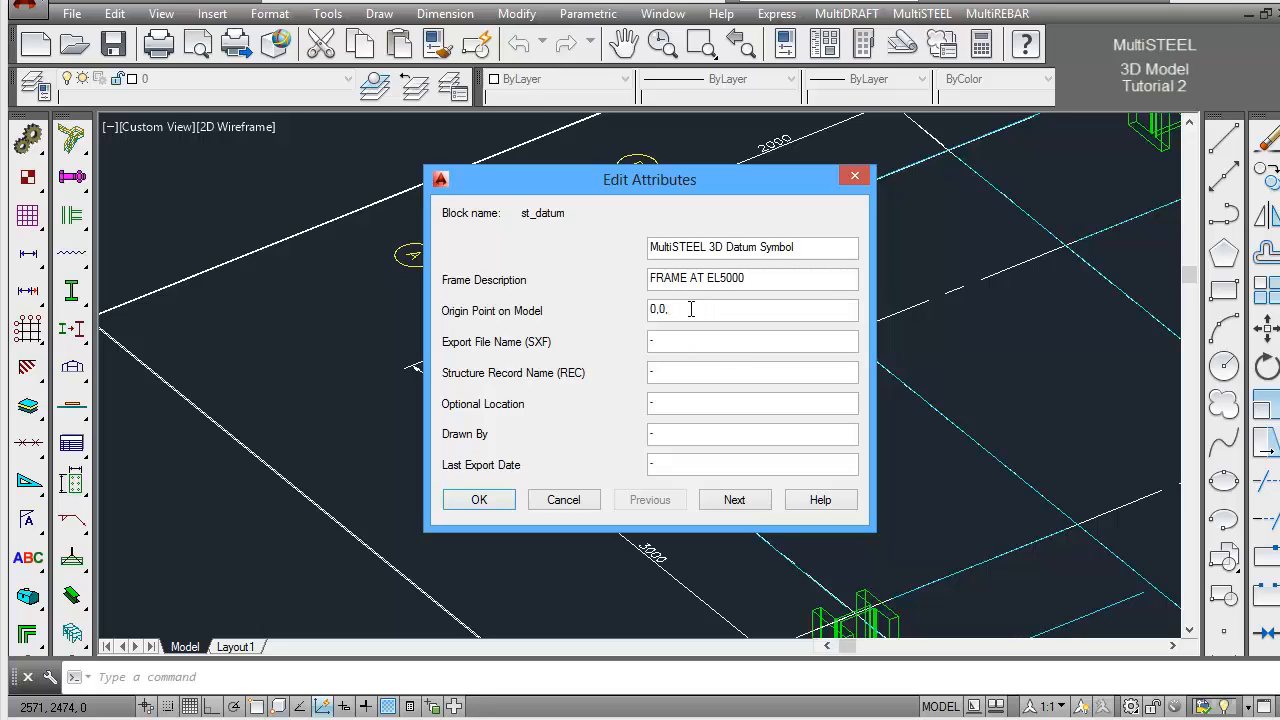
type("5000")
Set the datum's export file name to EL5000 and structure record name to ST-TUT, and accept the attributes
double_click(663, 342)
type("EL5000")
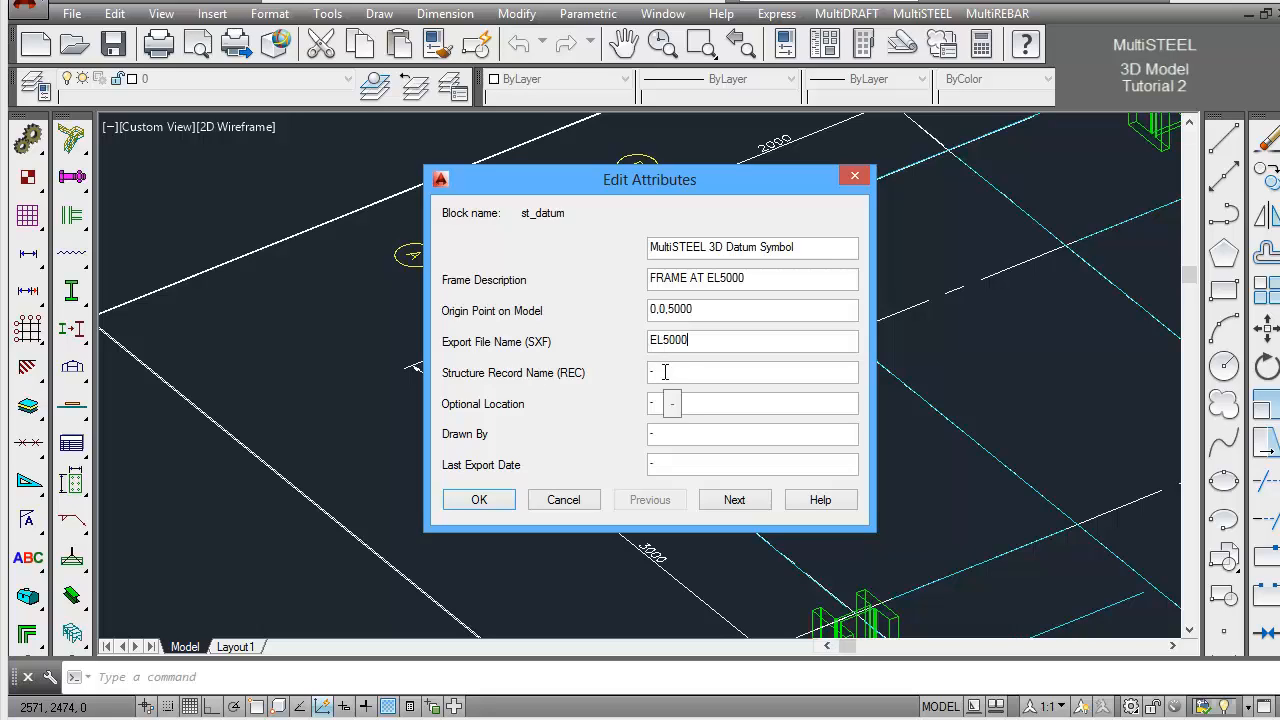
double_click(663, 372)
type("ST")
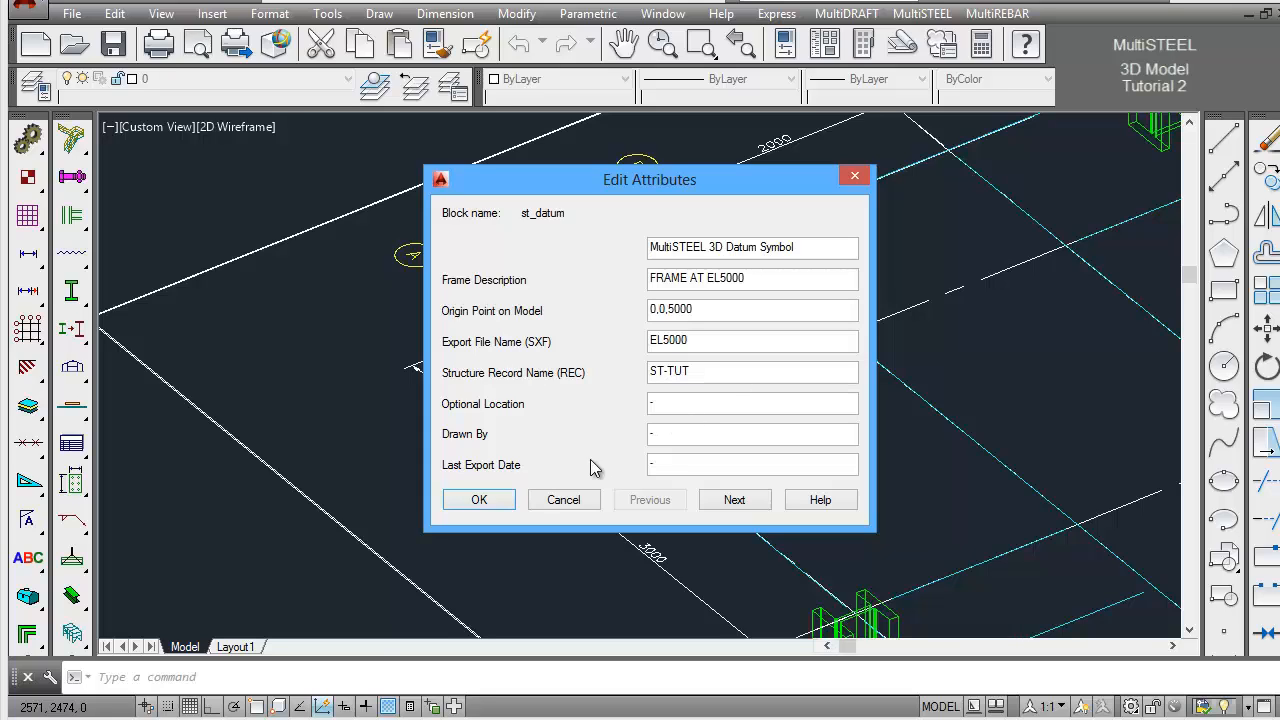
left_click(505, 507)
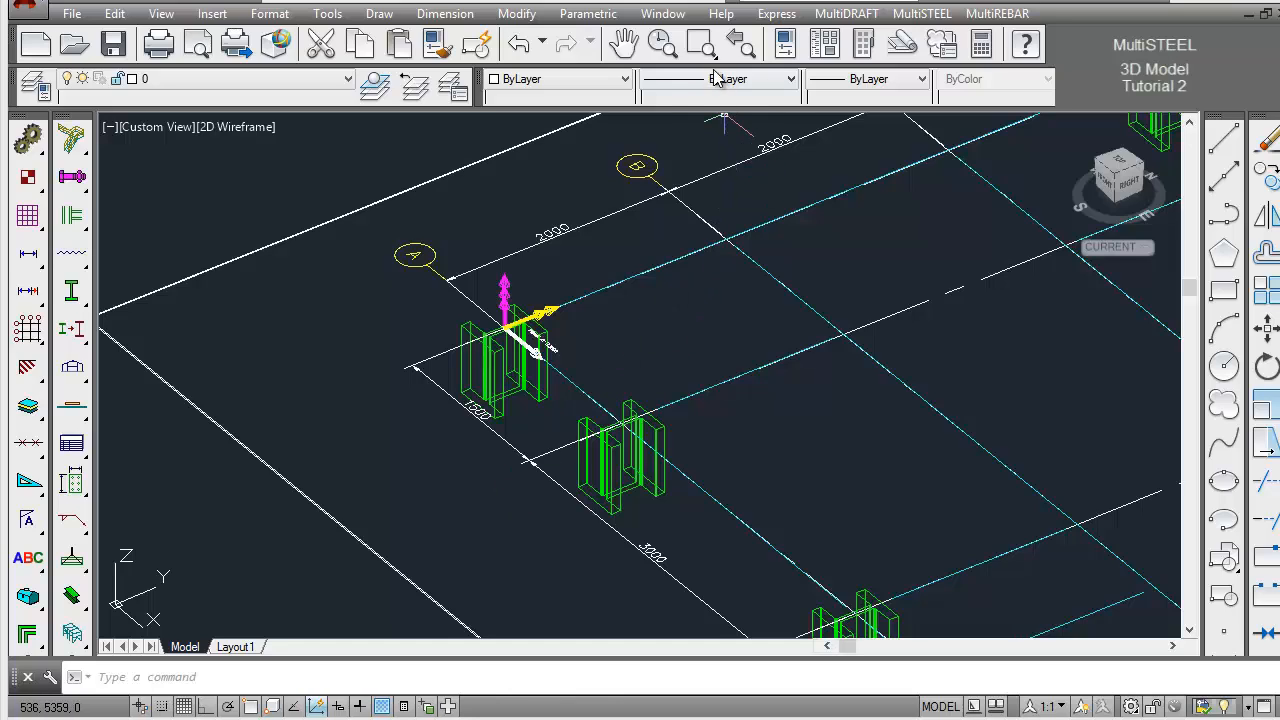
Inspect the datum symbol's axes and frame label at grid A's corner column, and return to the full isometric view
left_click(701, 43)
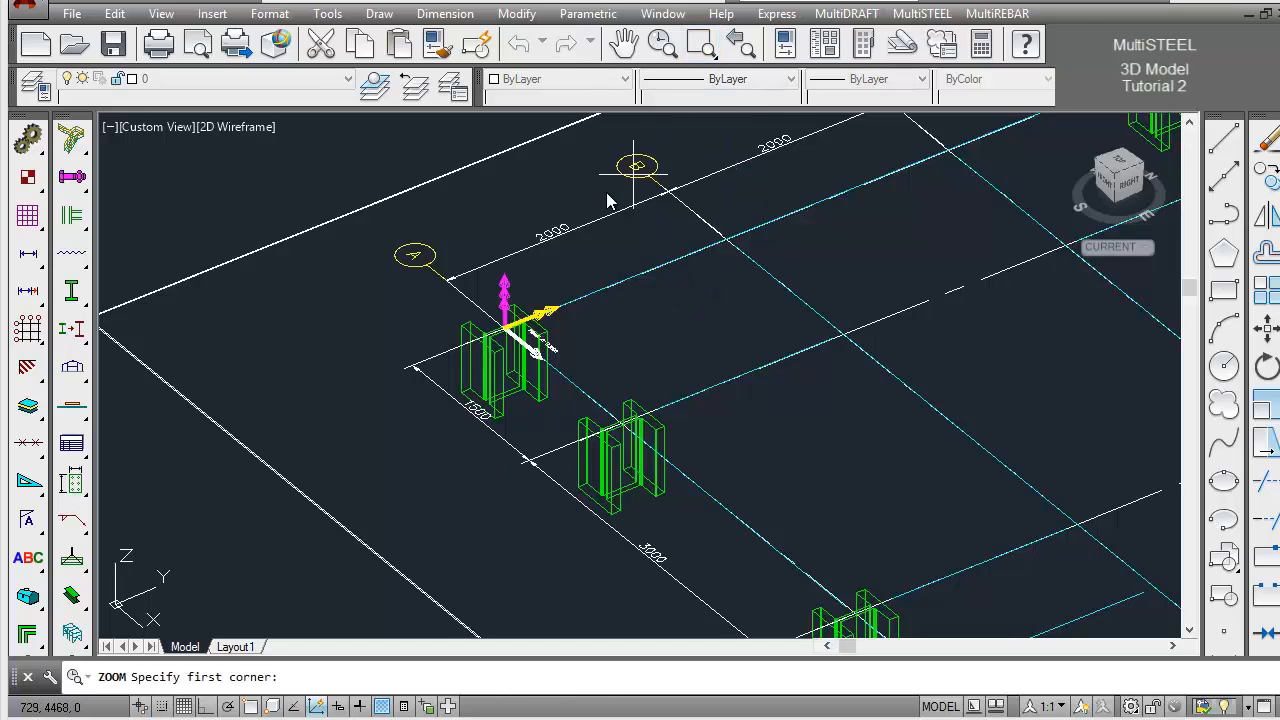
left_click(468, 241)
left_click(608, 388)
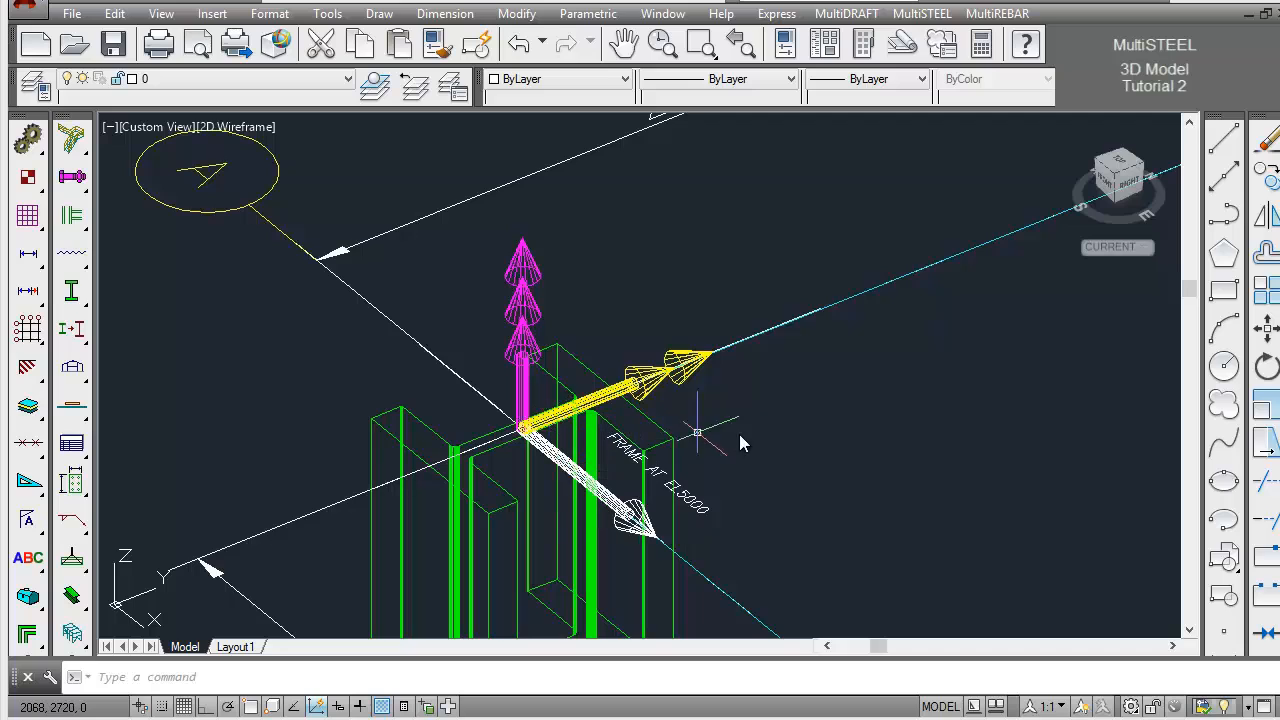
left_click(740, 55)
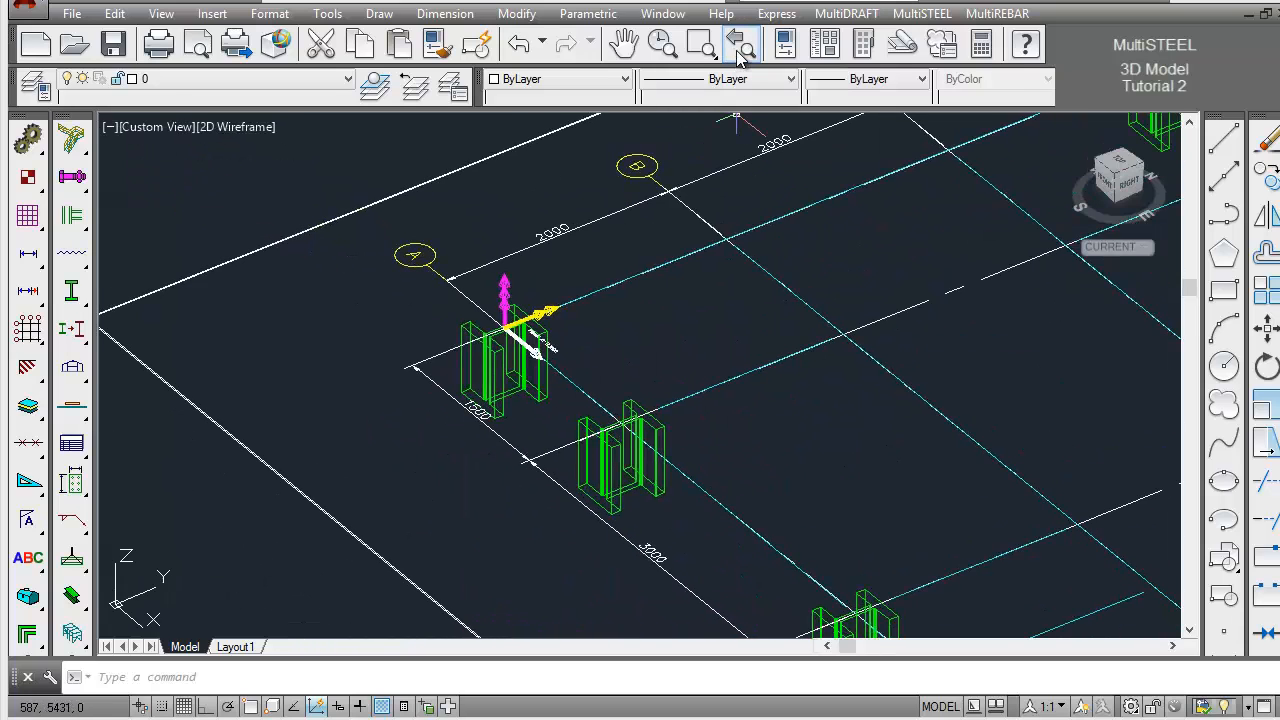
left_click(740, 55)
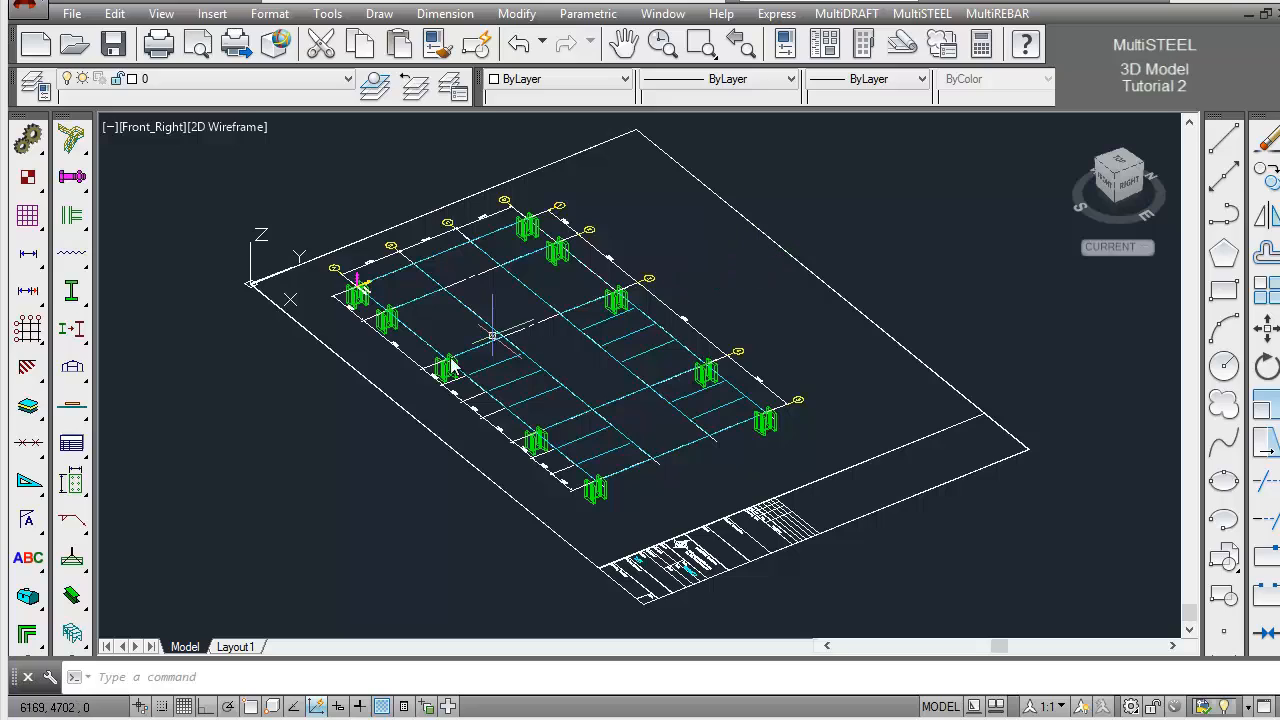
Switch the model view from isometric to Plan with All Floors
left_click_drag(78, 598, 111, 600)
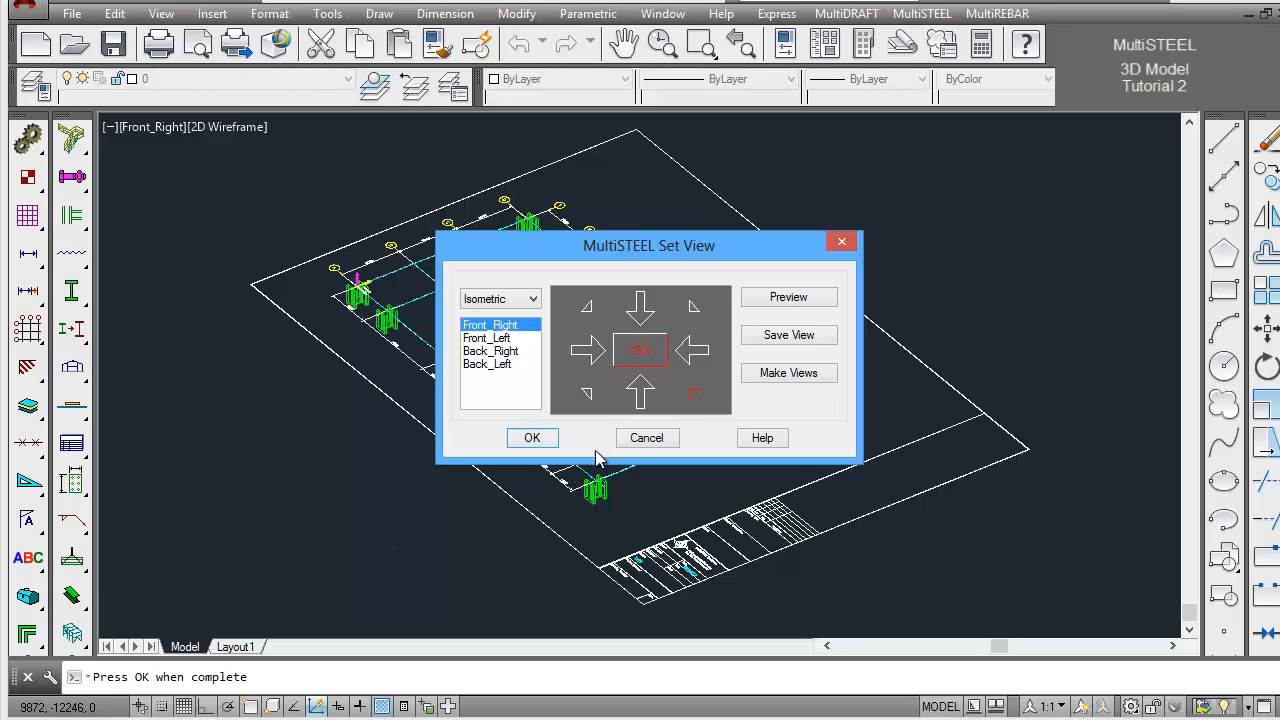
left_click(638, 355)
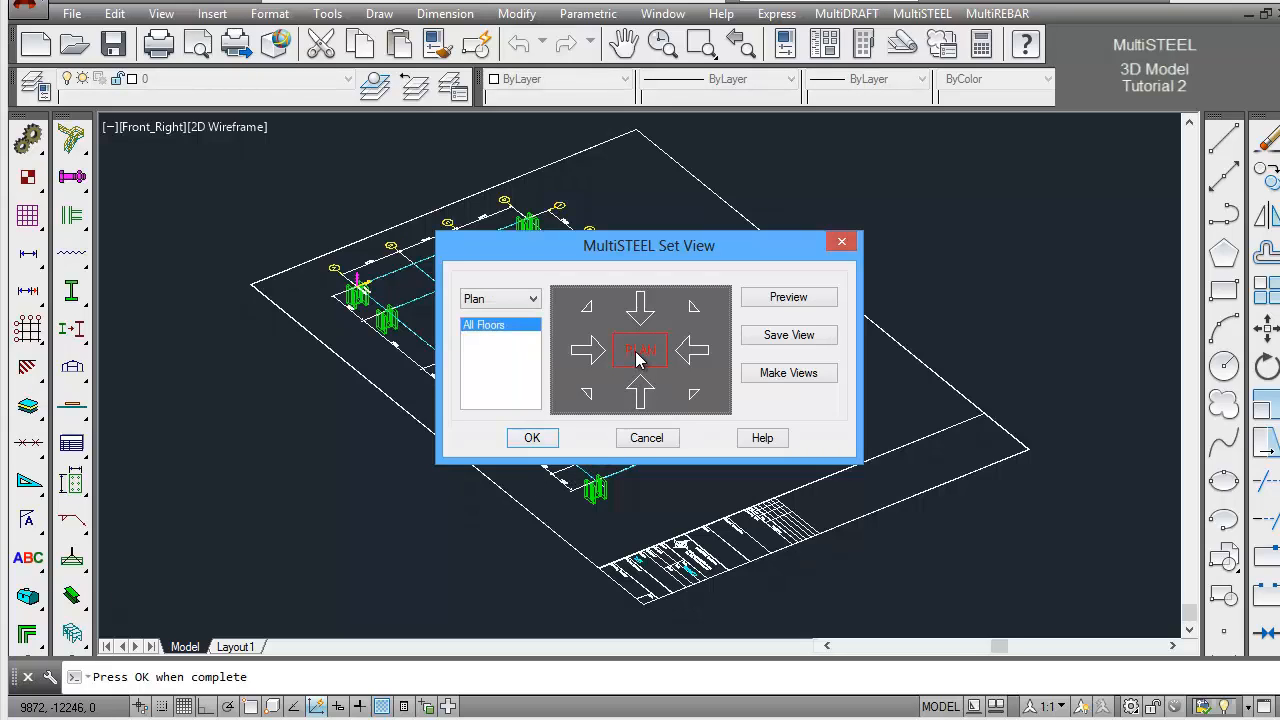
left_click(532, 438)
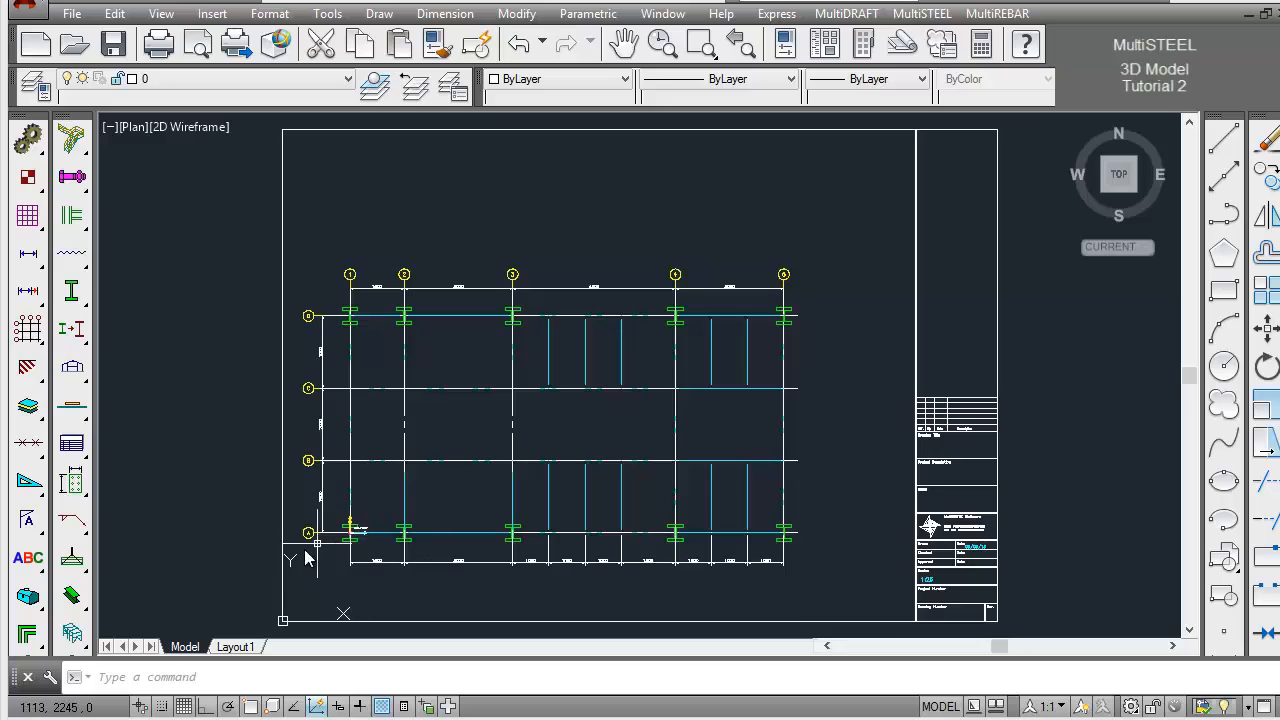
Export the EL5000 frame by windowing the whole floor plan with its gridlines and datum symbol, and check the export log
left_click(76, 597)
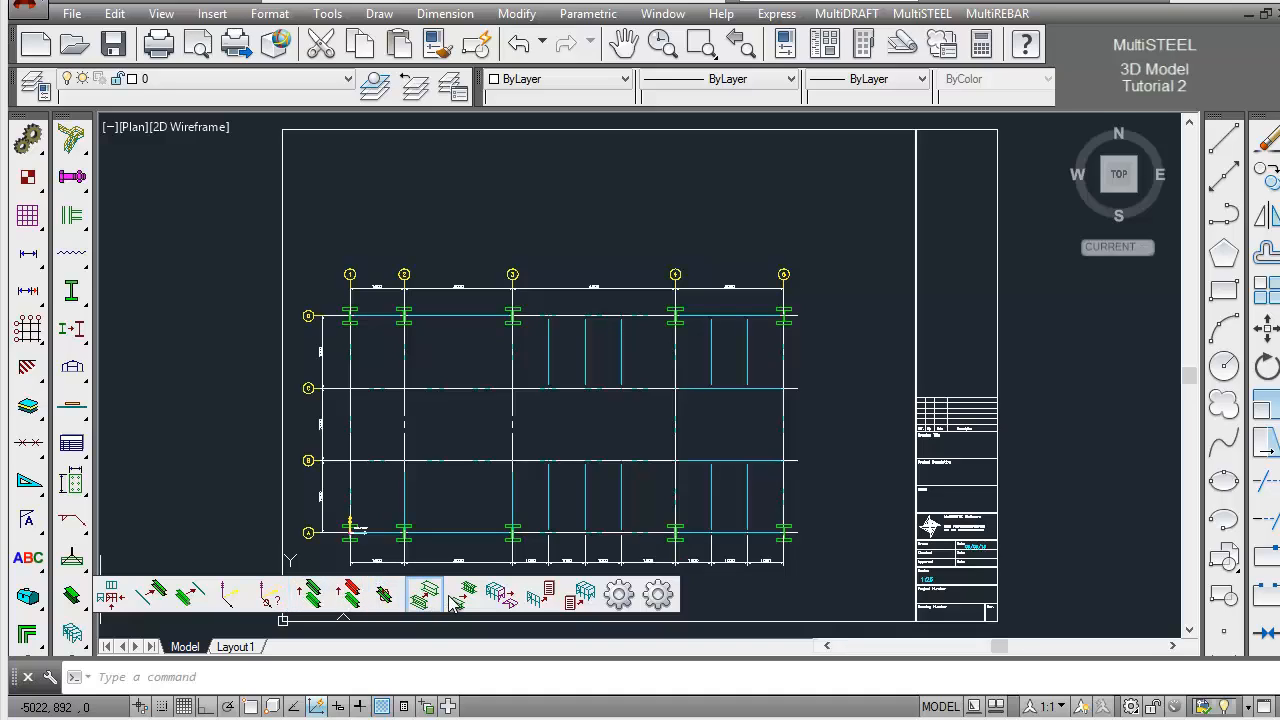
left_click(540, 597)
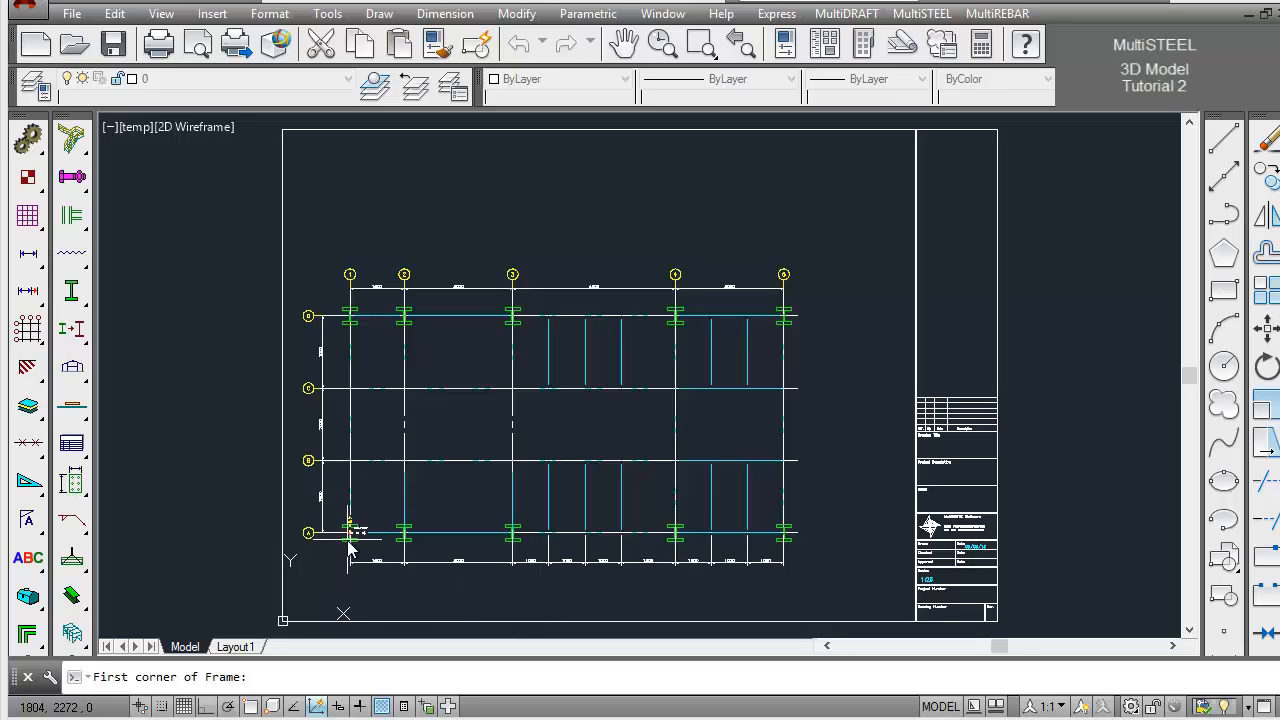
left_click(293, 579)
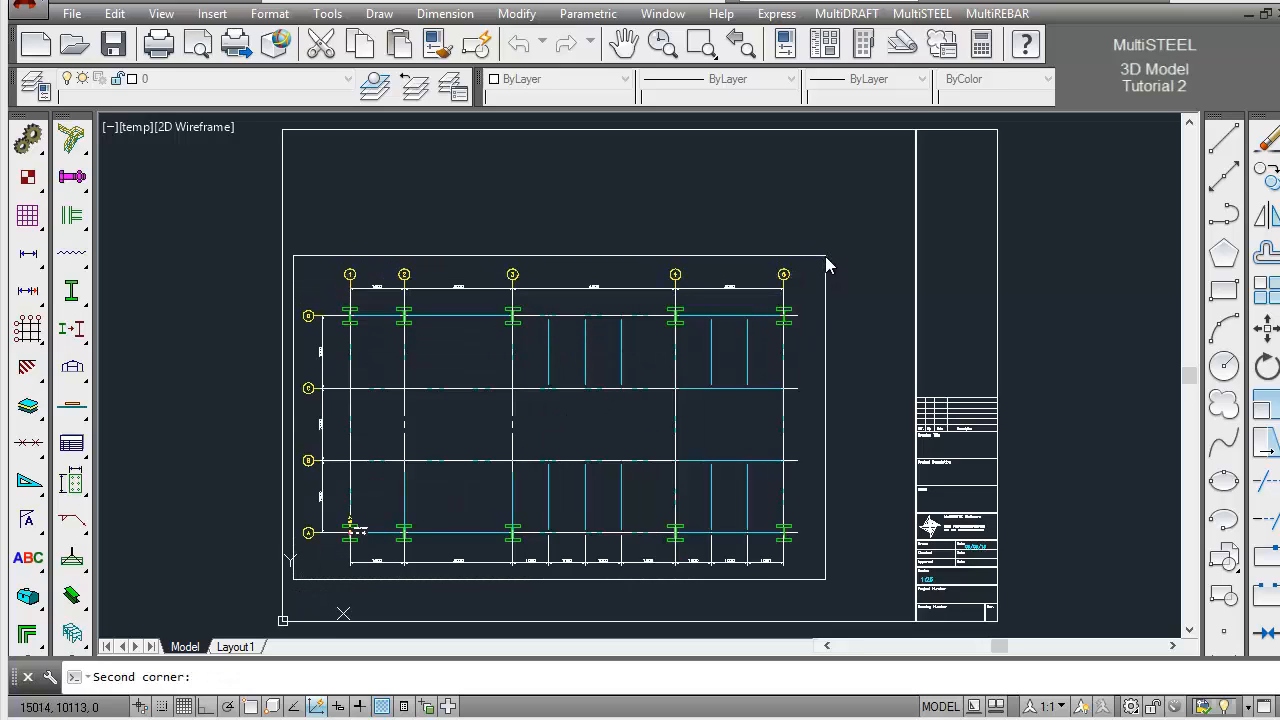
left_click(825, 256)
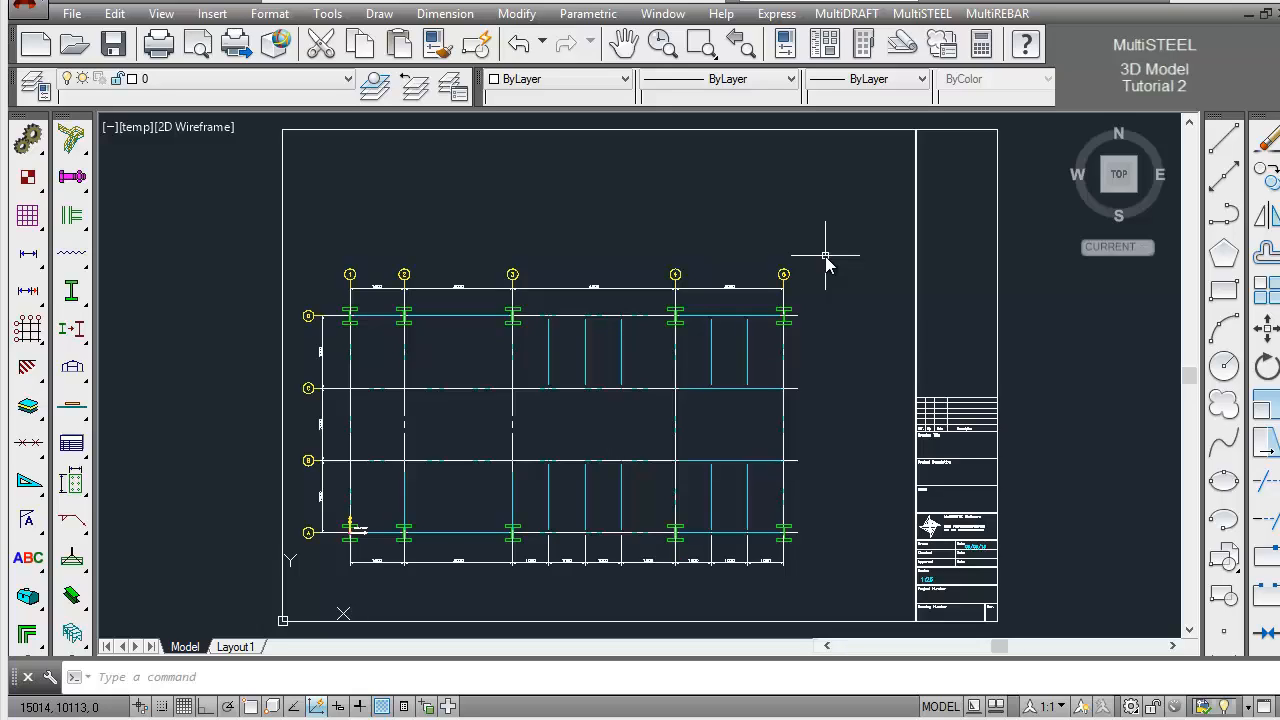
key("F2")
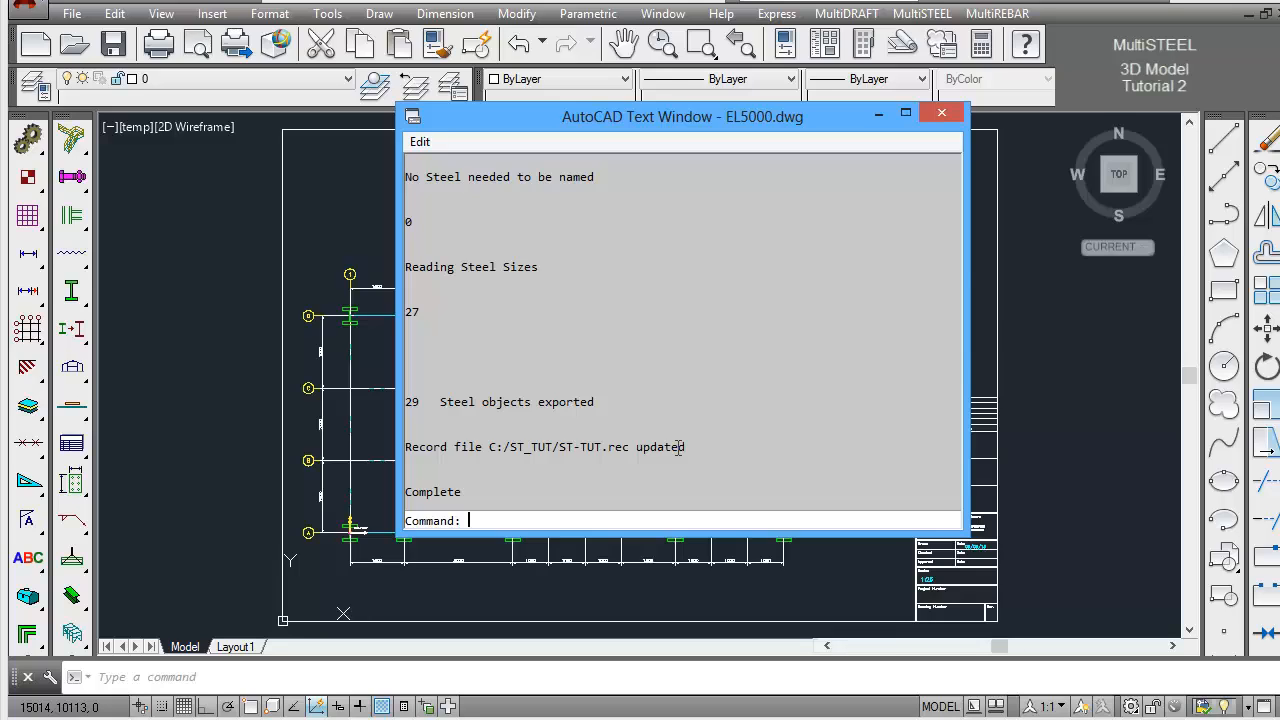
key("F2")
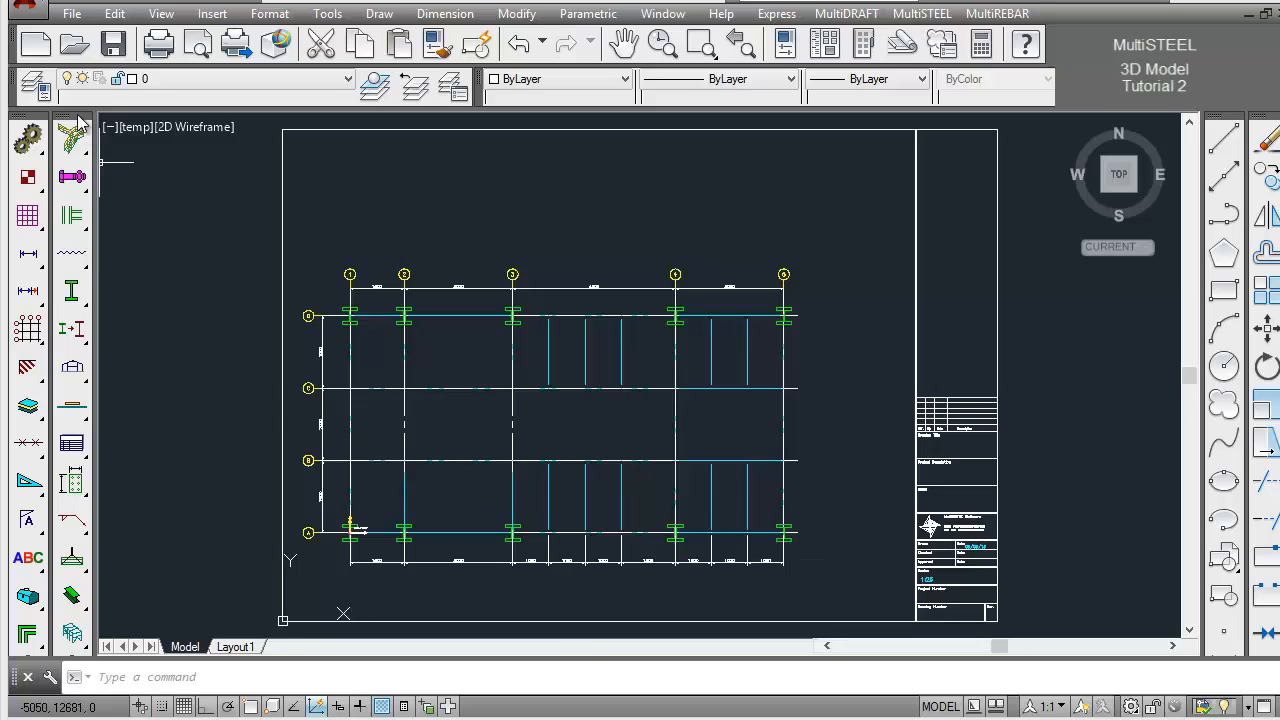
Create a new drawing from the multi.dwt template with an A1 title block, 1:20 scale and Bord style
left_click(41, 47)
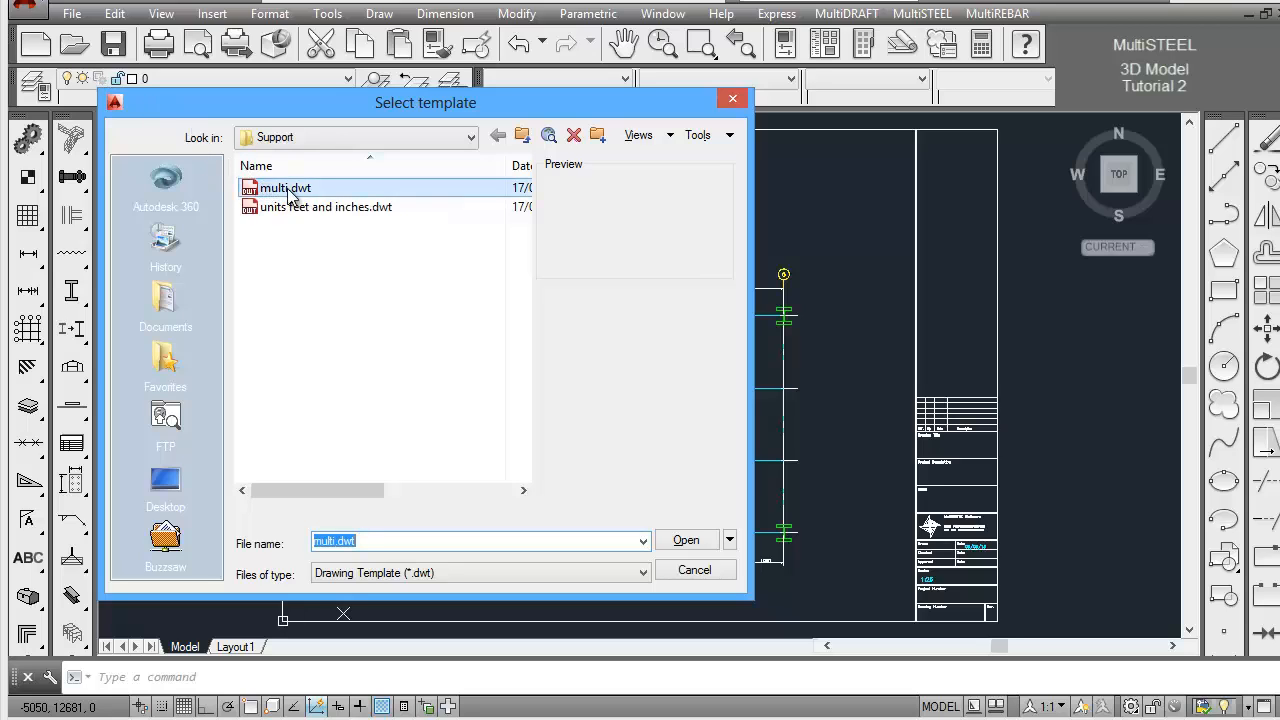
left_click(289, 190)
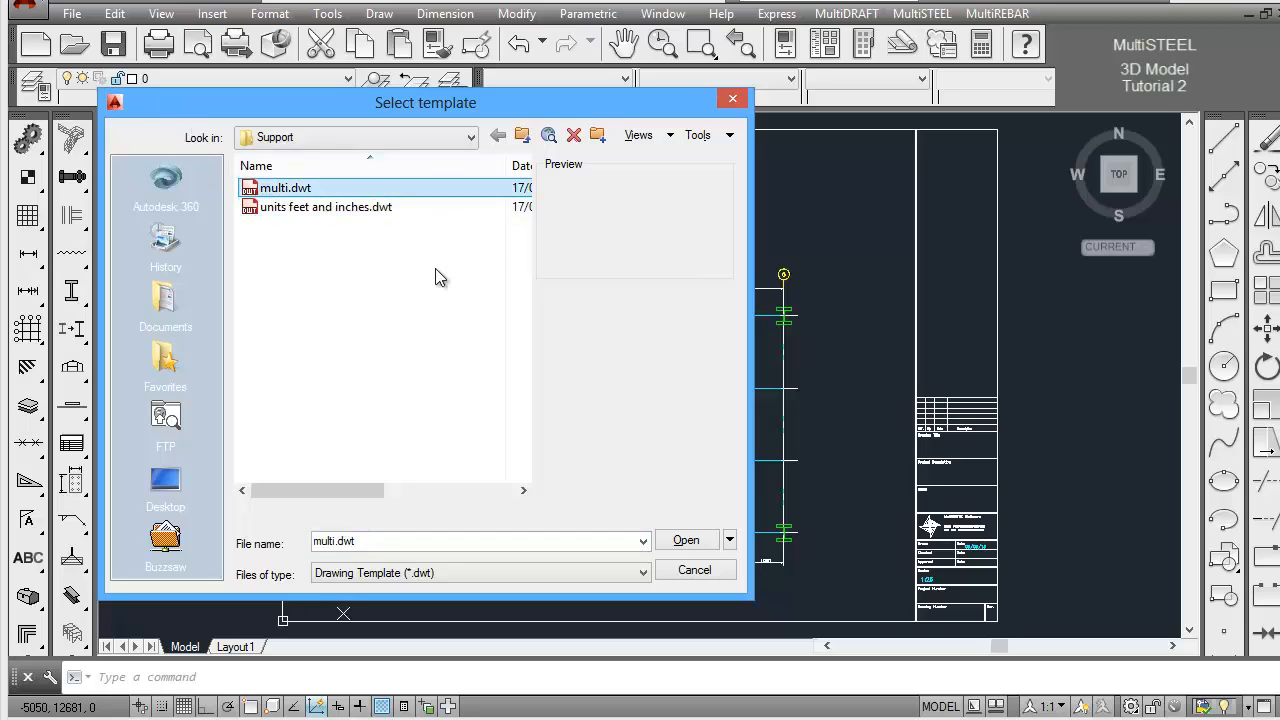
left_click(686, 540)
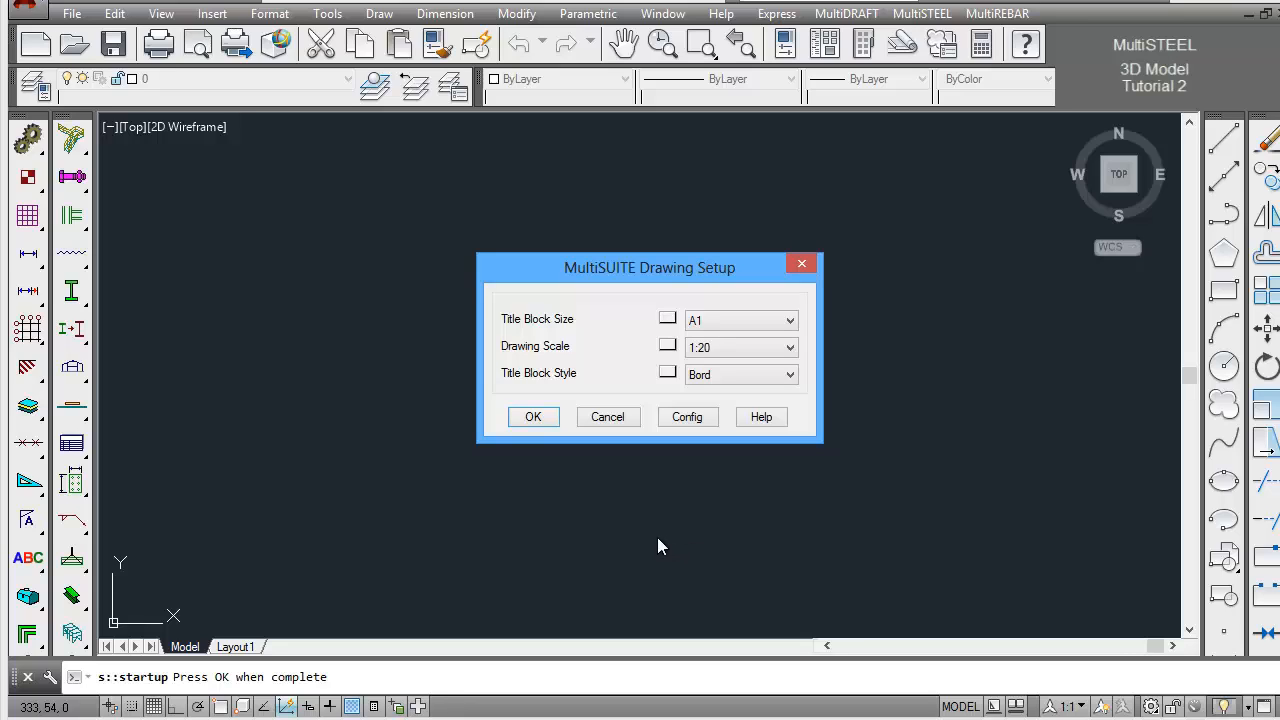
left_click(533, 417)
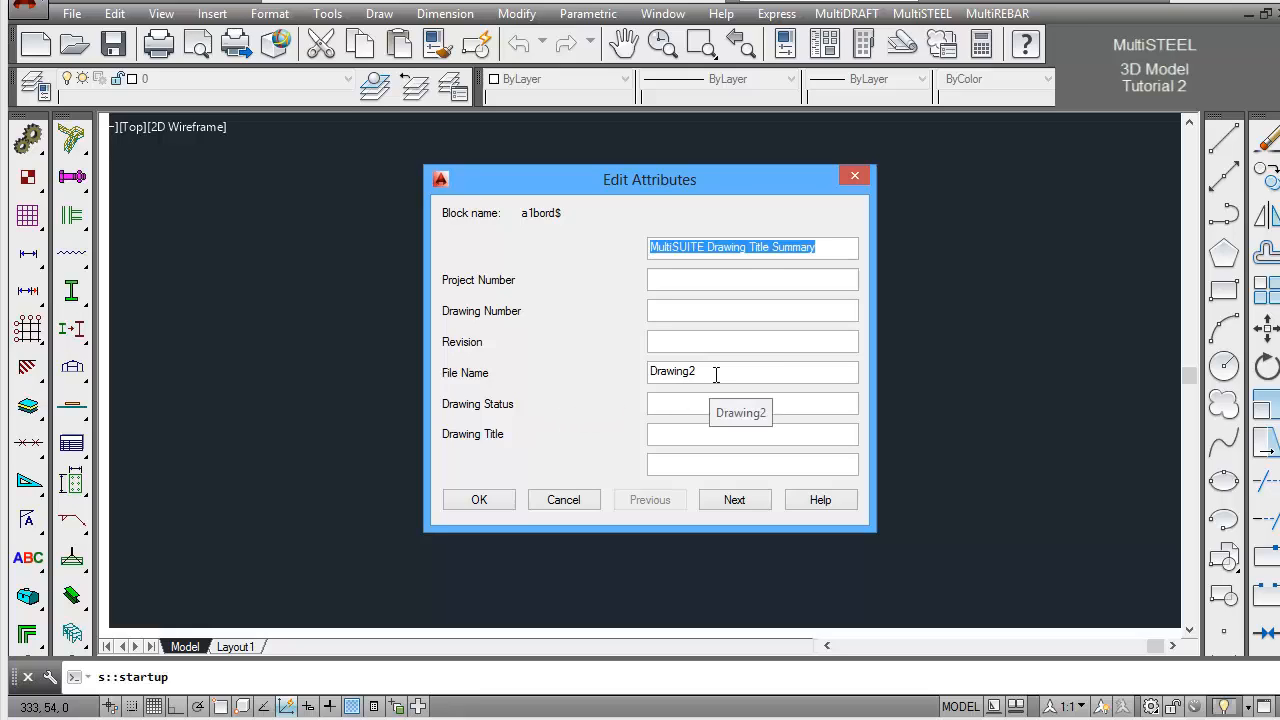
Set the title block's File Name attribute to ST-TUT3D and accept the attributes
left_click_drag(713, 374, 651, 372)
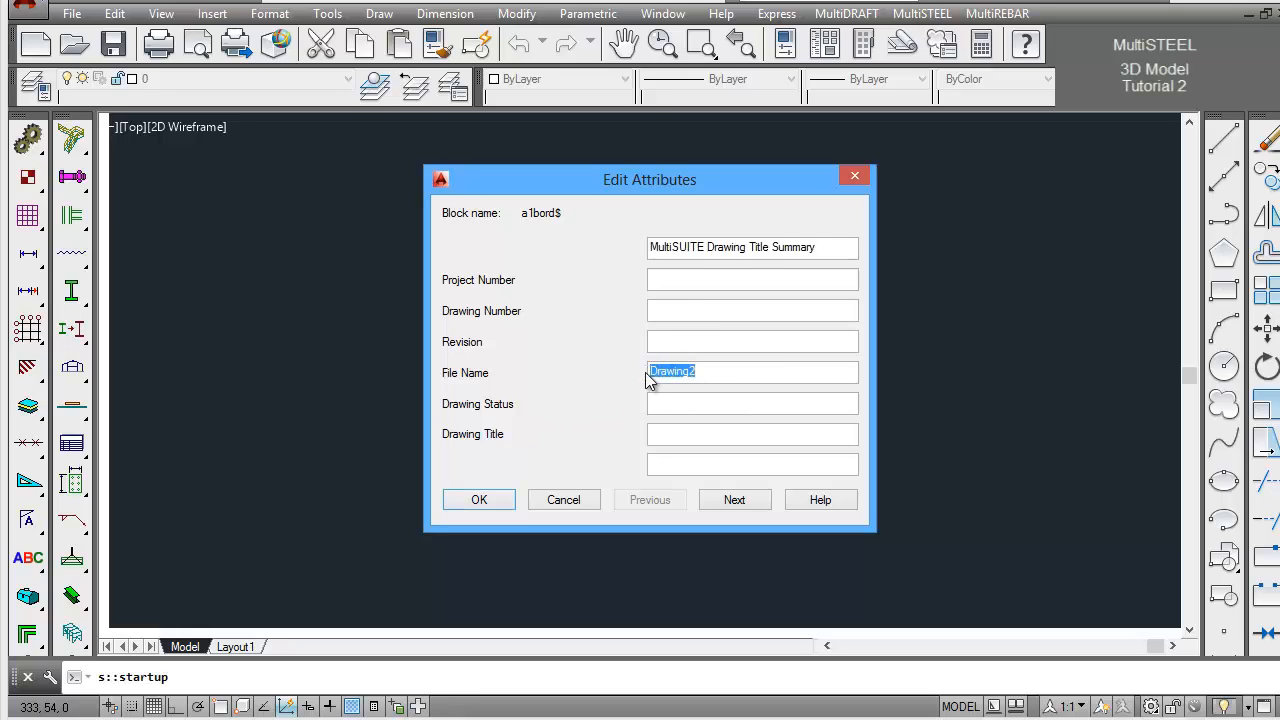
type("ST-TUT3D")
left_click(499, 505)
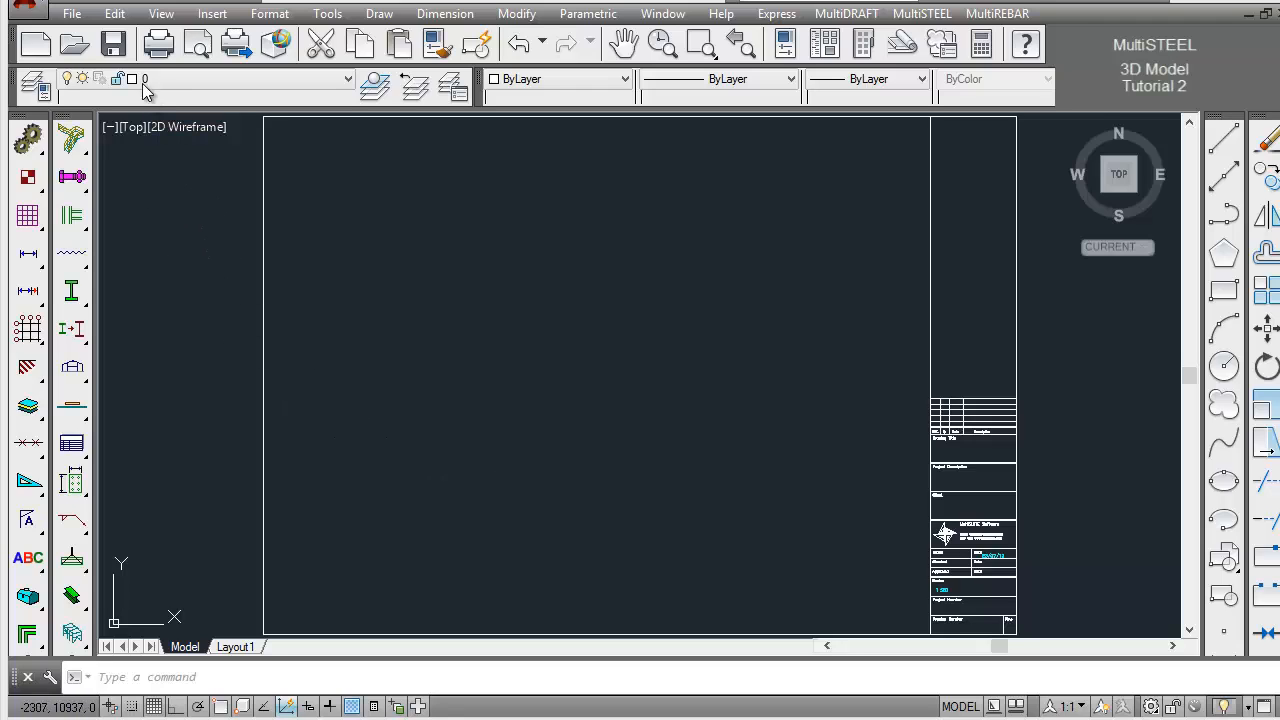
Save the new drawing as ST-TUT3D in the ST_TUT folder
left_click(113, 44)
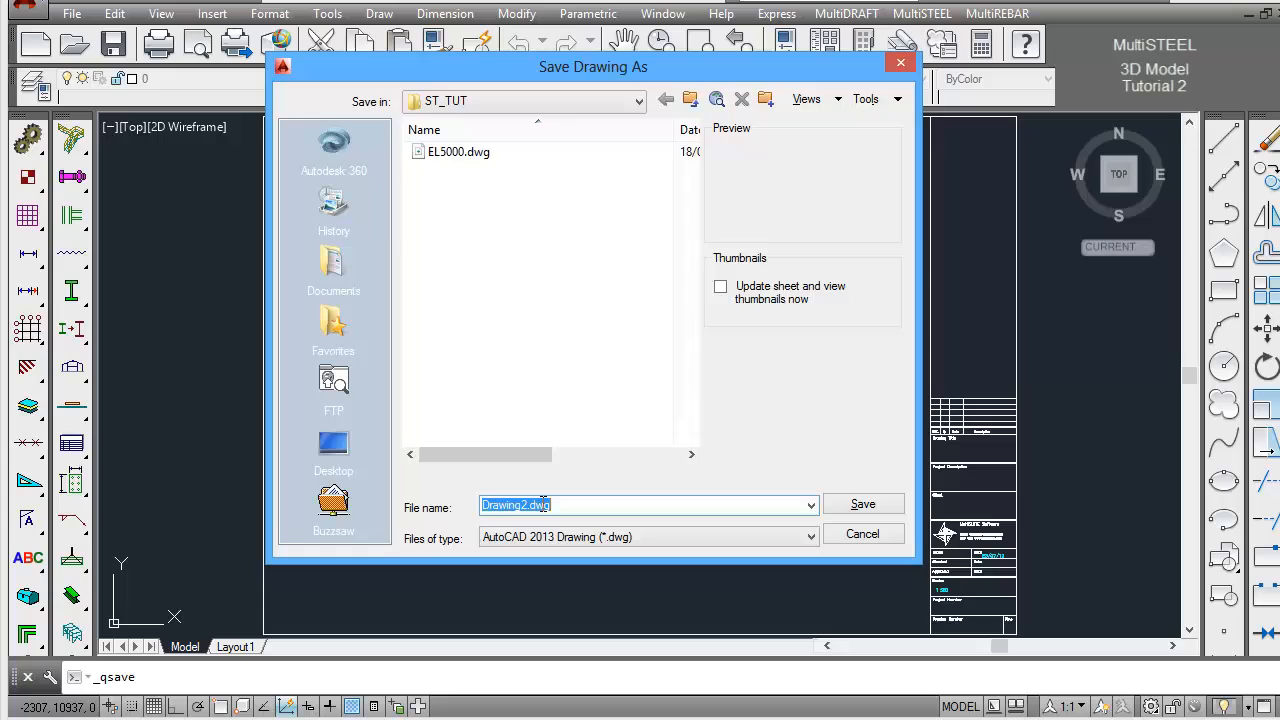
type("ST-TUT3D")
left_click(860, 505)
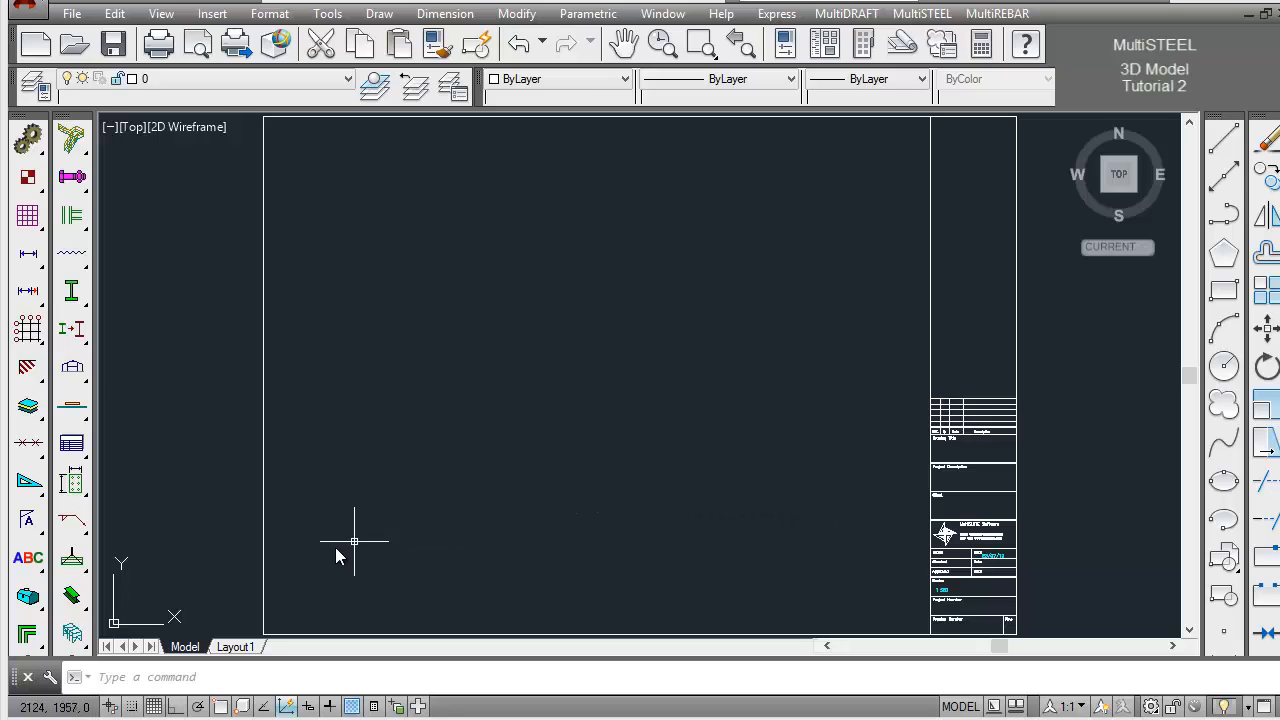
Set the new drawing's view to the Front_Right isometric
left_click(72, 597)
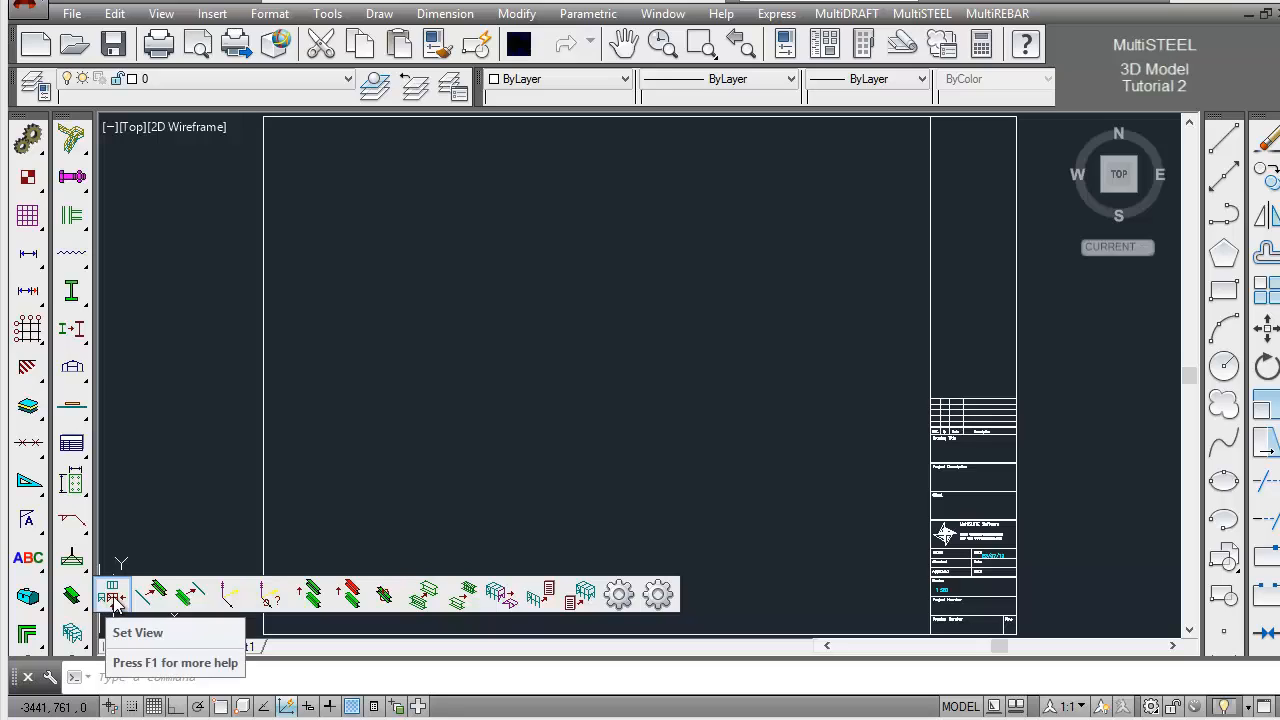
left_click(113, 598)
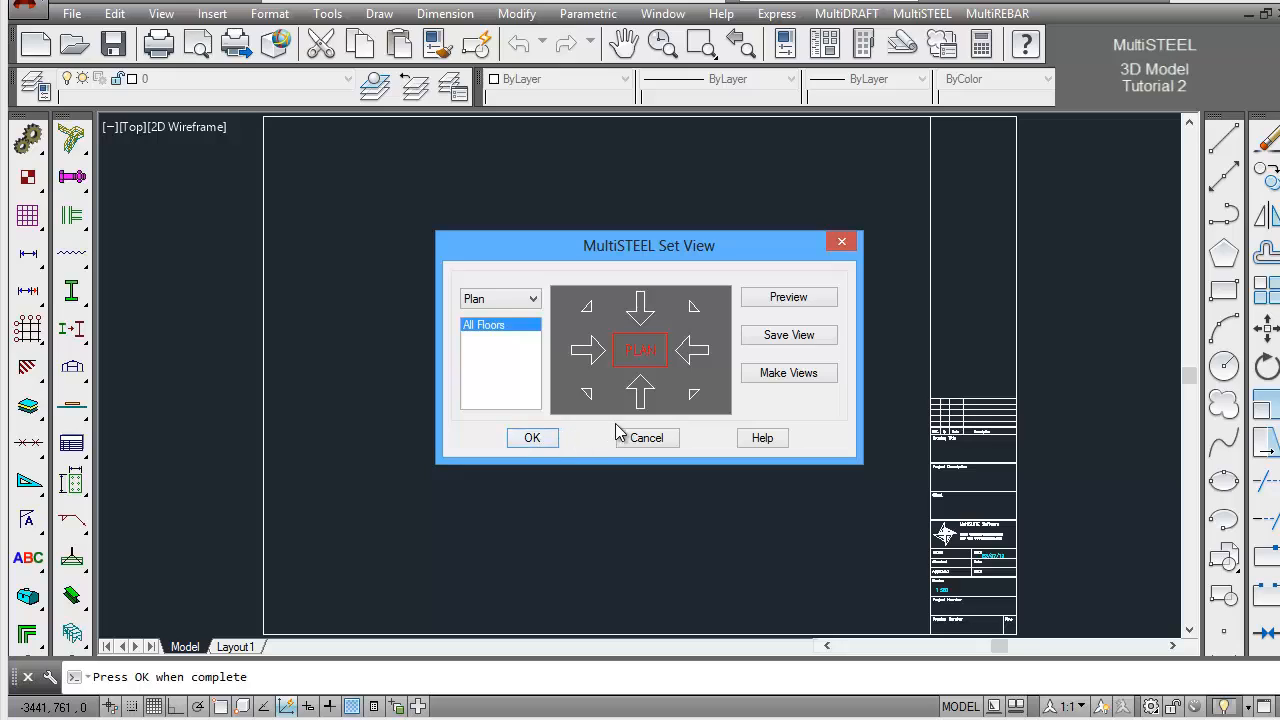
left_click(695, 397)
left_click(532, 440)
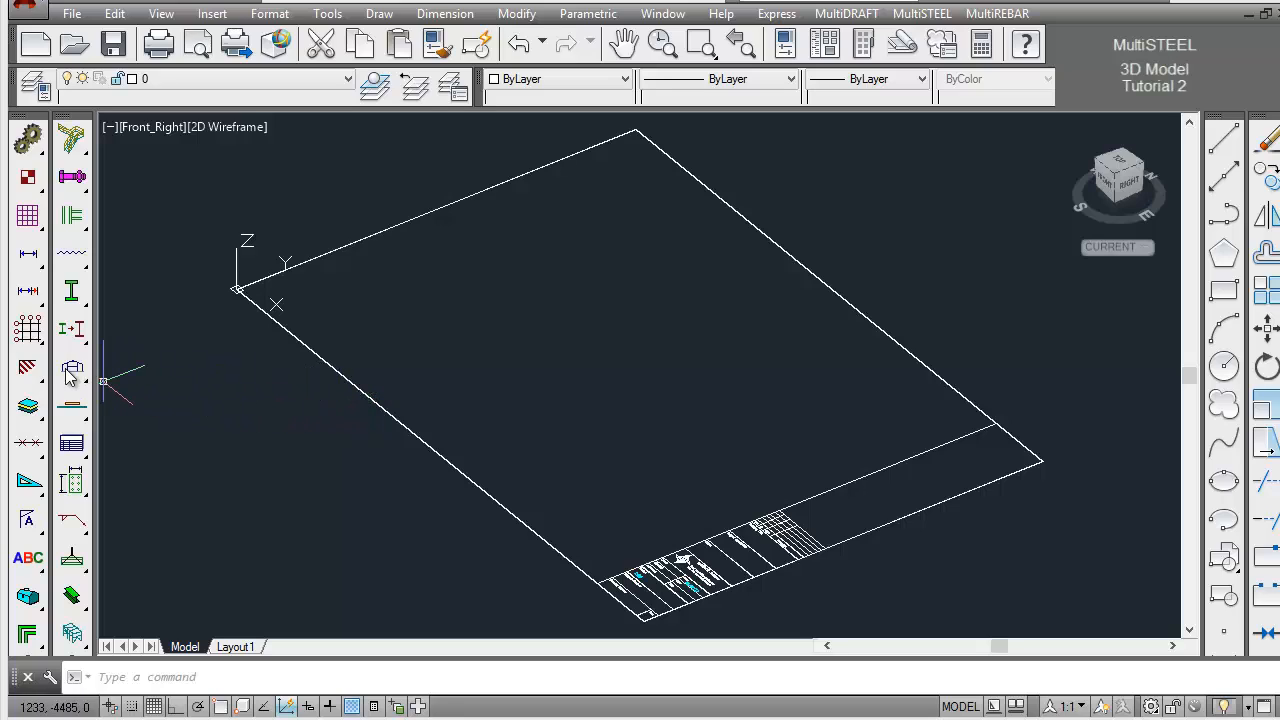
Start a 3D Grid and load the grid file ST-TUT.grd from the ST_TUT folder
left_click(31, 336)
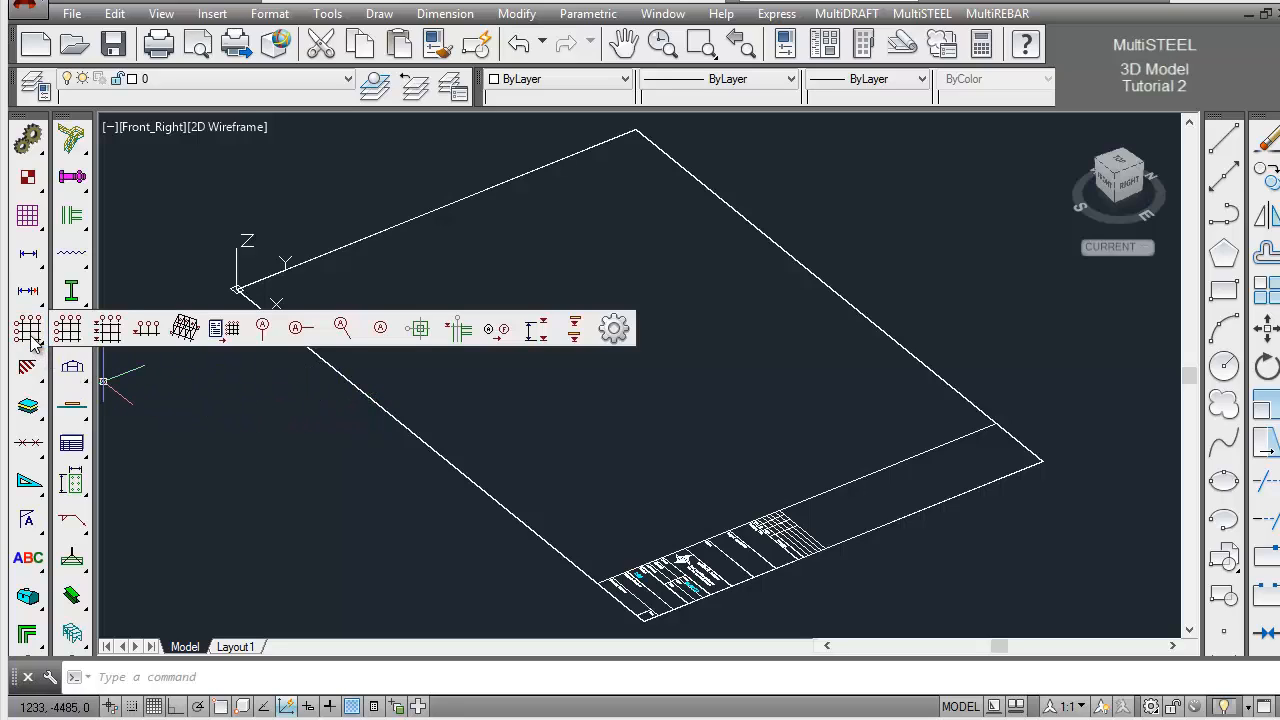
left_click(188, 336)
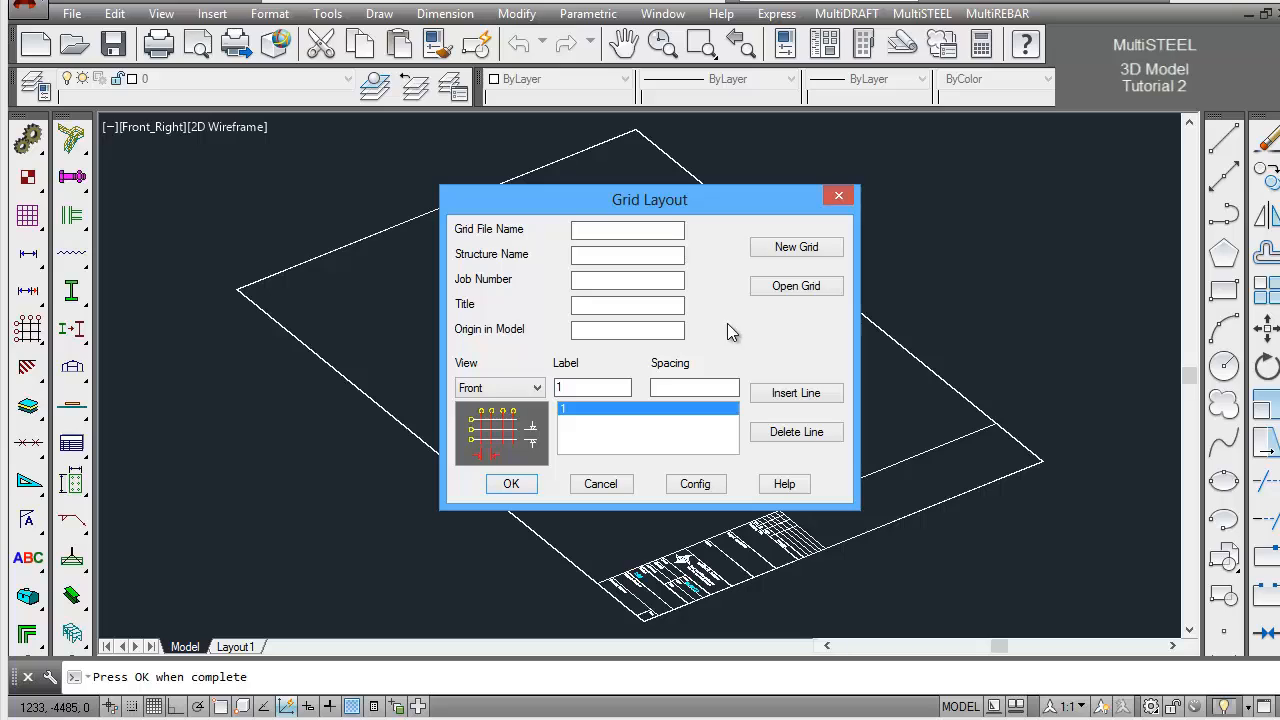
left_click(788, 289)
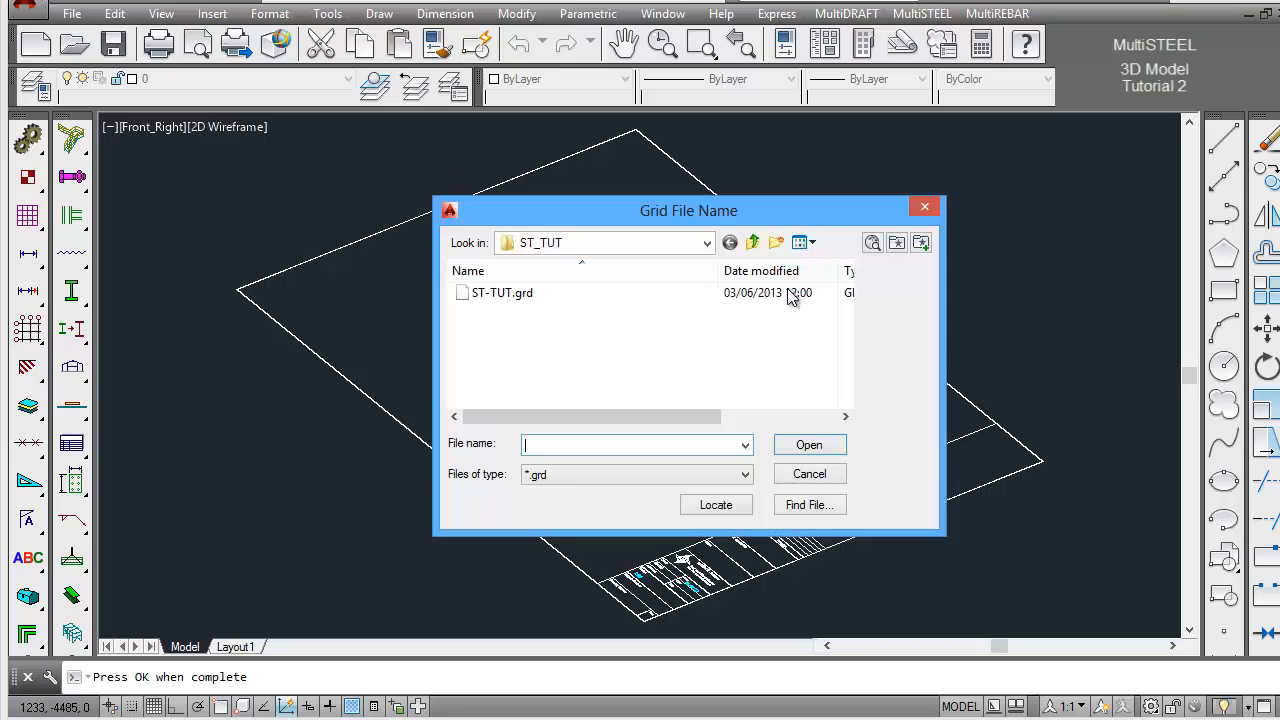
left_click(511, 293)
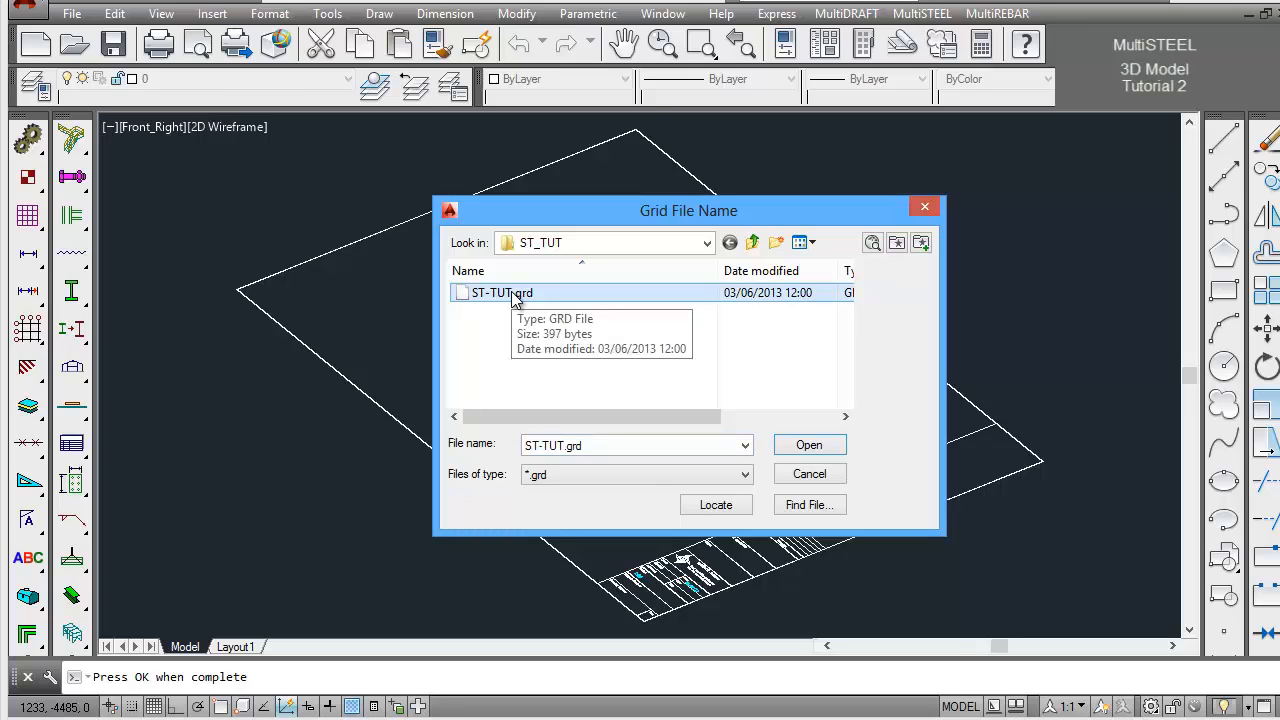
left_click(800, 447)
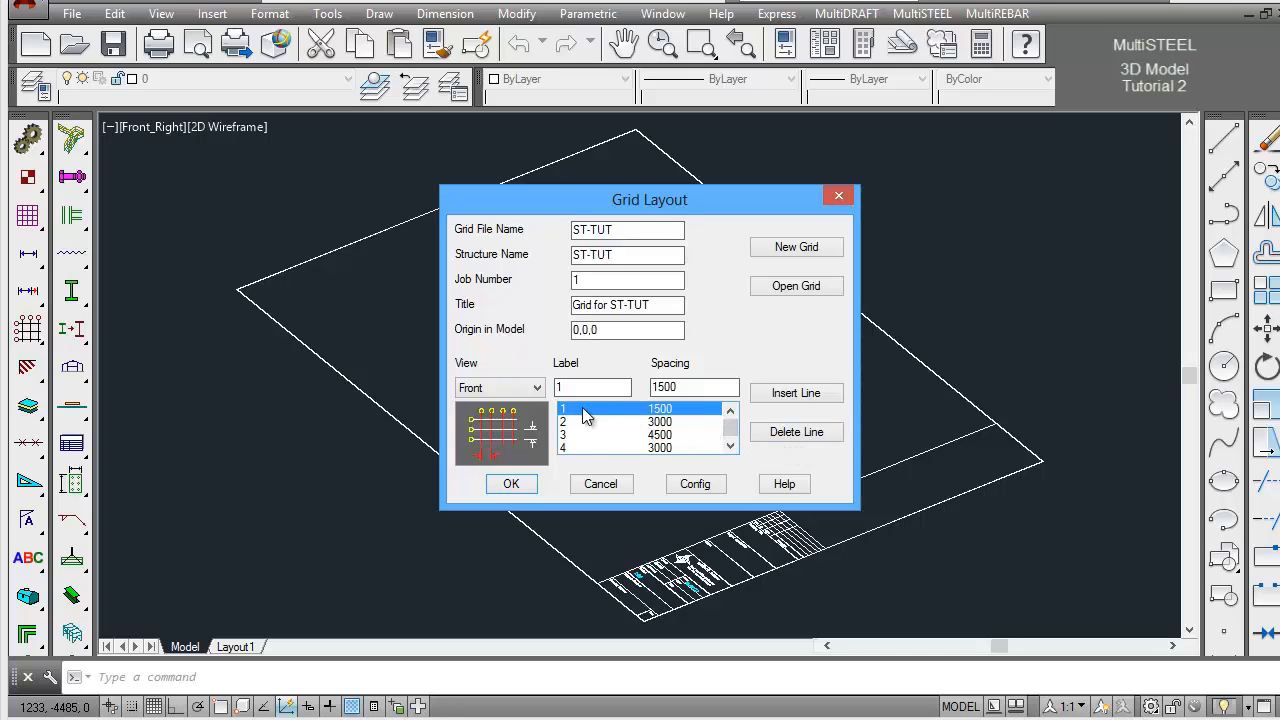
Review the loaded grid's Right view lines, switch to its Elevation lines, and check the origin in the model
left_click(538, 390)
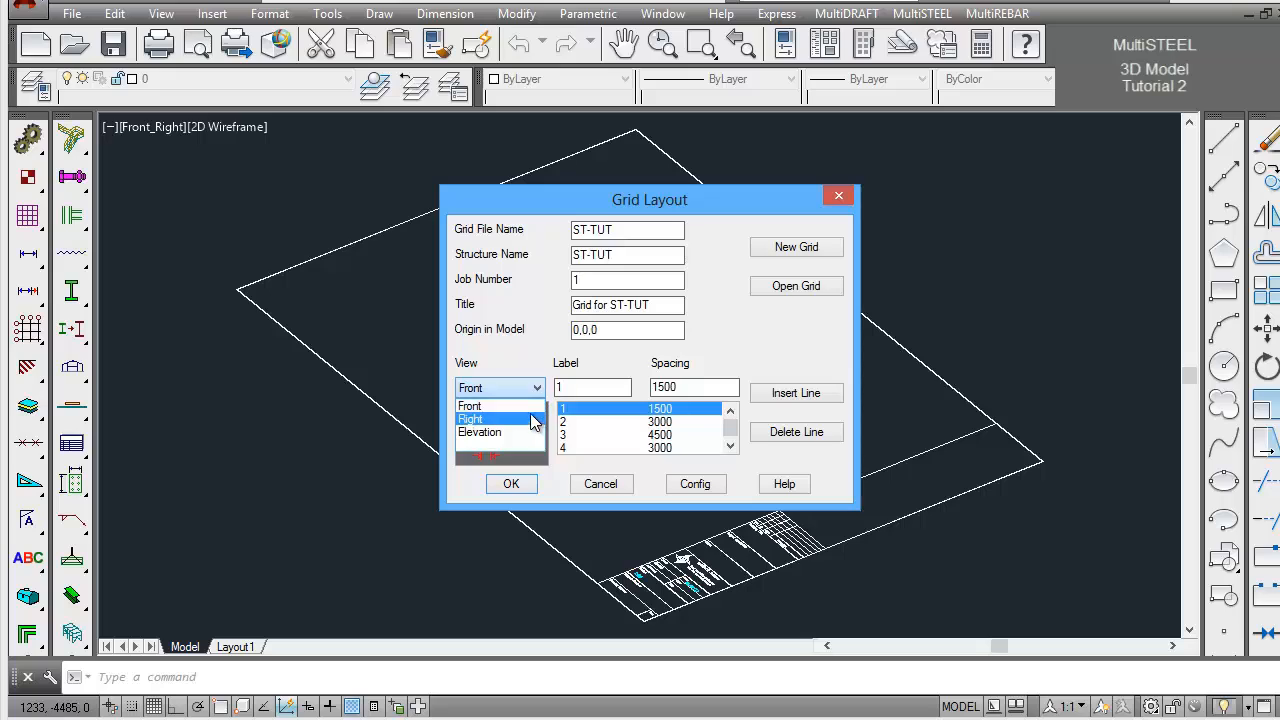
left_click(528, 416)
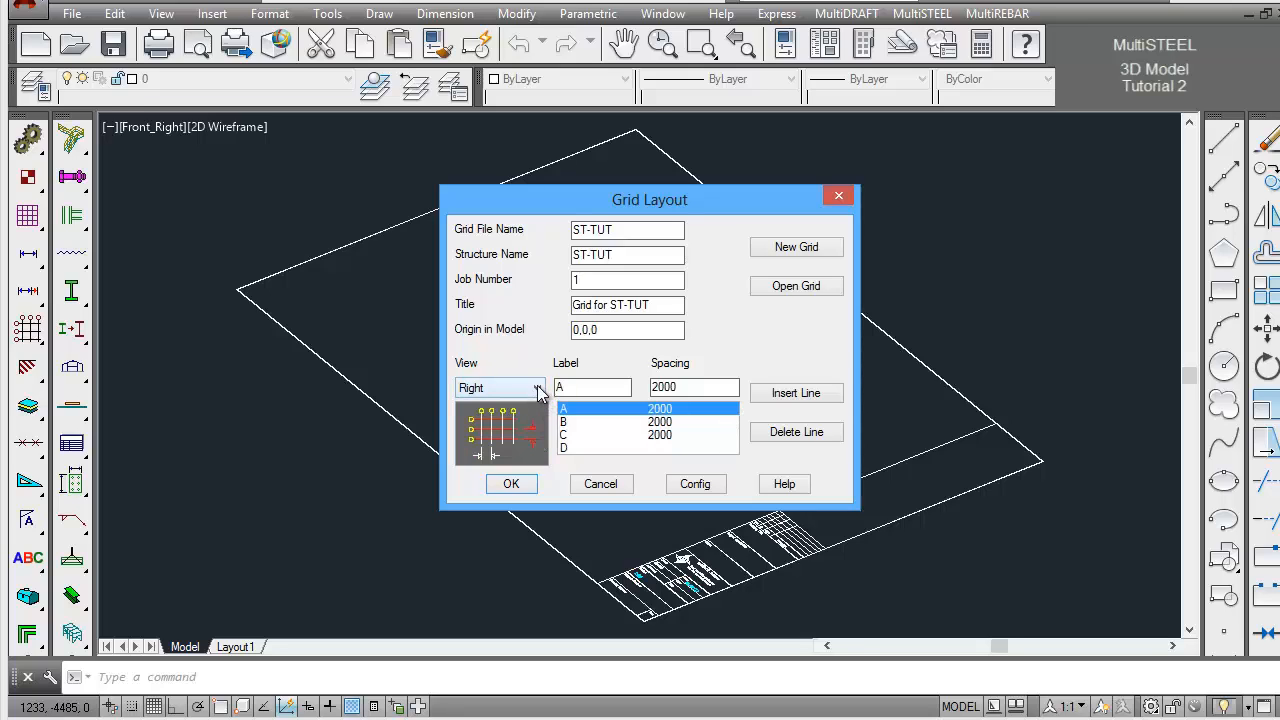
left_click(537, 388)
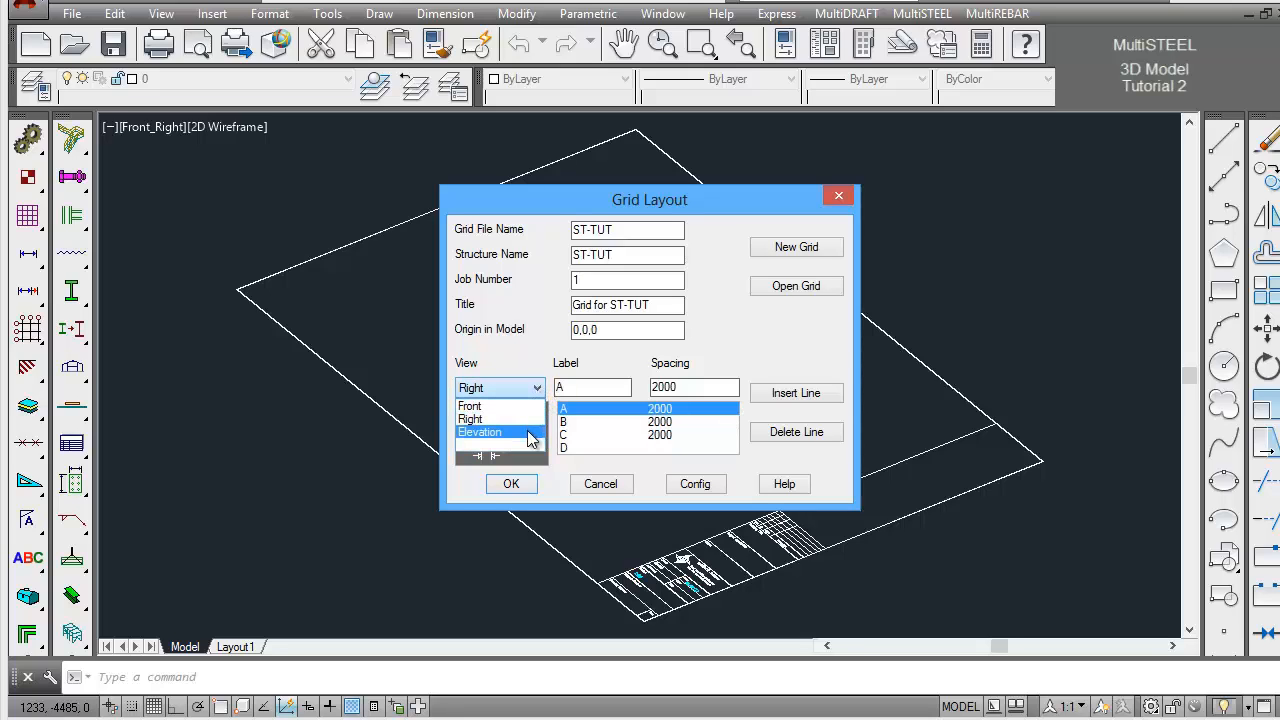
left_click(528, 432)
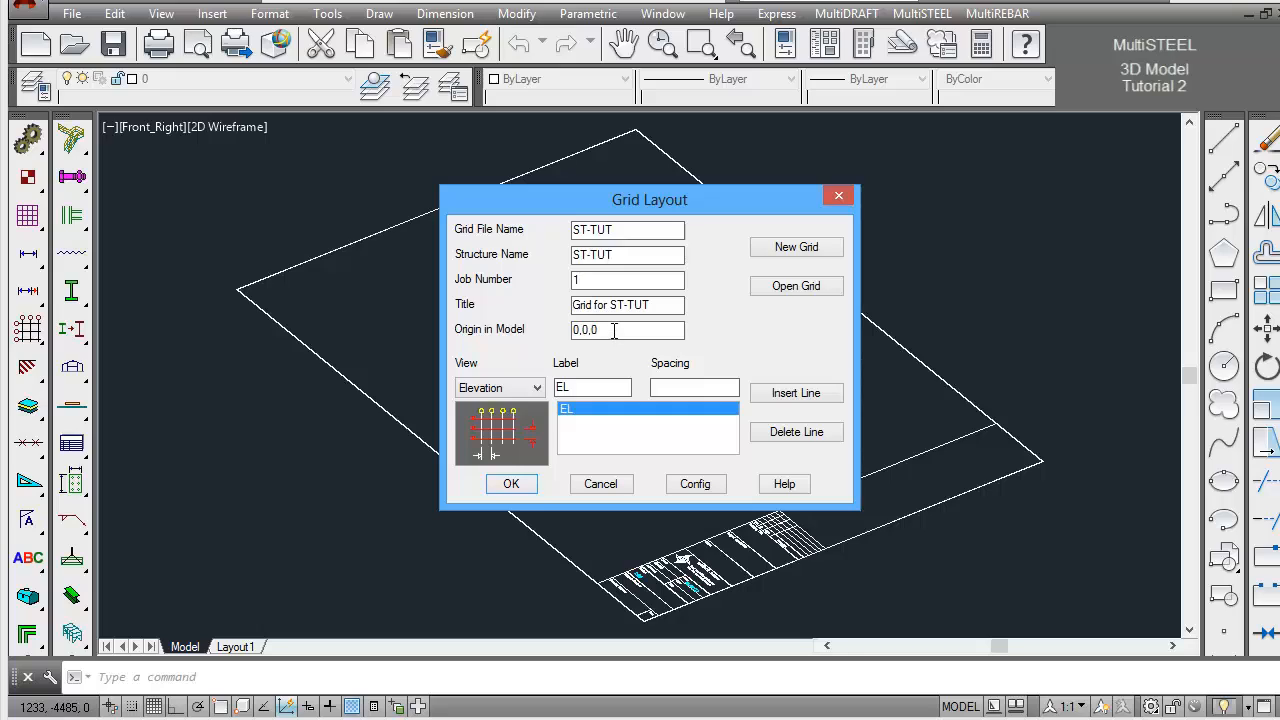
left_click_drag(614, 330, 566, 334)
left_click(631, 331)
Add elevation levels with spacings 0, 5000 and 3000 and generate the 3D grid
left_click(656, 387)
type("0")
key("Return")
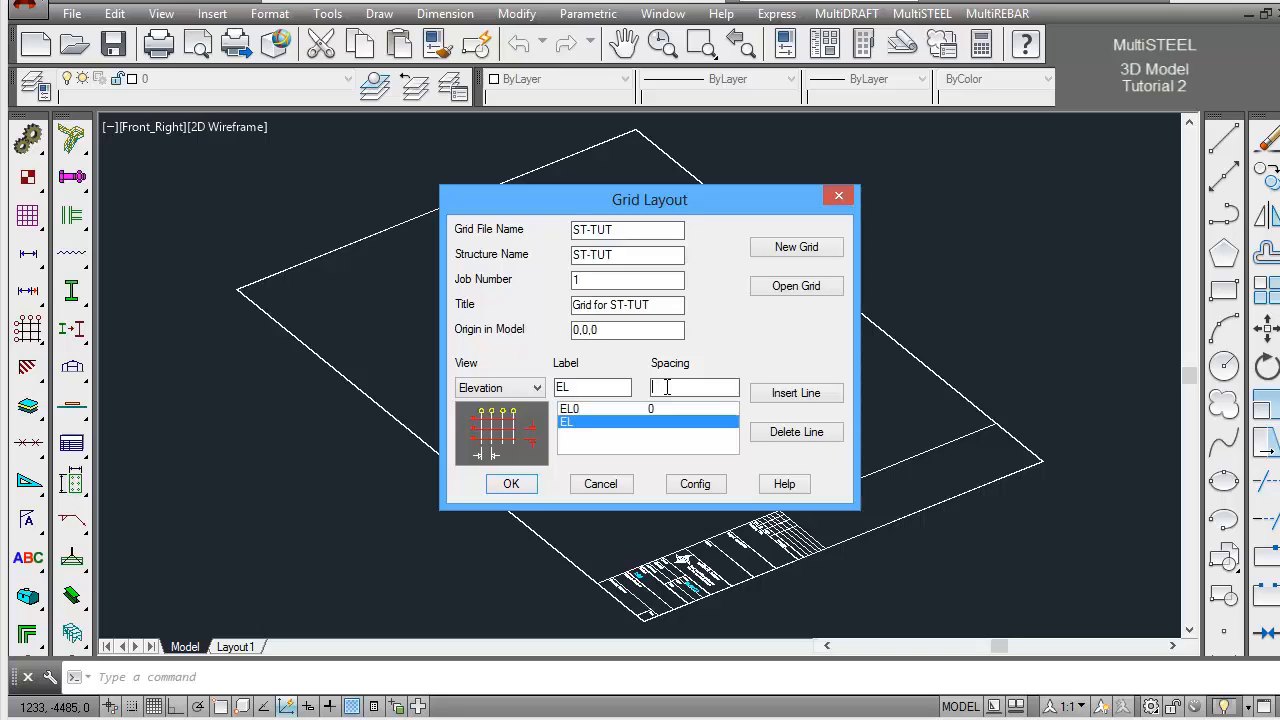
type("5000")
key("Return")
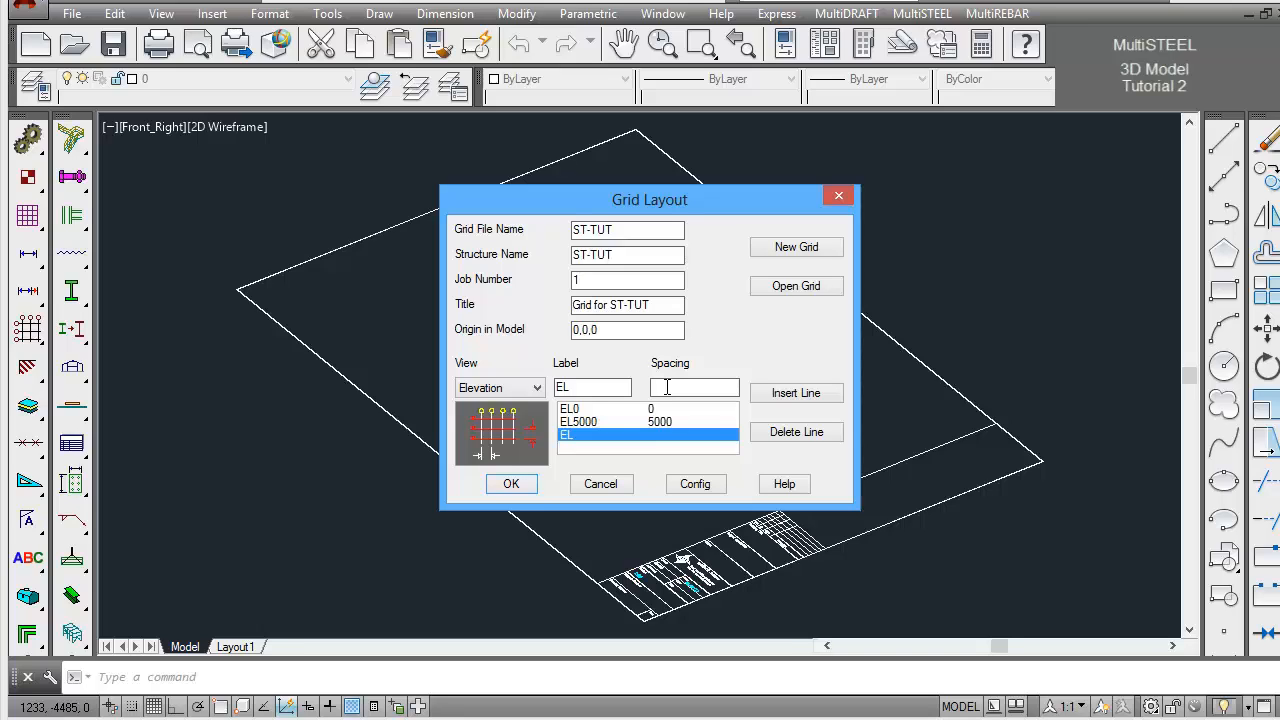
type("3000")
key("Return")
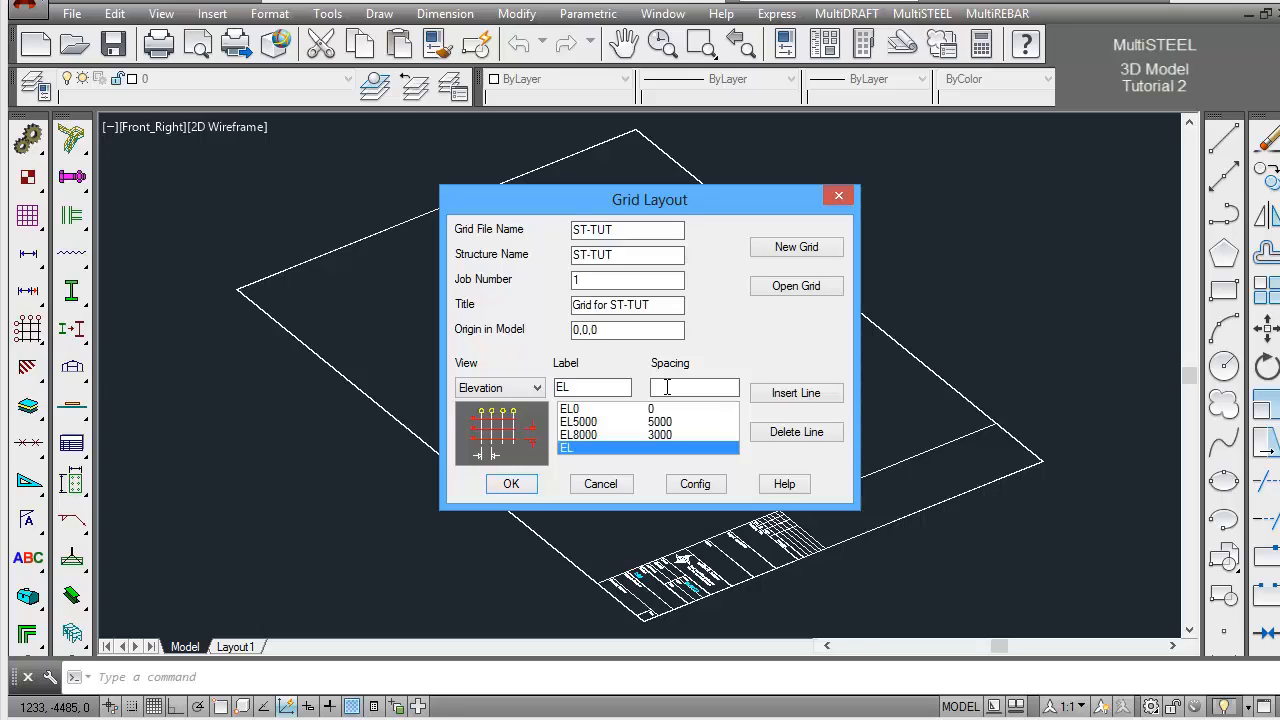
left_click(529, 492)
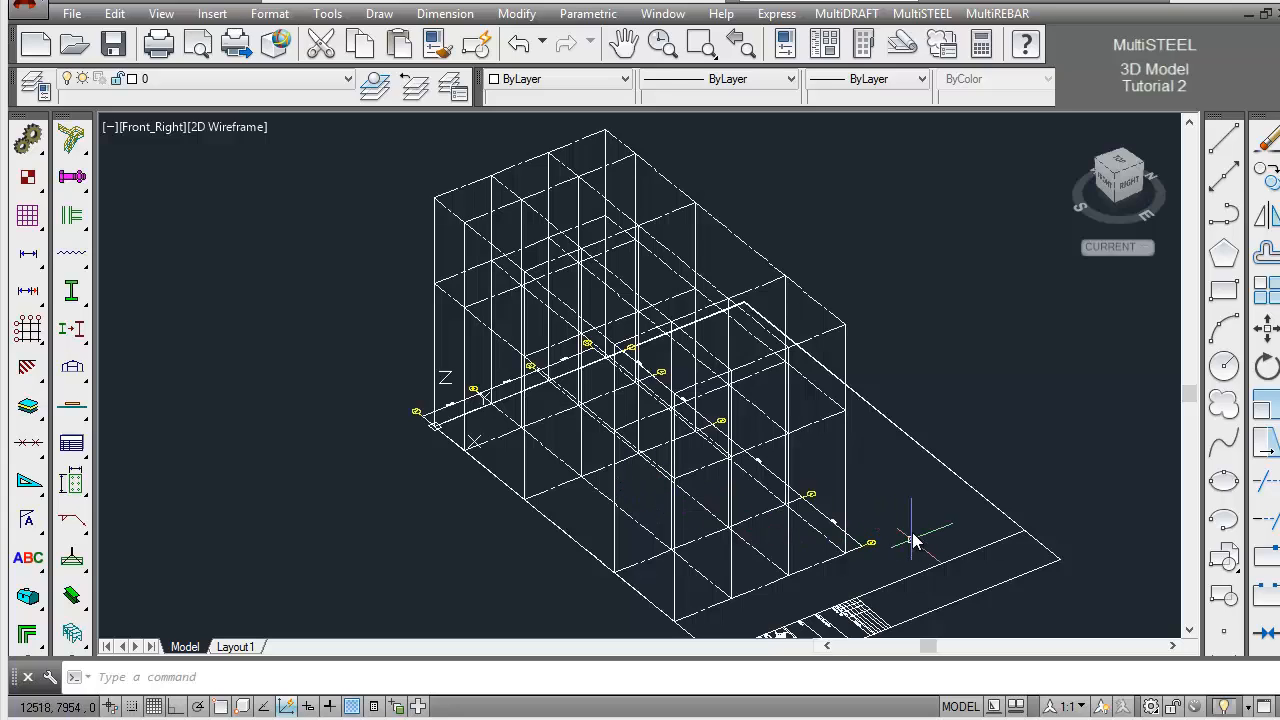
Erase the drawing border and its title block from around the 3D grid
left_click(625, 45)
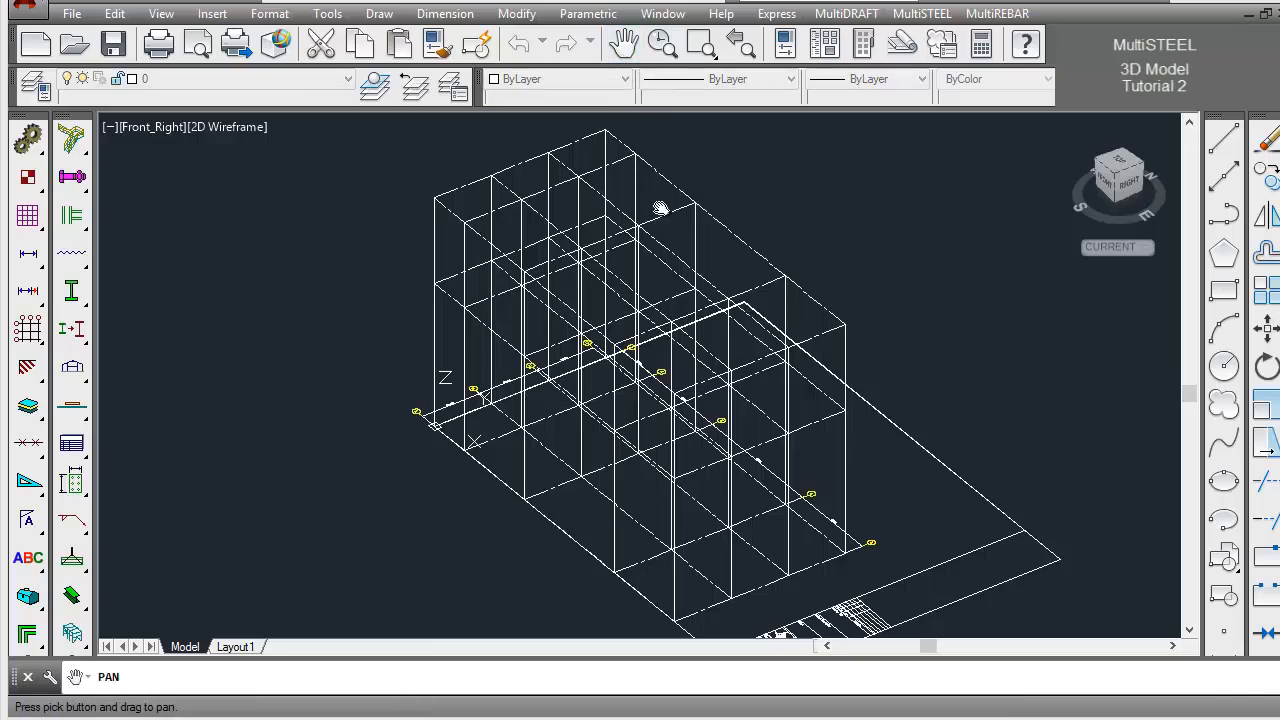
left_click_drag(654, 289, 626, 263)
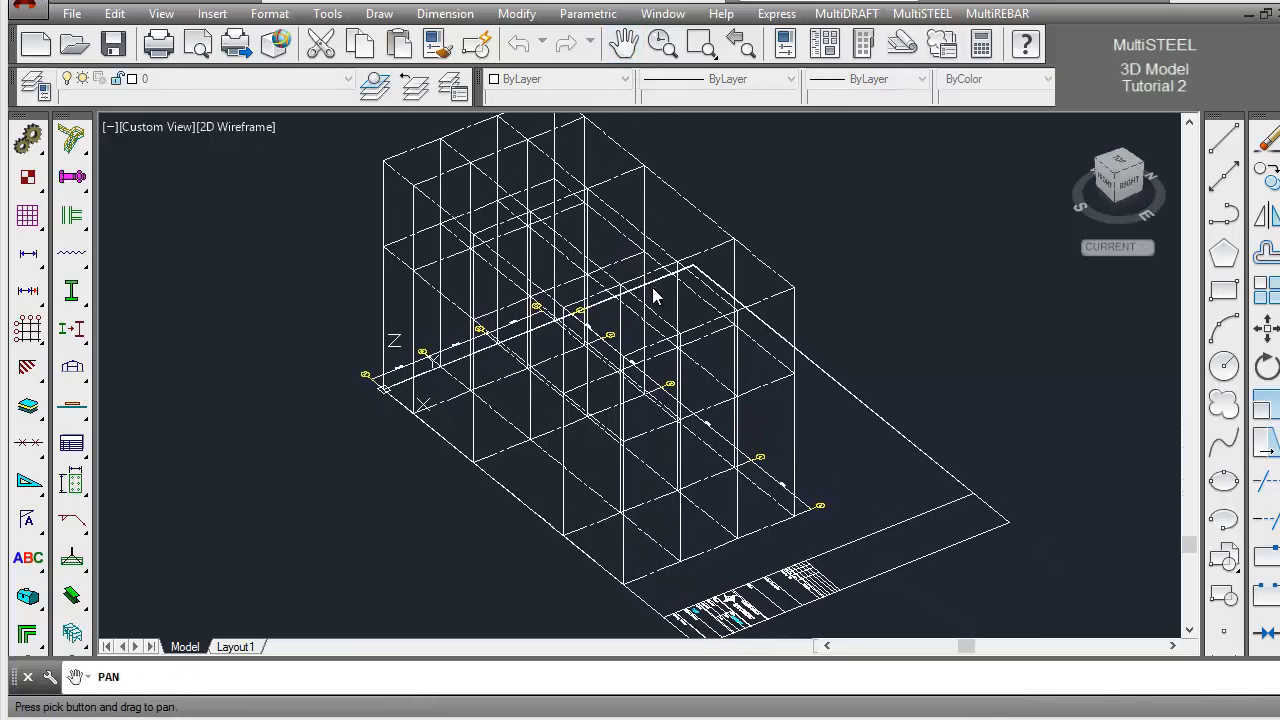
right_click(658, 287)
left_click(684, 298)
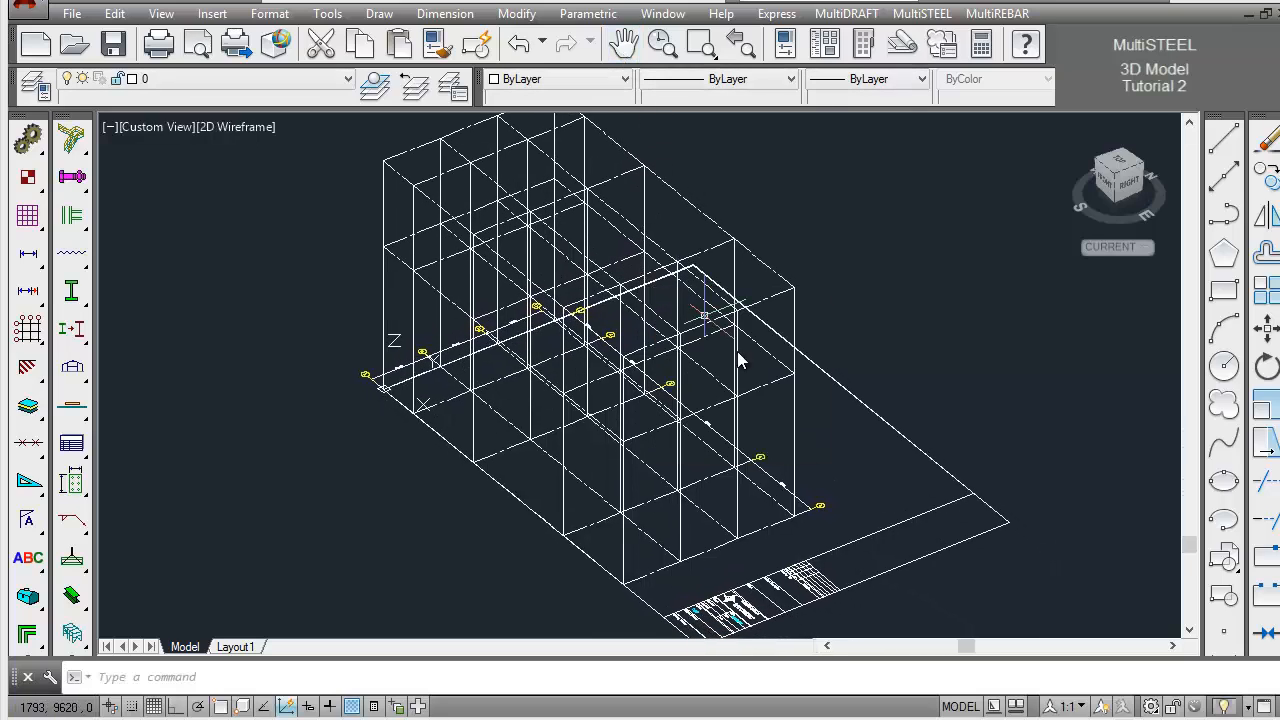
left_click(822, 626)
left_click(697, 600)
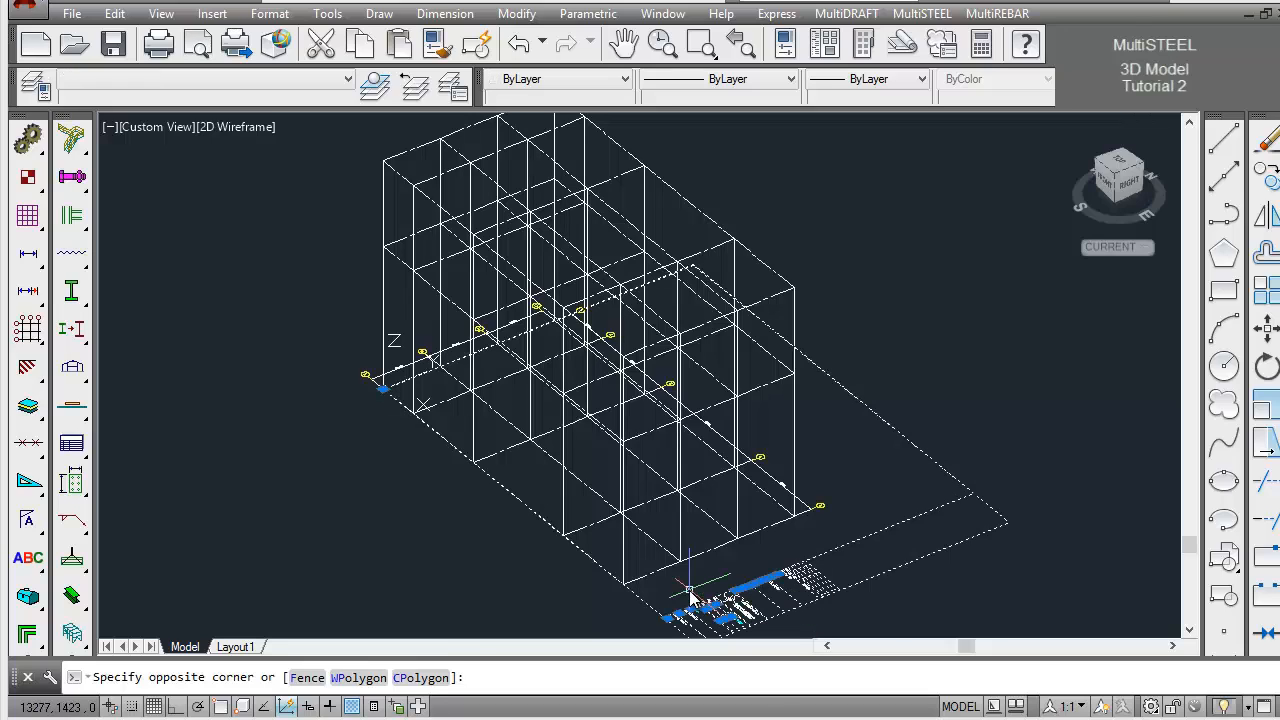
left_click(1267, 141)
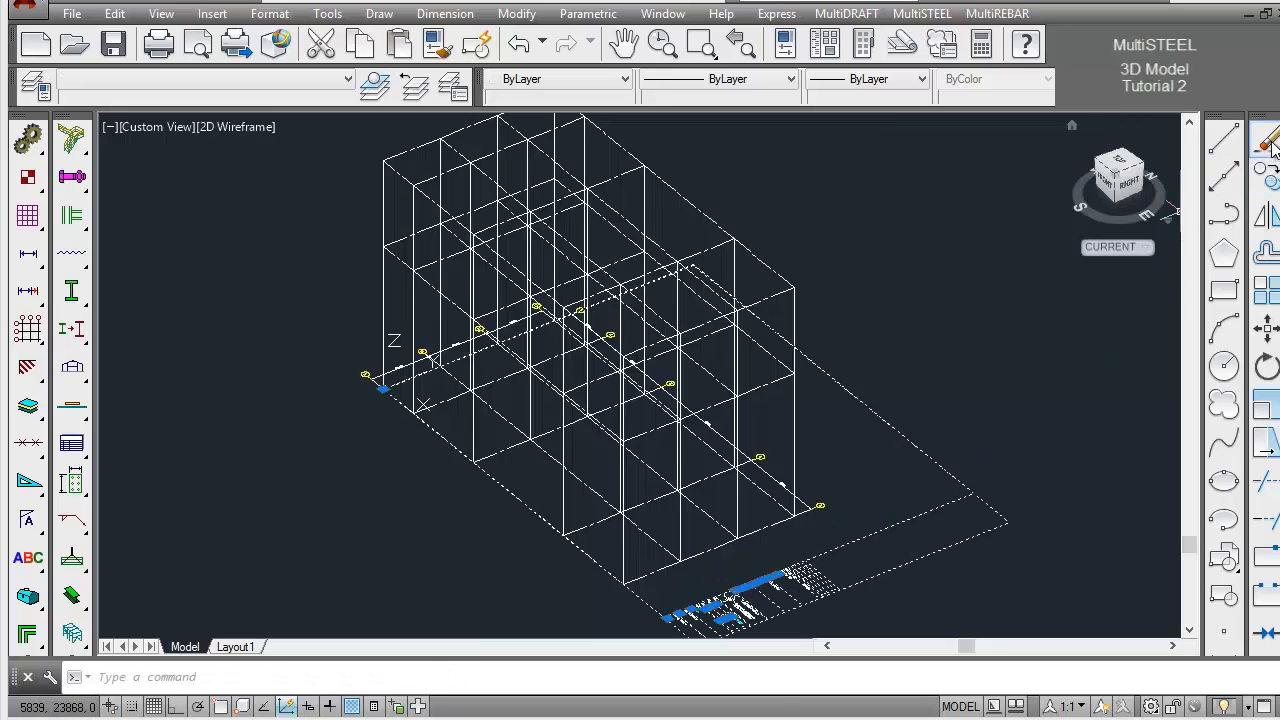
Recentre the 3D grid in the view and save the drawing
left_click(623, 43)
left_click_drag(640, 194, 673, 226)
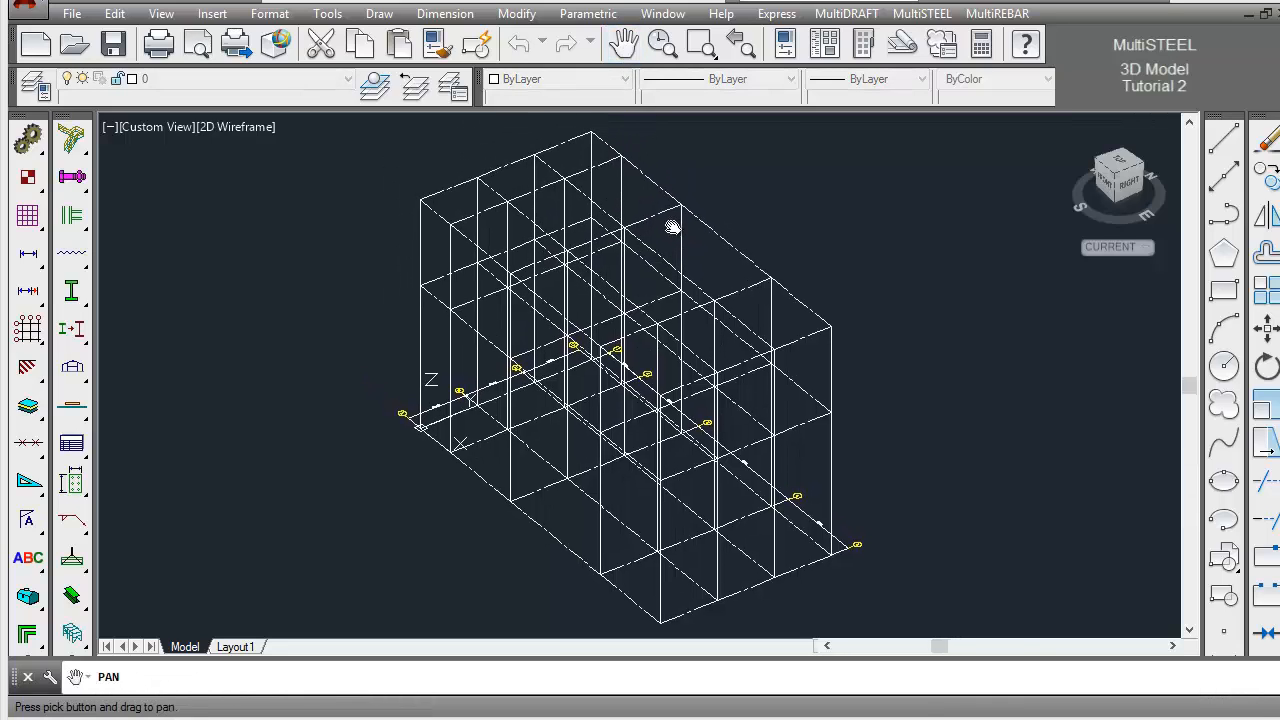
right_click(700, 237)
left_click(748, 246)
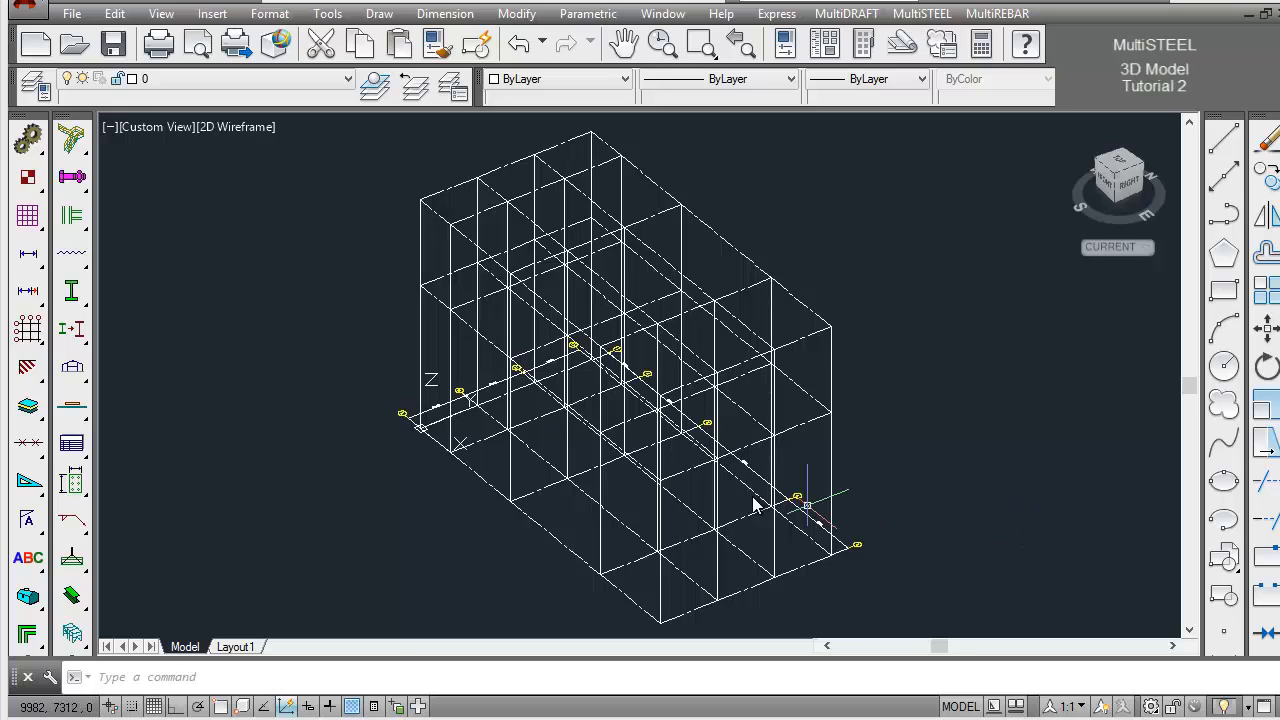
left_click(116, 47)
Import the EL5000 frame into the 3D grid and set the colour of its members to ByLayer
left_click(73, 594)
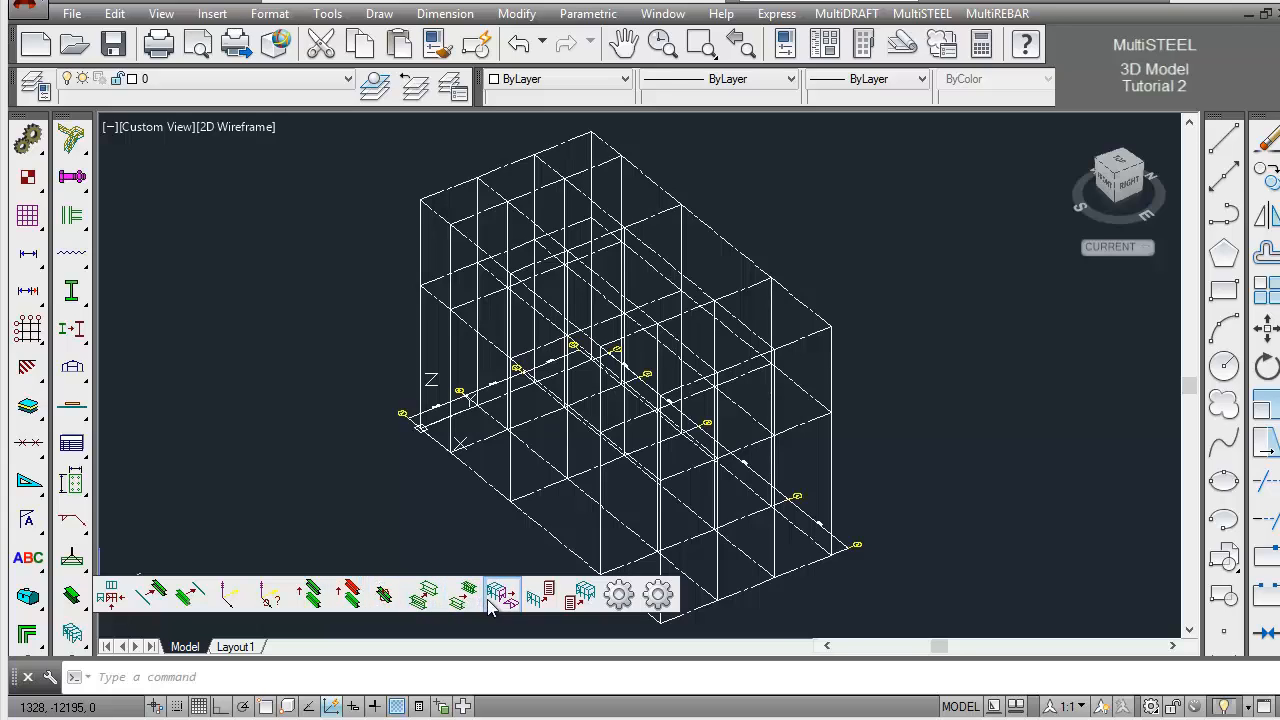
left_click(585, 595)
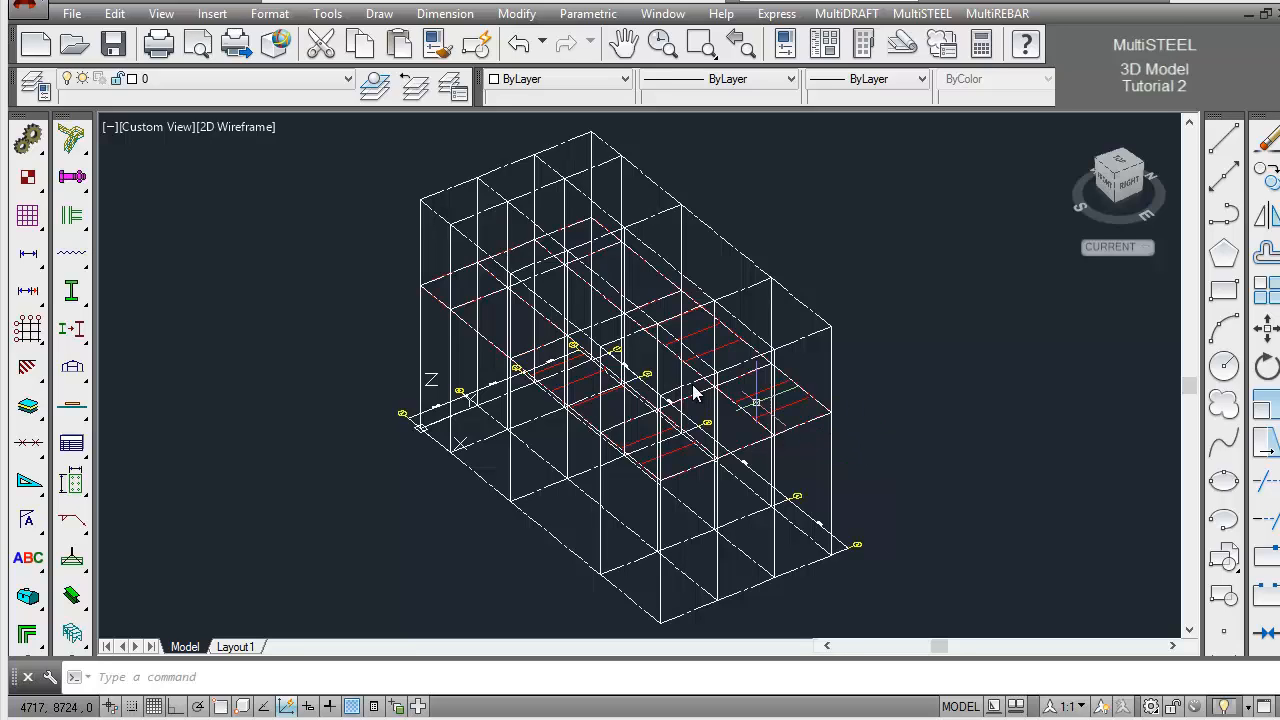
left_click(354, 170)
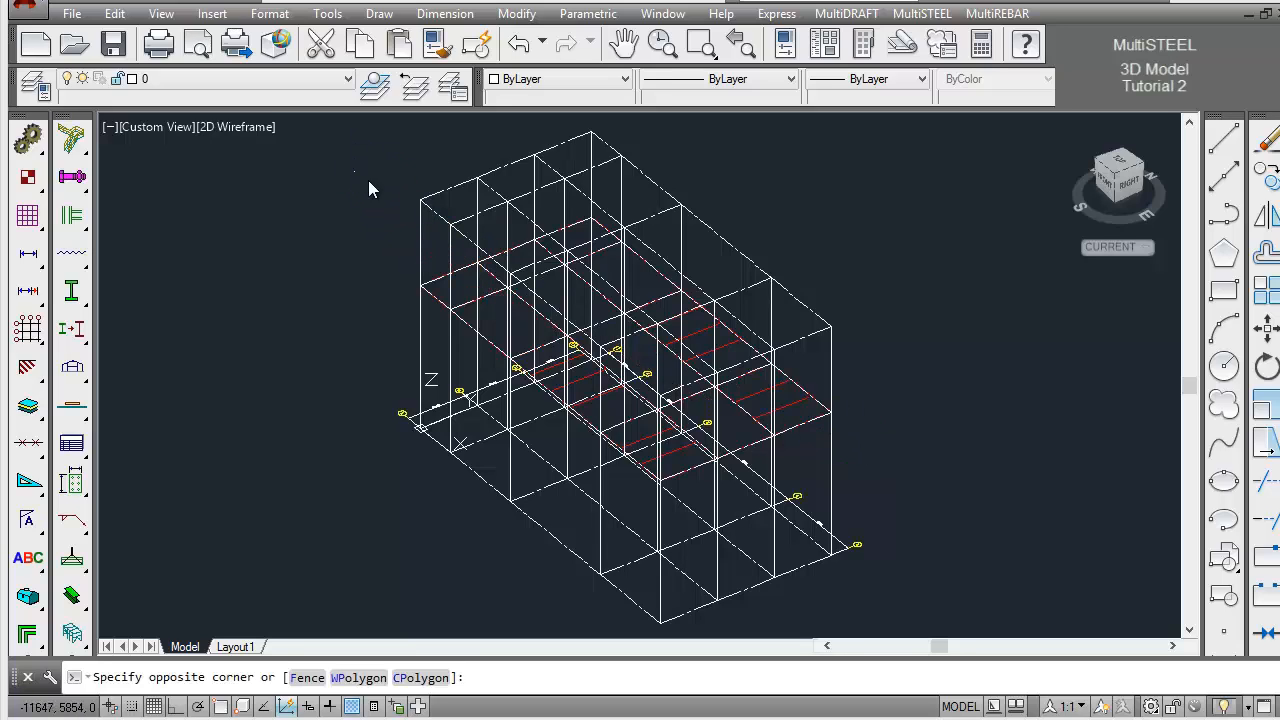
left_click(855, 487)
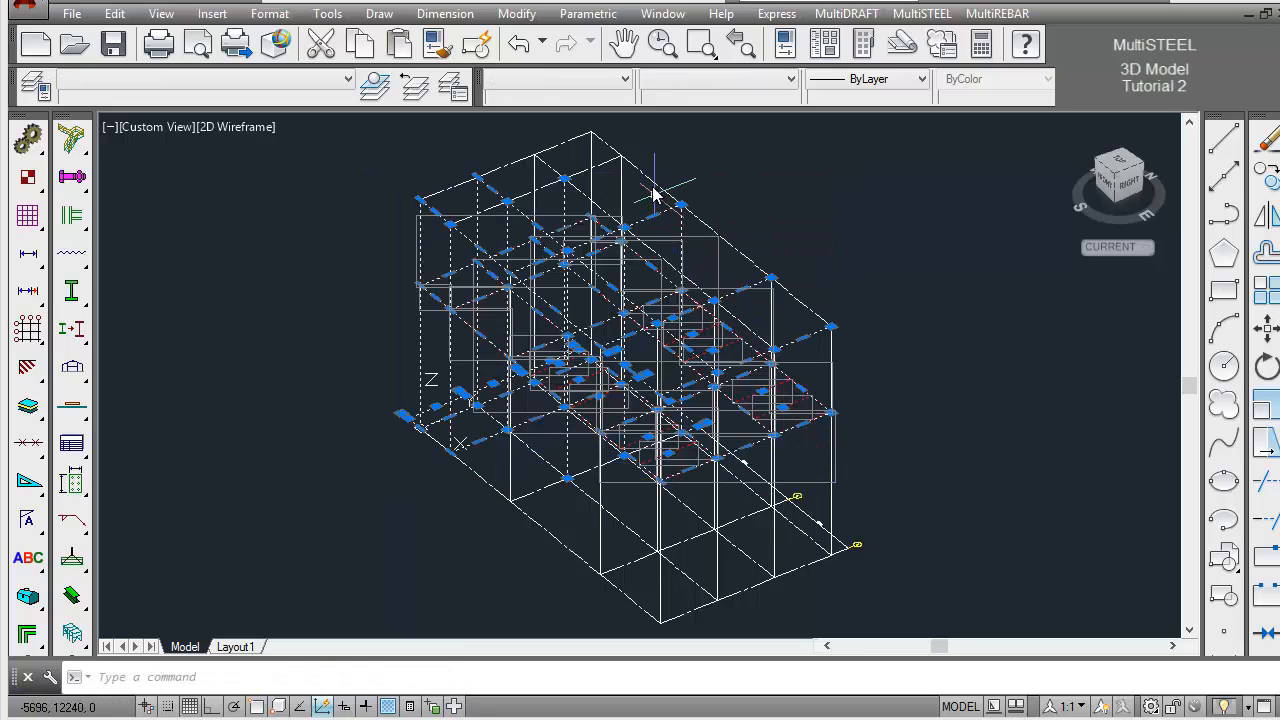
left_click(627, 86)
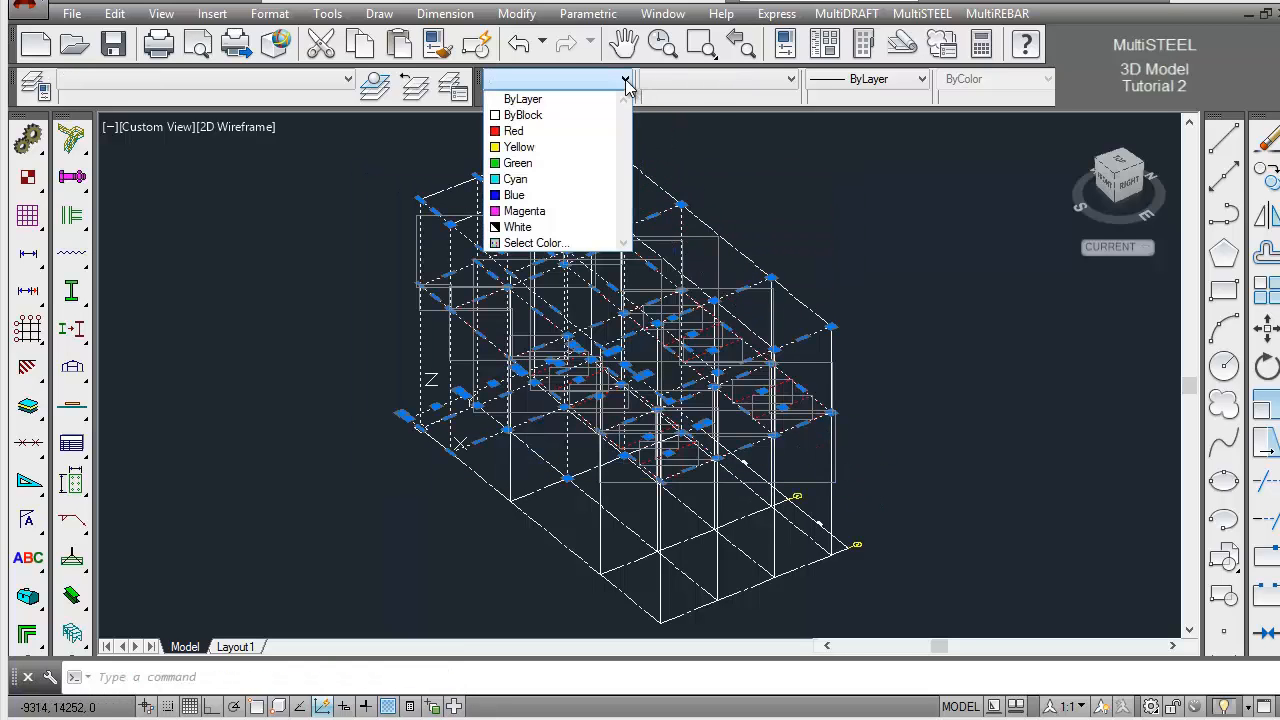
left_click(591, 106)
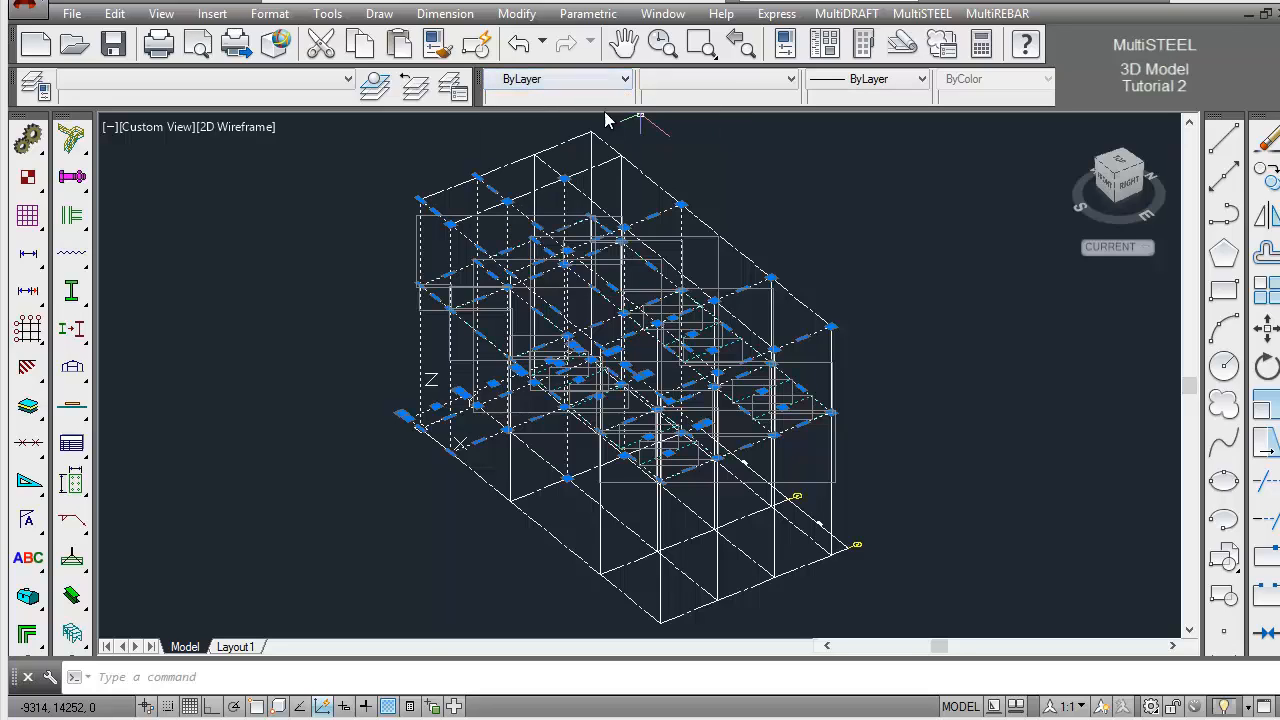
key("Escape")
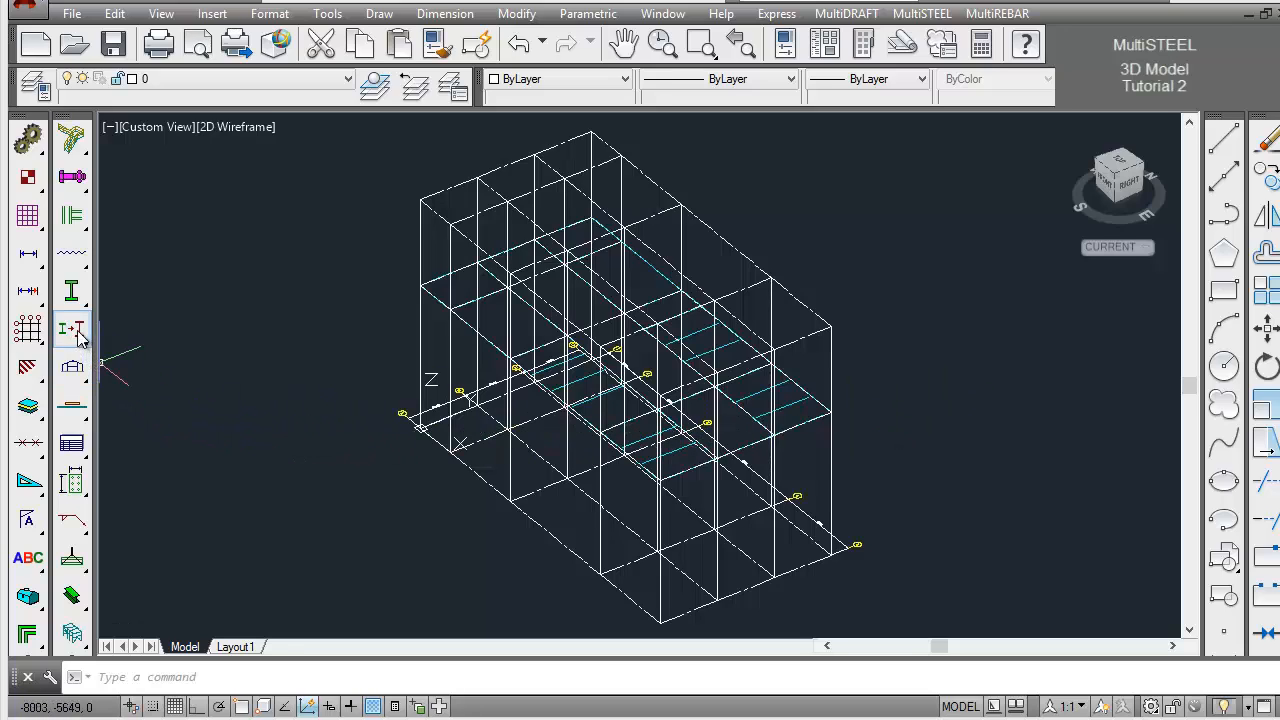
Change the representation of all steel members in the model to Symbol
left_click_drag(80, 340, 229, 337)
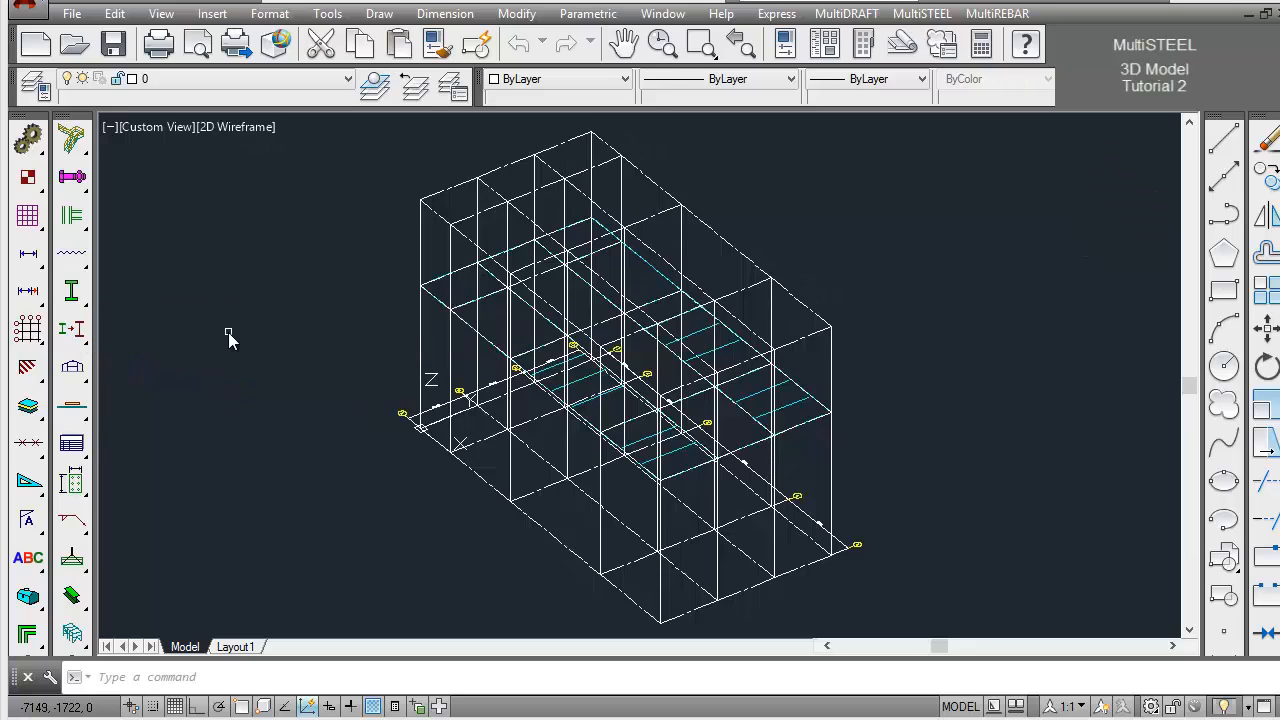
right_click(935, 414)
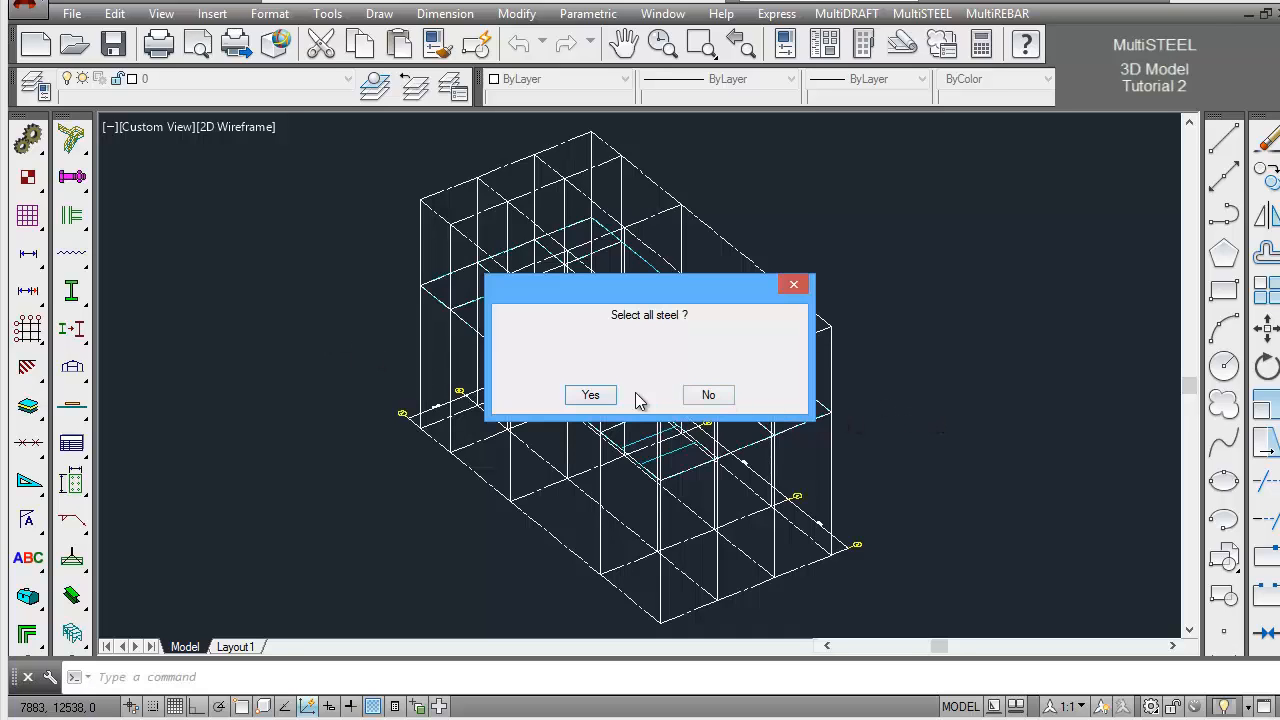
left_click(592, 395)
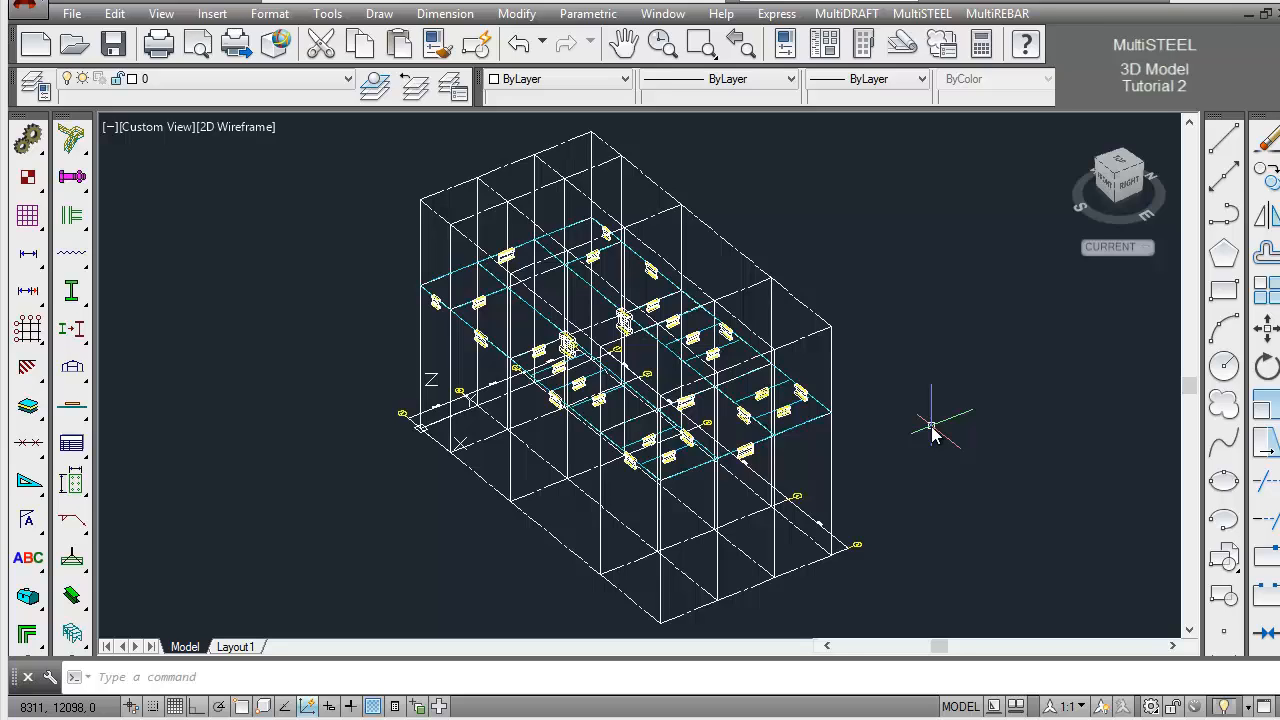
Check the properties of a secondary beam in the end bay of the EL5000 floor with Steel Inquiry
left_click(701, 43)
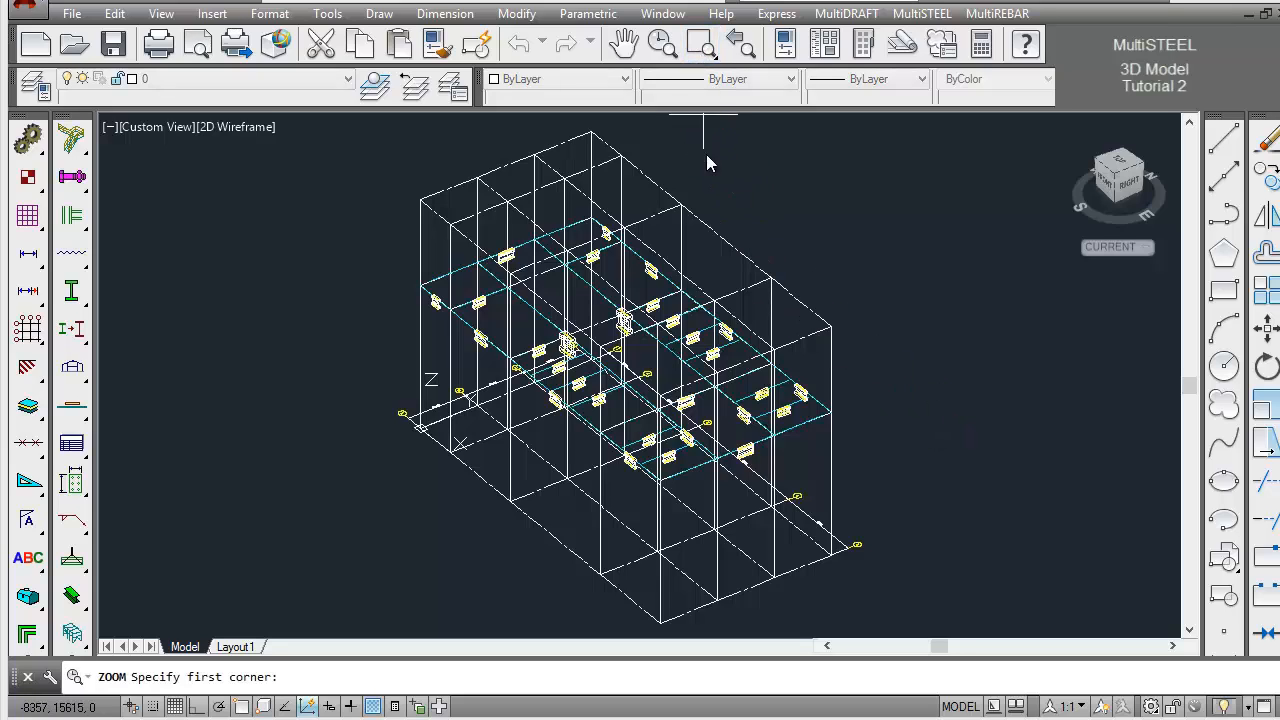
left_click(880, 477)
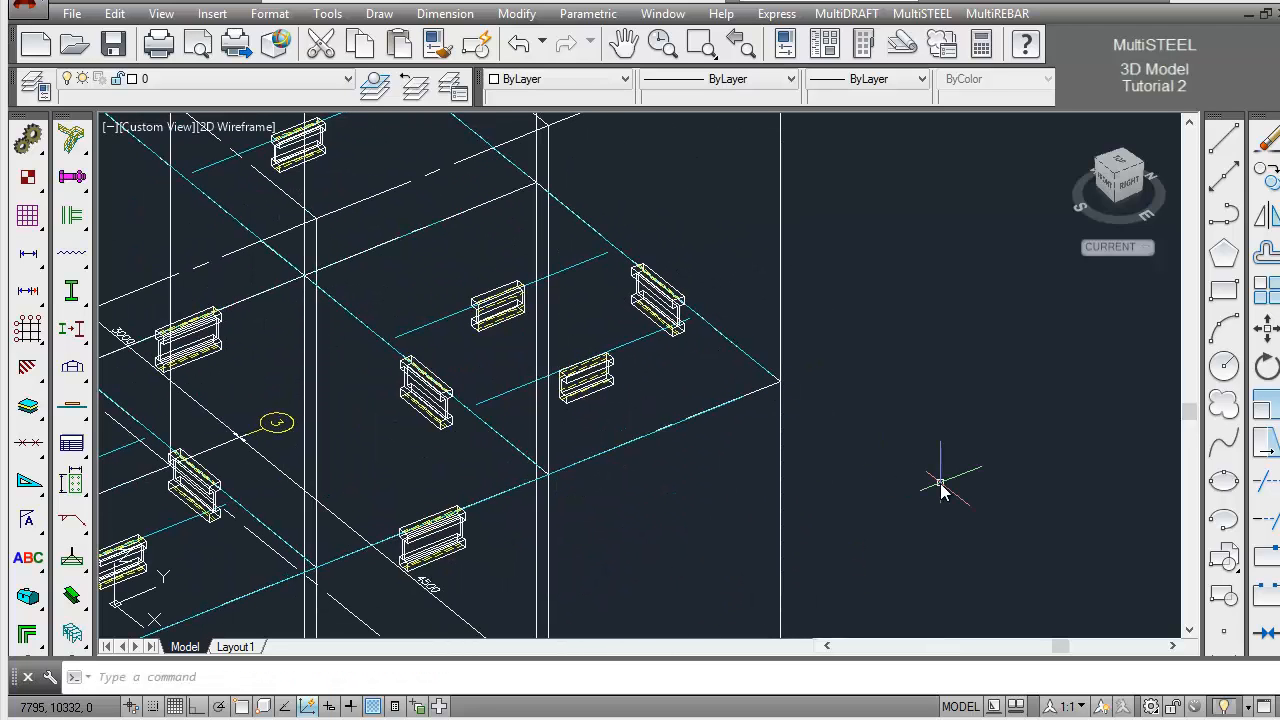
left_click(84, 338)
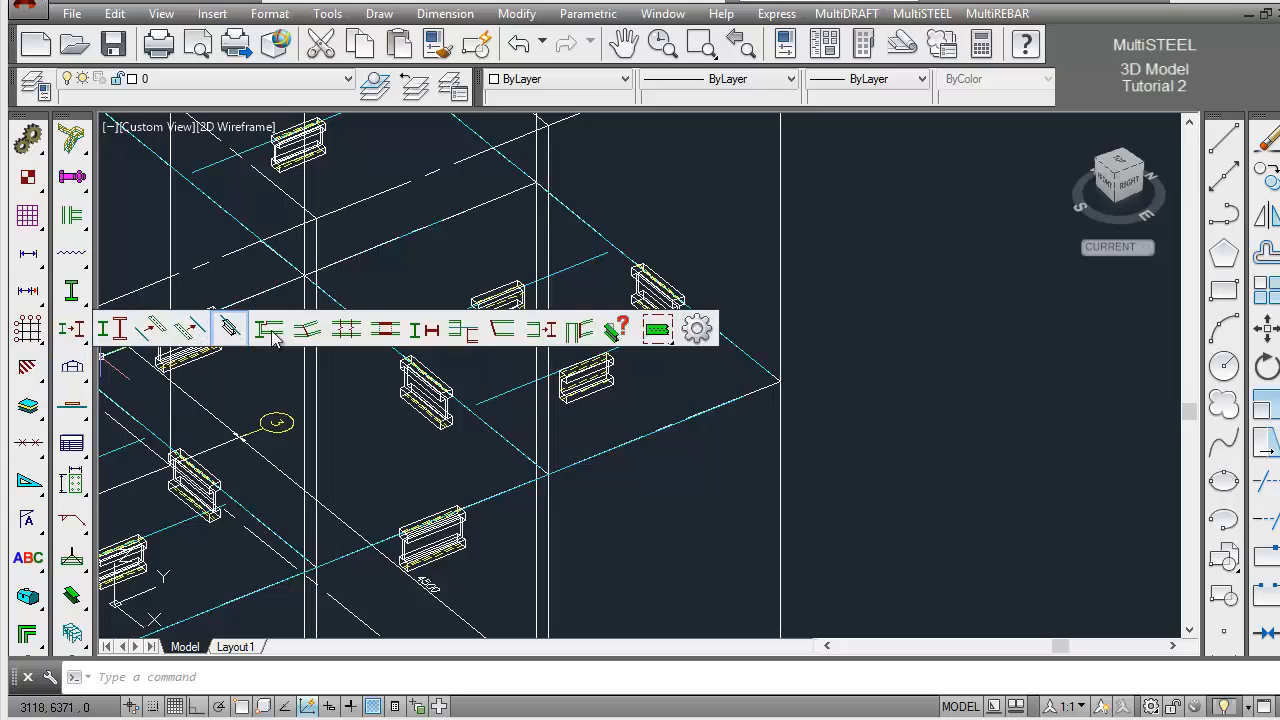
left_click(620, 330)
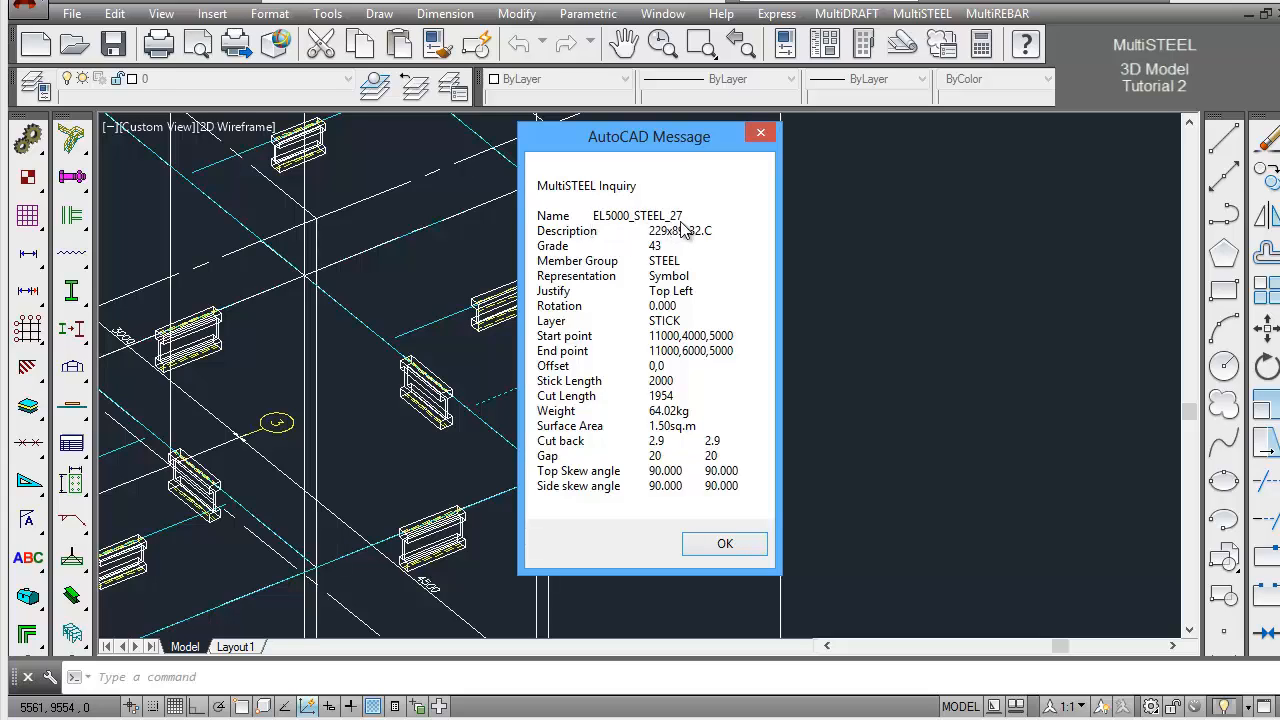
left_click(724, 544)
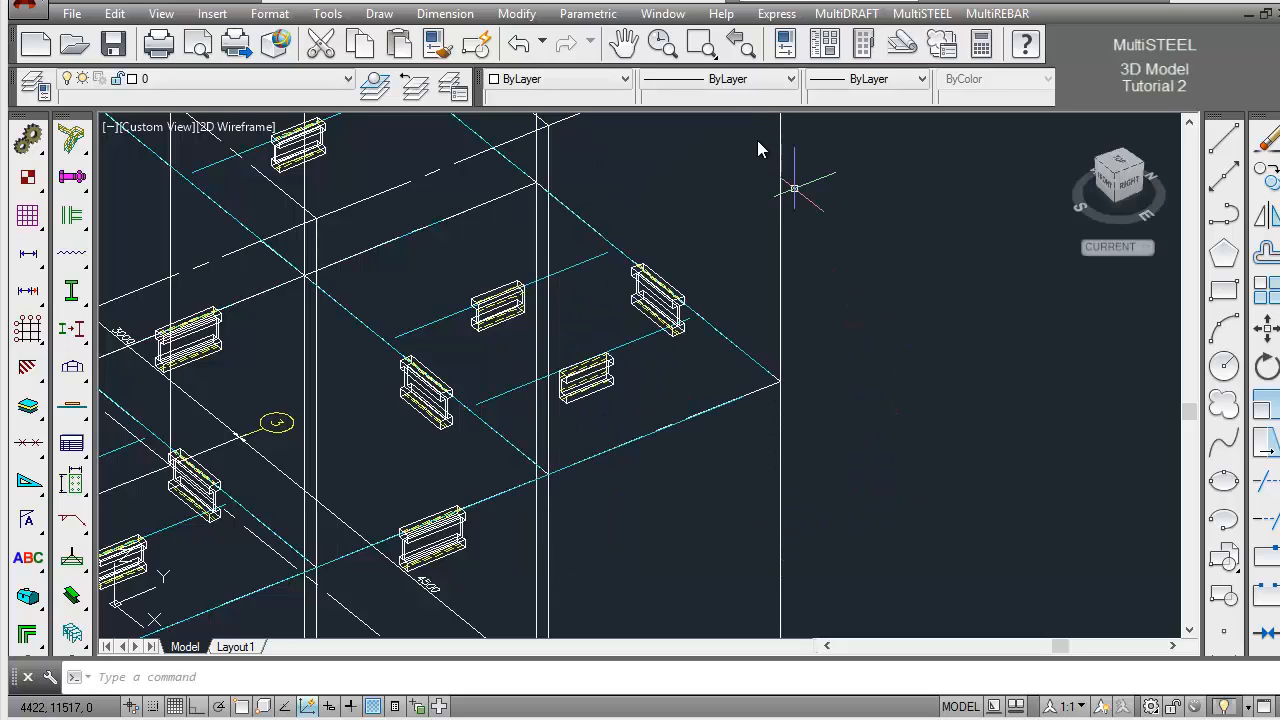
left_click(741, 46)
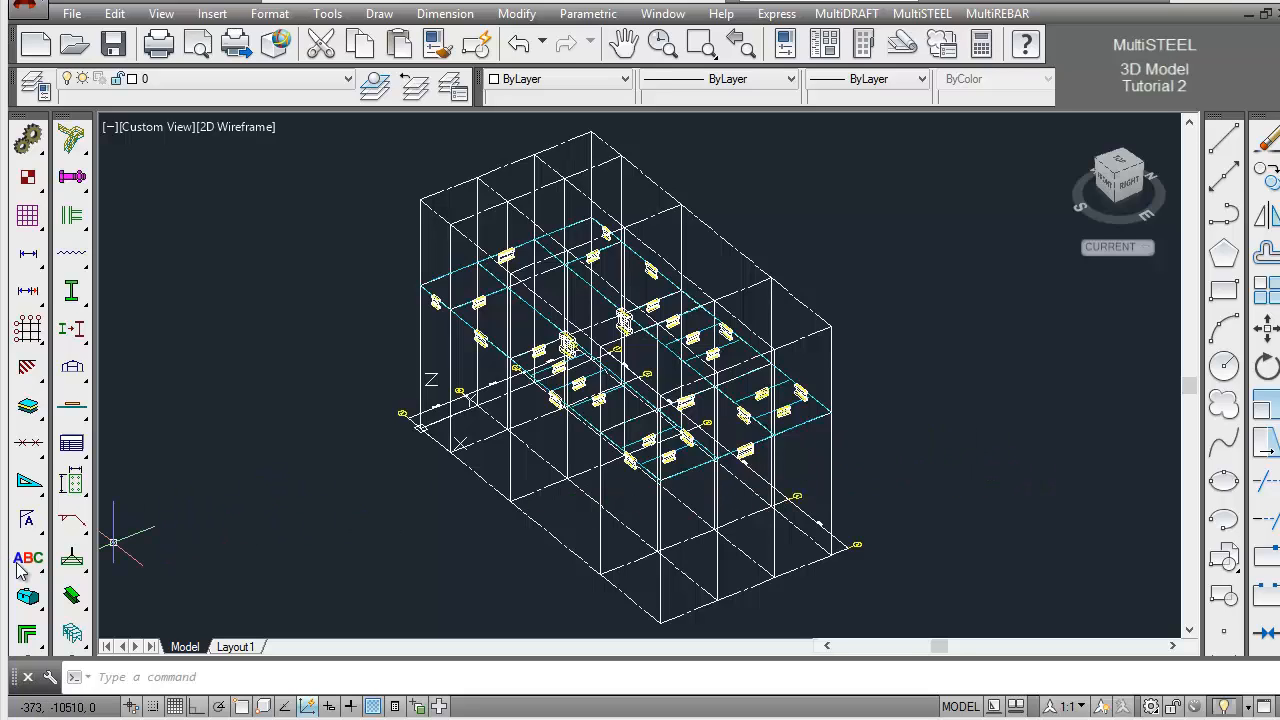
Set the MultiSTEEL view to the plan of floor EL8000
left_click(76, 598)
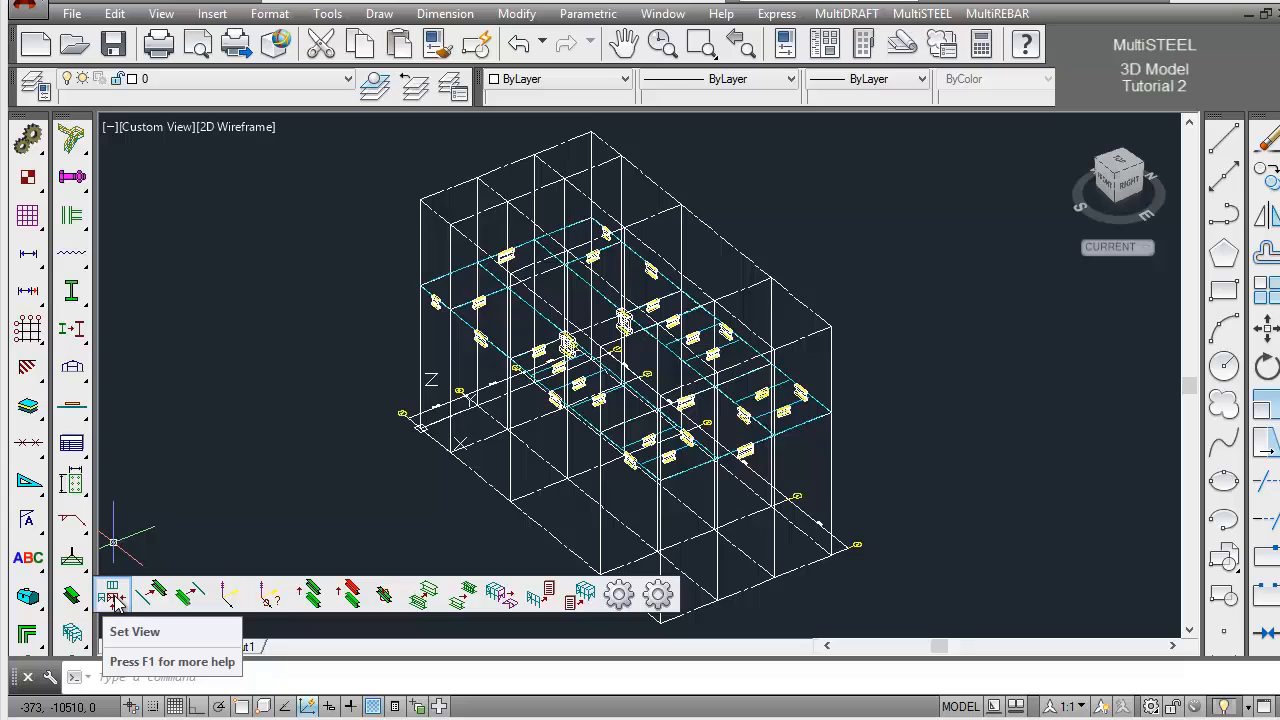
left_click(113, 598)
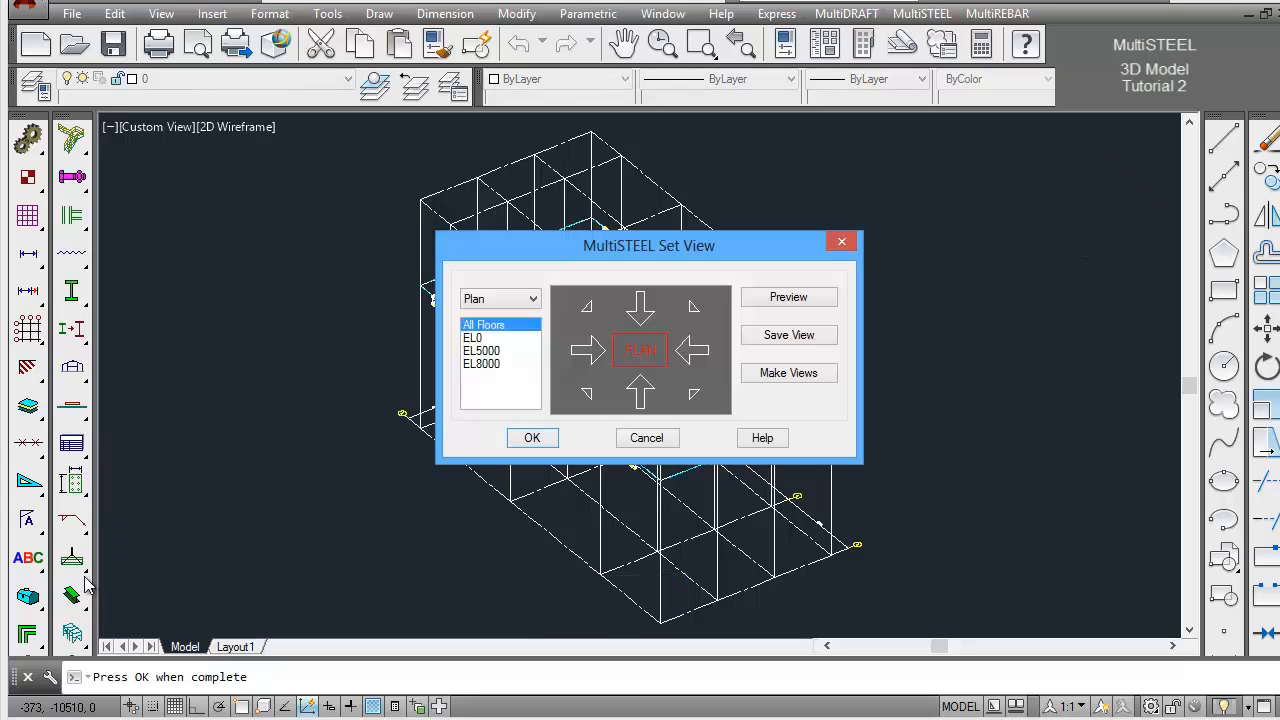
left_click(492, 364)
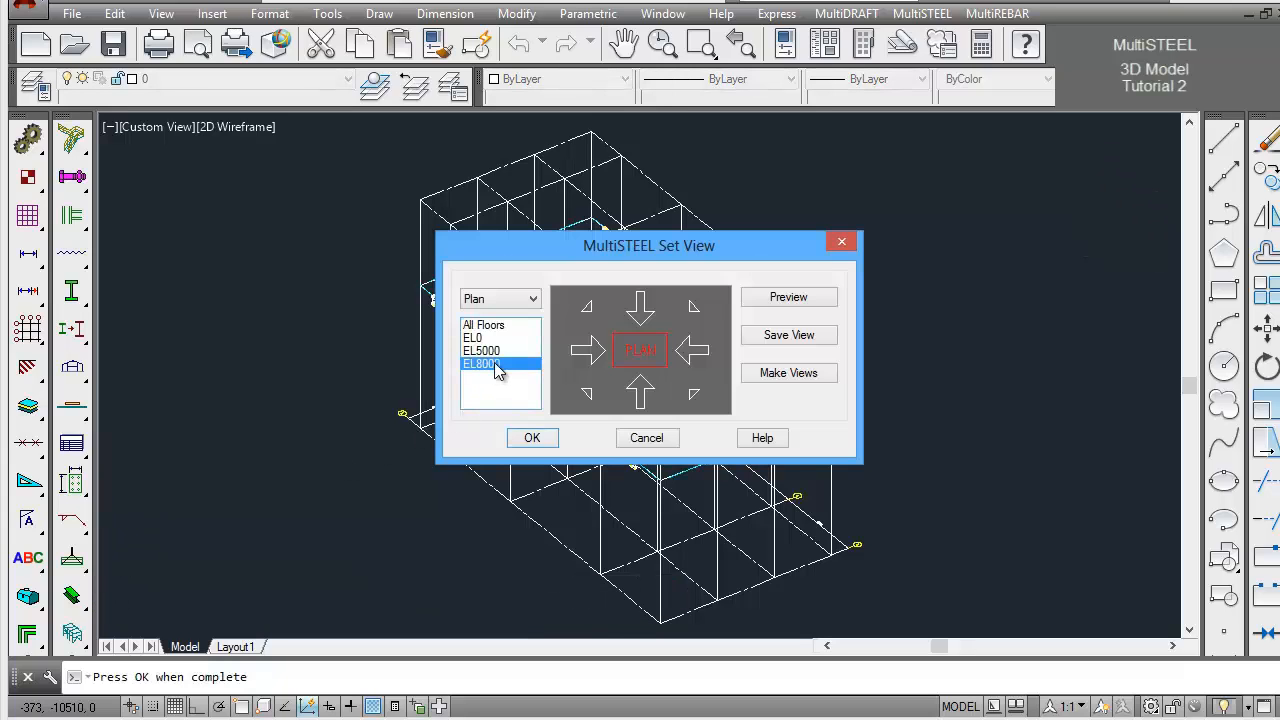
left_click(641, 360)
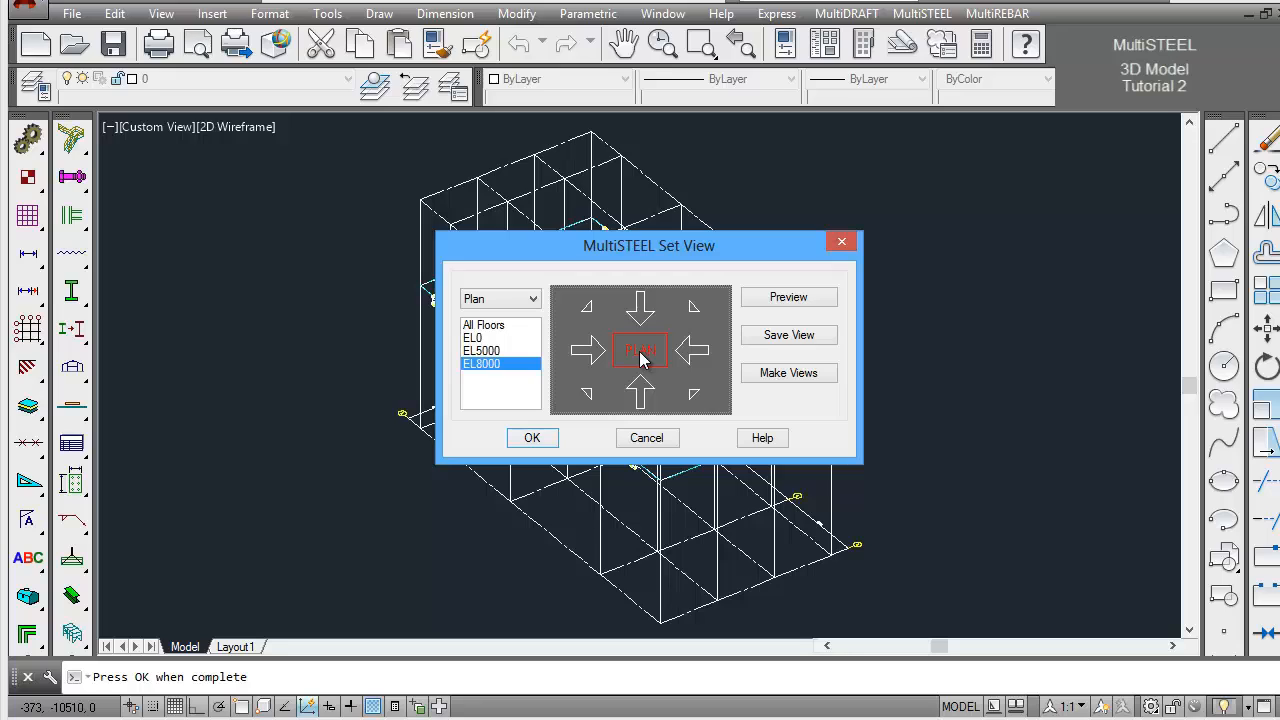
left_click(537, 438)
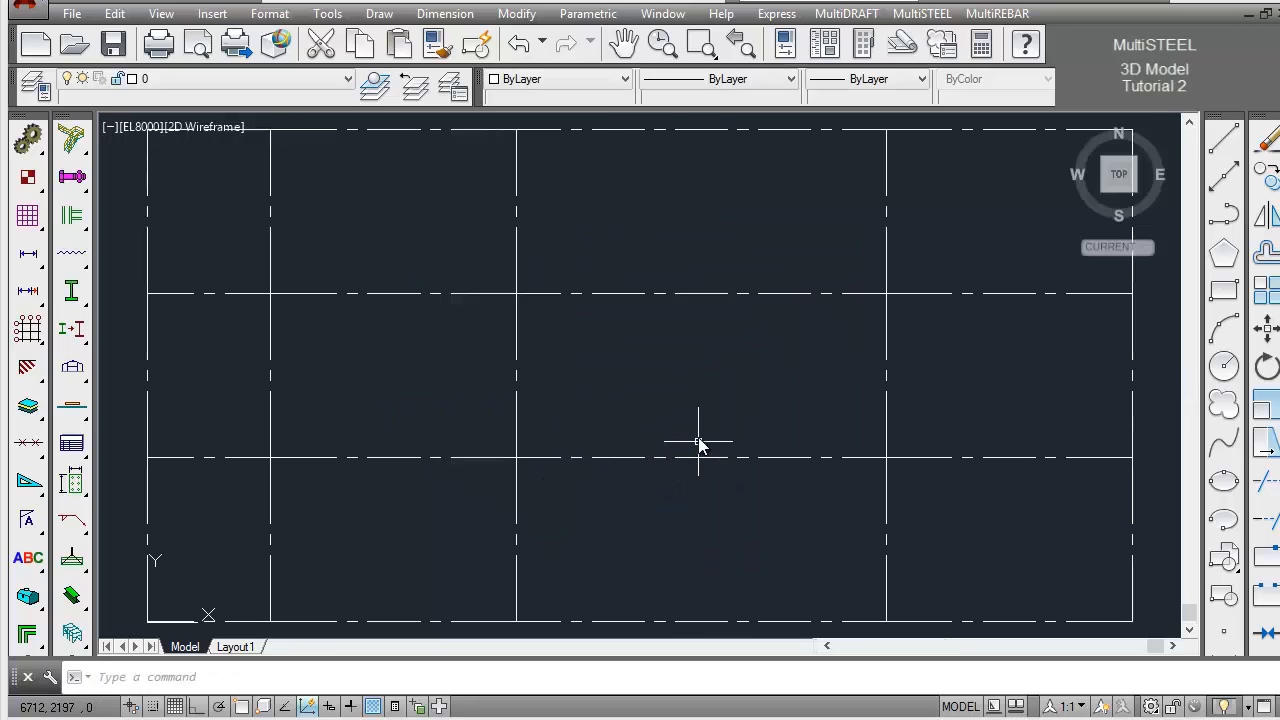
Set up Draw Steel with the Form method and a 203x133x25.UB section, keeping 3D representation, Top justification and group STEEL
left_click(77, 301)
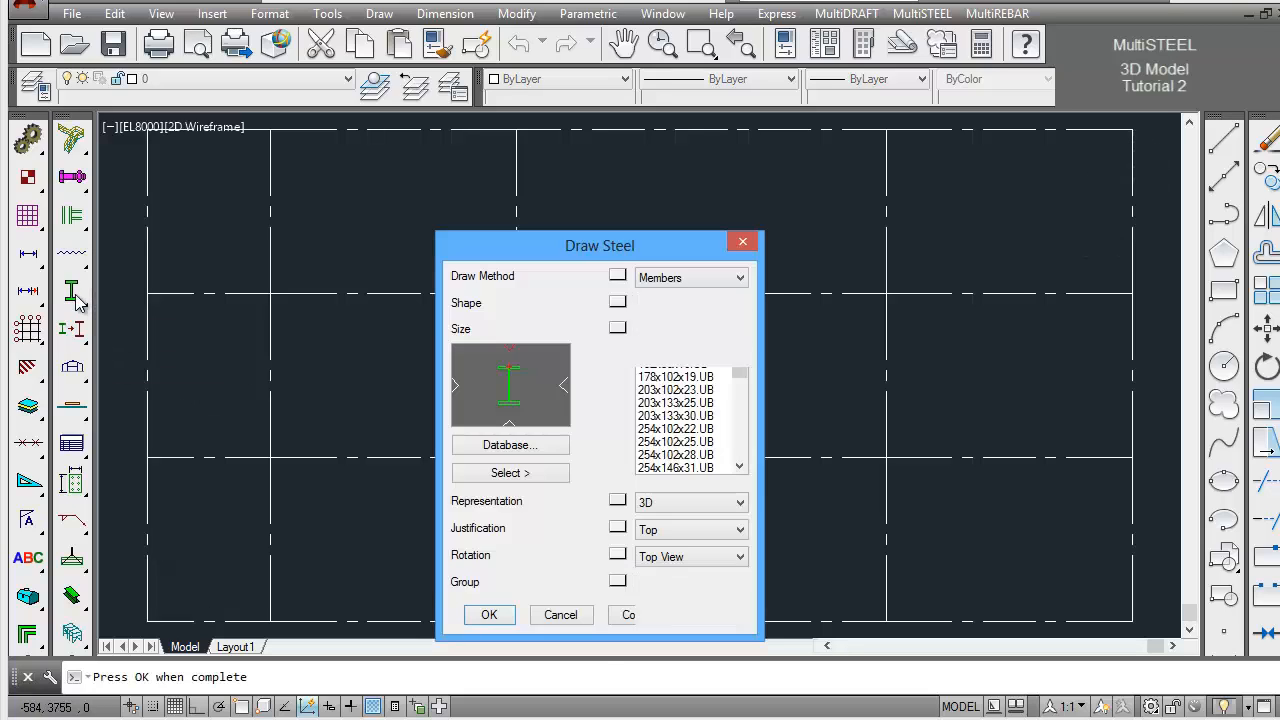
mouse_move(646, 237)
left_mouse_down()
mouse_move(686, 212)
mouse_move(714, 163)
mouse_move(744, 155)
left_mouse_up()
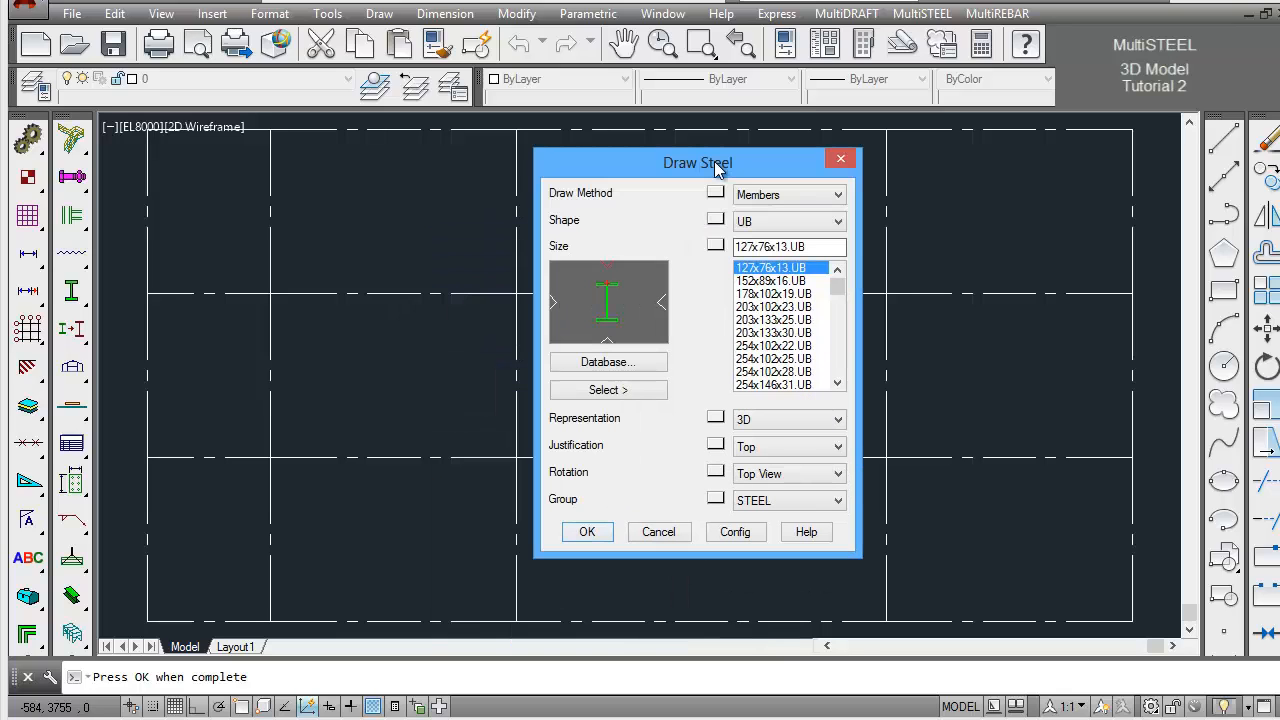
left_click(812, 196)
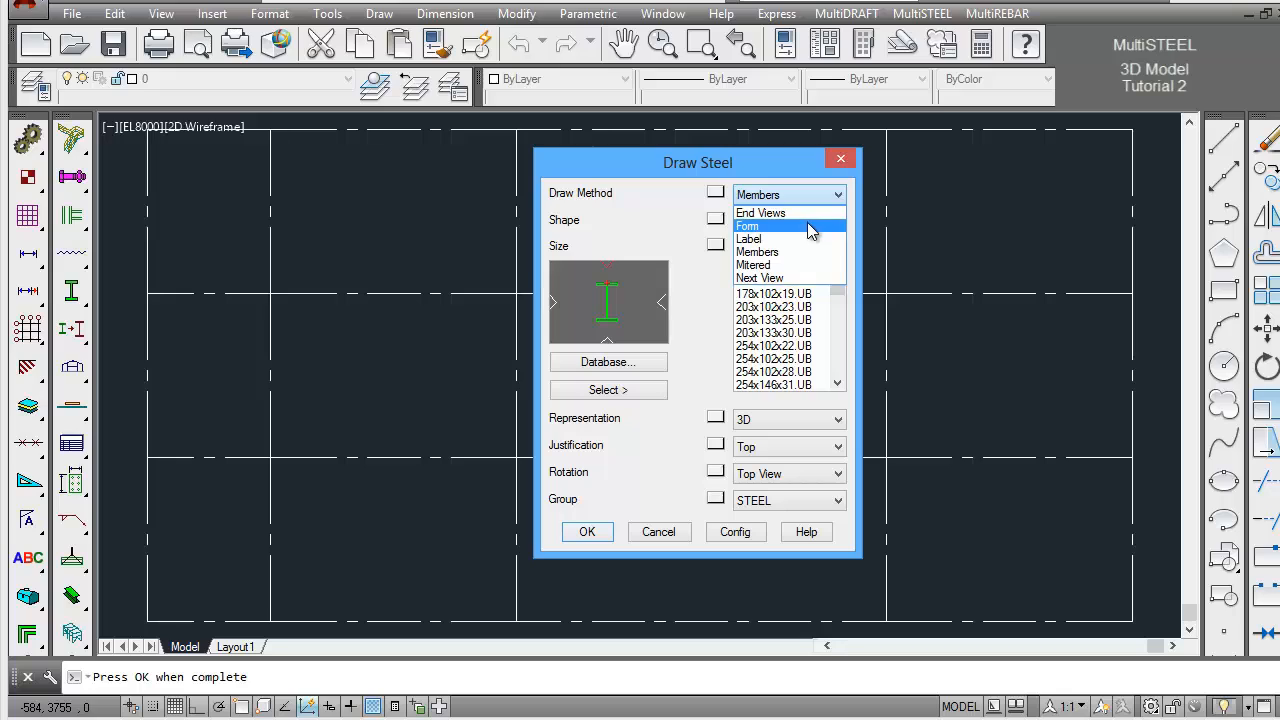
left_click(807, 222)
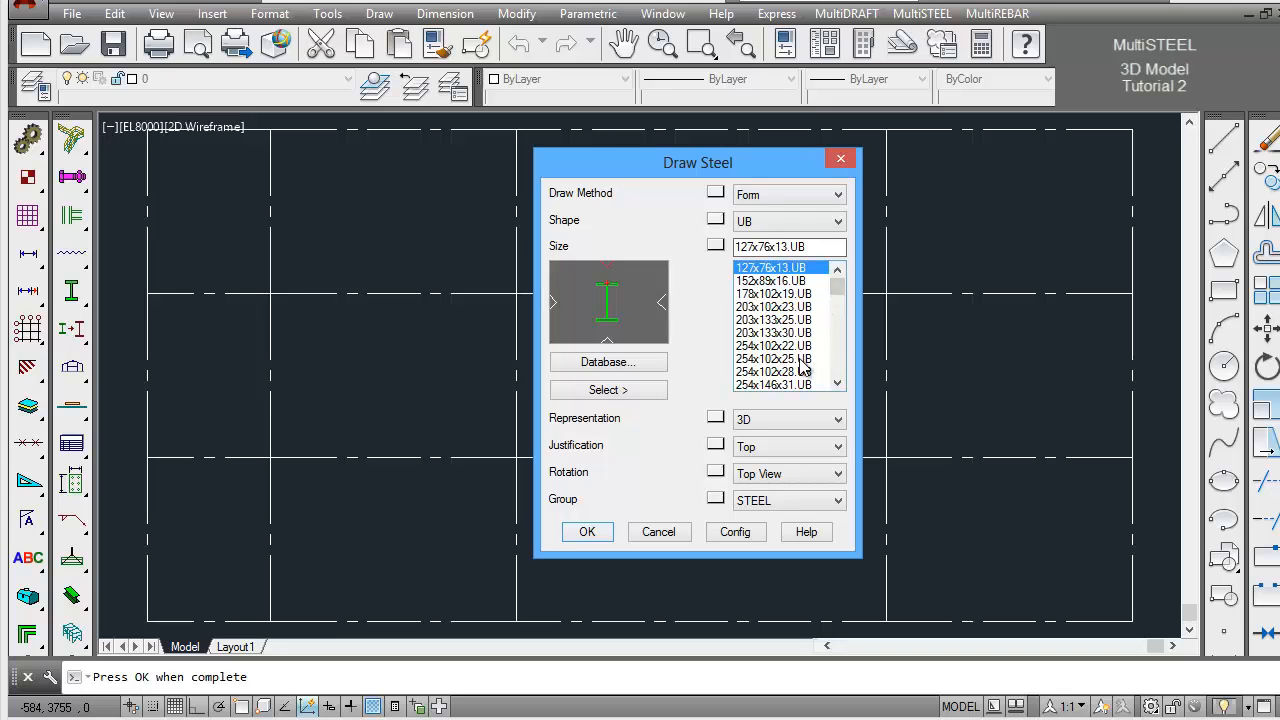
left_click(800, 320)
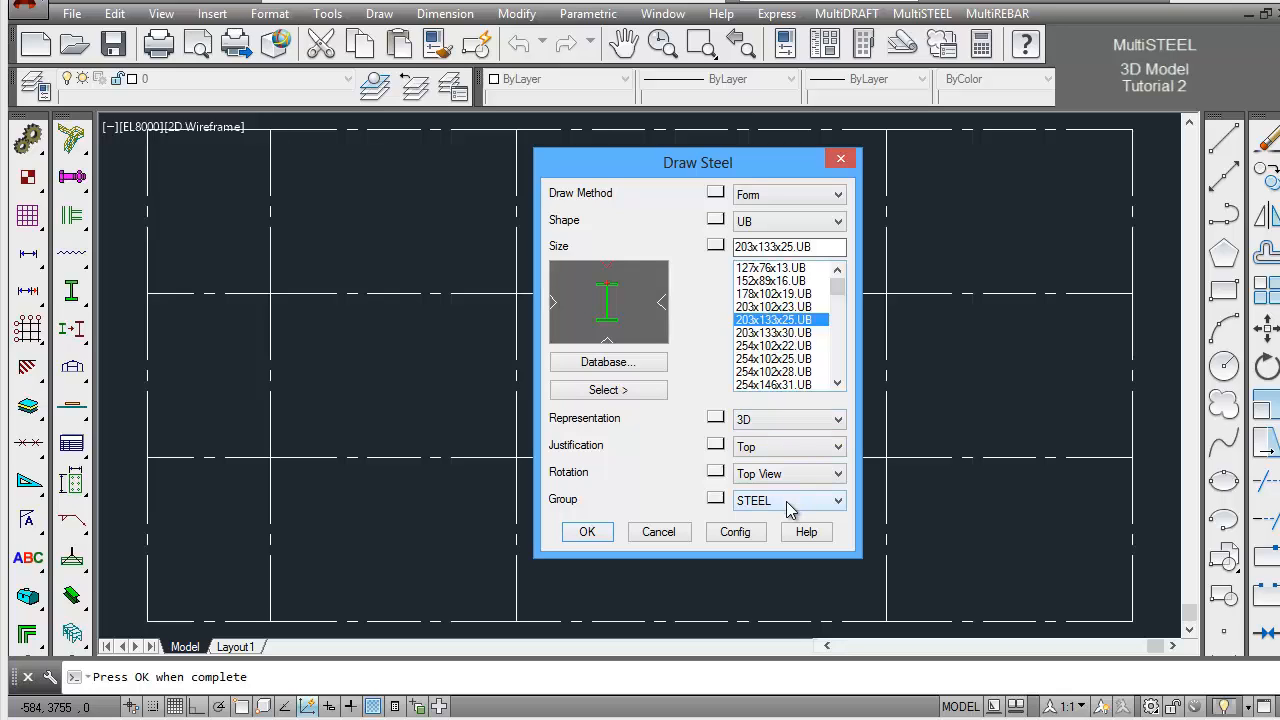
left_click(588, 532)
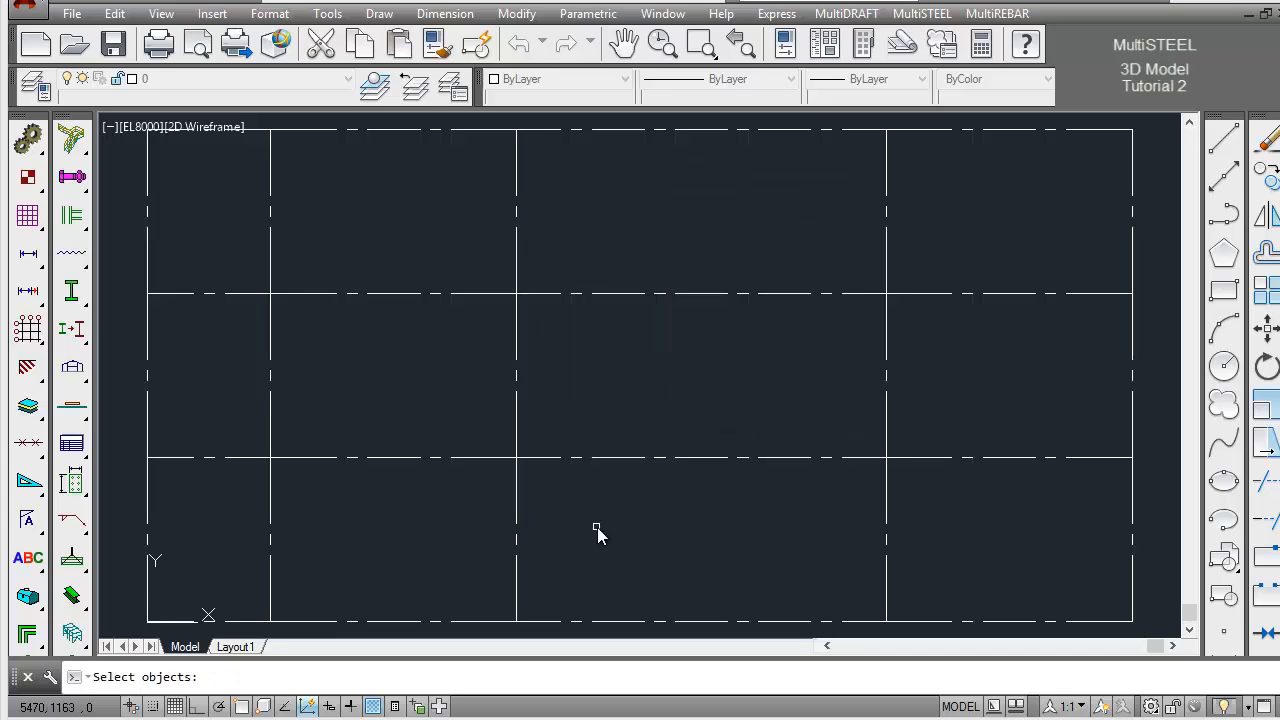
Form the 203x133x25.UB beams along the two outer horizontal gridlines and all five vertical gridlines of EL8000, without breaking steel at grids
left_click(717, 131)
left_click(1147, 168)
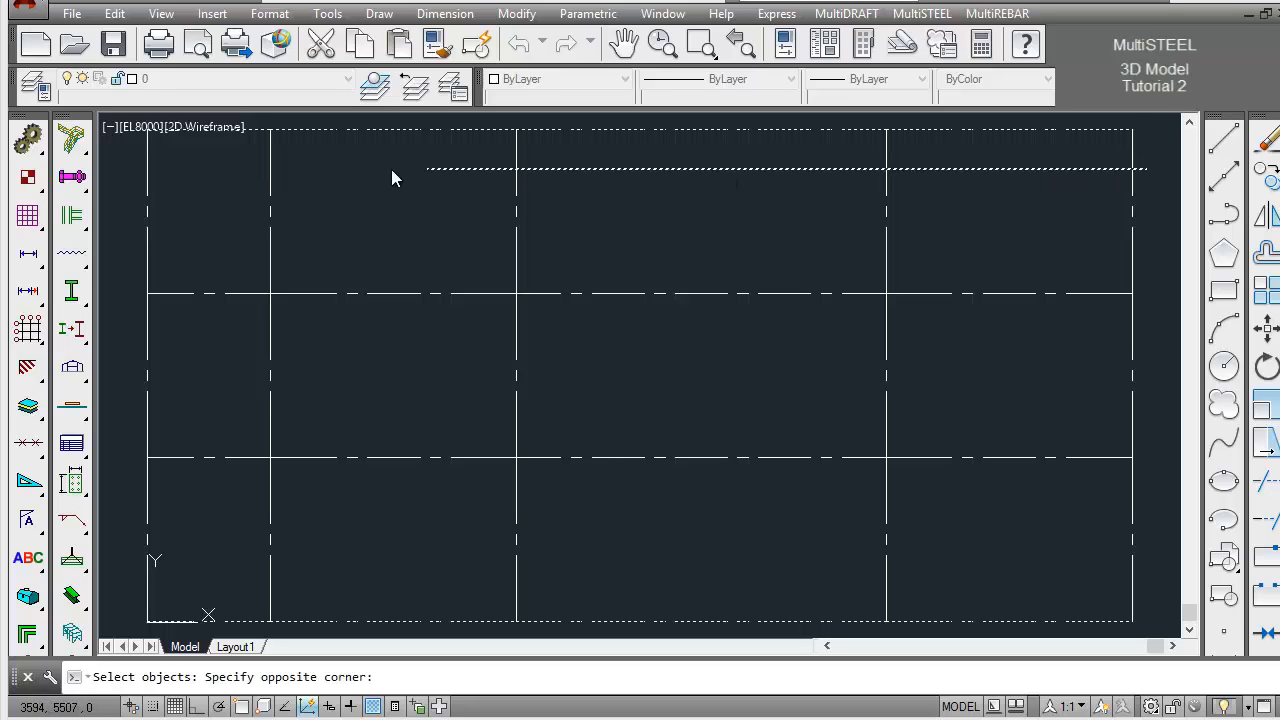
left_click(131, 166)
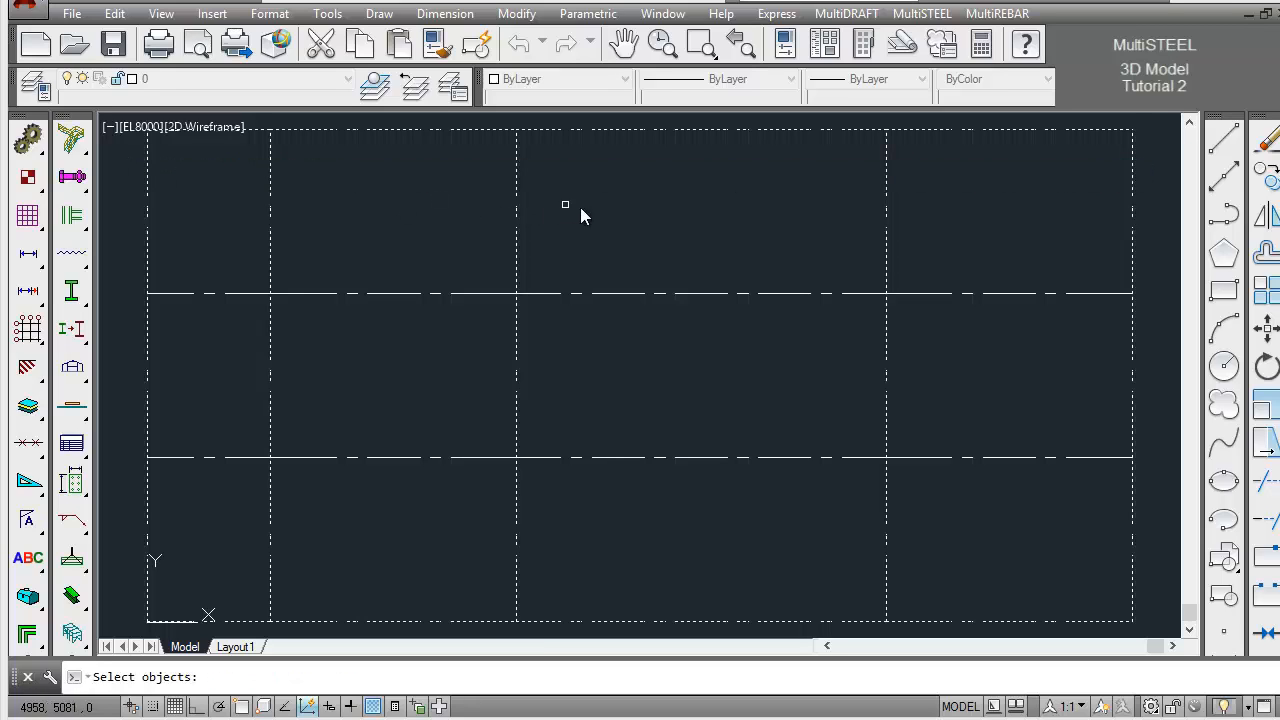
key("Return")
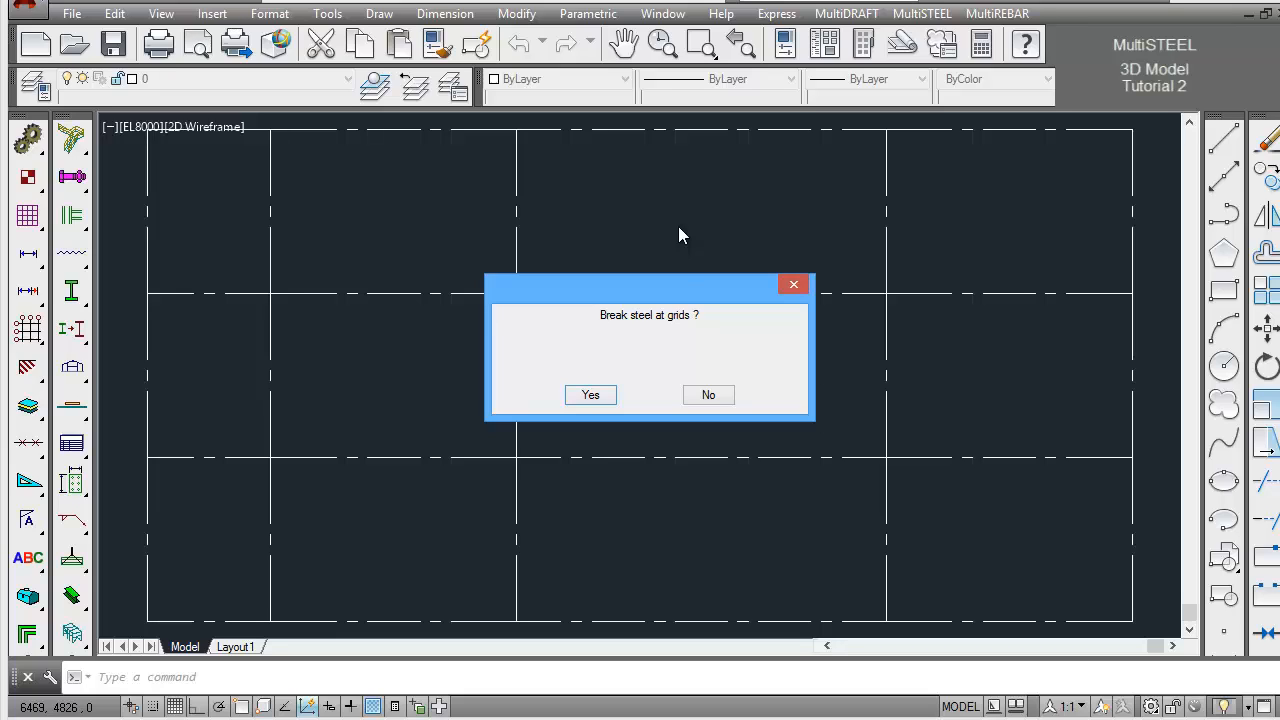
left_click(710, 397)
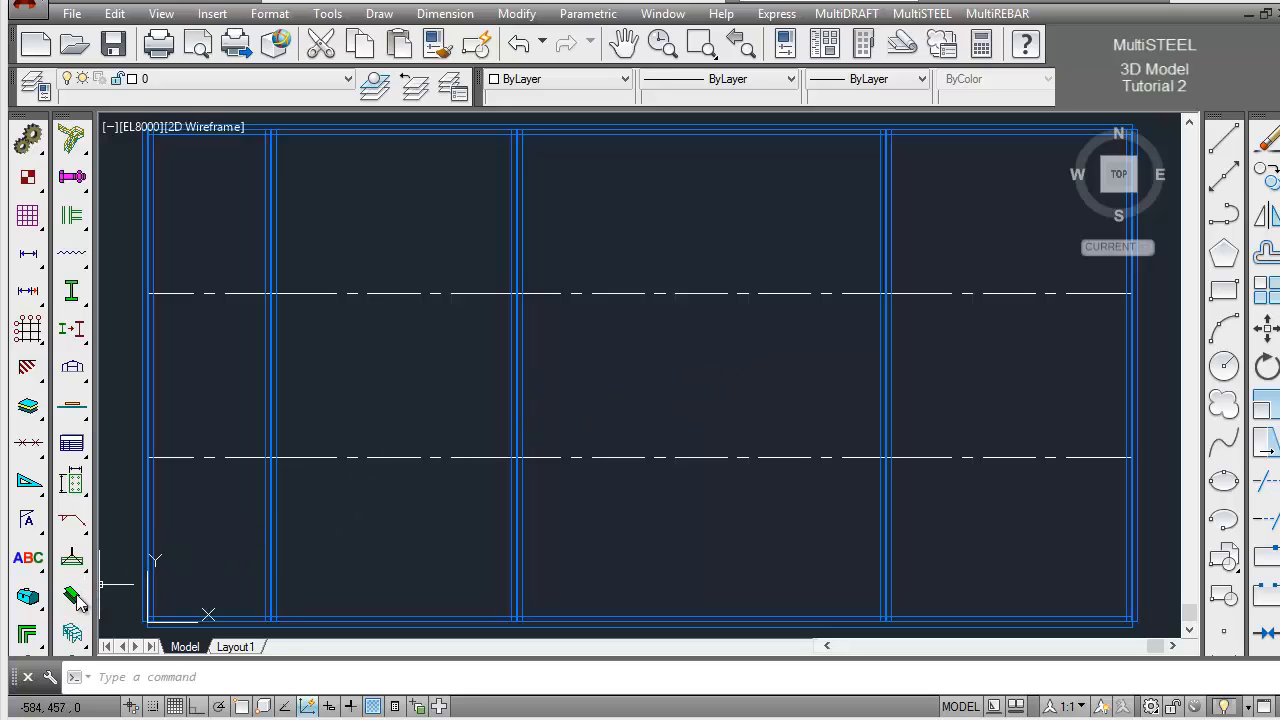
Set the MultiSTEEL view to the plan of floor EL0
left_click_drag(80, 598, 118, 600)
left_click_drag(197, 552, 219, 540)
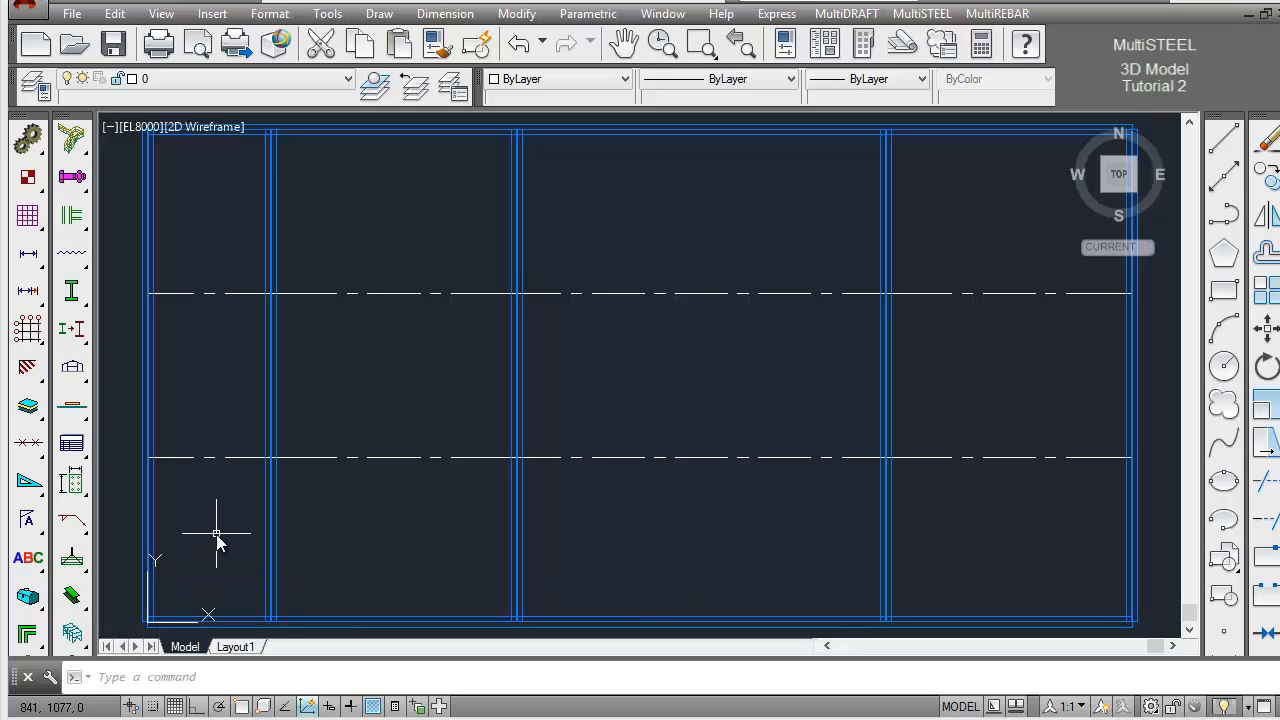
left_click(216, 677)
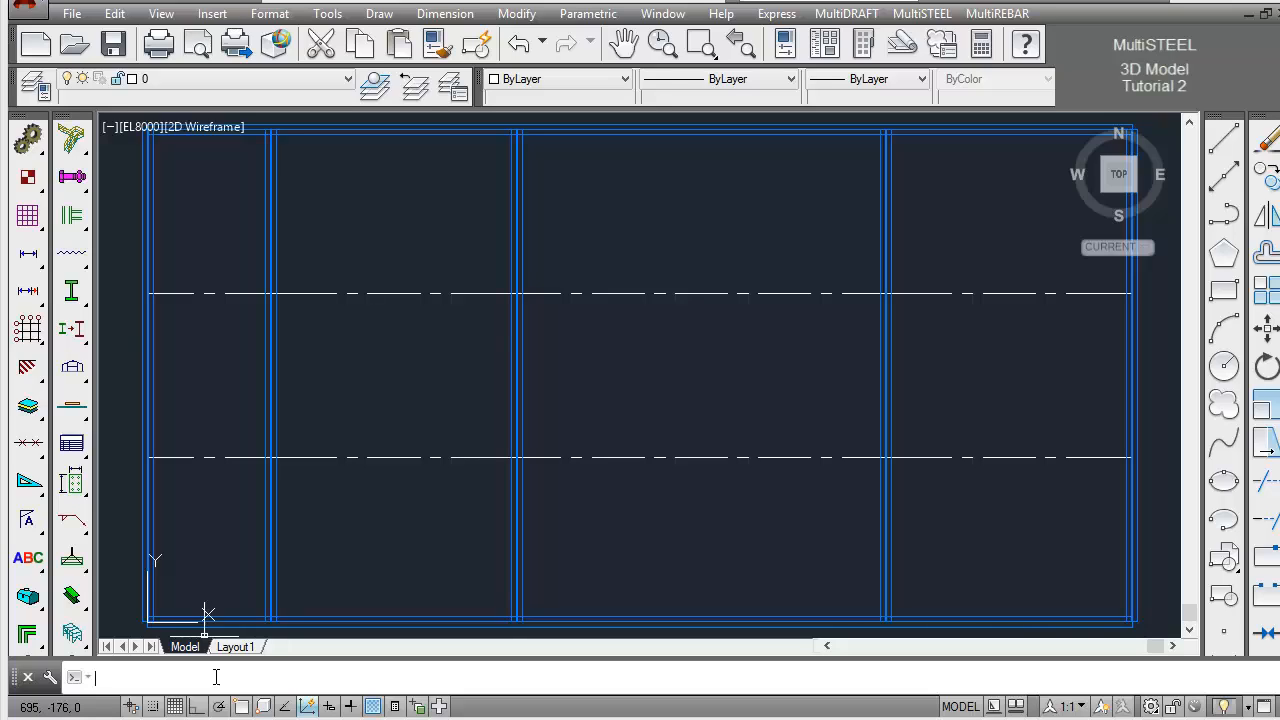
type("sv")
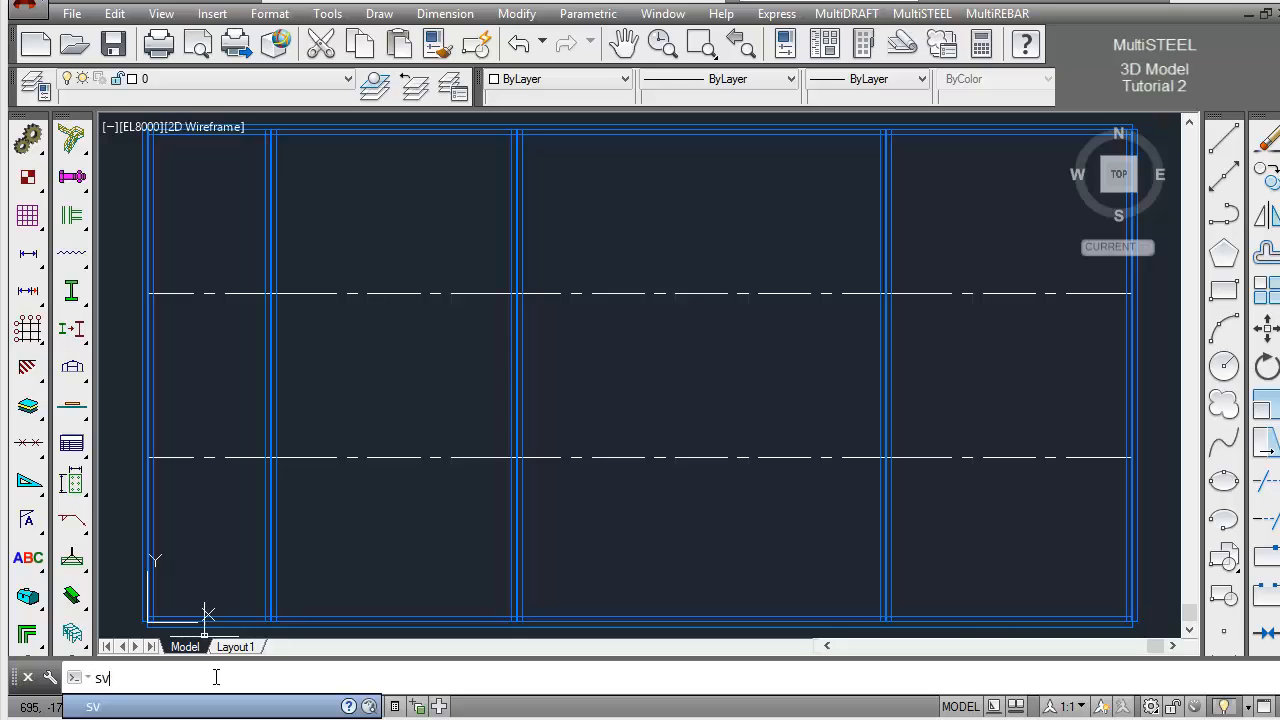
key("Return")
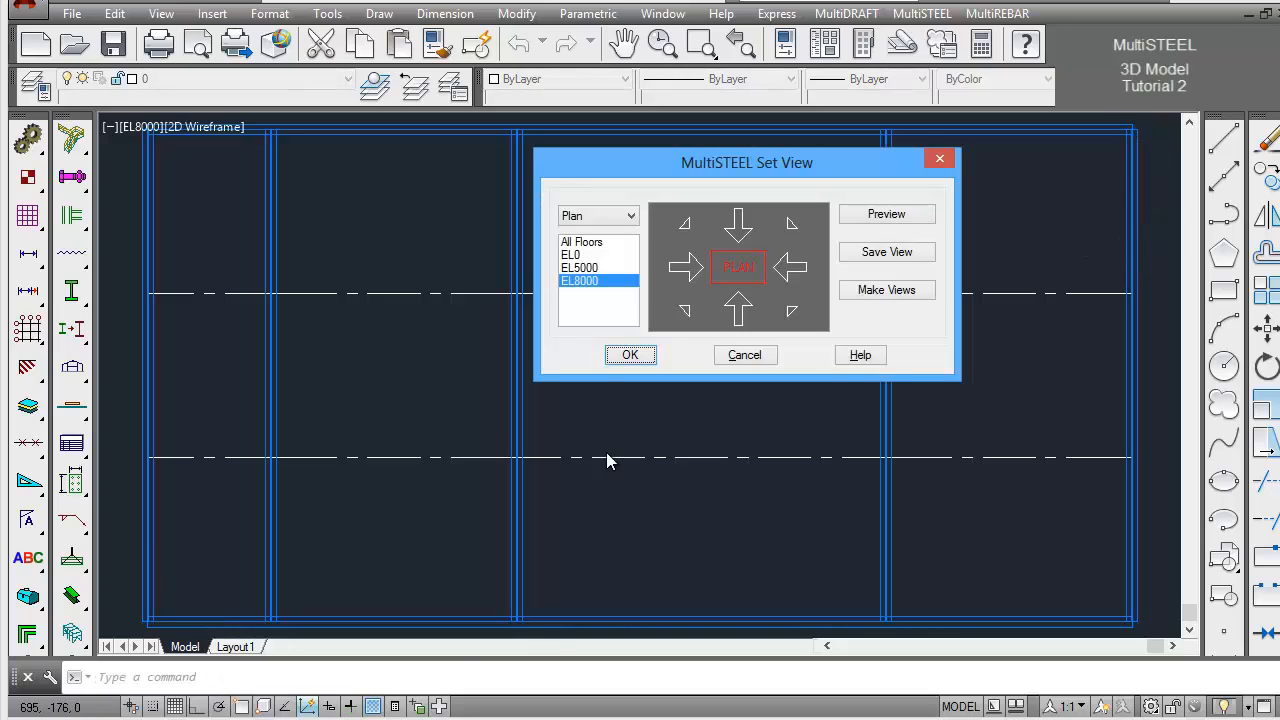
left_click(583, 256)
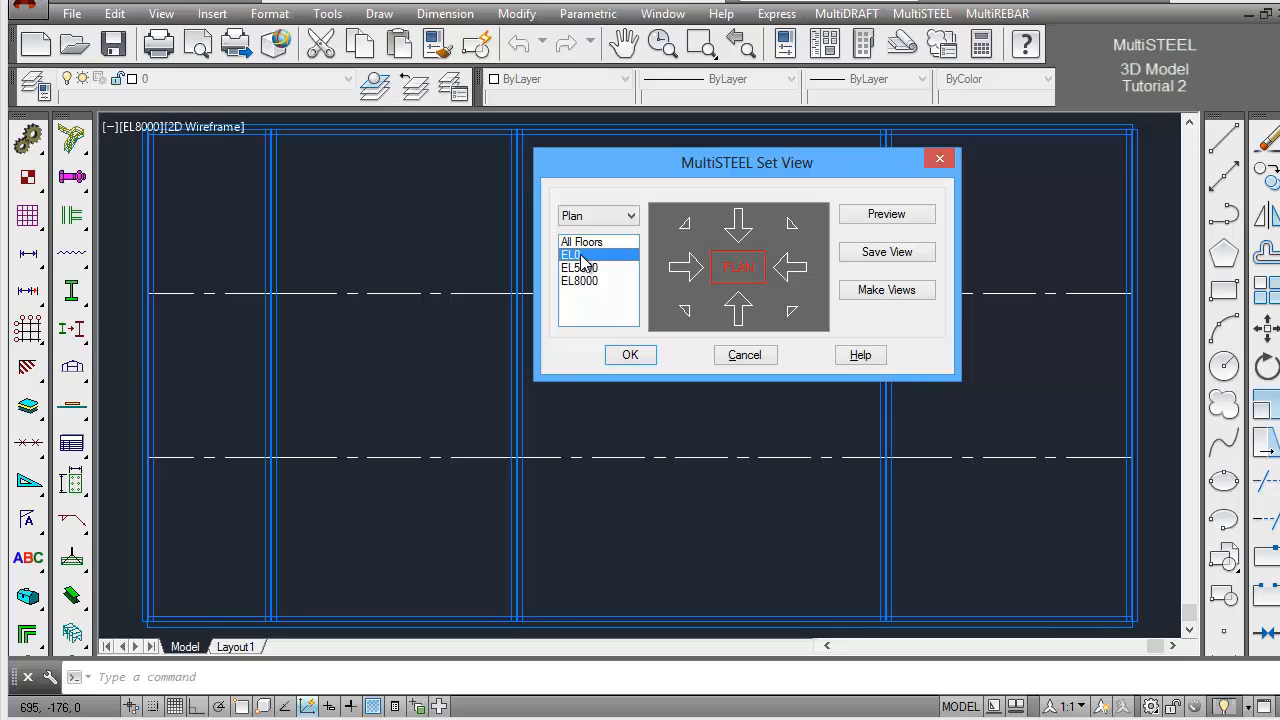
left_click(630, 356)
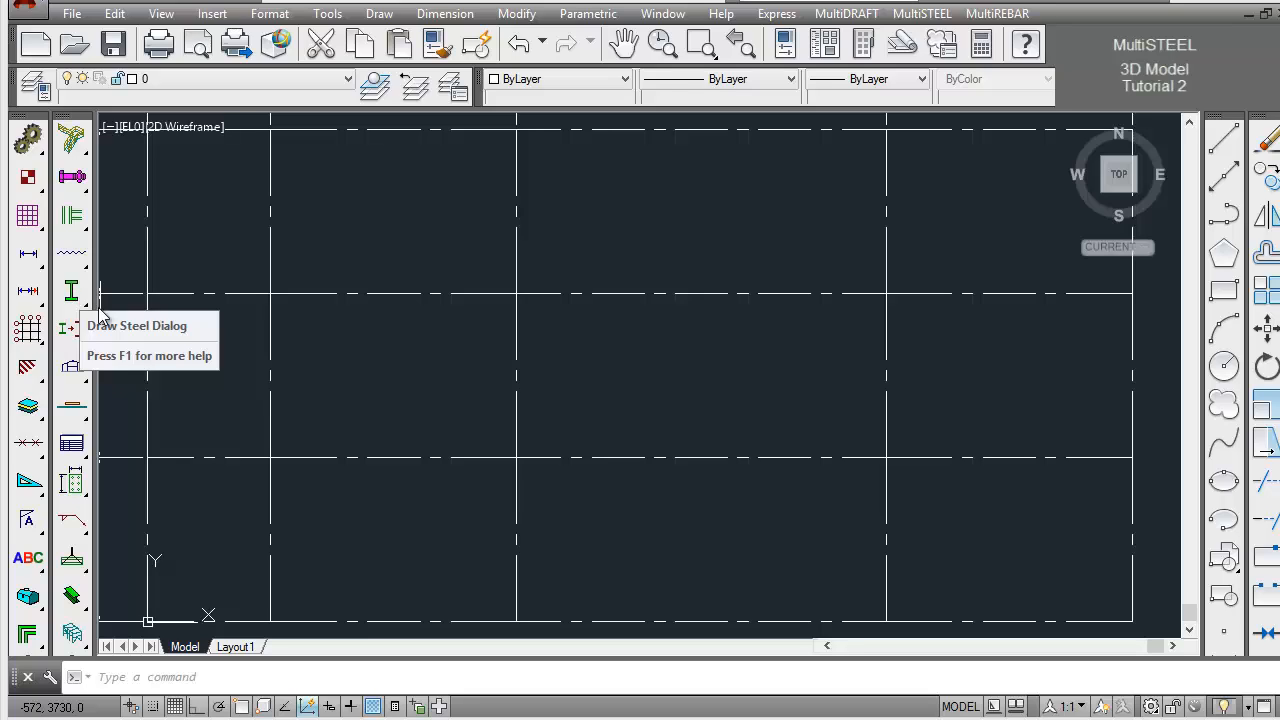
Set up Draw Steel with the Form method and a 610x305x238.UB section, keeping 3D representation, Top justification and group STEEL
left_click(152, 679)
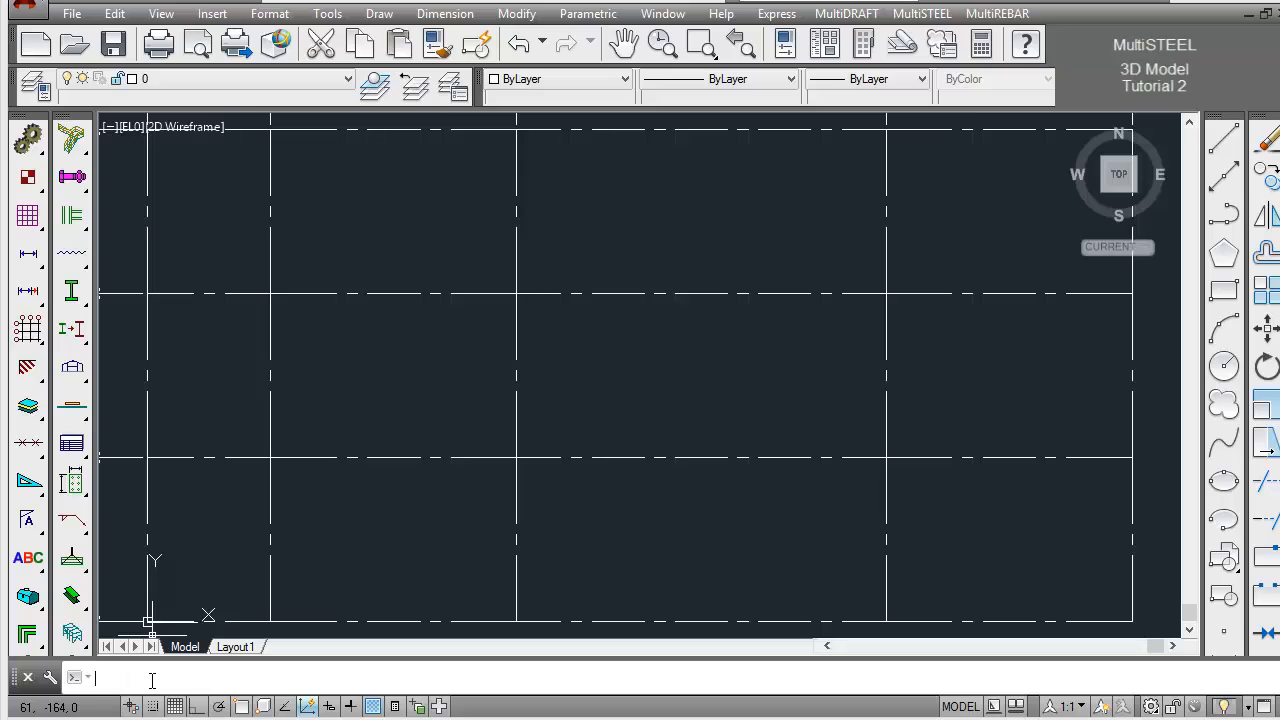
type("DS")
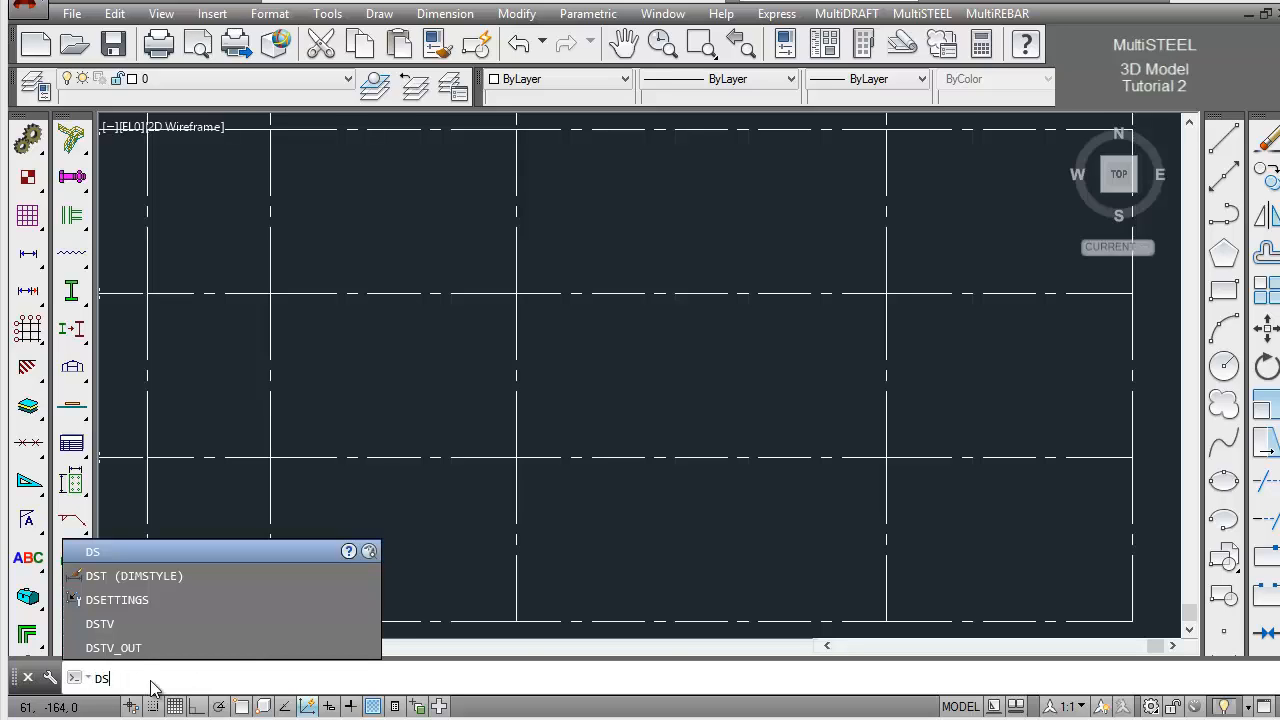
key("Return")
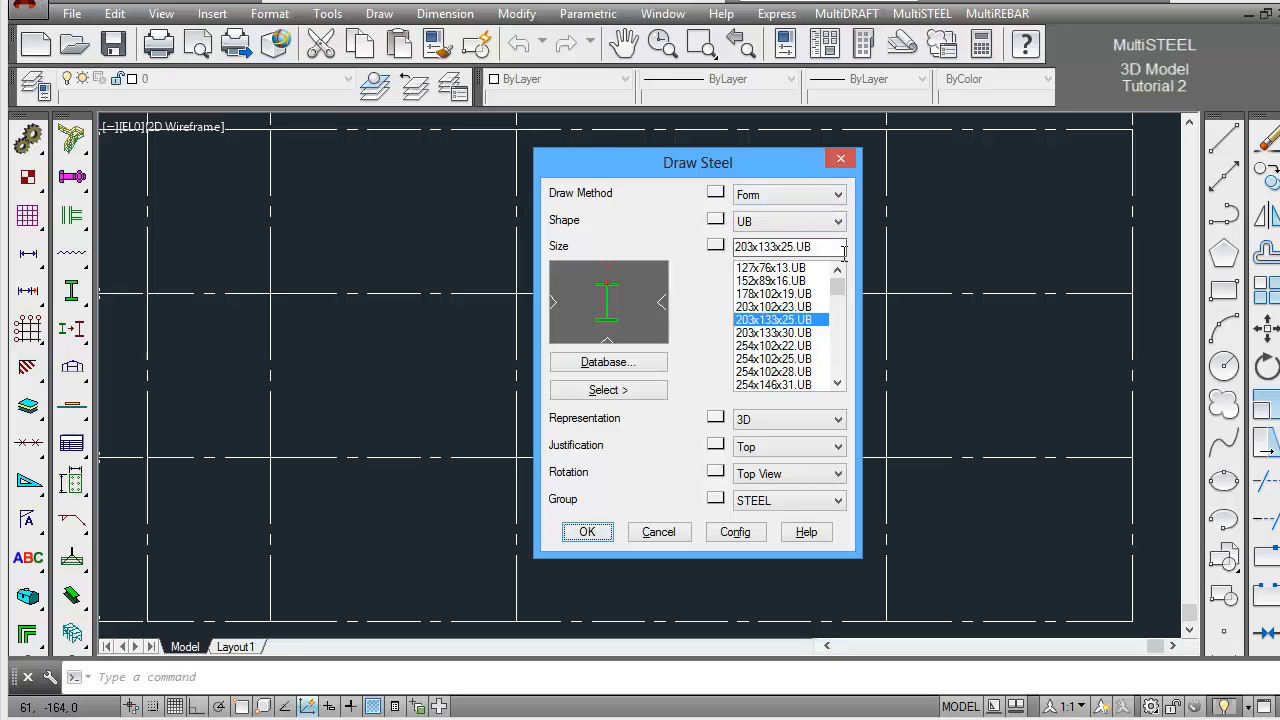
left_click_drag(845, 293, 842, 353)
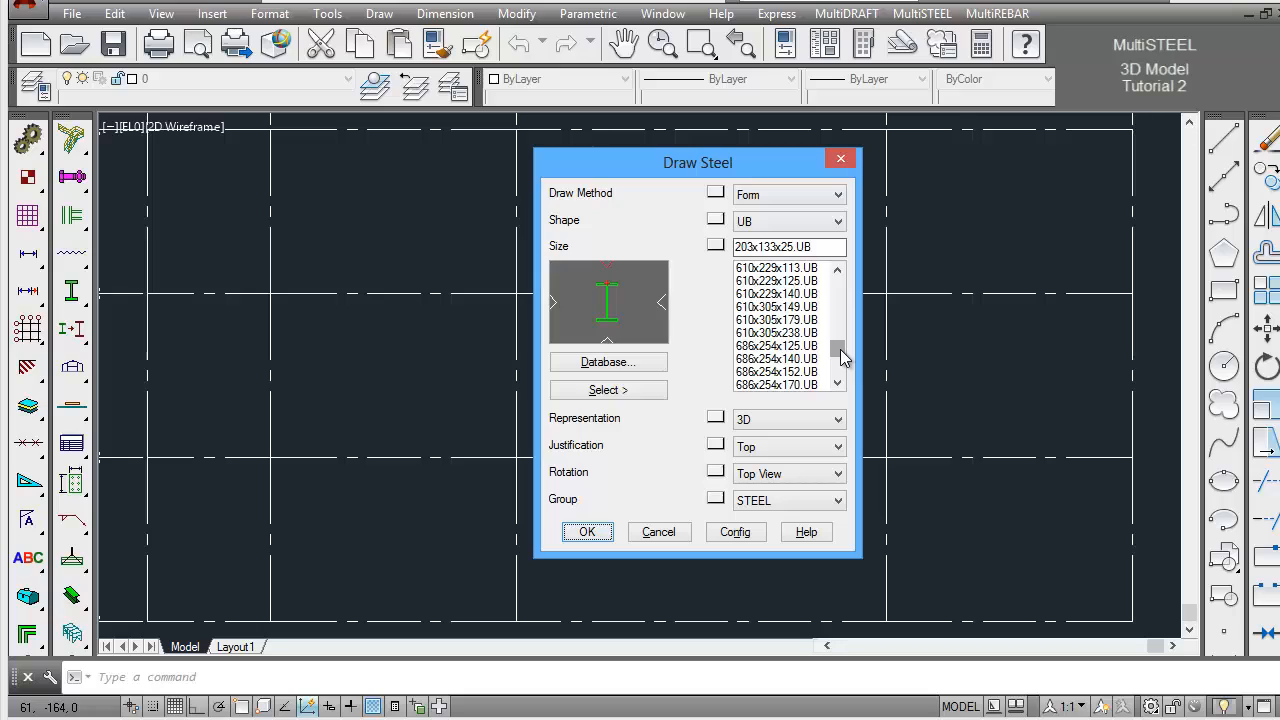
left_click(790, 333)
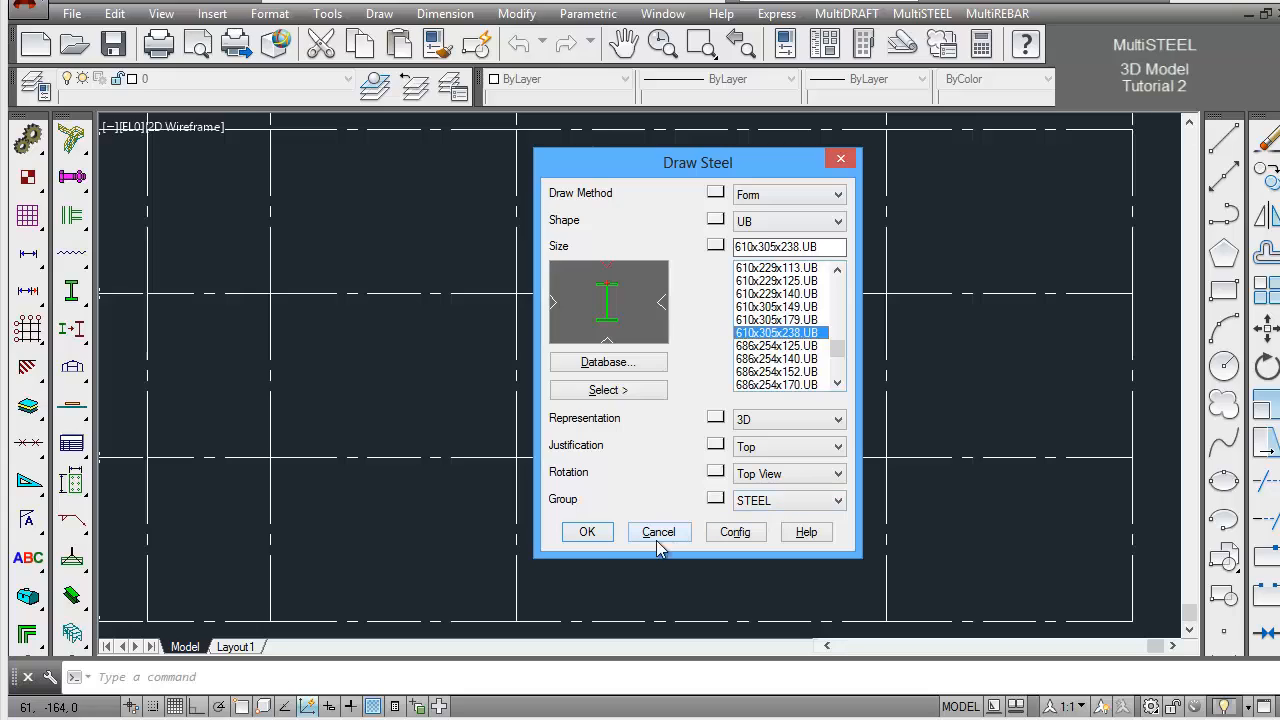
left_click(590, 534)
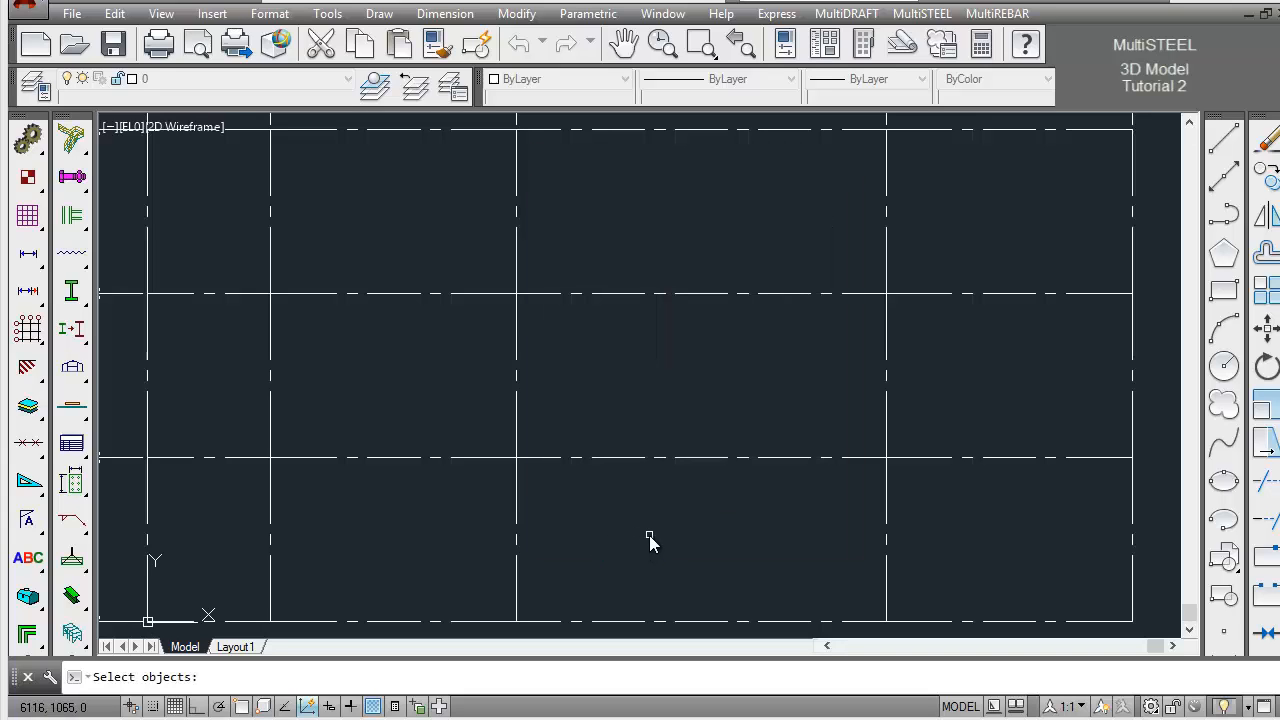
Form the 610x305x238.UB beams along the two outer horizontal gridlines and all five vertical gridlines of EL0, without breaking steel at grids
left_click(845, 132)
left_click(1142, 172)
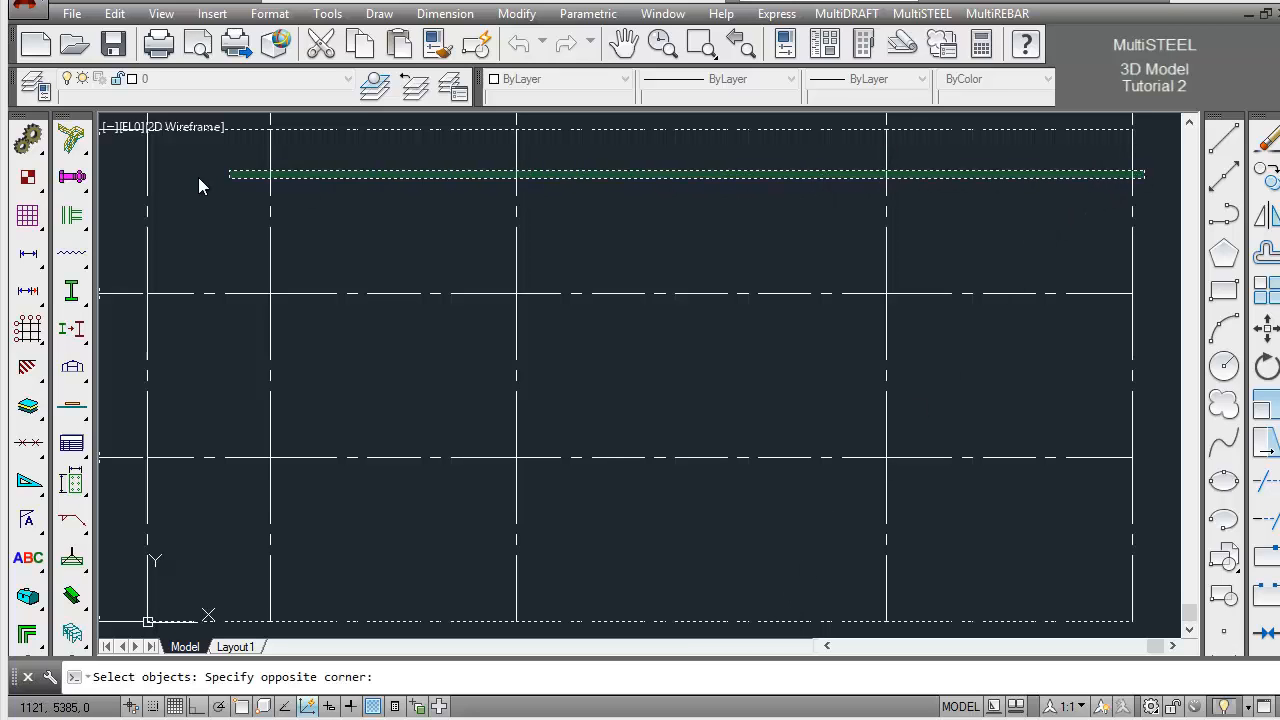
left_click(146, 184)
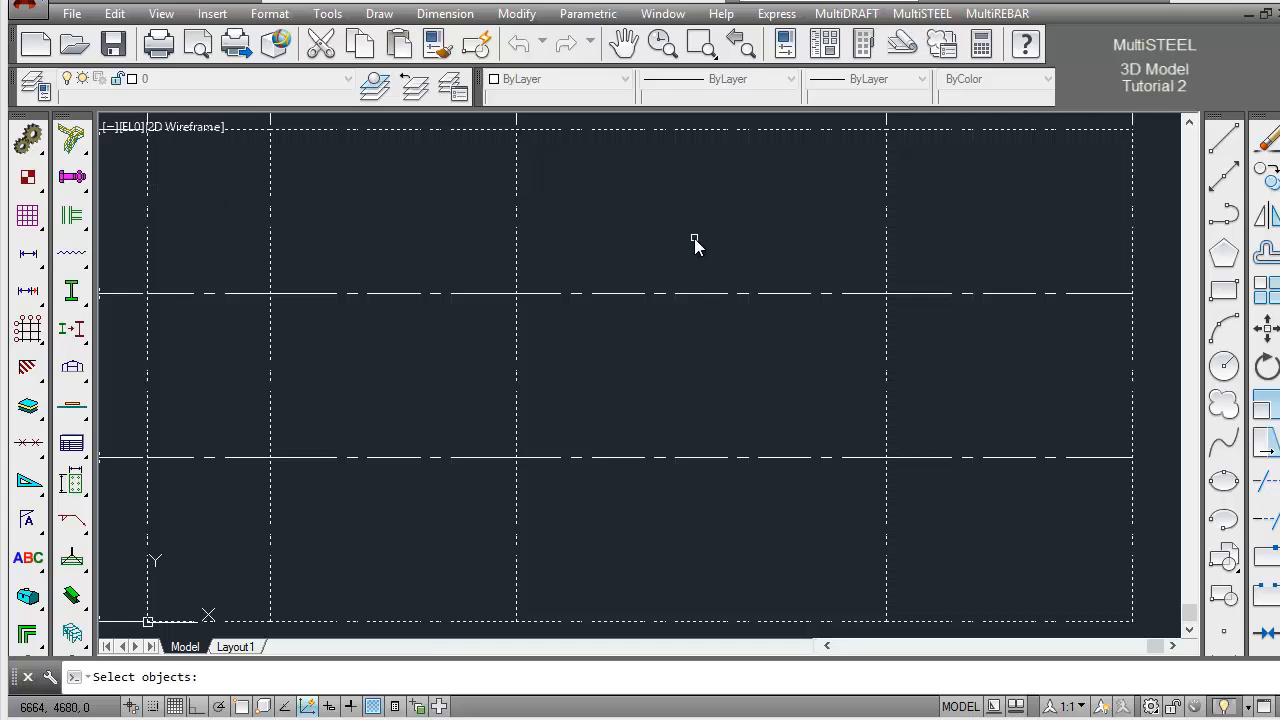
key("Return")
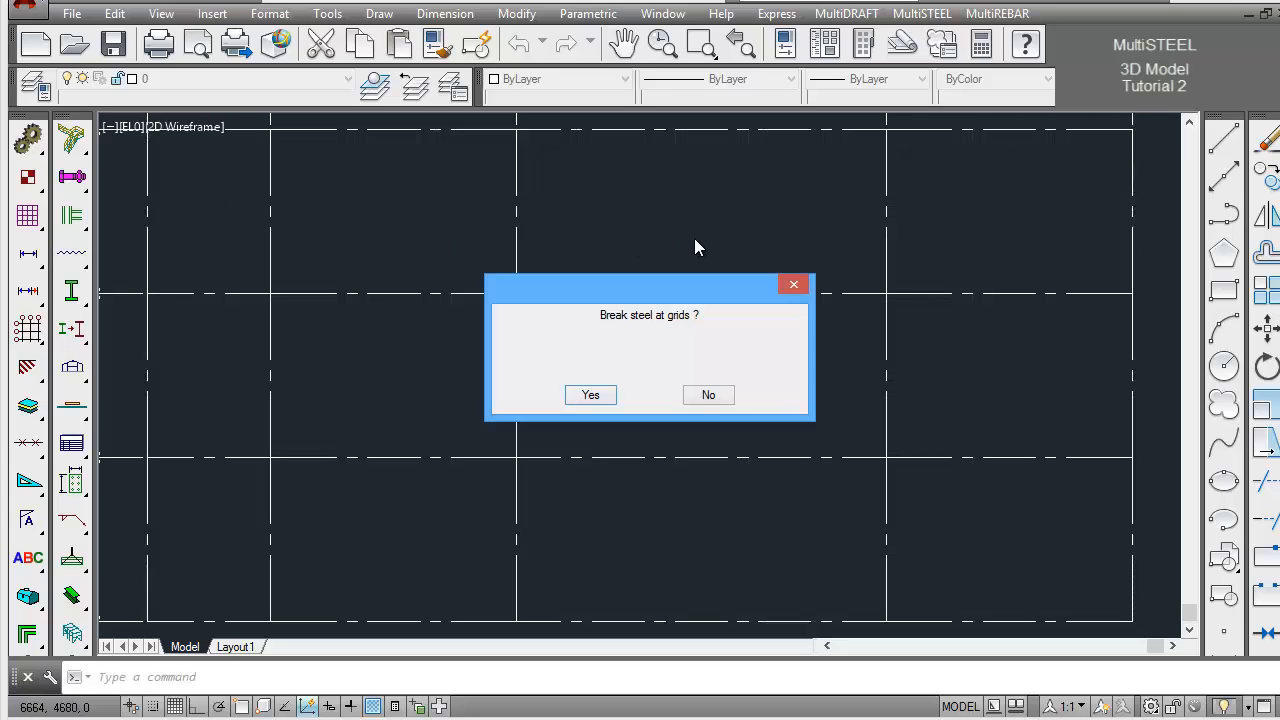
left_click(713, 397)
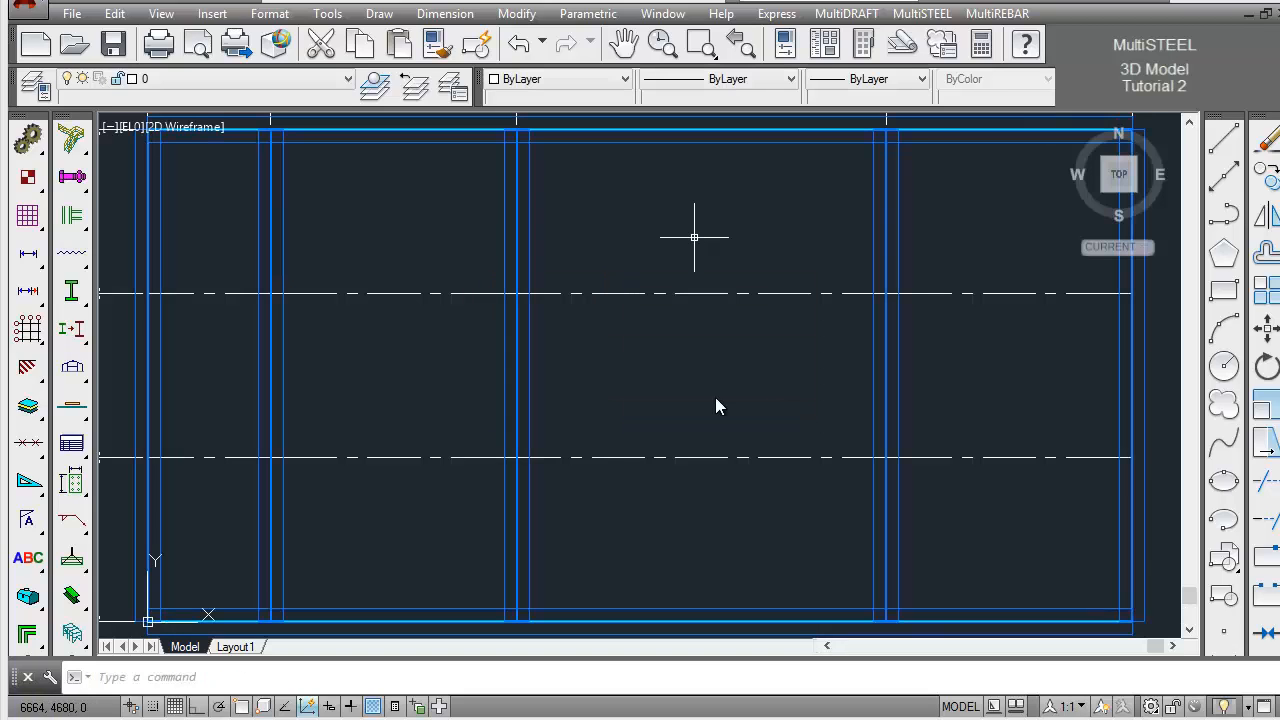
key("ctrl+z")
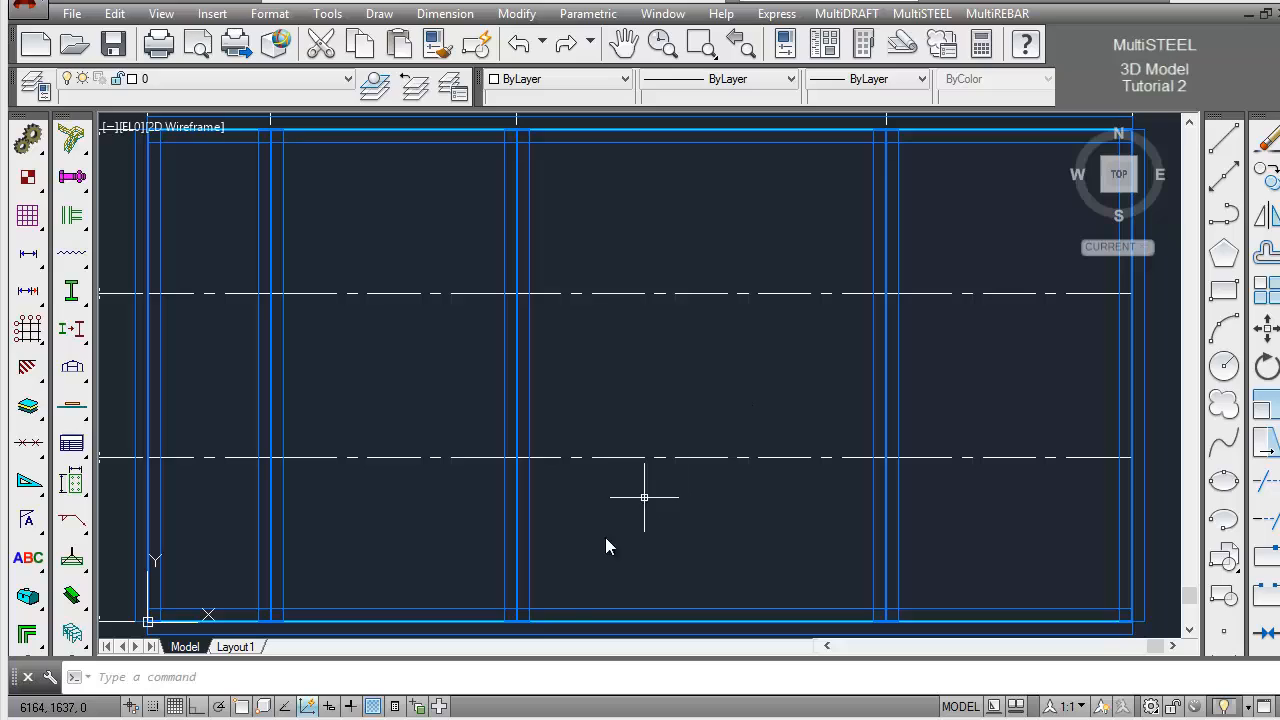
Set the MultiSTEEL view to the Front_Right isometric
left_click(506, 679)
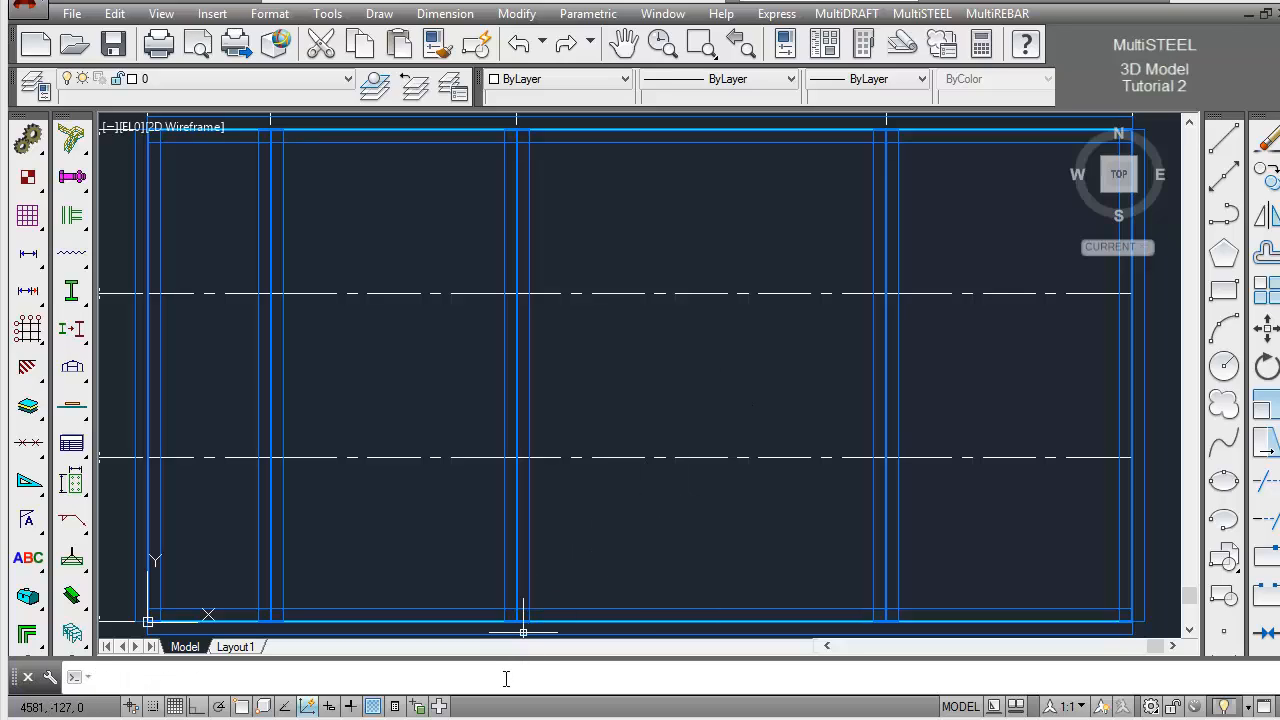
type("sv")
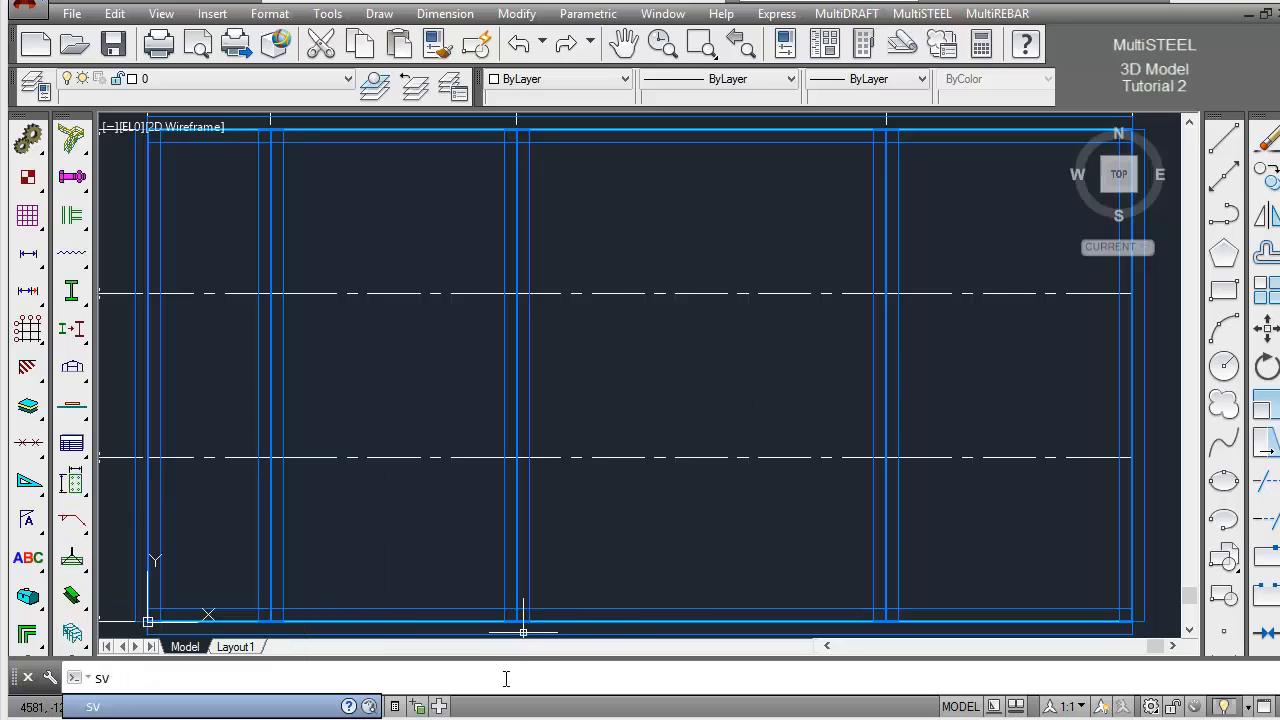
key("Return")
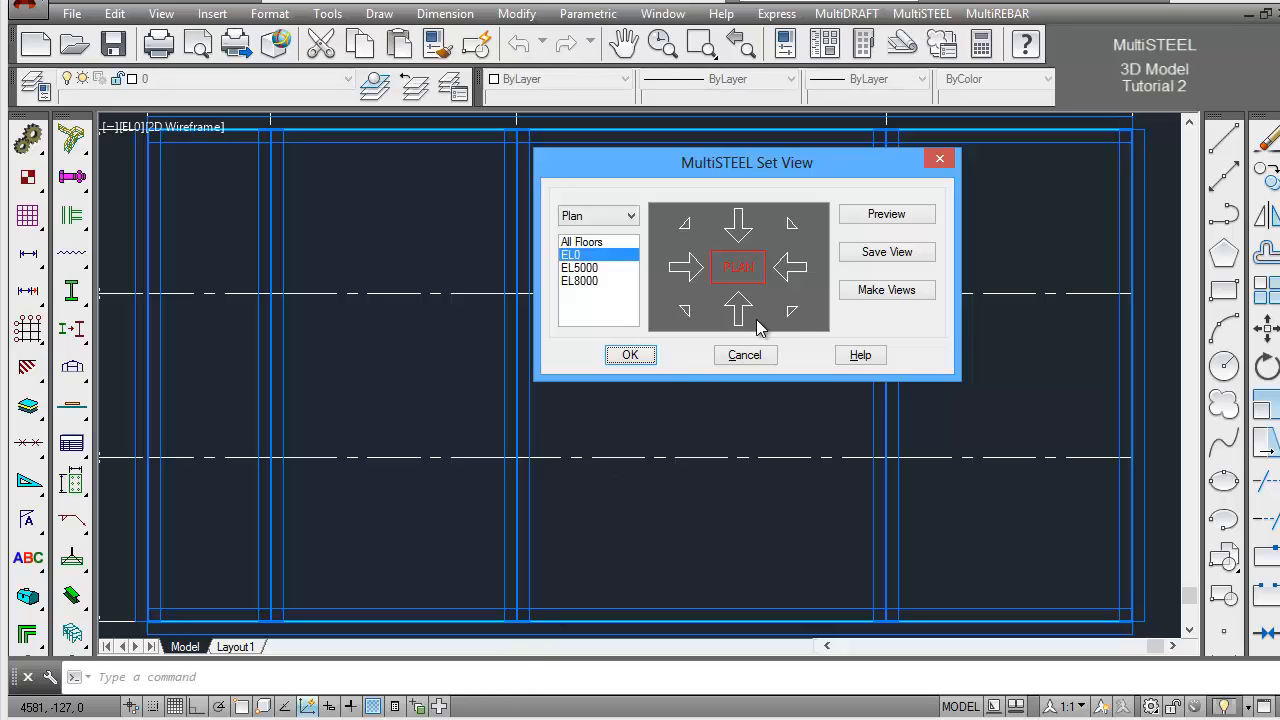
left_click(791, 311)
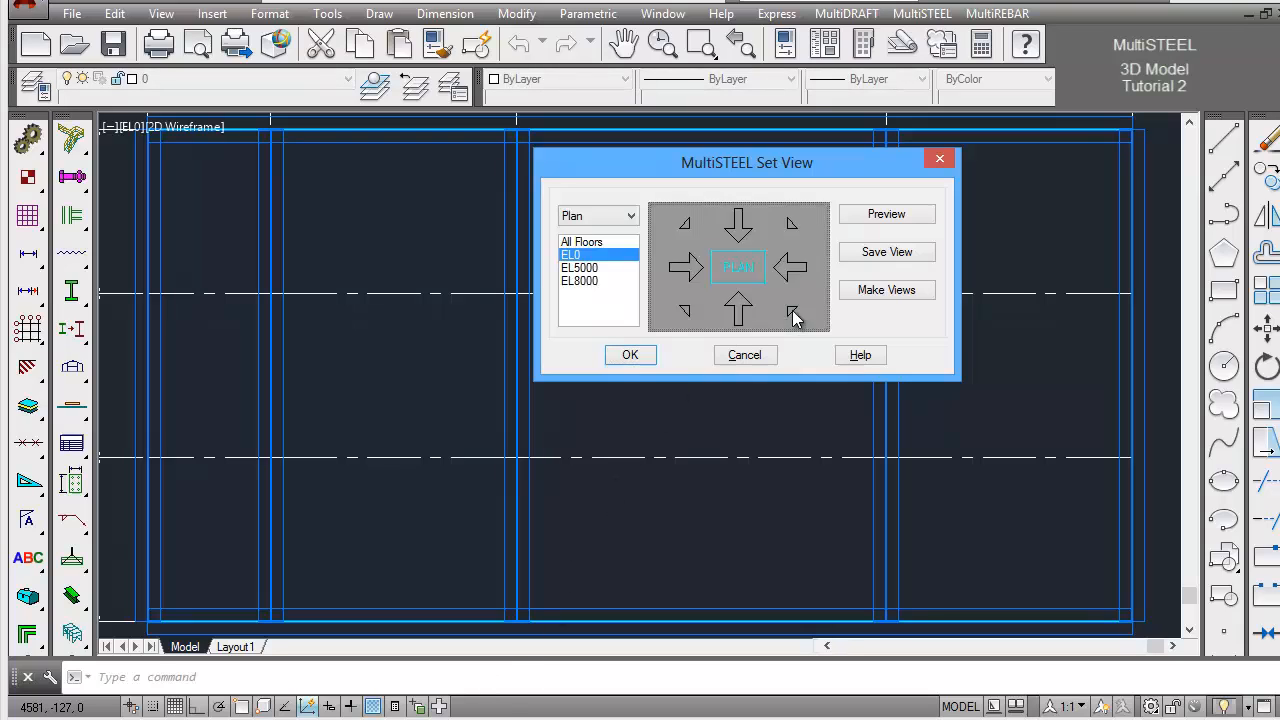
left_click(630, 355)
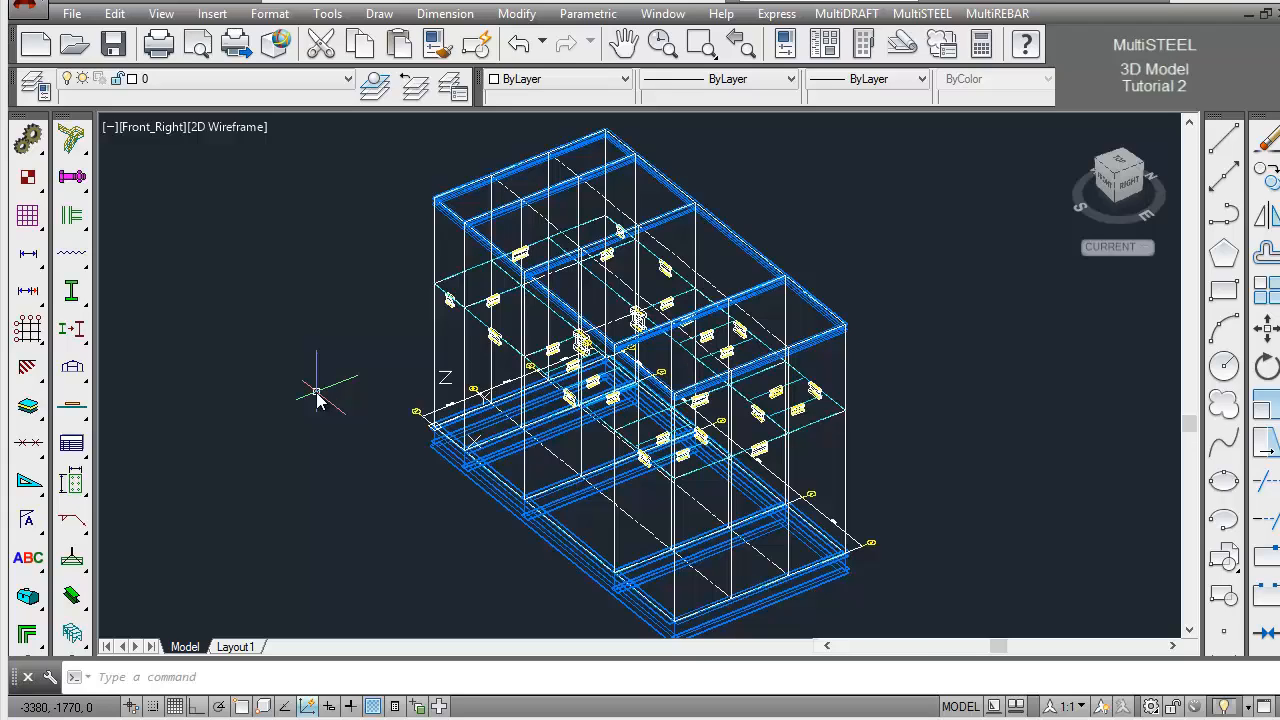
Set up Draw Steel with the Form method and a 356x406x634.UC section, 3D representation, Central justification and group STEEL
left_click(72, 295)
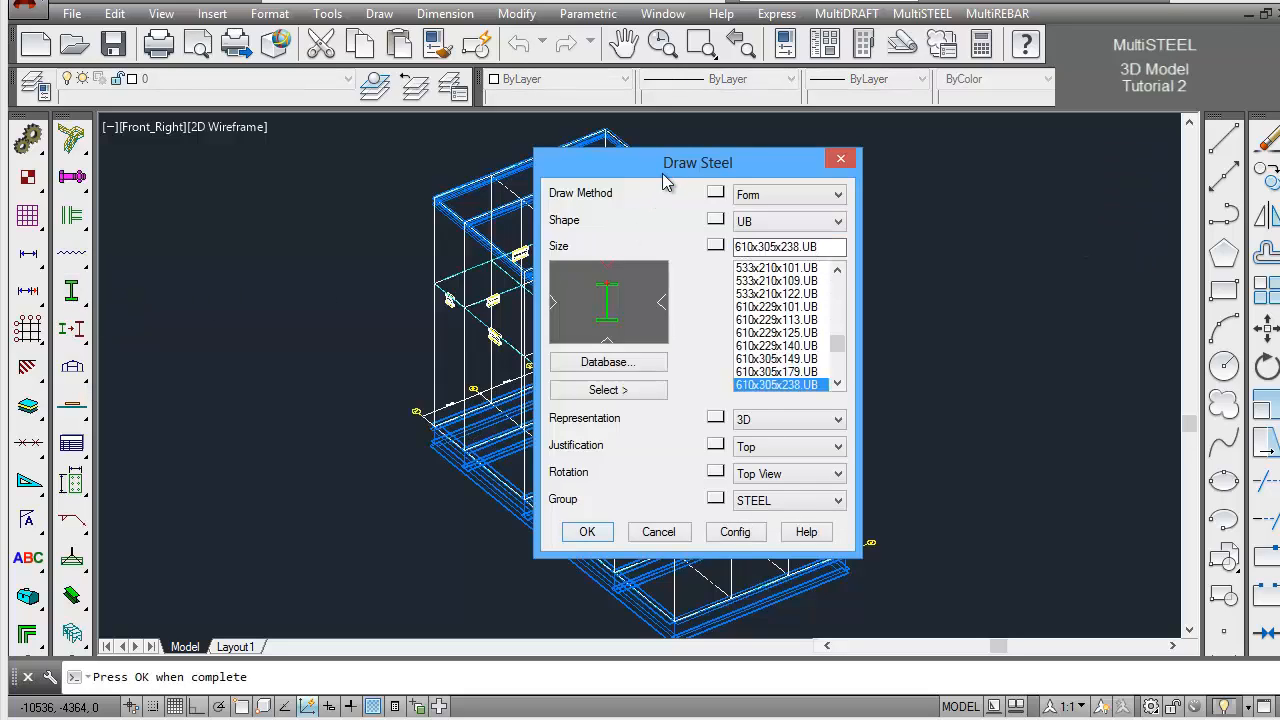
left_click_drag(665, 176, 898, 150)
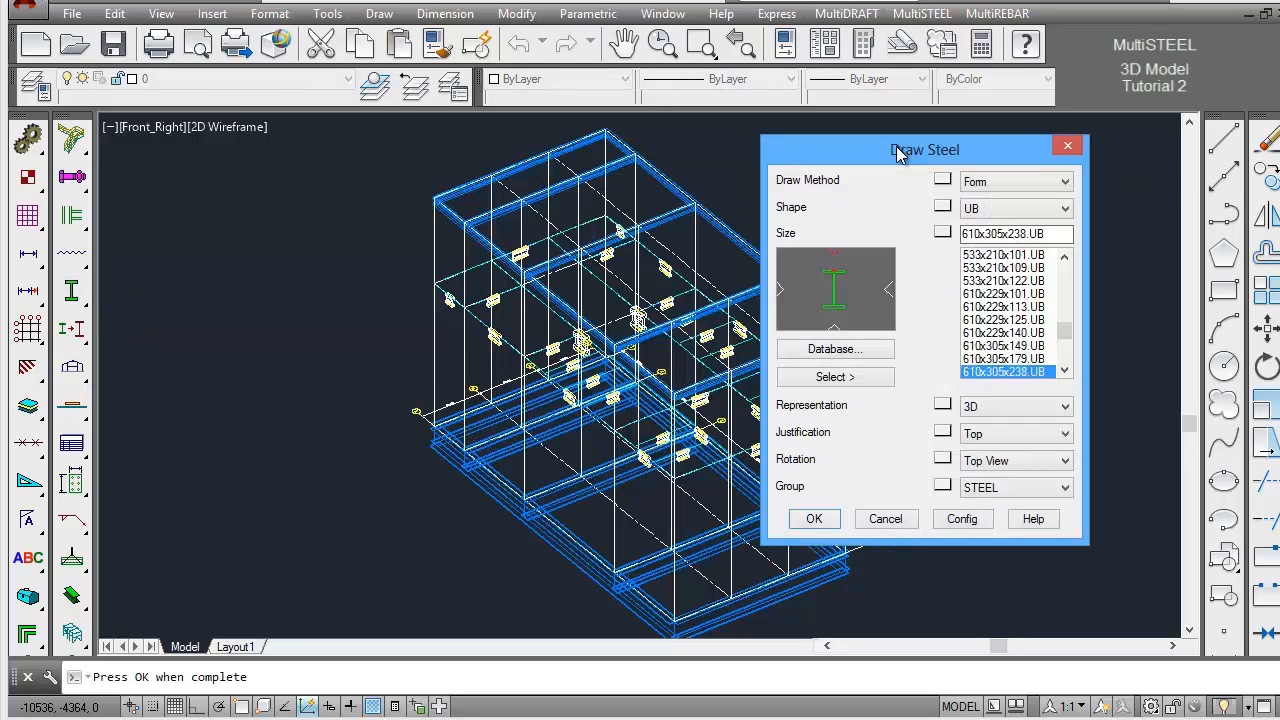
left_click(1066, 209)
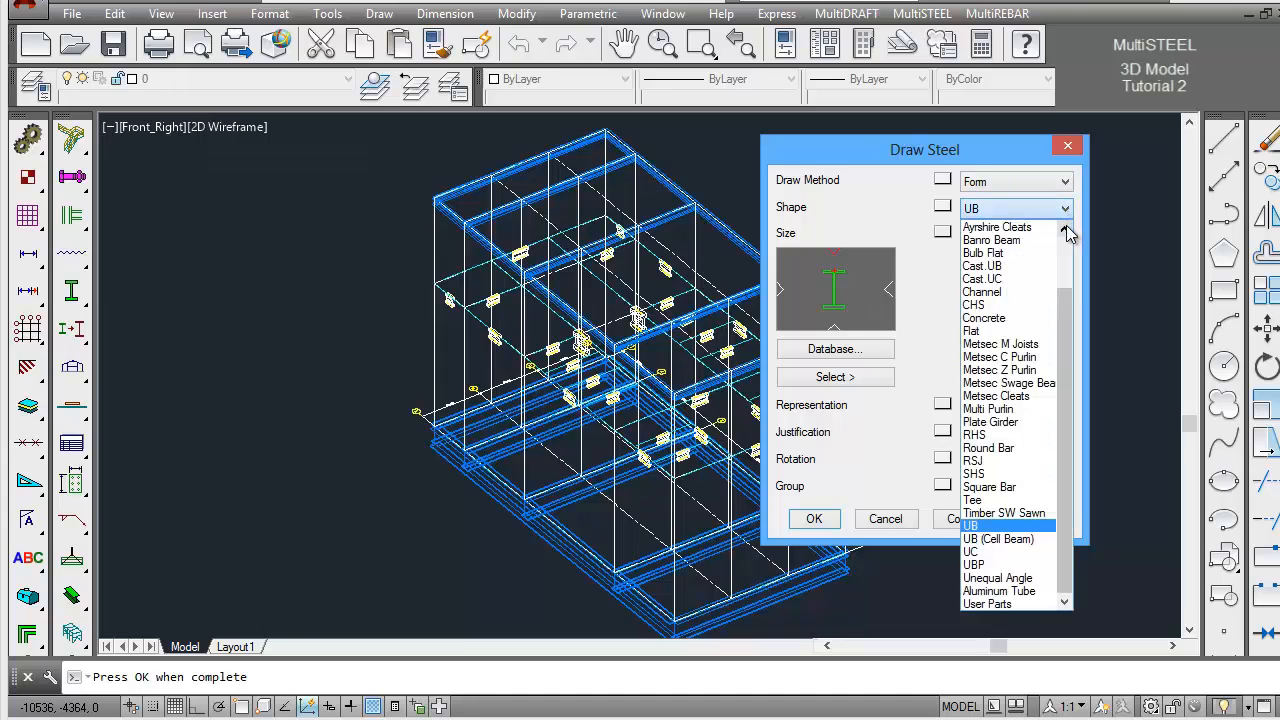
left_click(1008, 554)
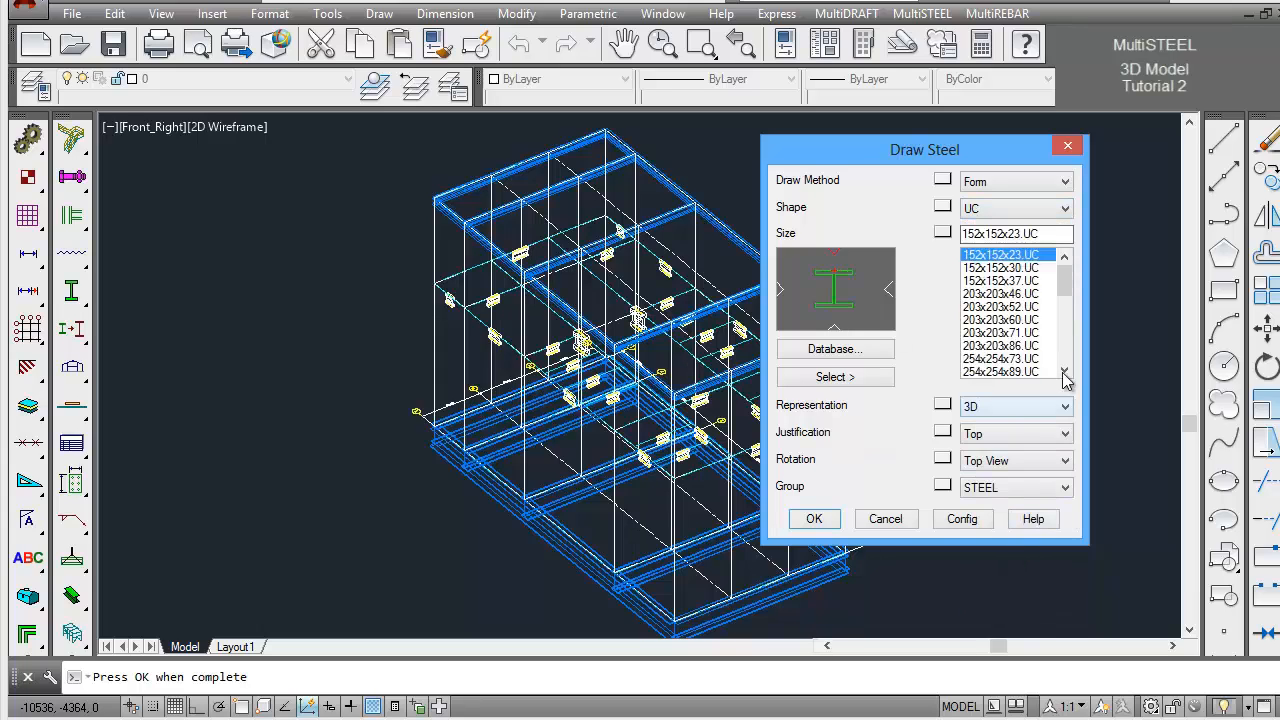
left_click_drag(1064, 272, 1070, 328)
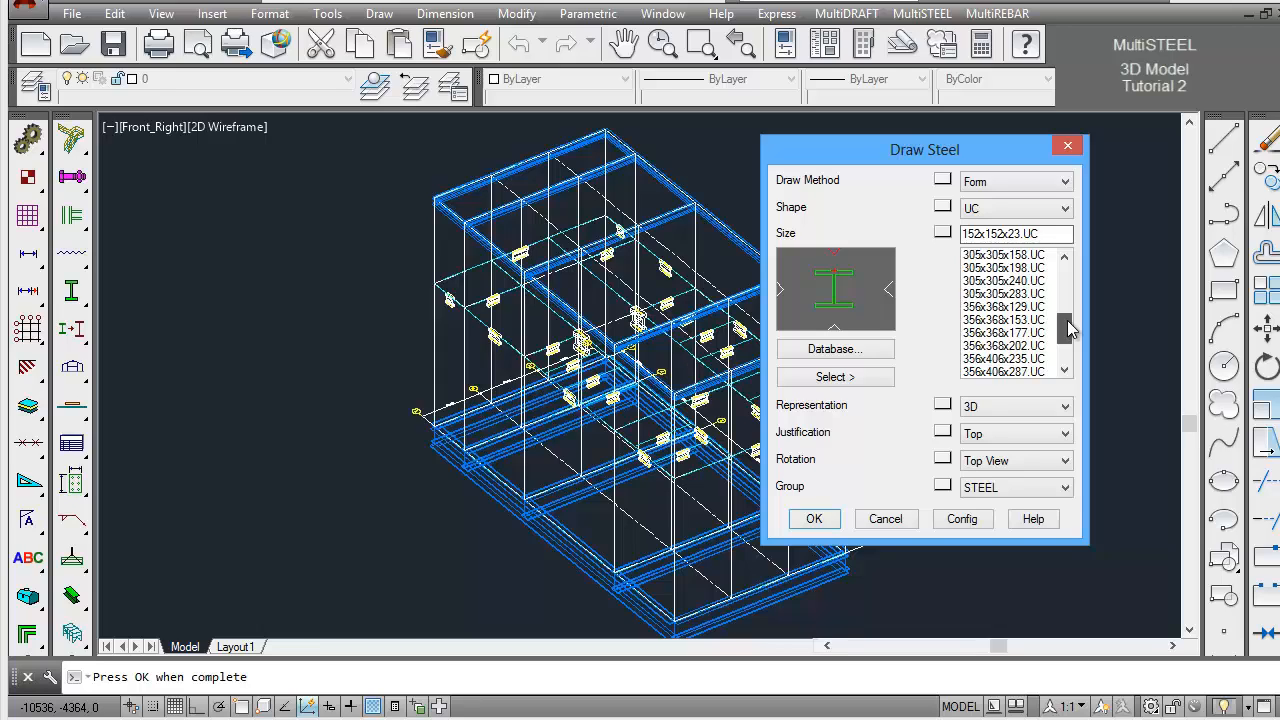
left_click_drag(1070, 328, 1068, 355)
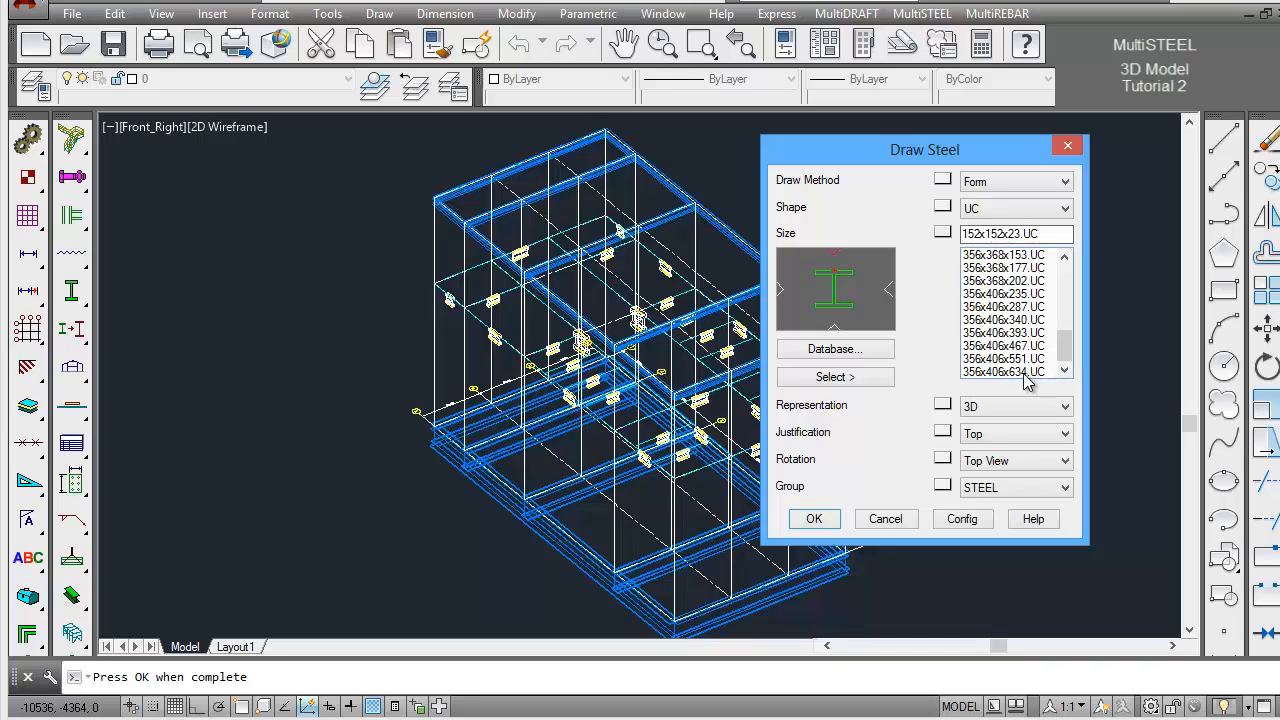
left_click(1024, 372)
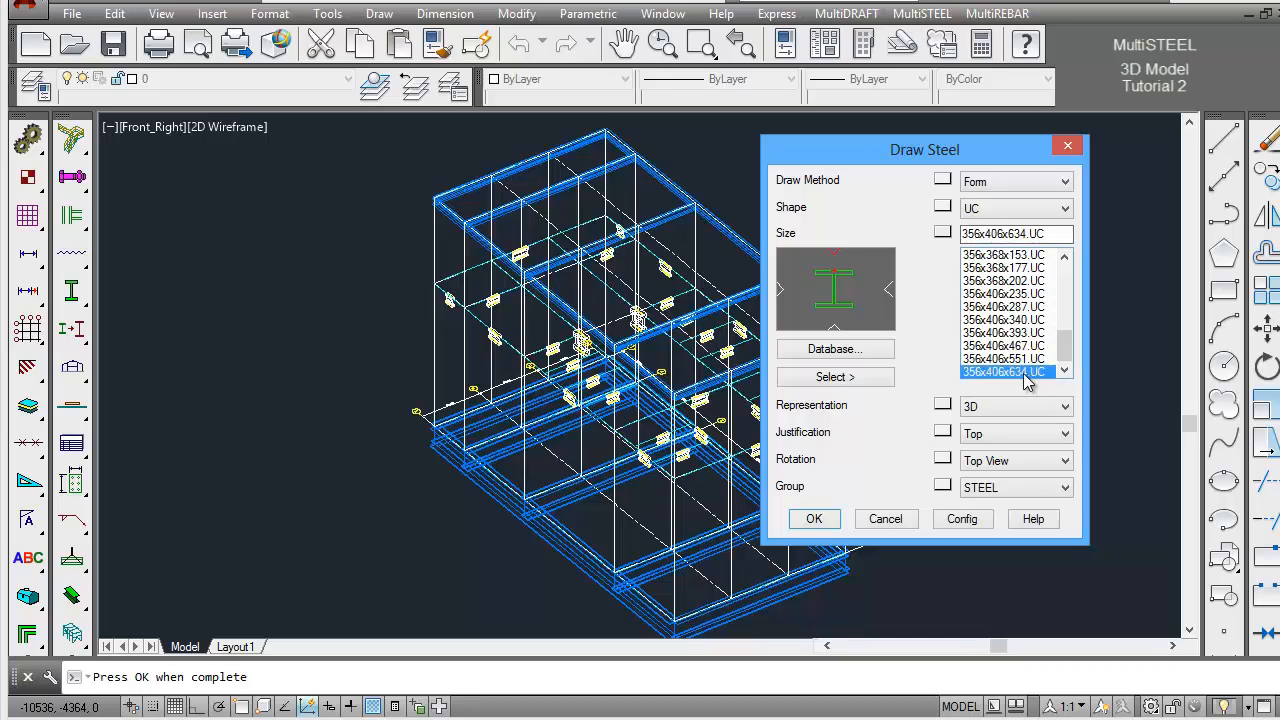
left_click(1030, 436)
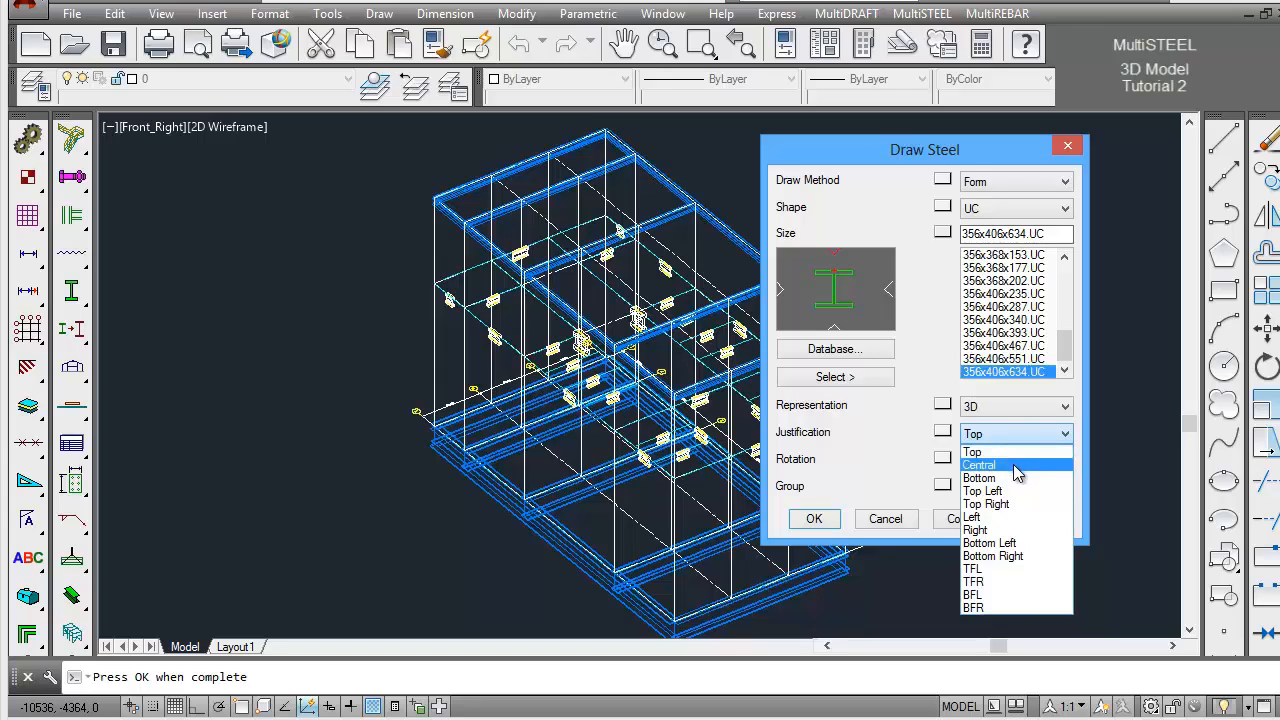
left_click(1017, 466)
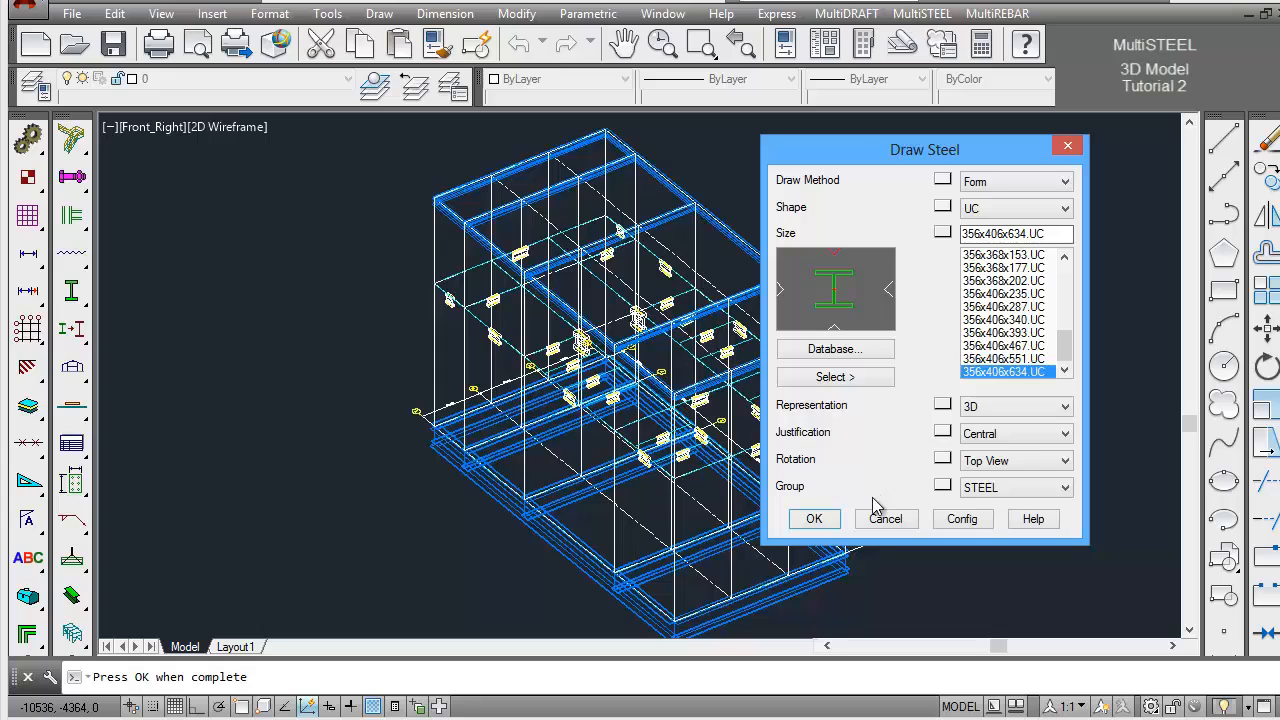
left_click(814, 519)
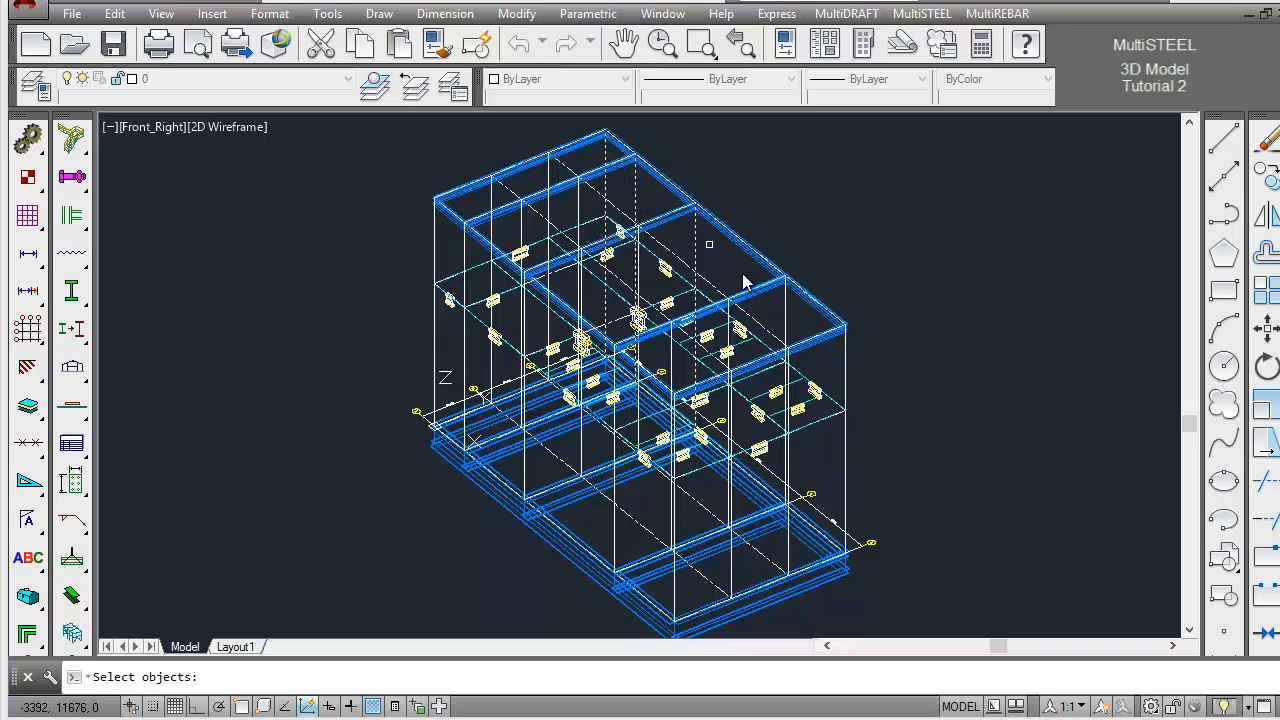
Form the 356x406x634.UC columns along the ten vertical gridlines on the two long outer sides, without breaking steel at grids
left_click(784, 309)
right_click(382, 308)
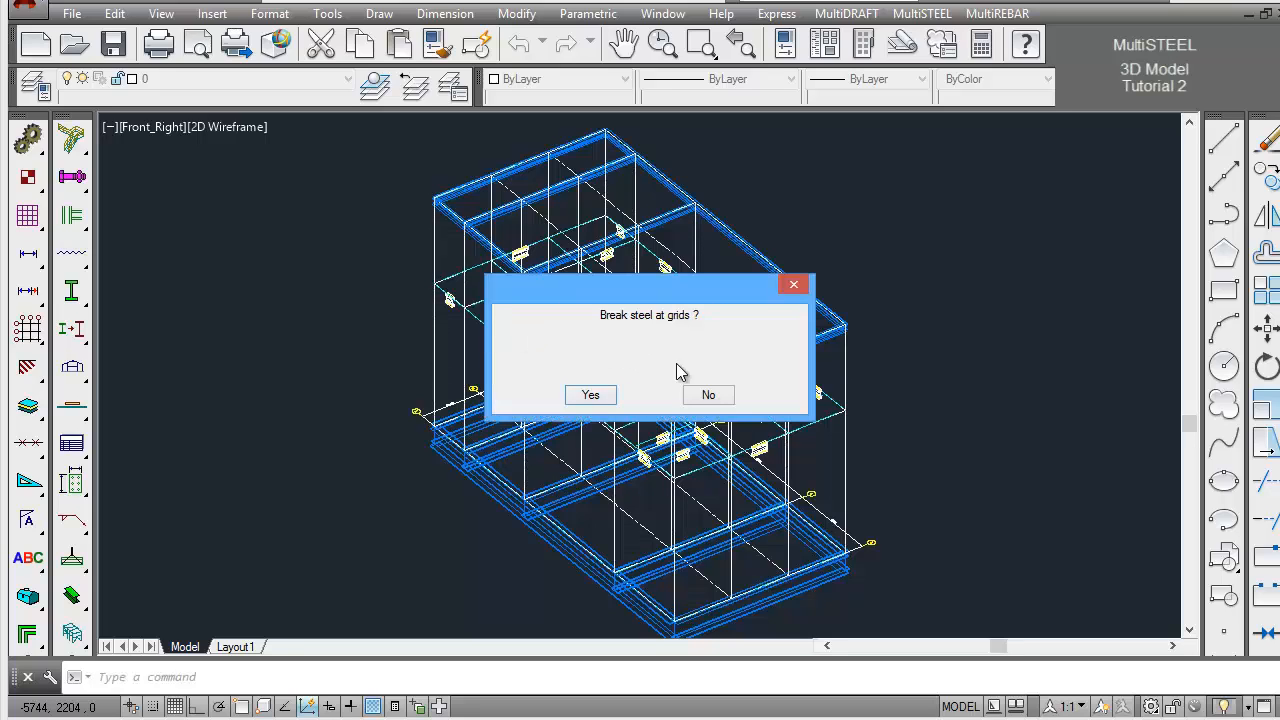
left_click(707, 396)
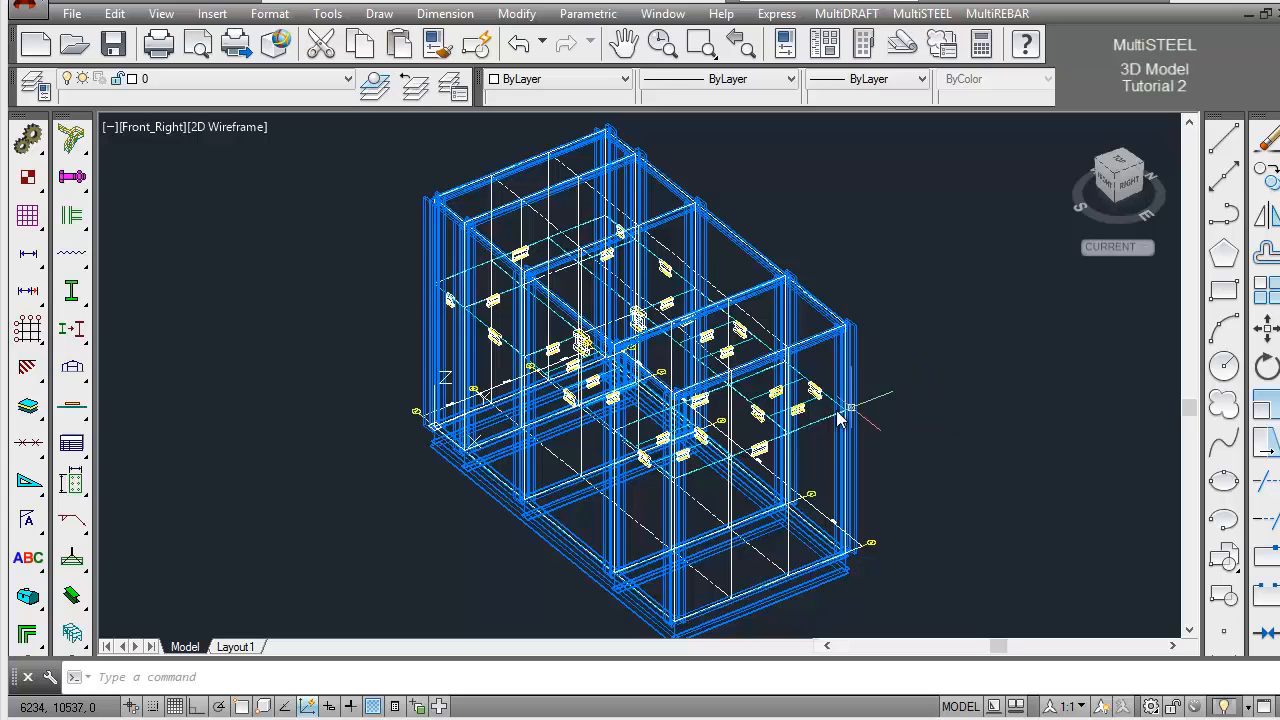
Show all steel in the model in 3D representation
left_click(74, 597)
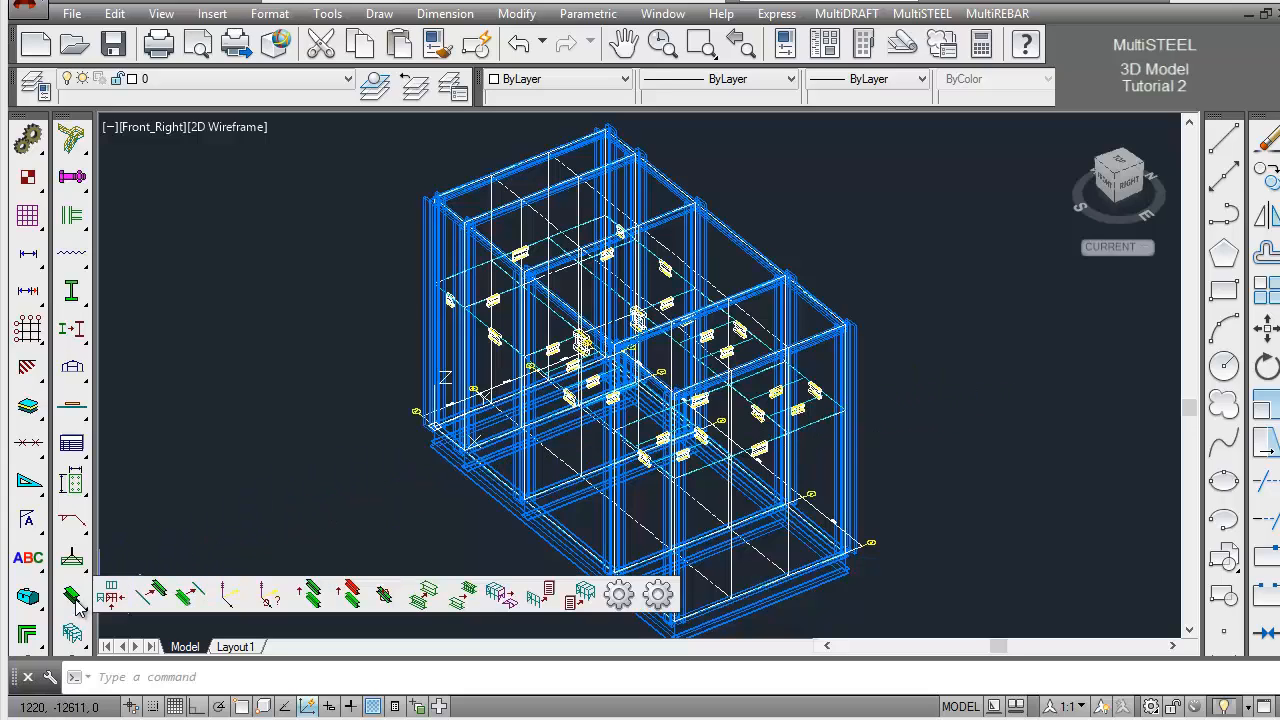
left_click(149, 596)
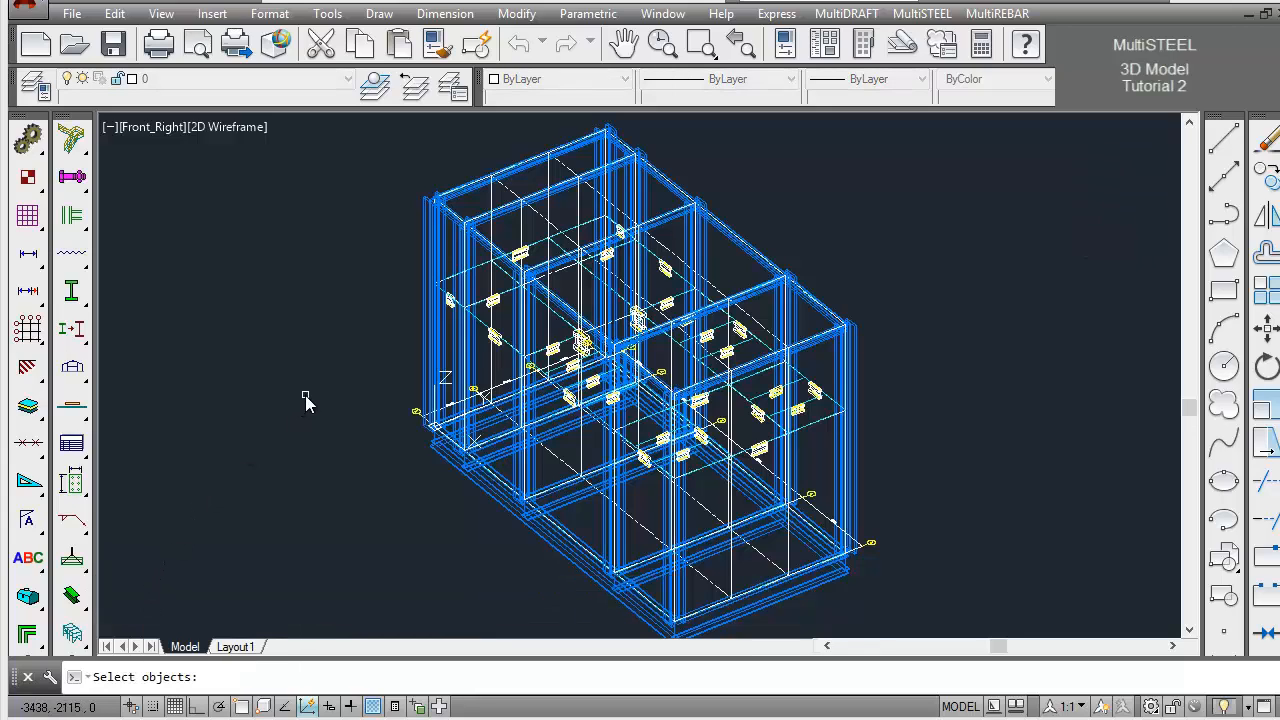
key("Return")
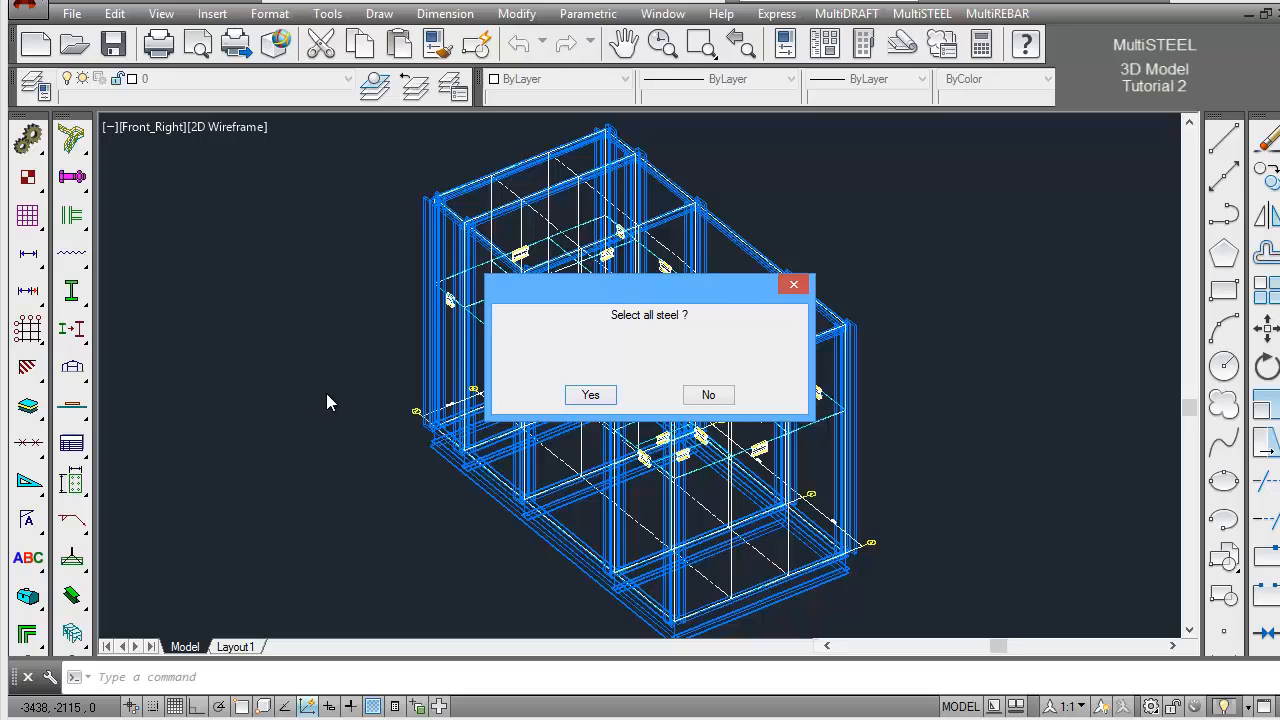
left_click(591, 395)
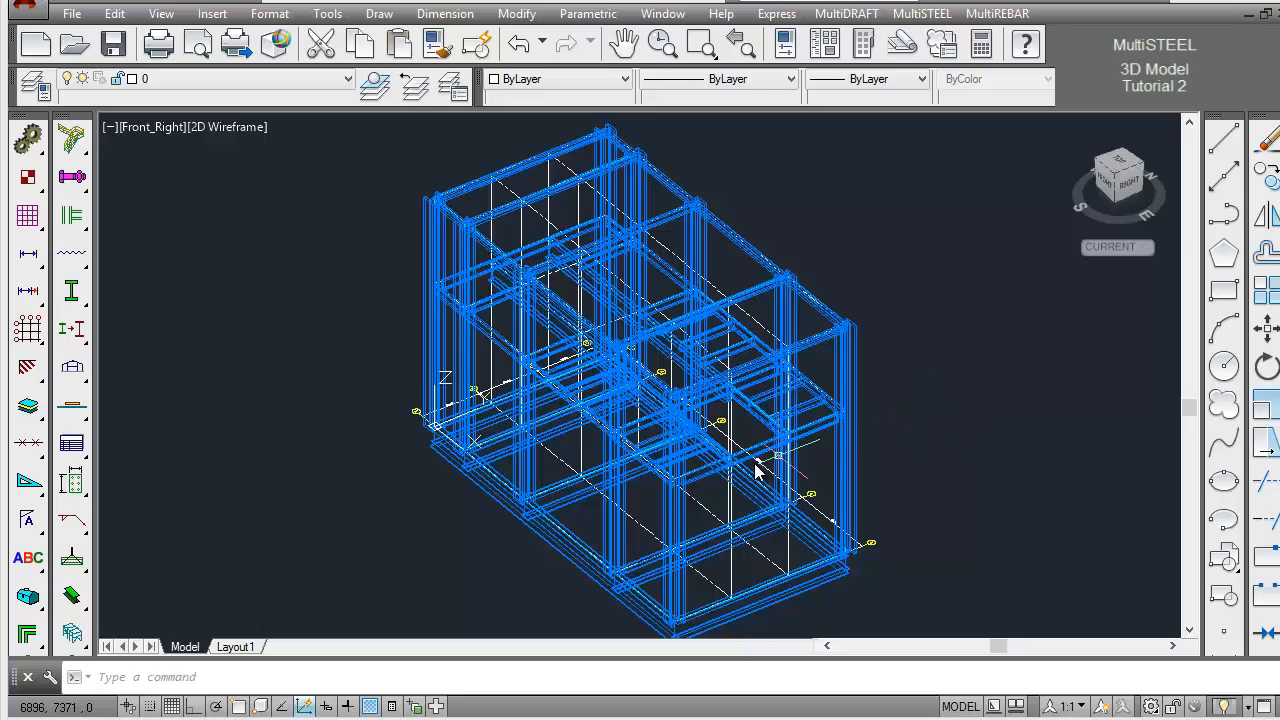
Run the Center of Gravity report on all steel, examine the total weight and coordinates, and close the report
left_click(74, 637)
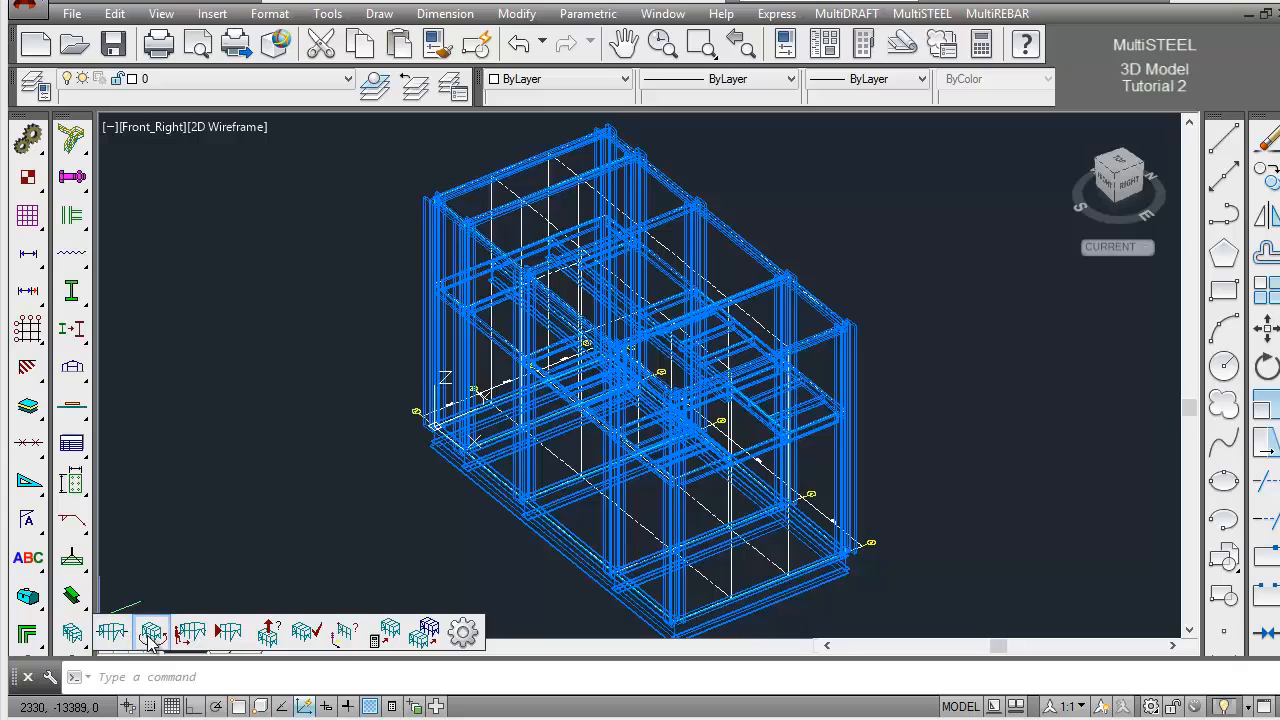
left_click(270, 632)
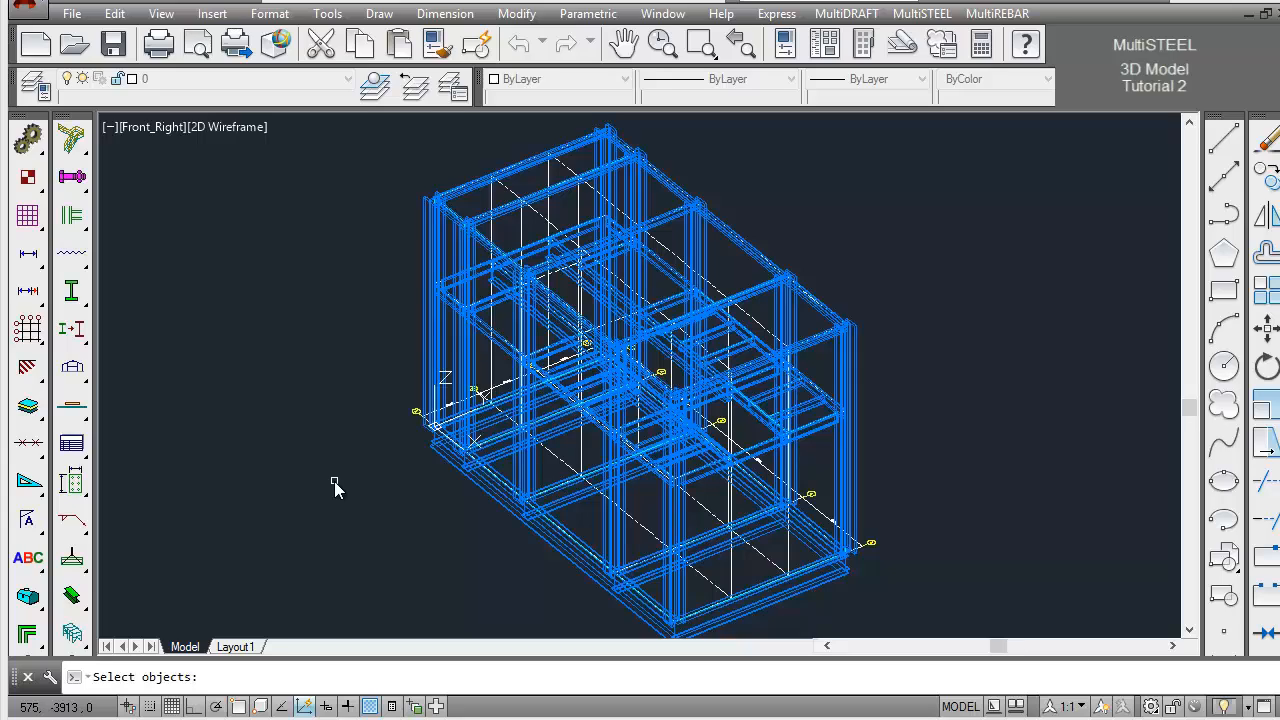
key("Return")
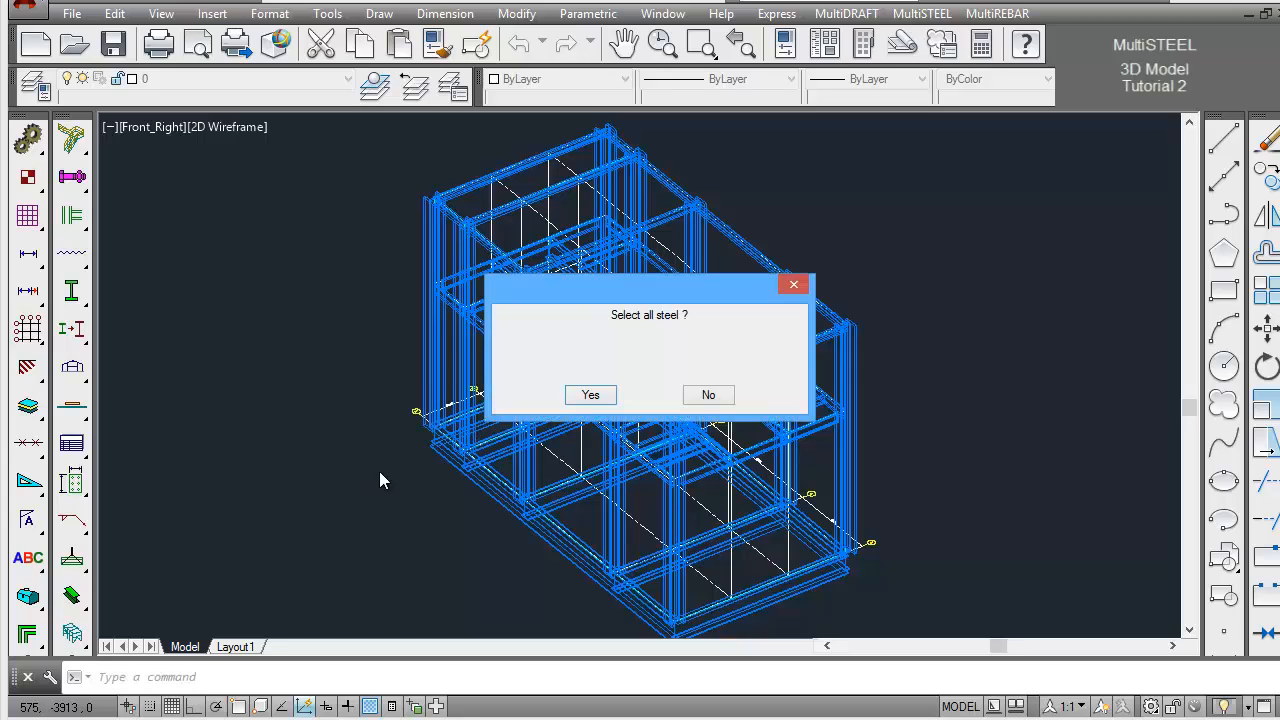
left_click(605, 398)
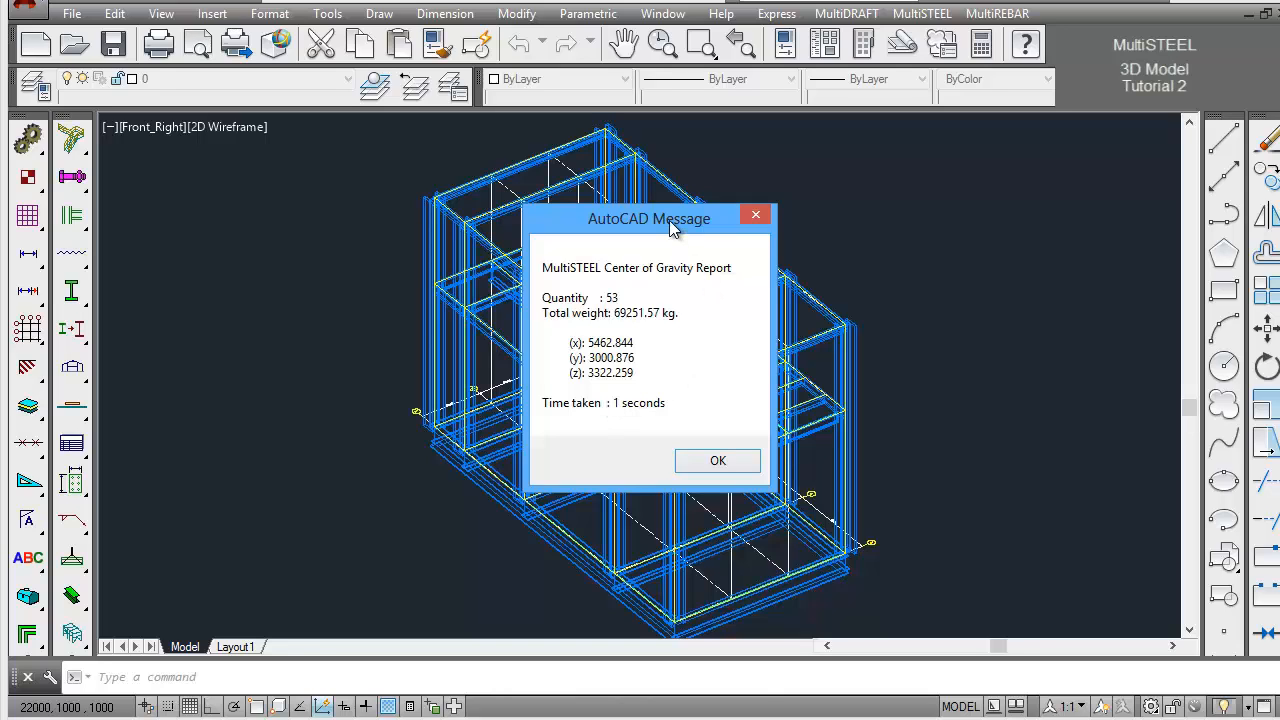
left_click_drag(645, 222, 369, 190)
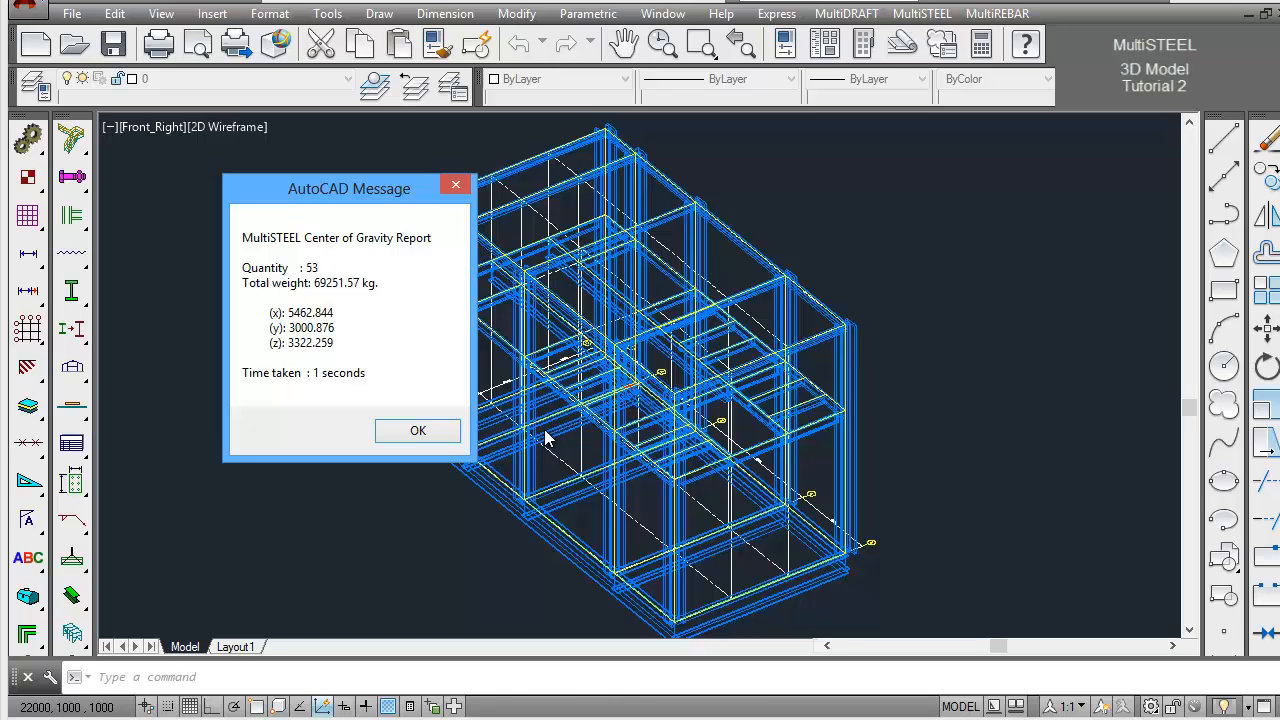
left_click(418, 431)
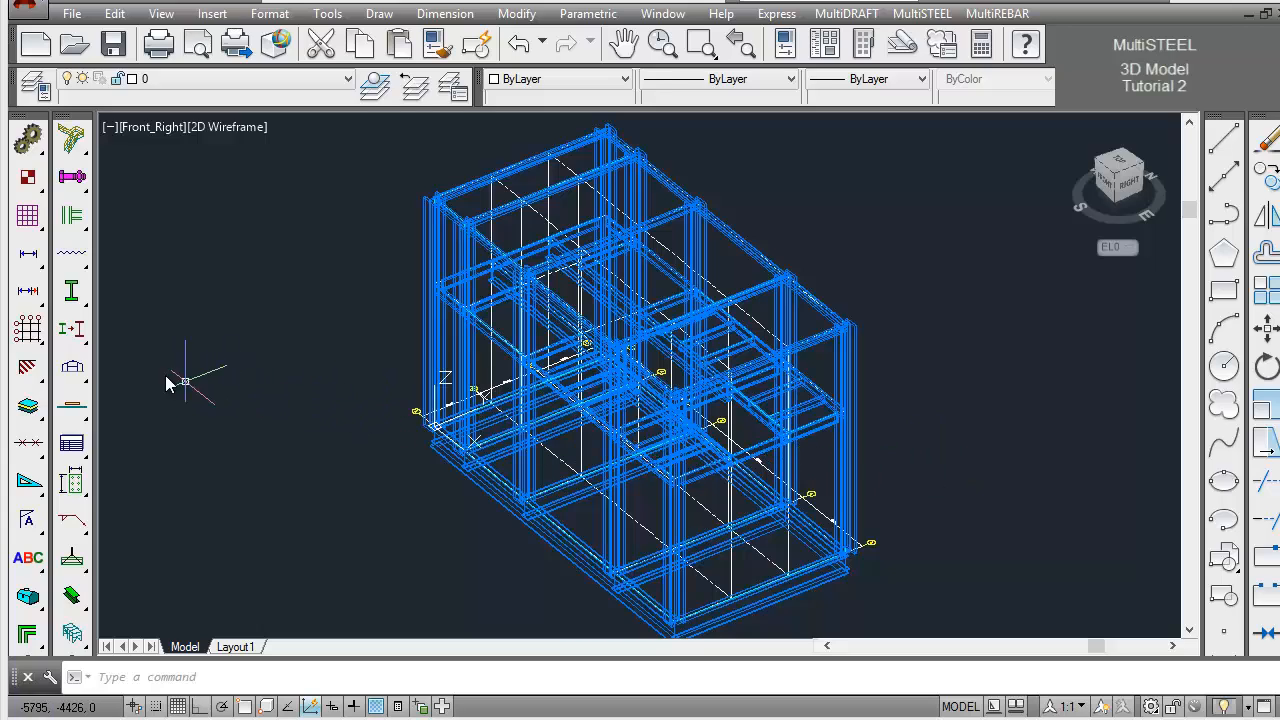
Show the outer EL5000 beam on the near long side of the frame as a stick
left_click_drag(80, 334, 192, 340)
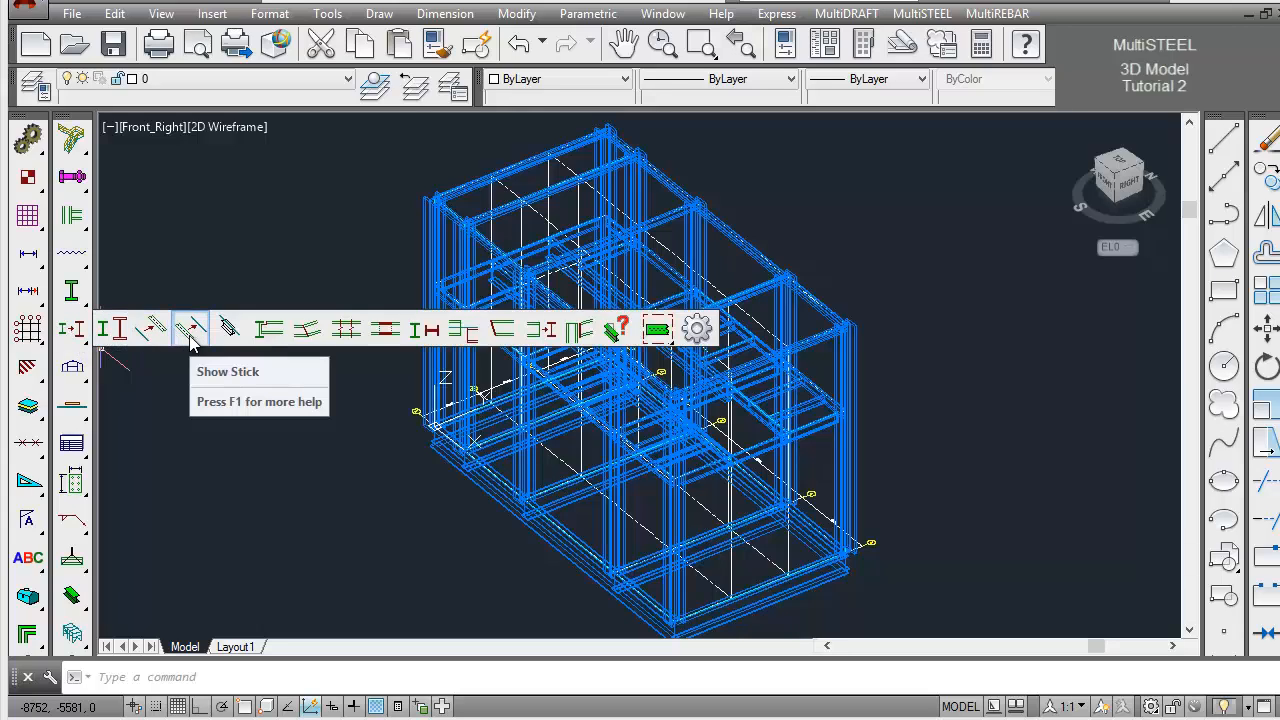
left_click_drag(192, 340, 194, 341)
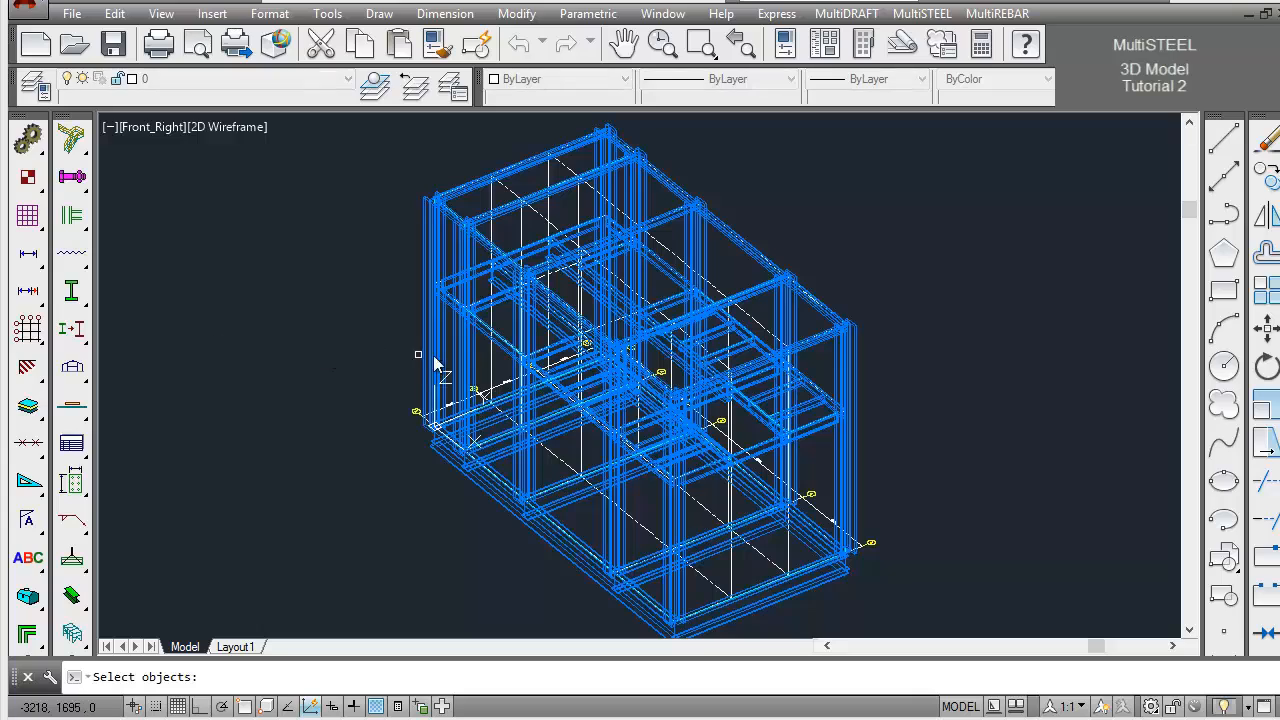
left_click(503, 344)
left_click(503, 347)
key("Return")
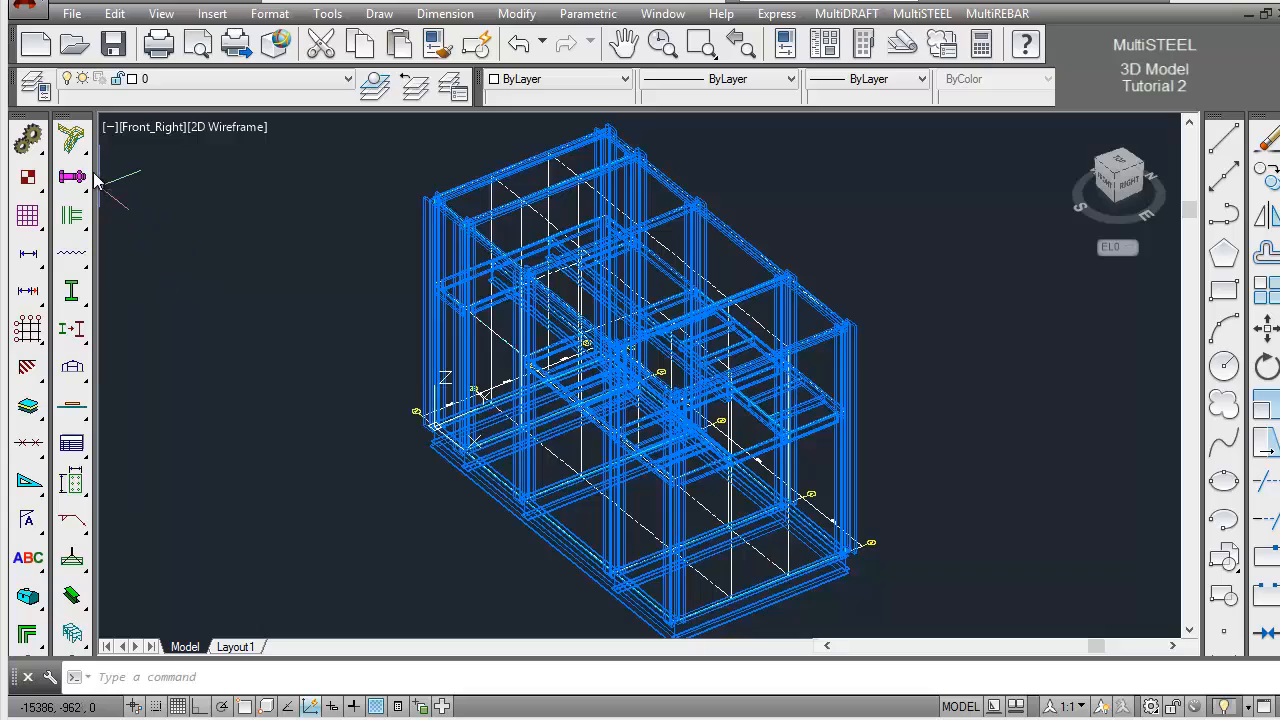
Set up stair STAIR001 in plan view starting from End of Landing, with insertion point, height and rotation specified on screen
left_click_drag(82, 150, 110, 143)
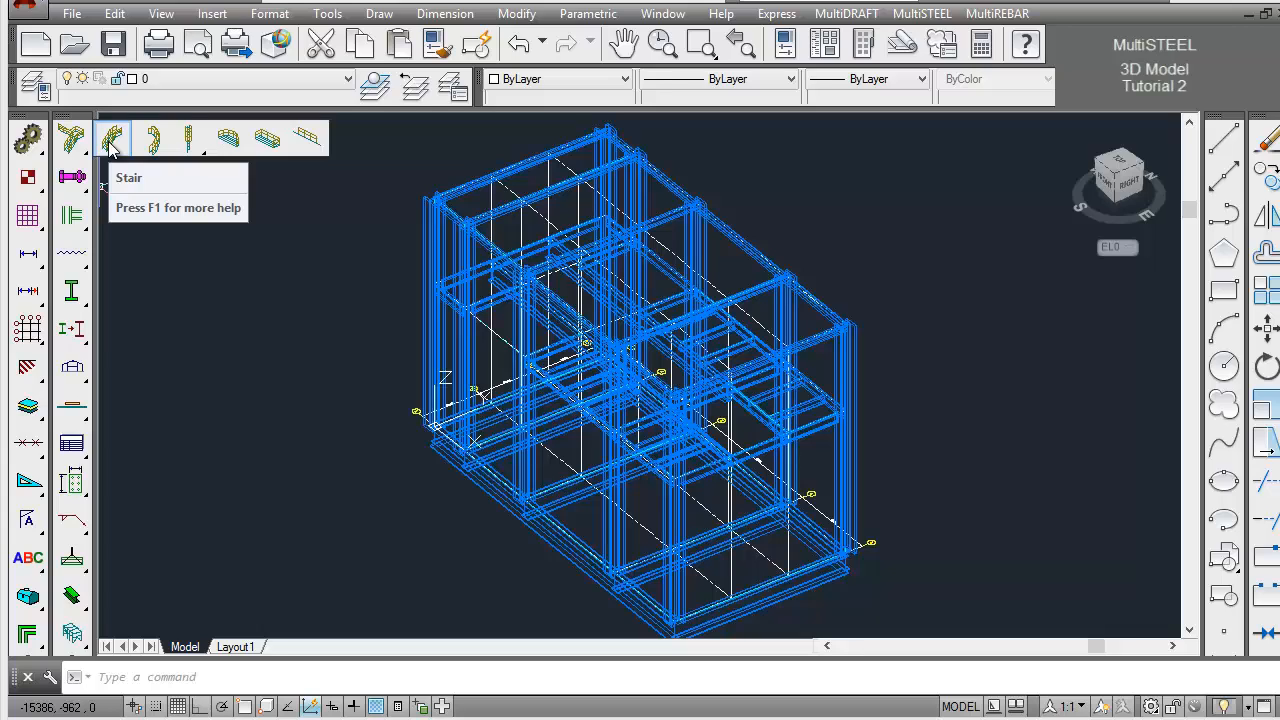
left_click(111, 144)
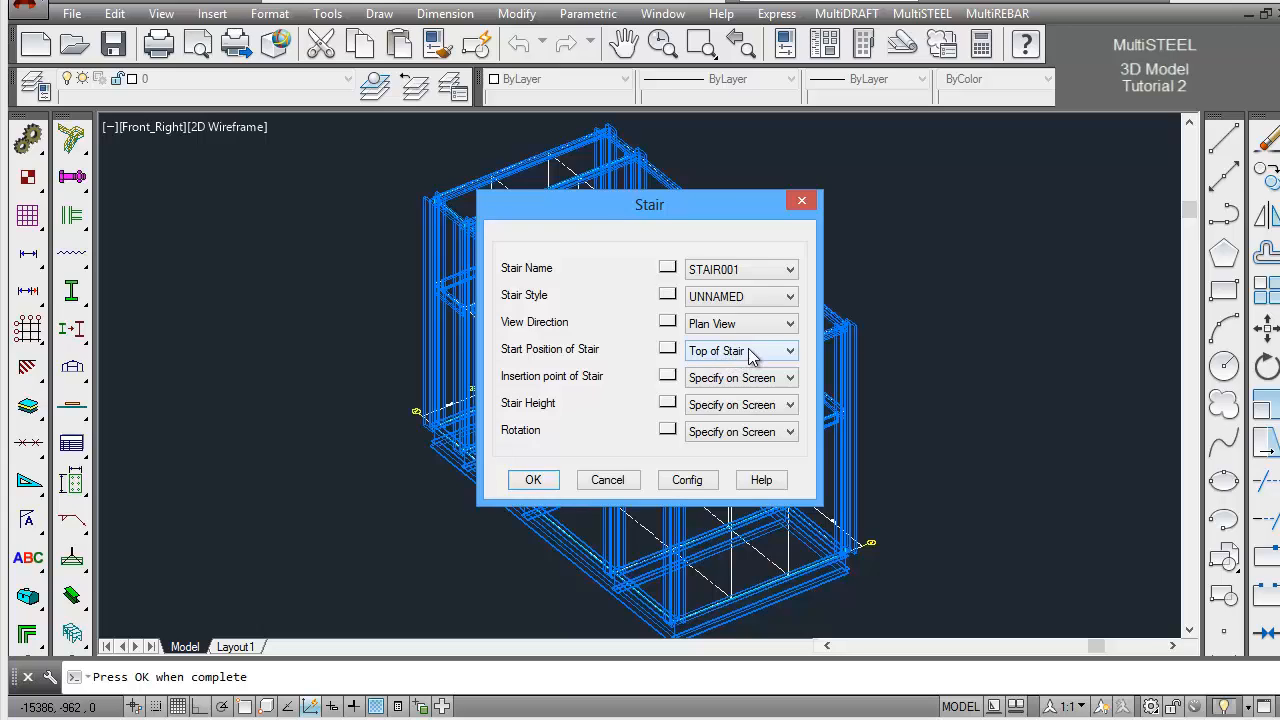
left_click(790, 297)
left_click(790, 297)
left_click(790, 351)
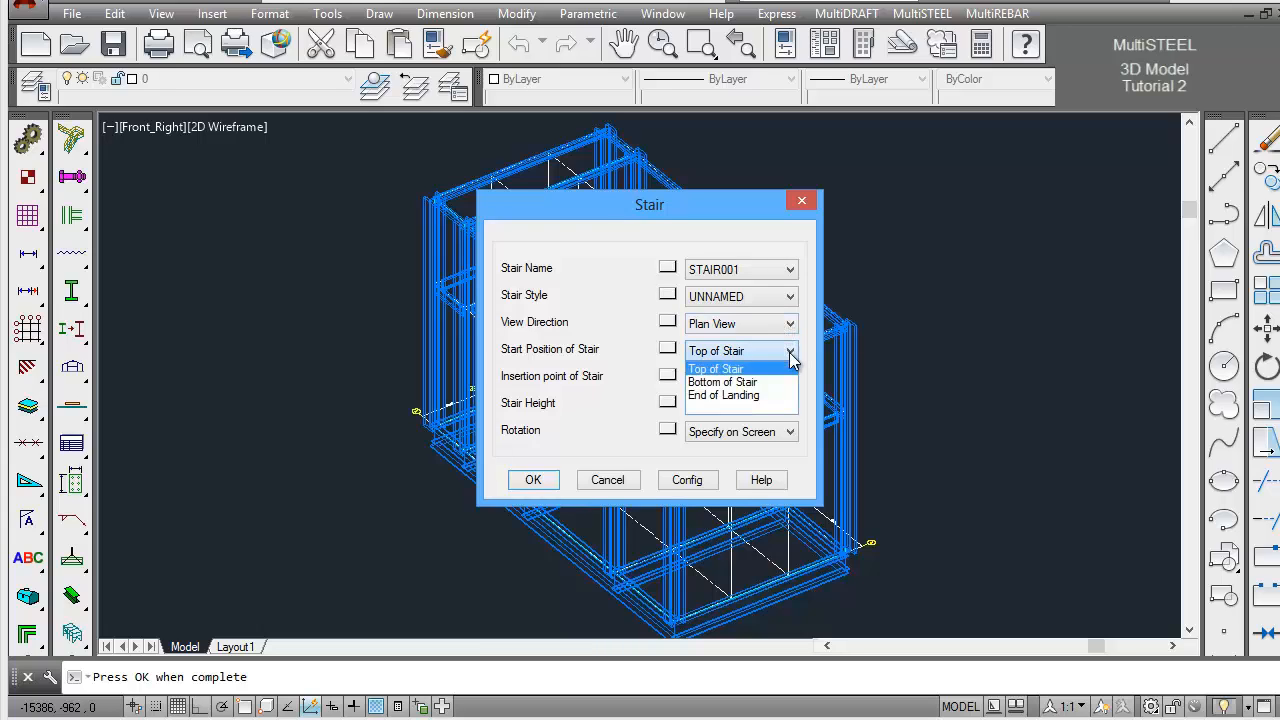
left_click(738, 396)
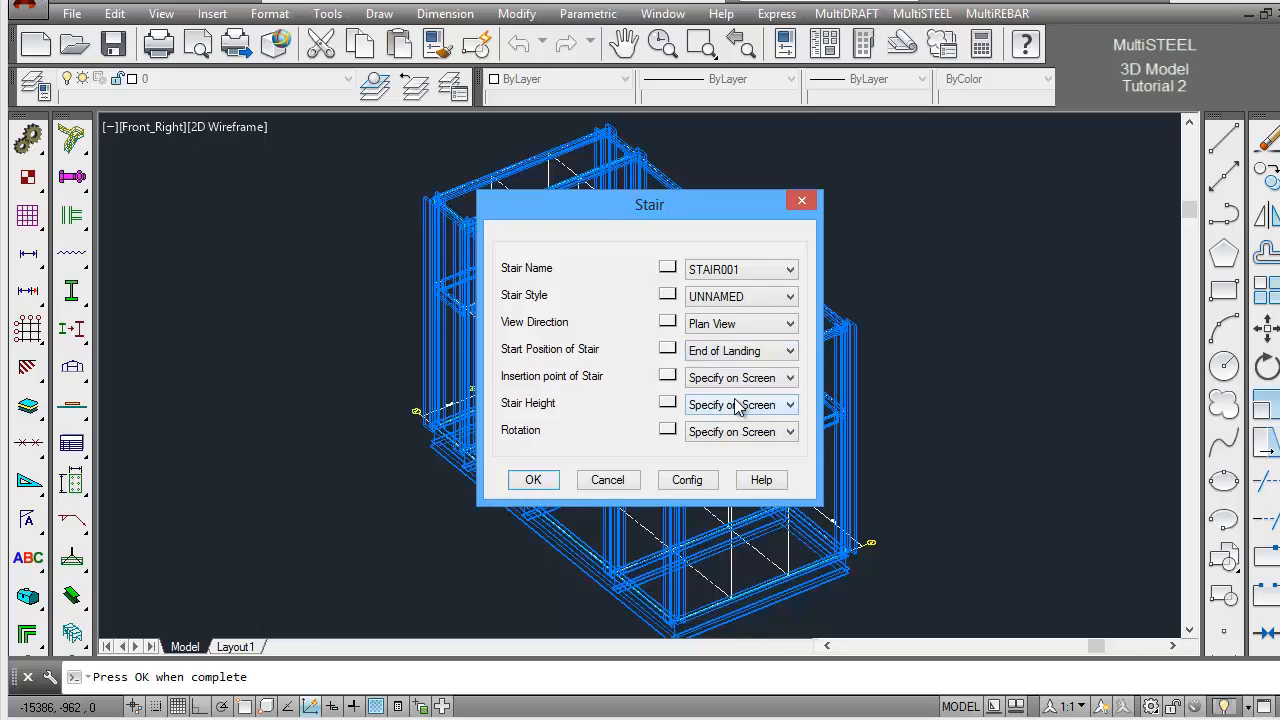
left_click(533, 481)
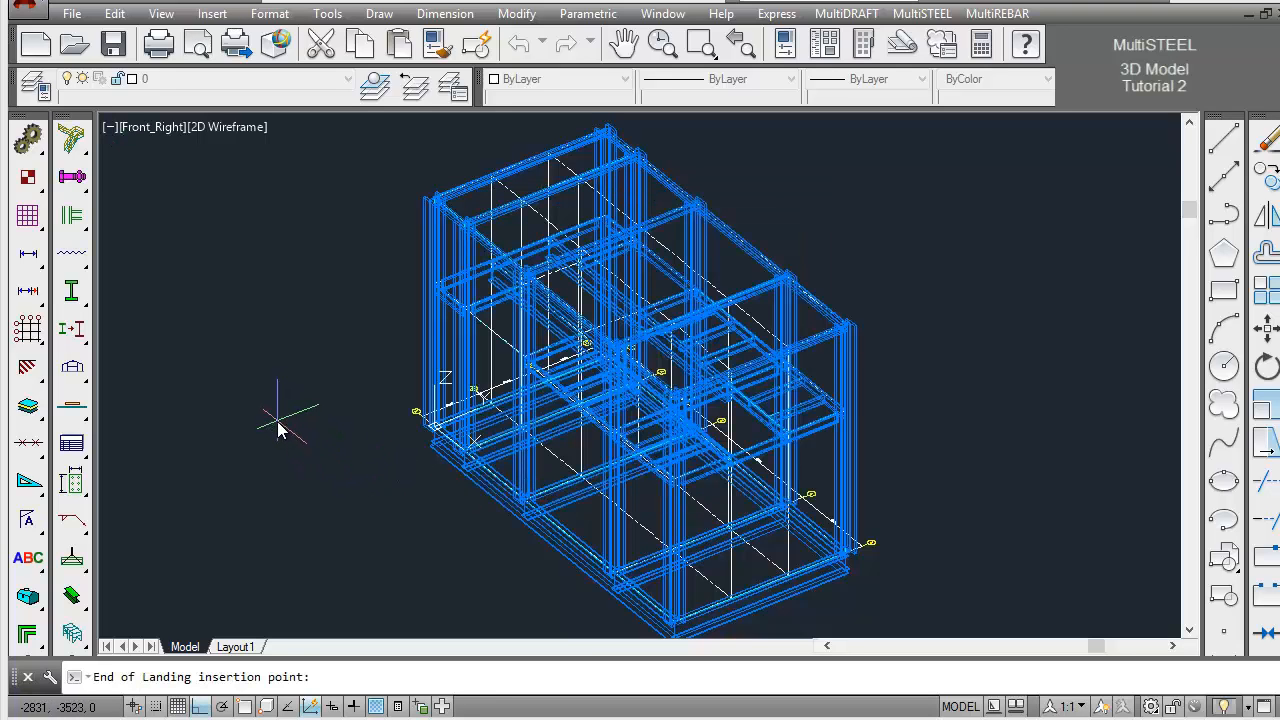
Place the stair's End of Landing at the midpoint of the EL5000 stick beam, with overall height 5000 and rotation 270° away from the frame
right_click(278, 428, "shift")
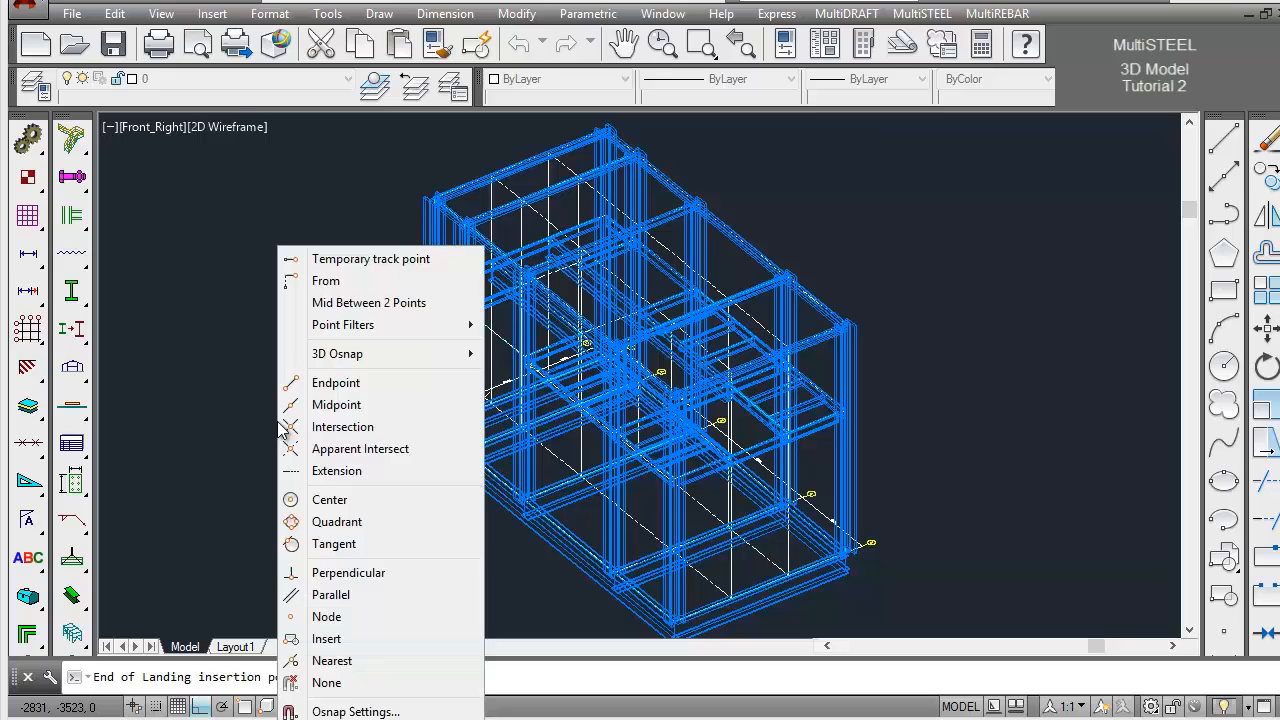
left_click(335, 412)
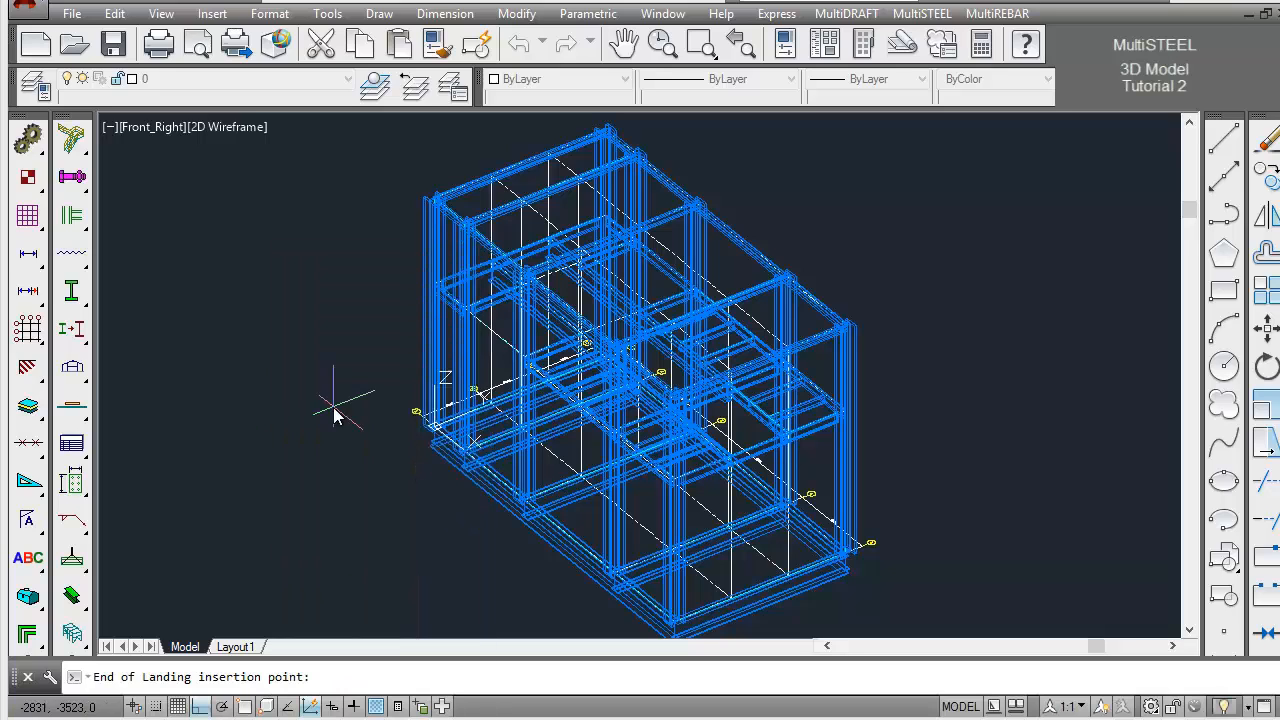
left_click(500, 345)
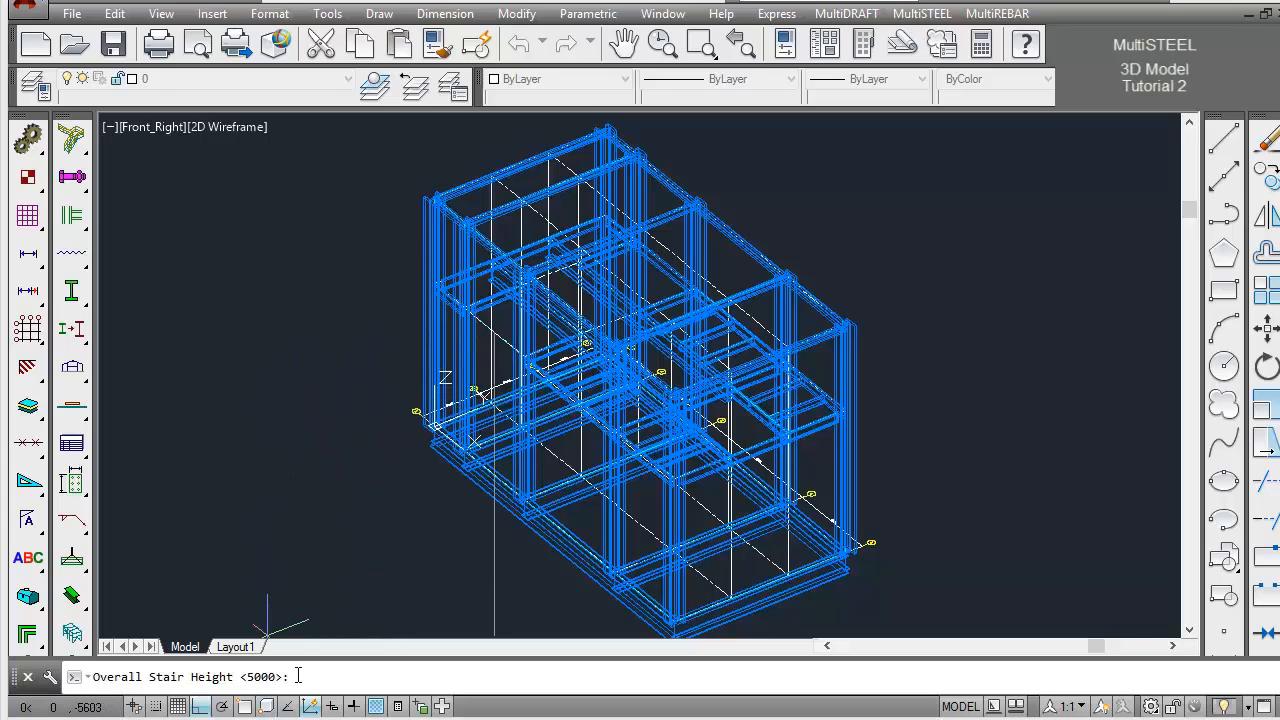
key("Return")
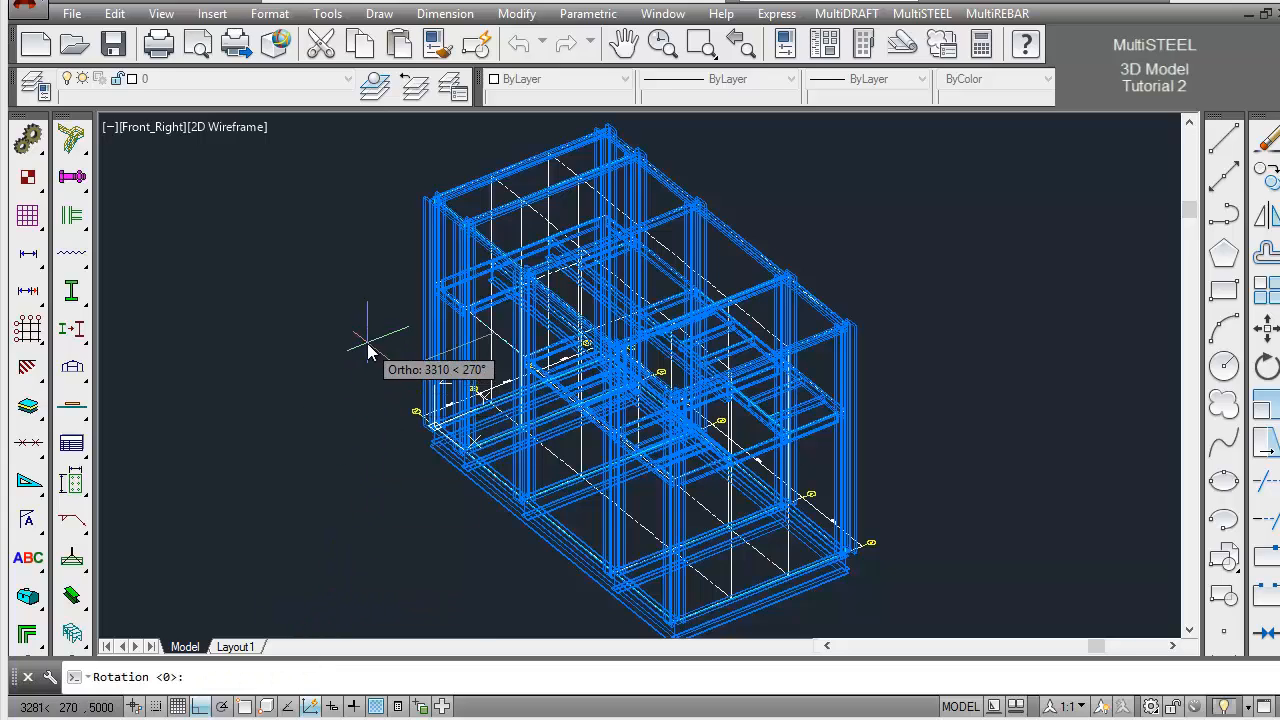
left_click(317, 411)
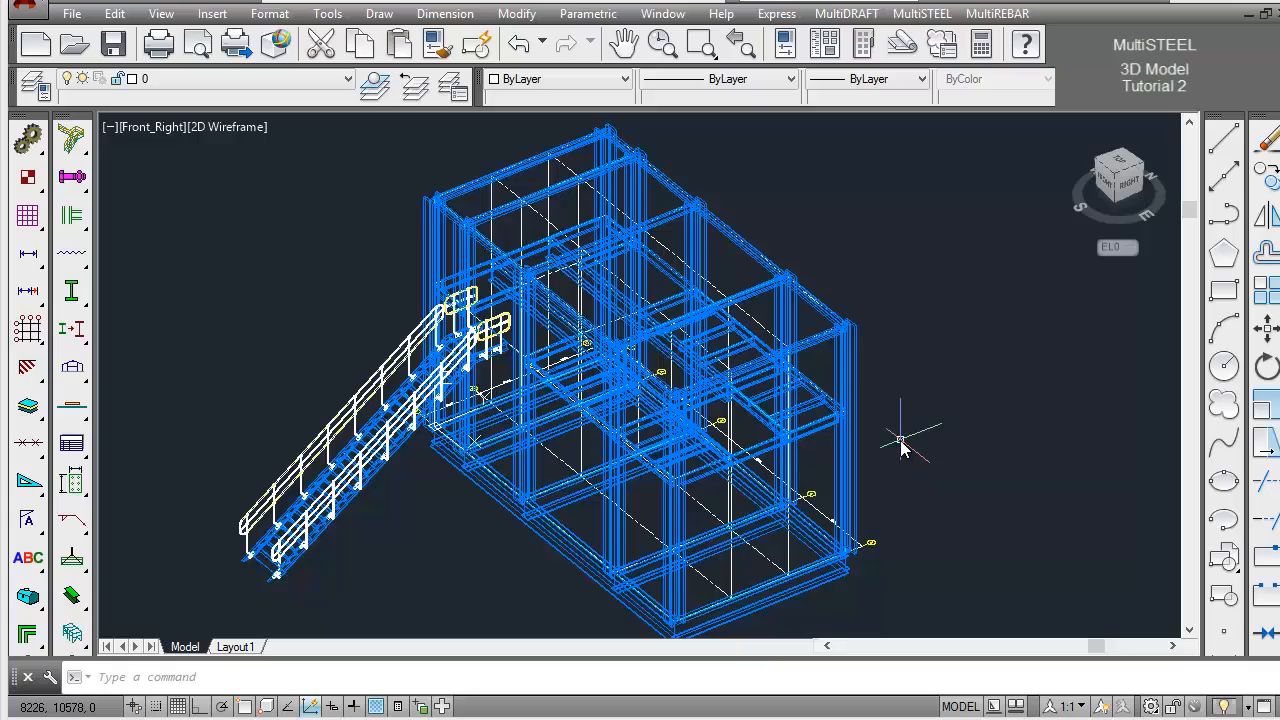
Show the EL5000 stick beam at the stair landing in 3D representation and return to the overall view
left_click(701, 44)
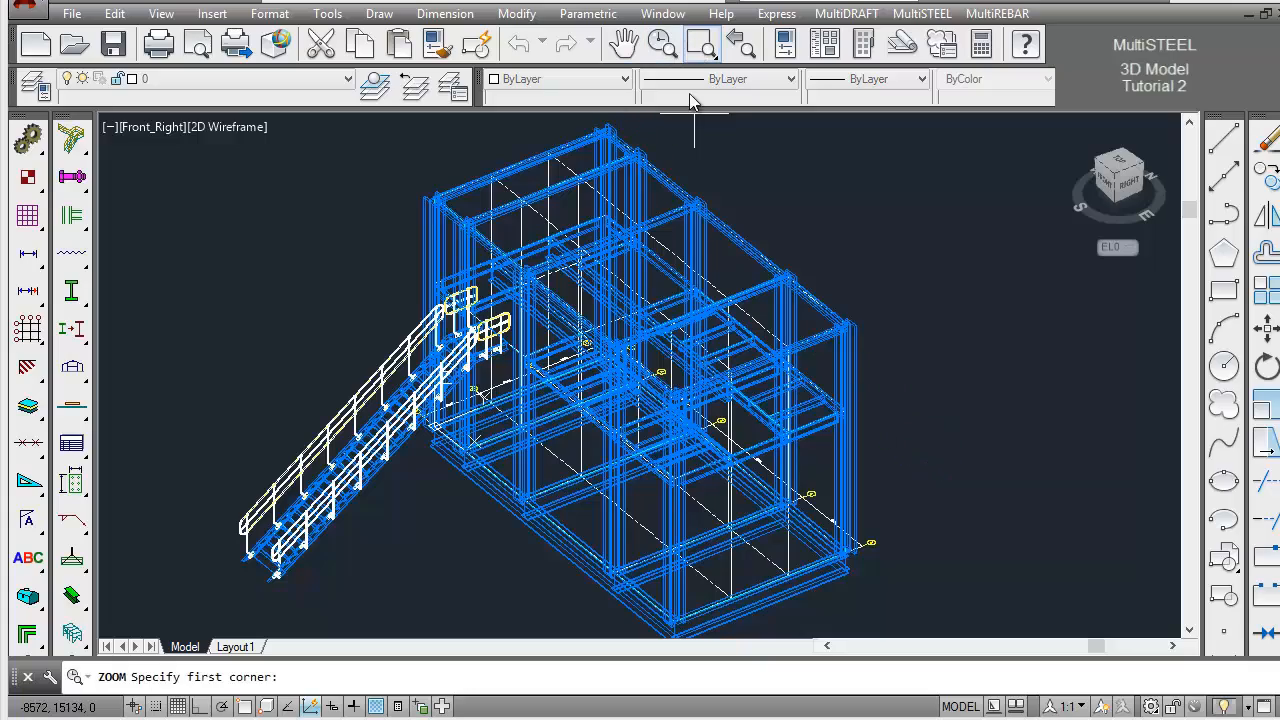
left_click(399, 284)
left_click(540, 398)
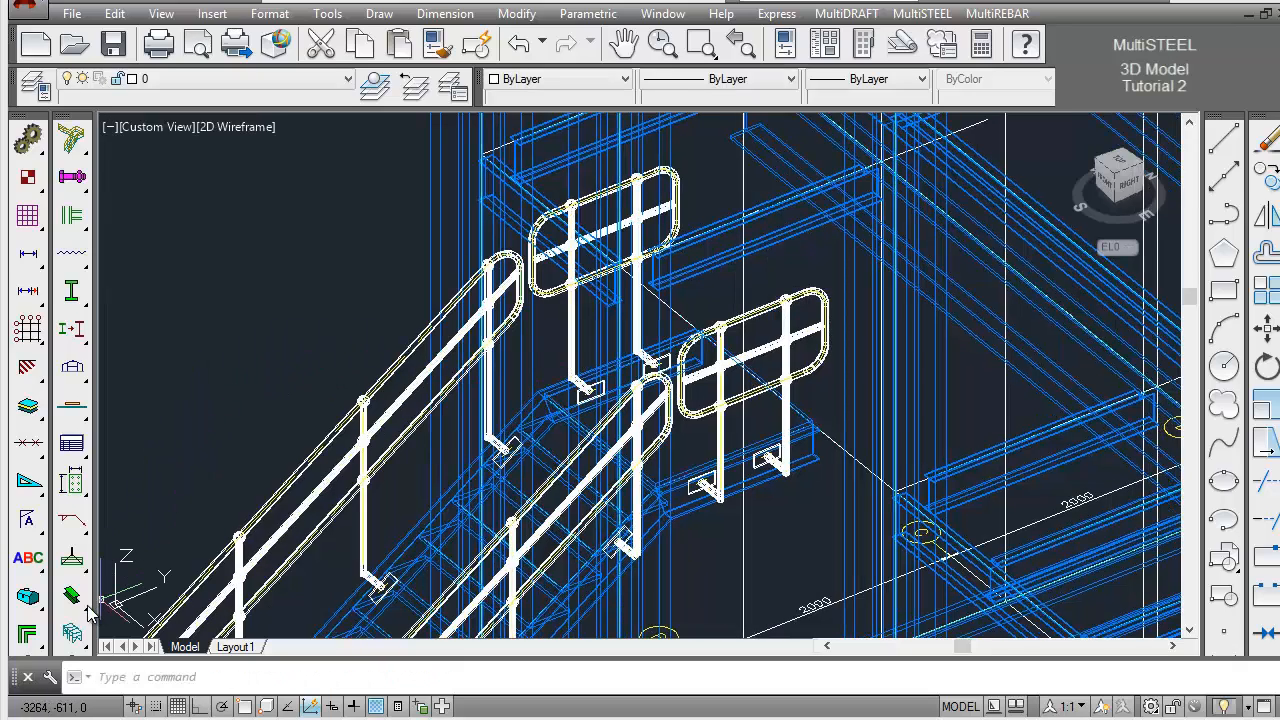
left_click_drag(71, 595, 158, 605)
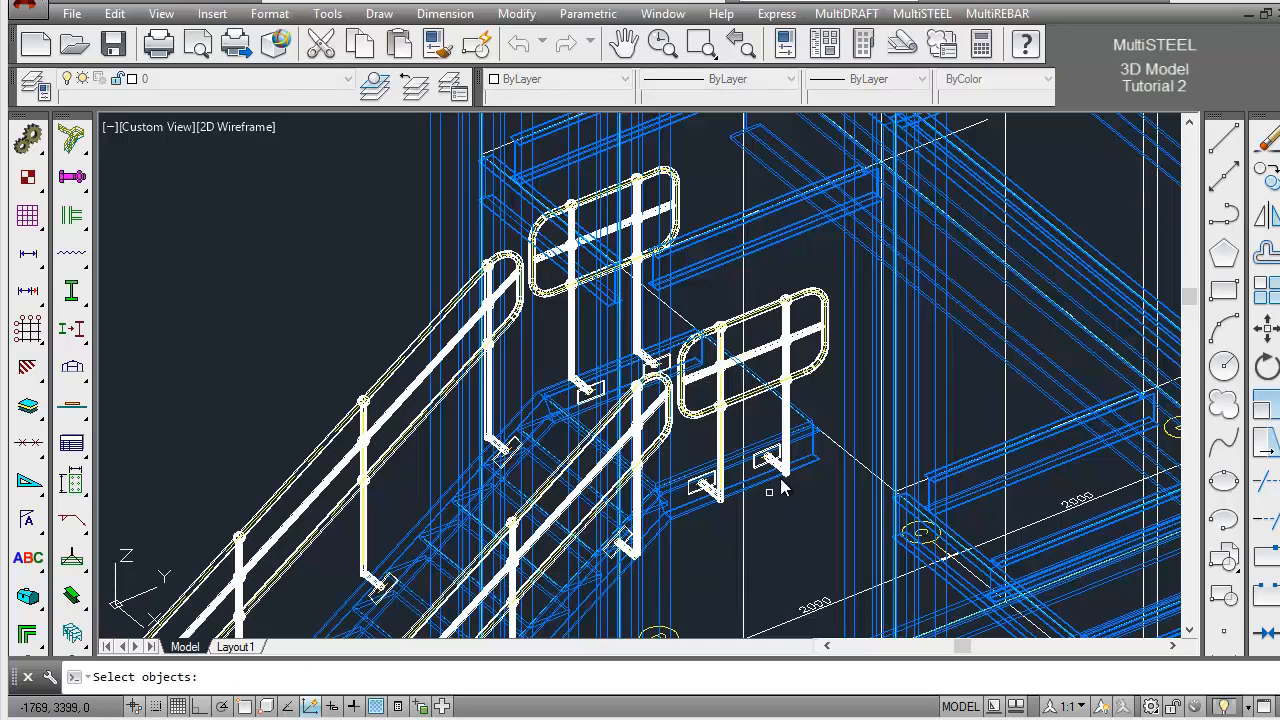
left_click(830, 430)
left_click(829, 450)
key("Return")
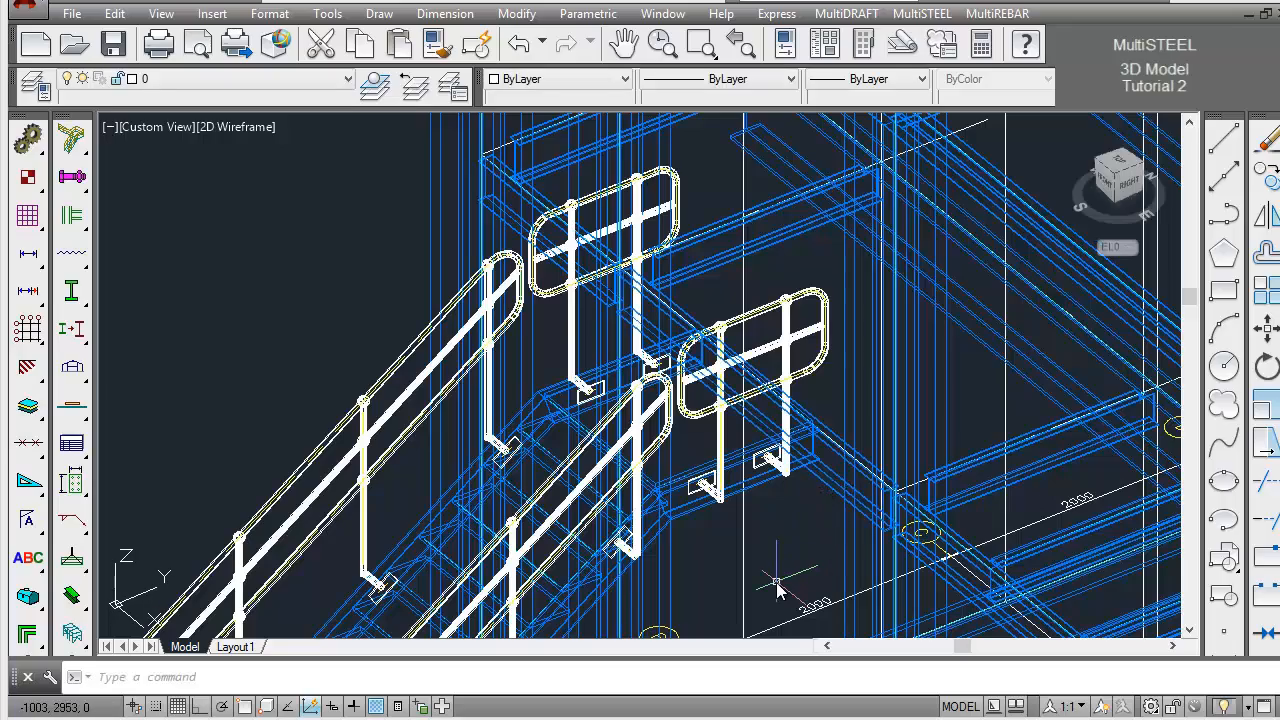
left_click(749, 52)
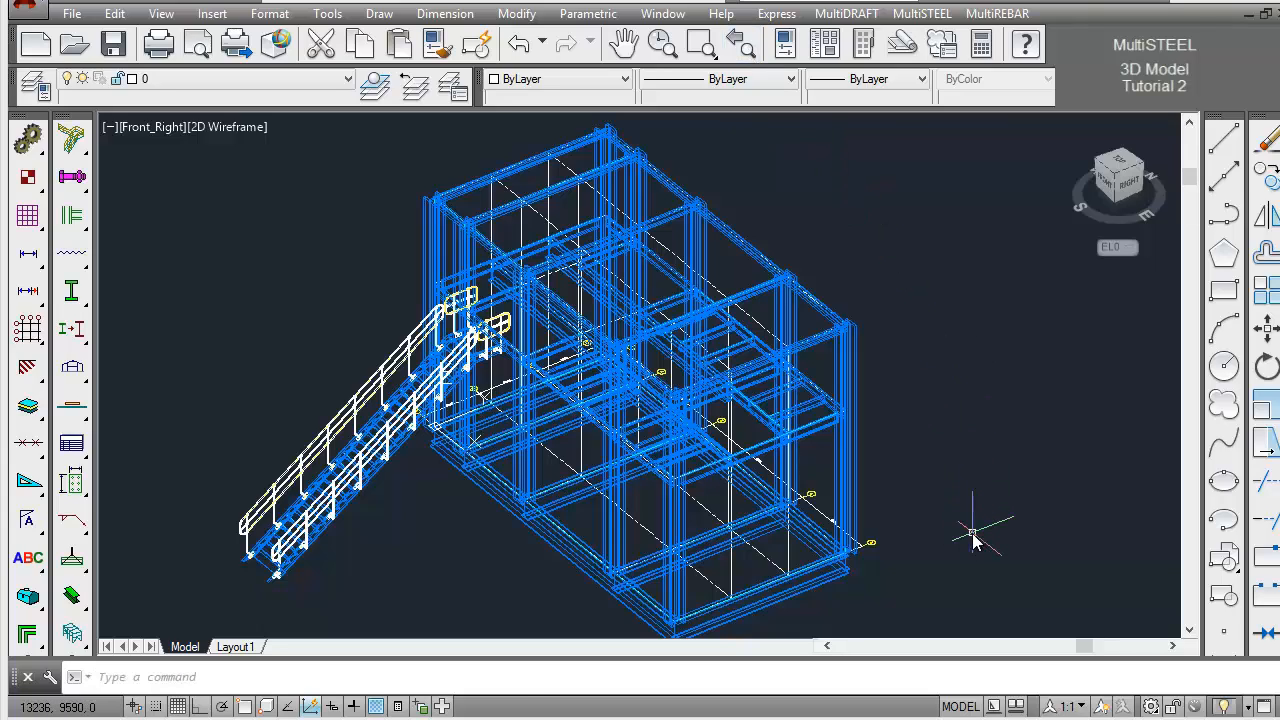
key("ctrl+z")
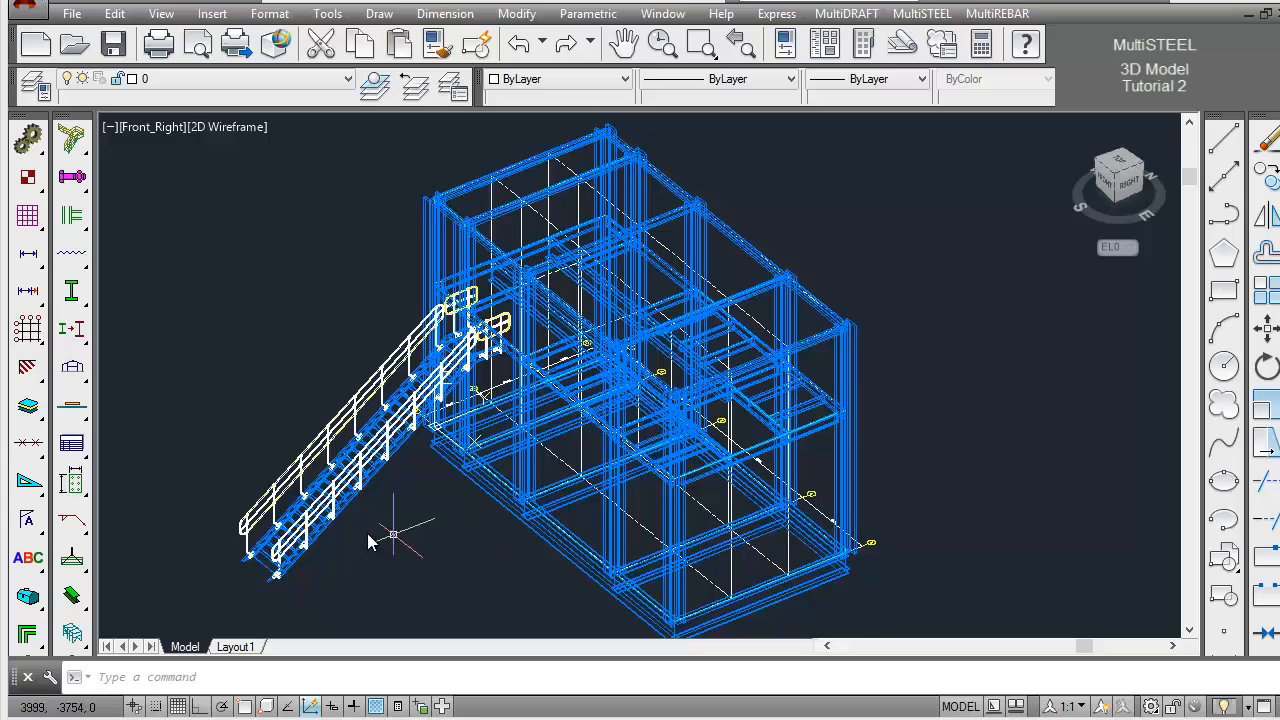
Show the outer EL0 and EL5000 beams on the short end of the frame opposite the stair as sticks
left_click_drag(84, 598, 196, 600)
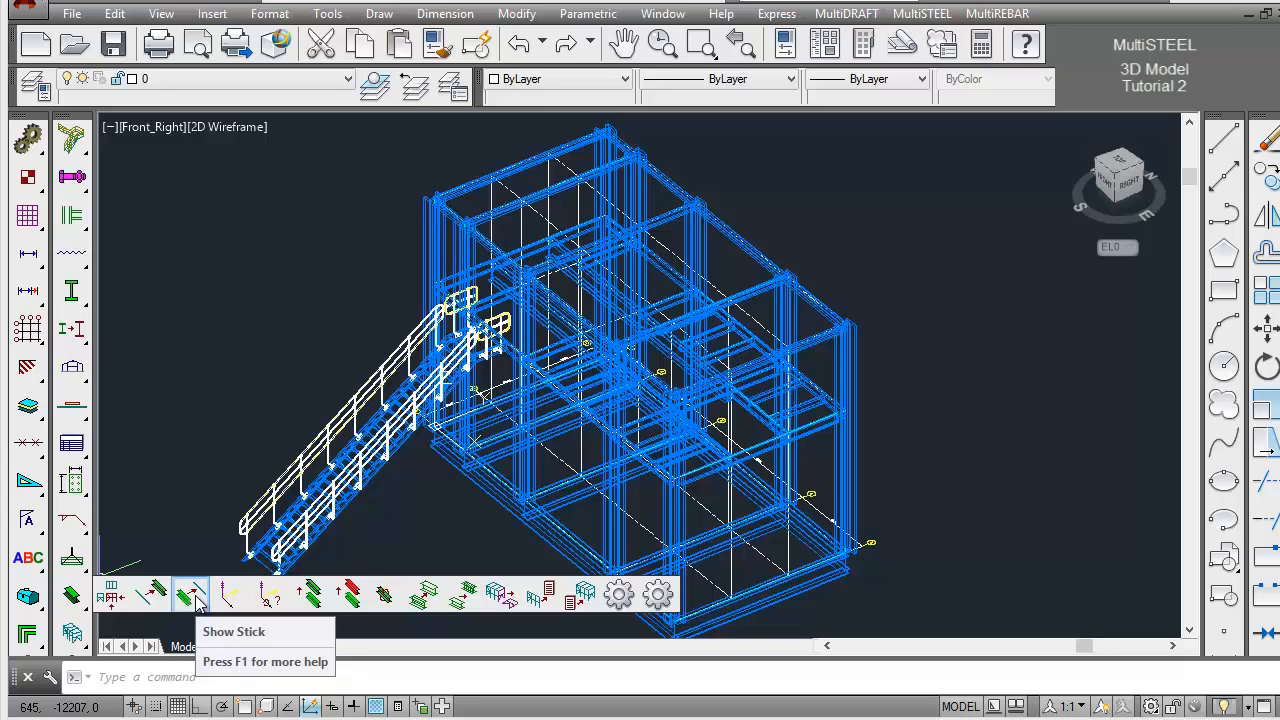
left_click_drag(196, 598, 196, 598)
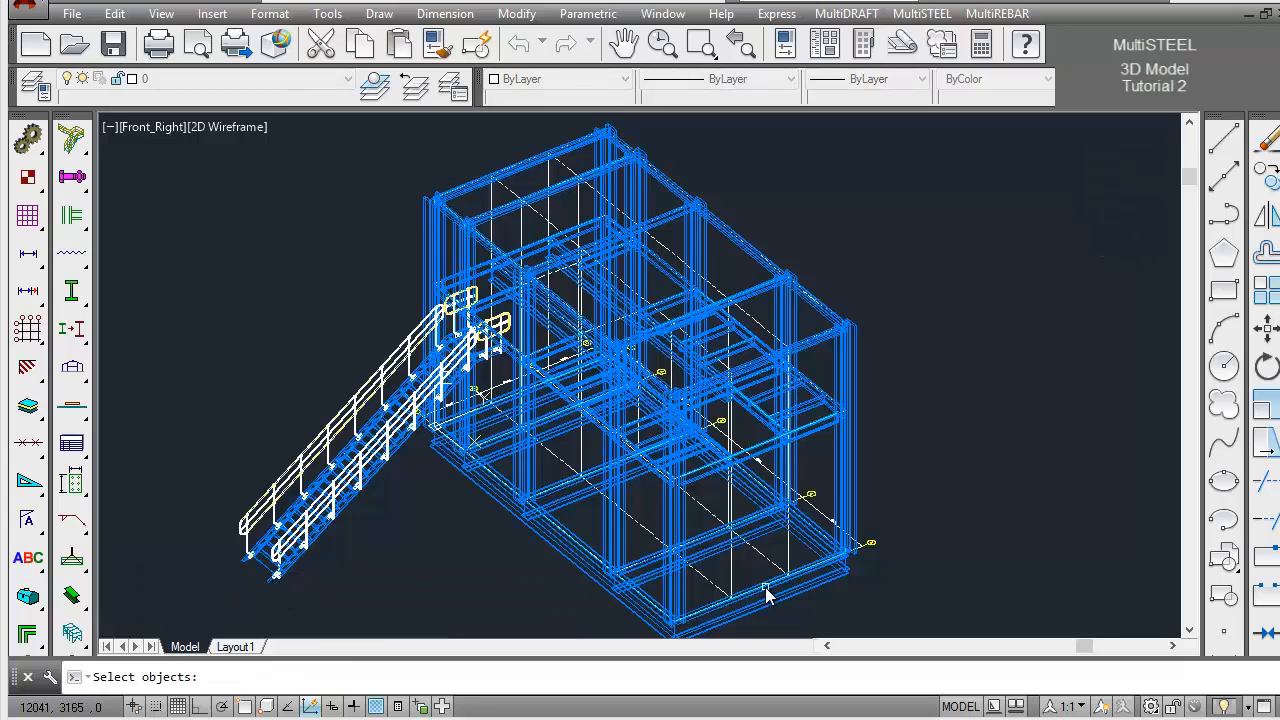
left_click(766, 447)
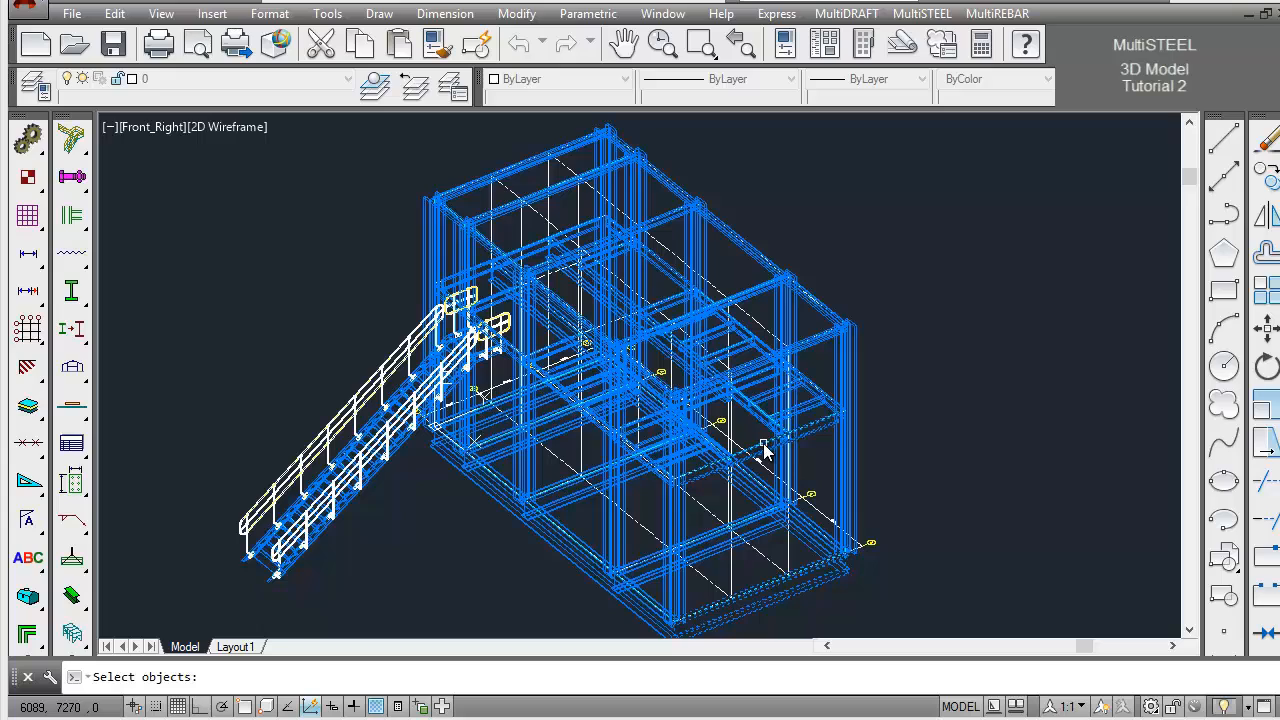
key("Return")
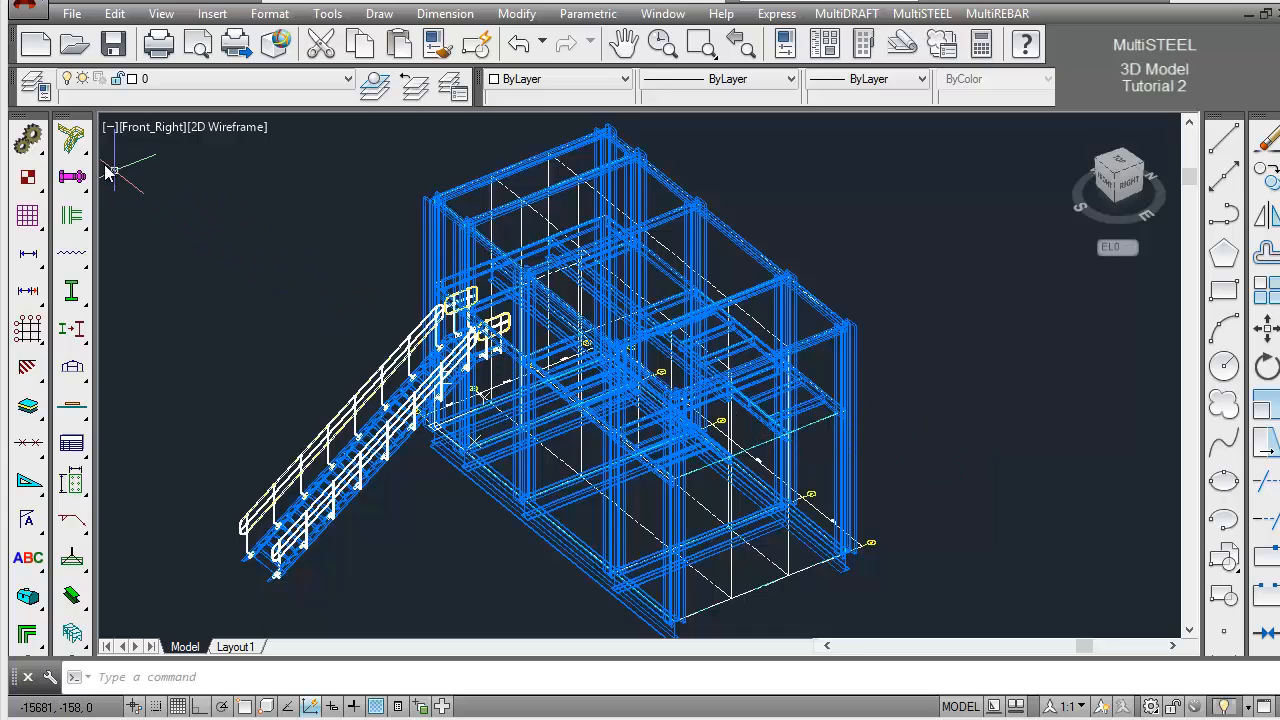
Set up ladder LAD001 with the UNNAMED style, rotation 0, Front exit, 3D draw mode, Simple representation, offset distance 300 and sideways distance 0
left_click(76, 143)
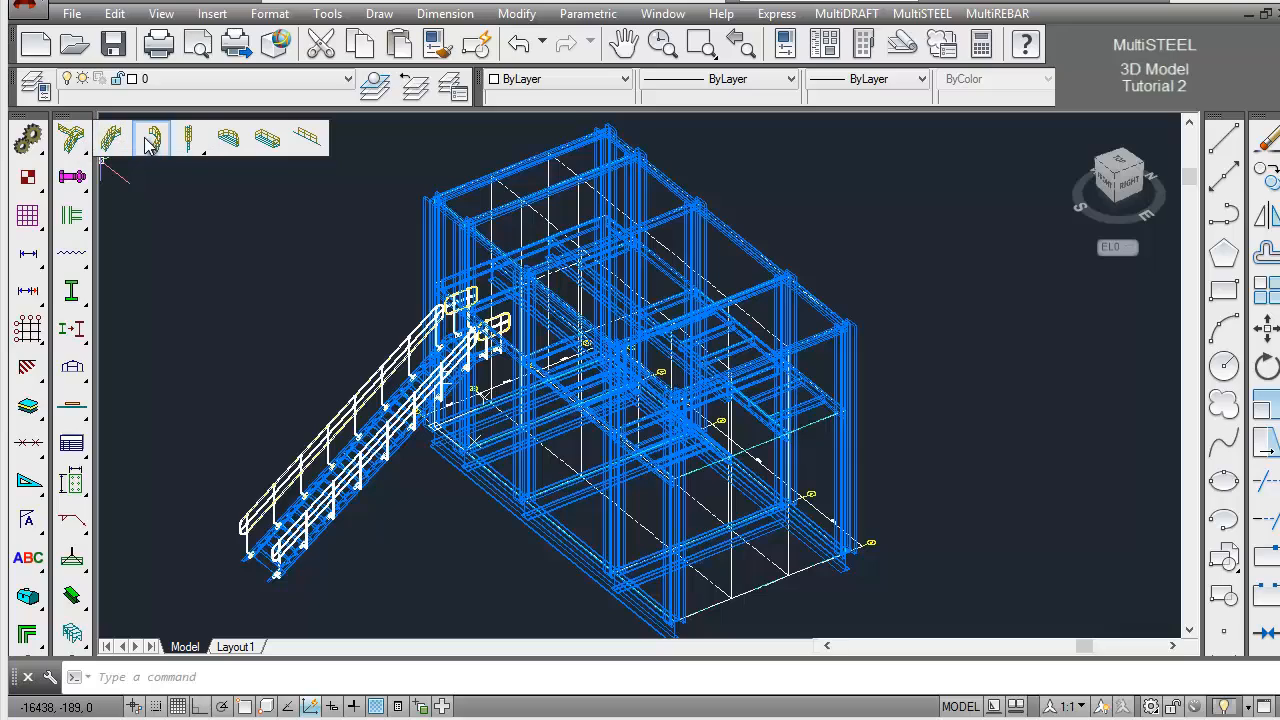
left_click(188, 140)
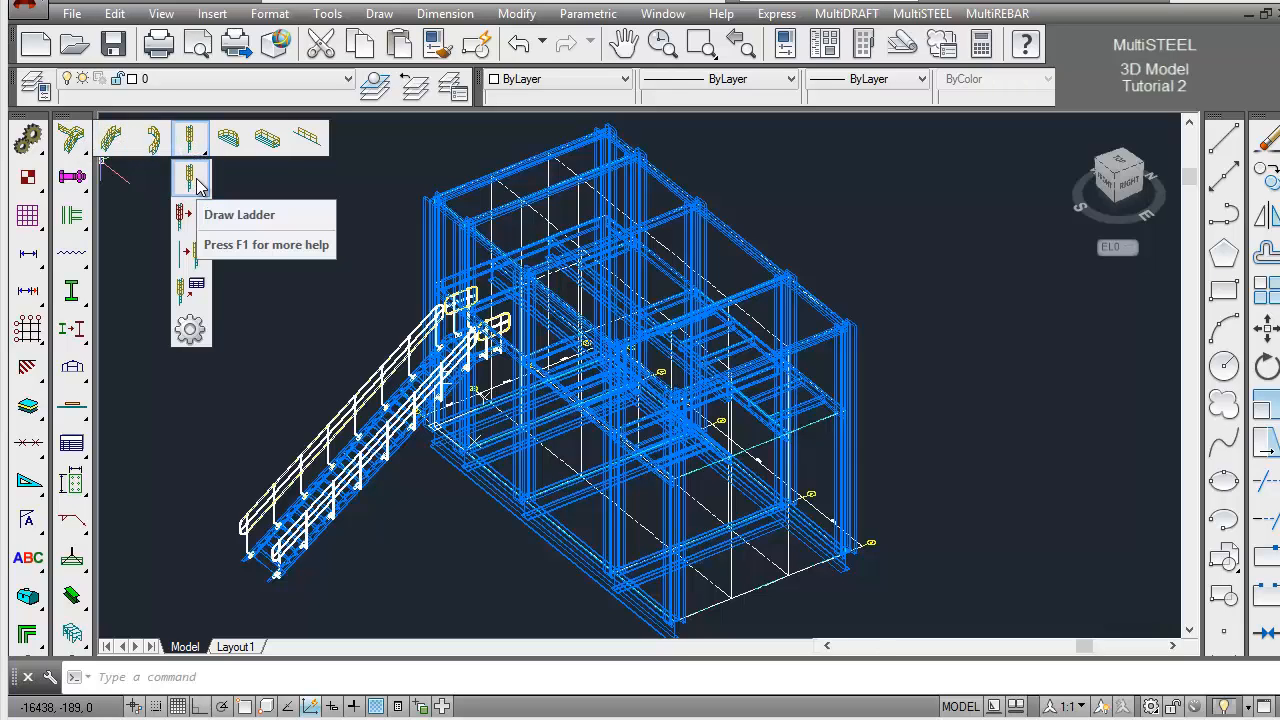
left_click(190, 178)
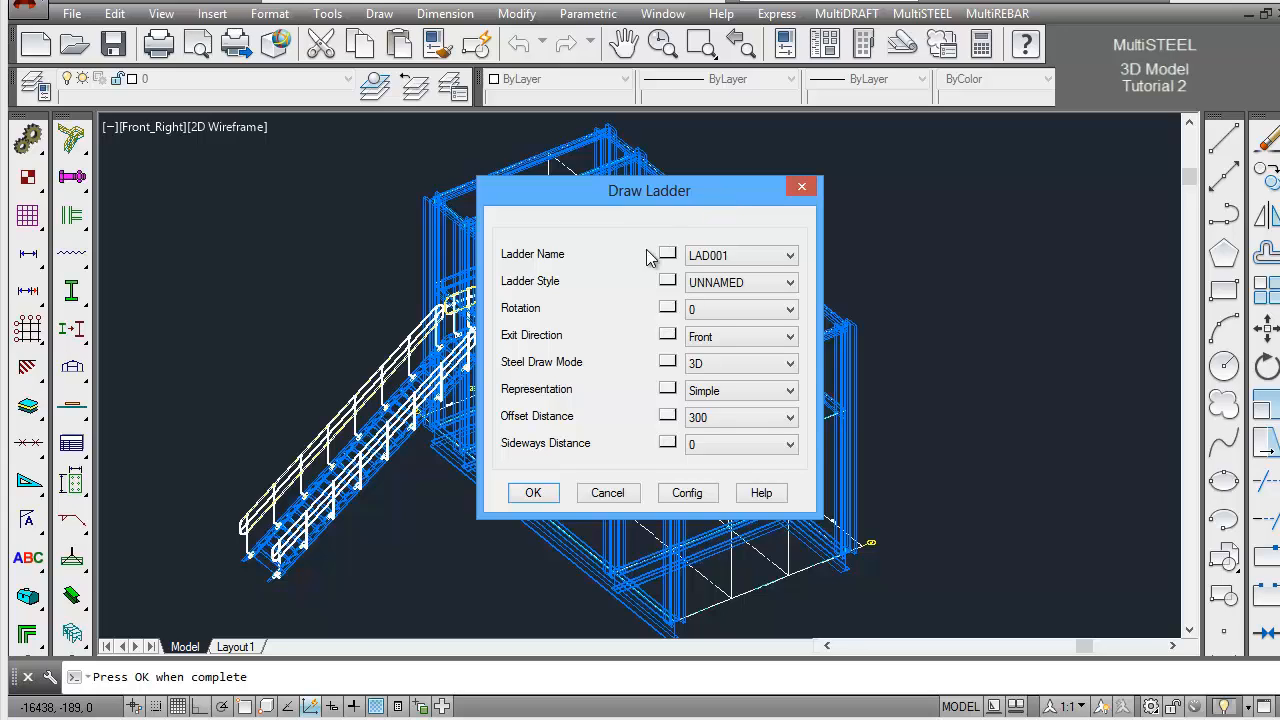
left_click(533, 494)
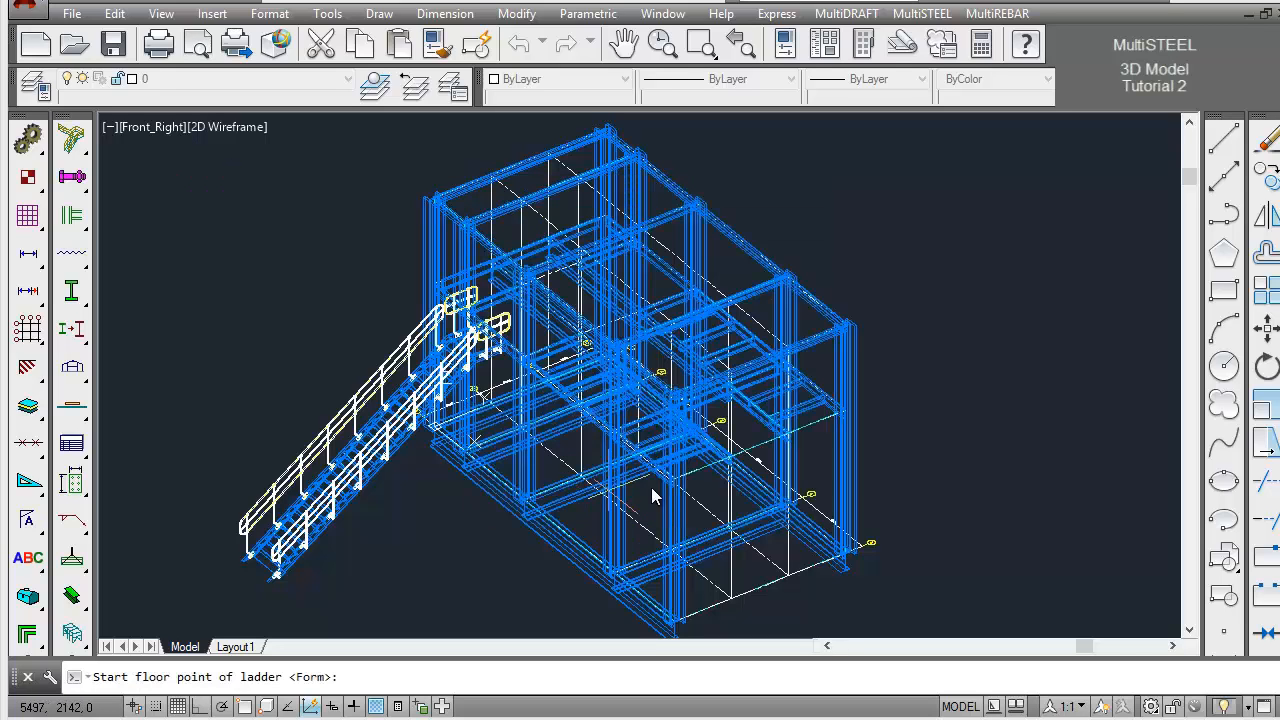
Place the ladder from the midpoint of the EL0 end stick beam to the midpoint of the EL5000 stick beam above it
right_click(997, 541, "shift")
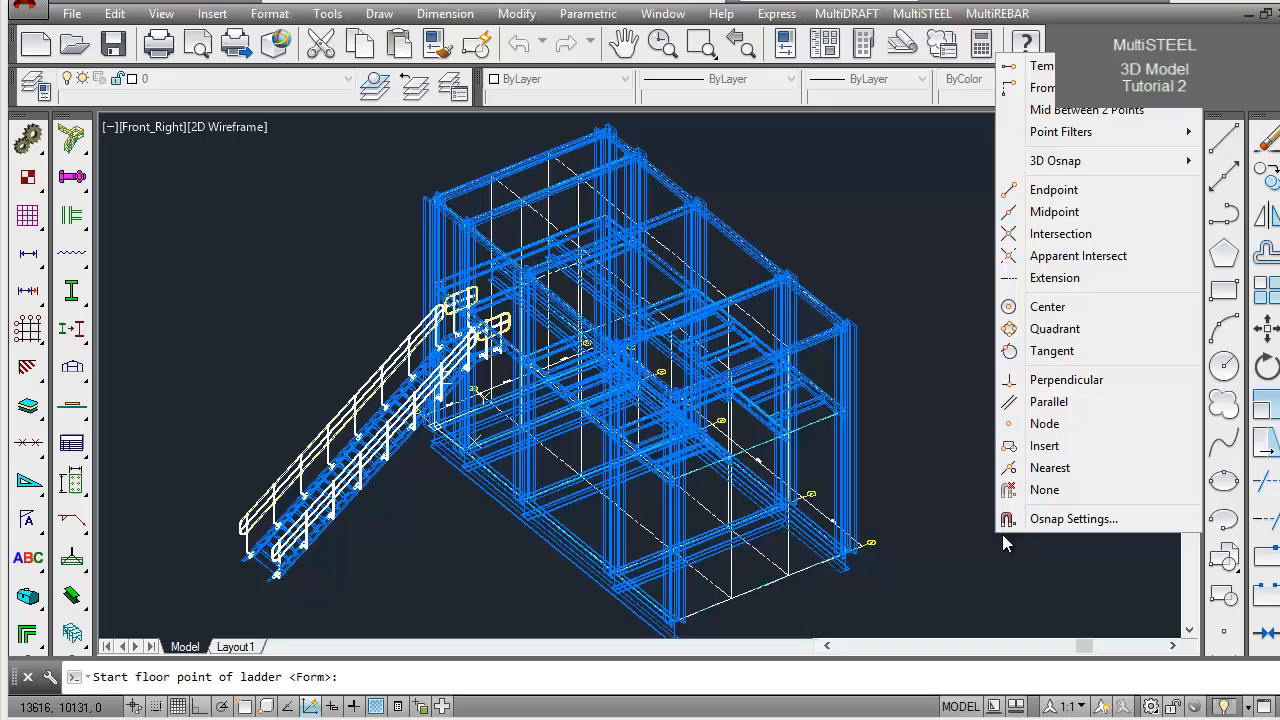
left_click(1046, 214)
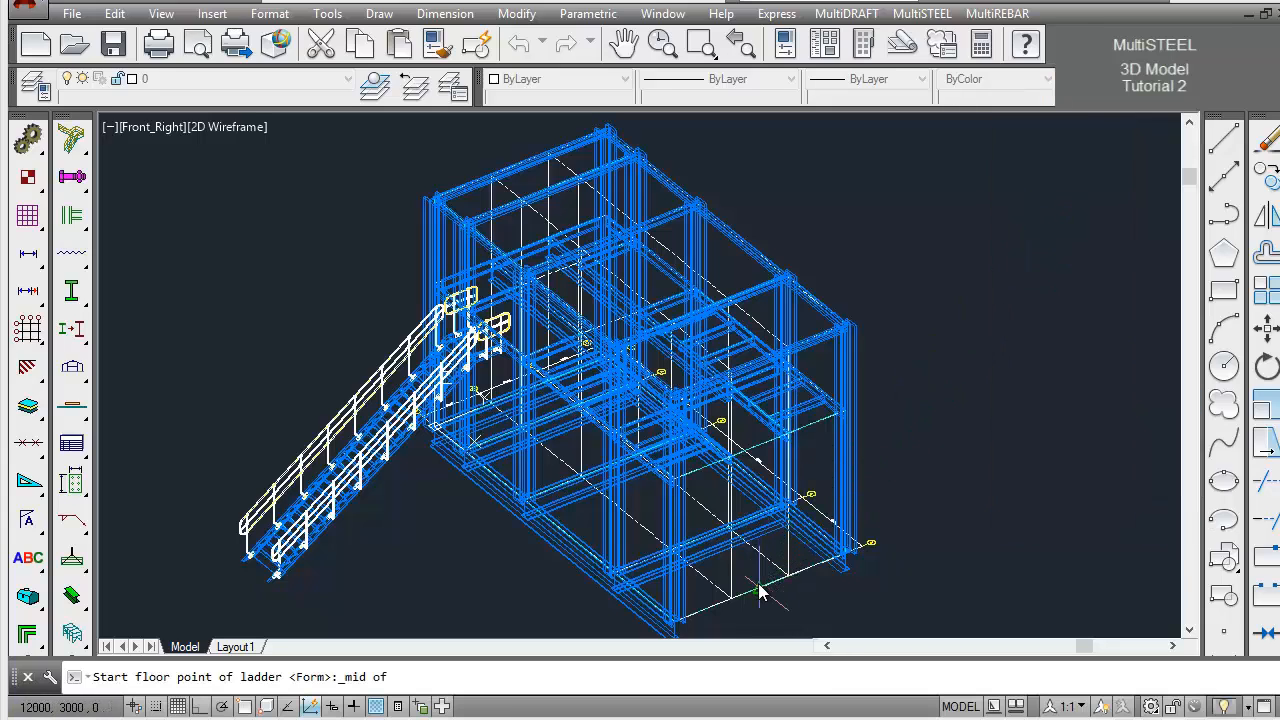
left_click(760, 592)
right_click(953, 326, "shift")
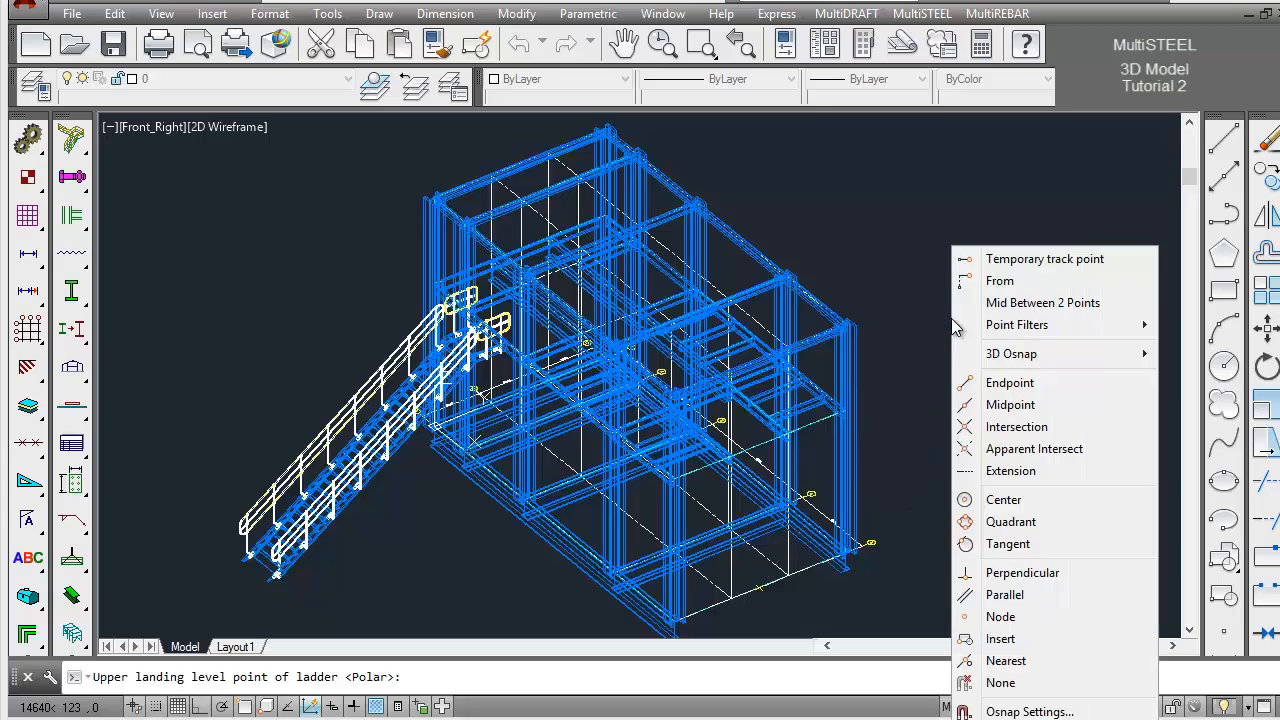
left_click(1005, 405)
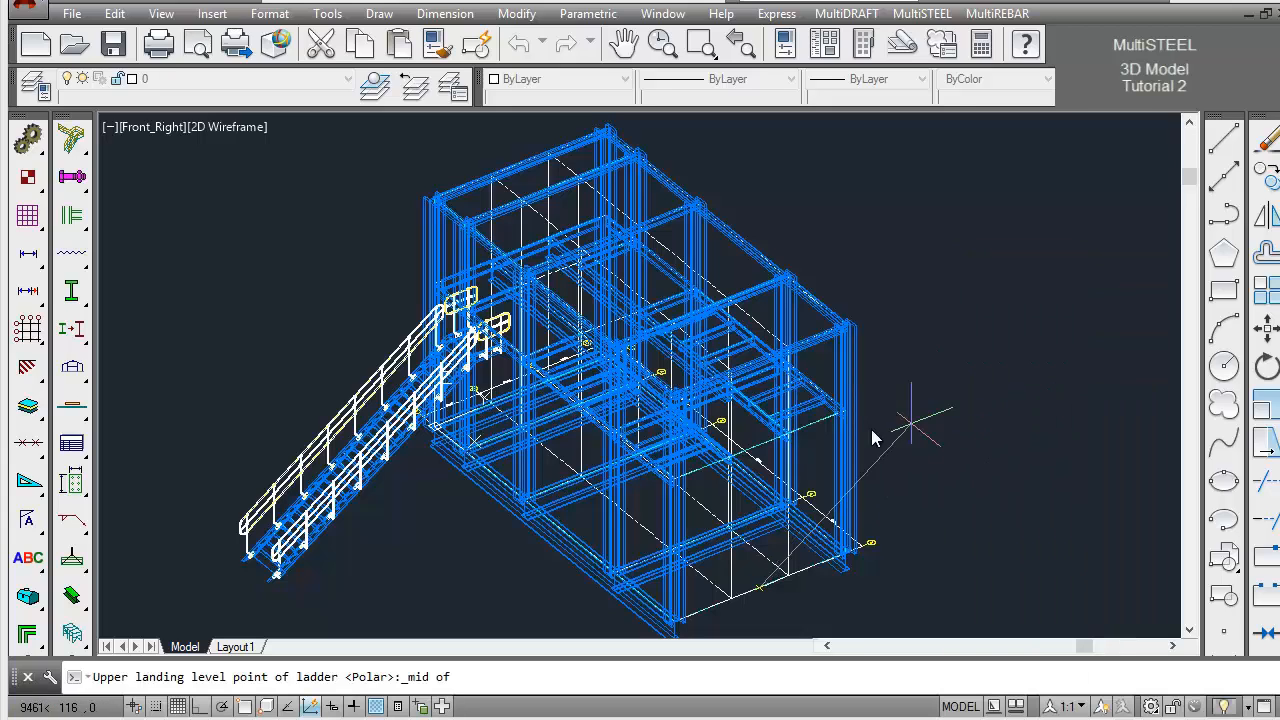
left_click(755, 450)
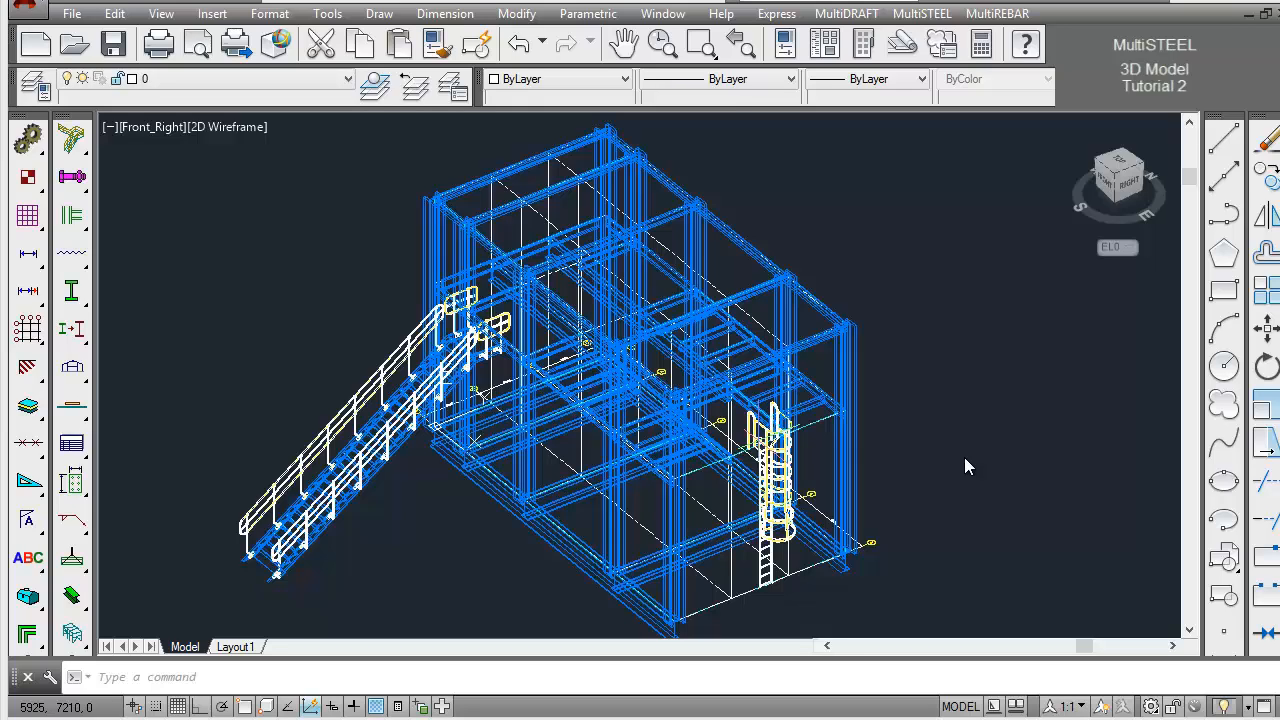
Show the EL0 and EL5000 end beams at the ladder in 3D representation and return to the overall view
left_click(700, 44)
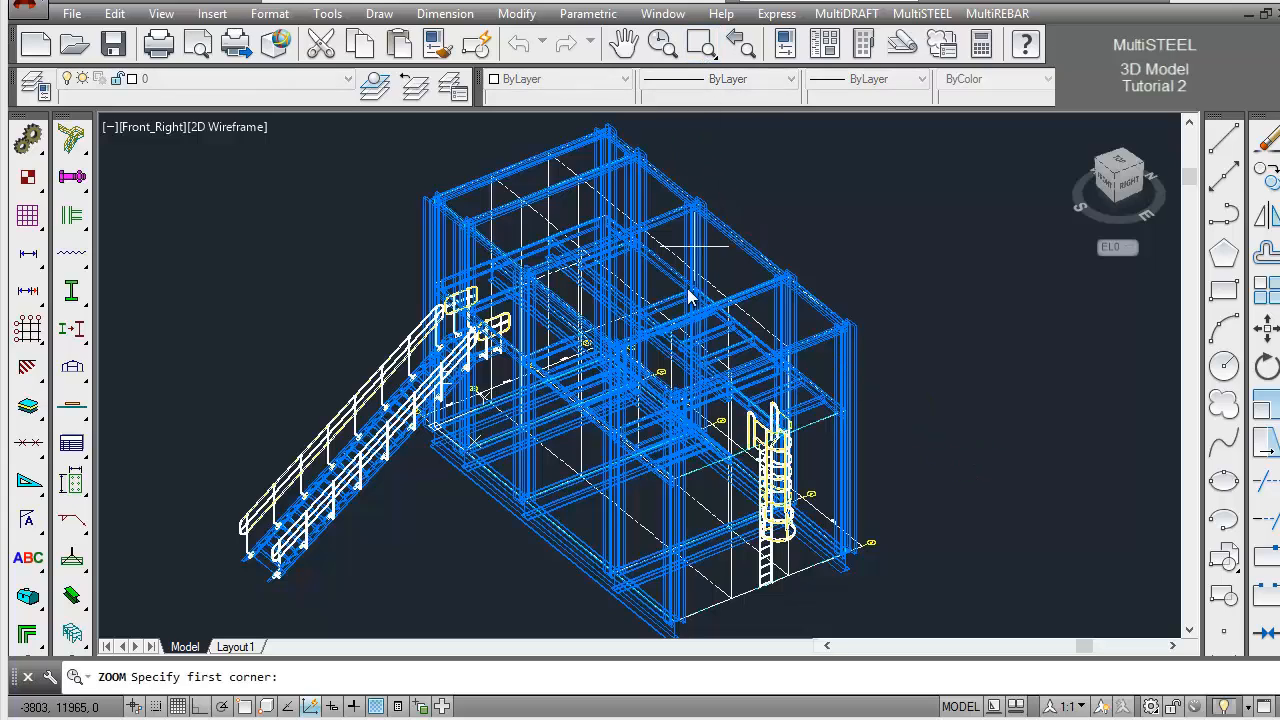
left_click(650, 388)
left_click(866, 615)
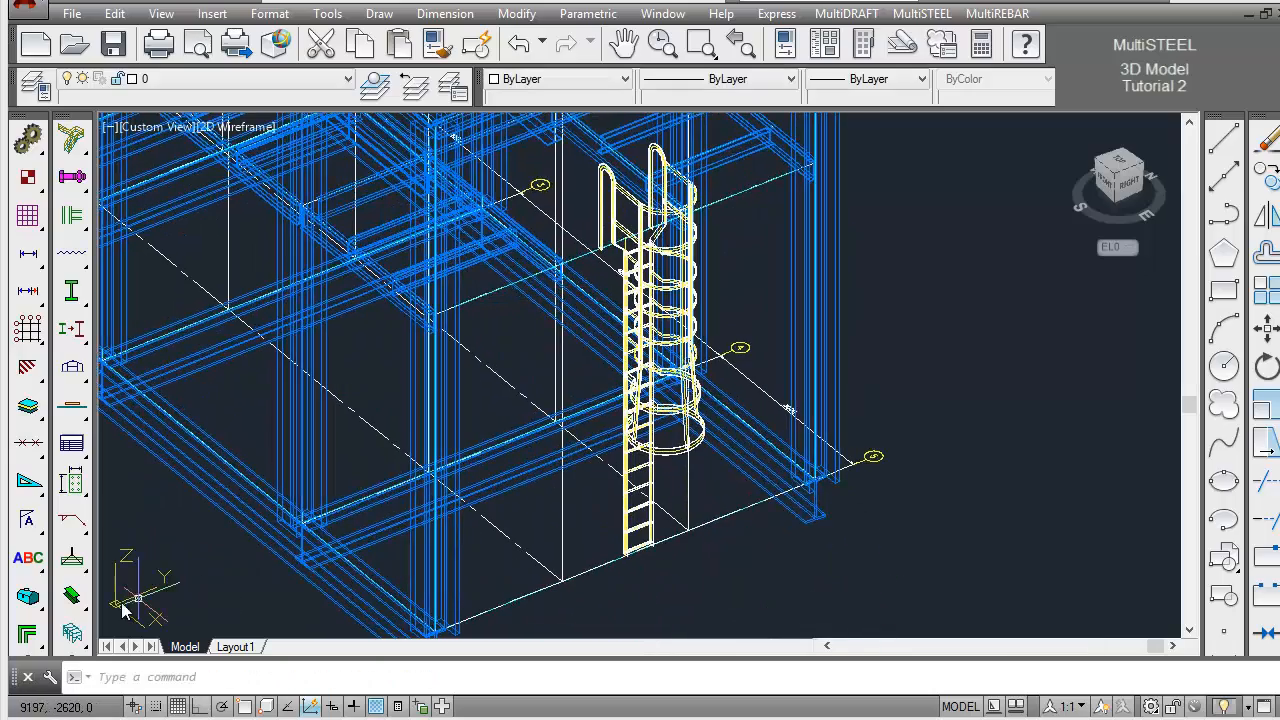
left_click_drag(72, 596, 155, 605)
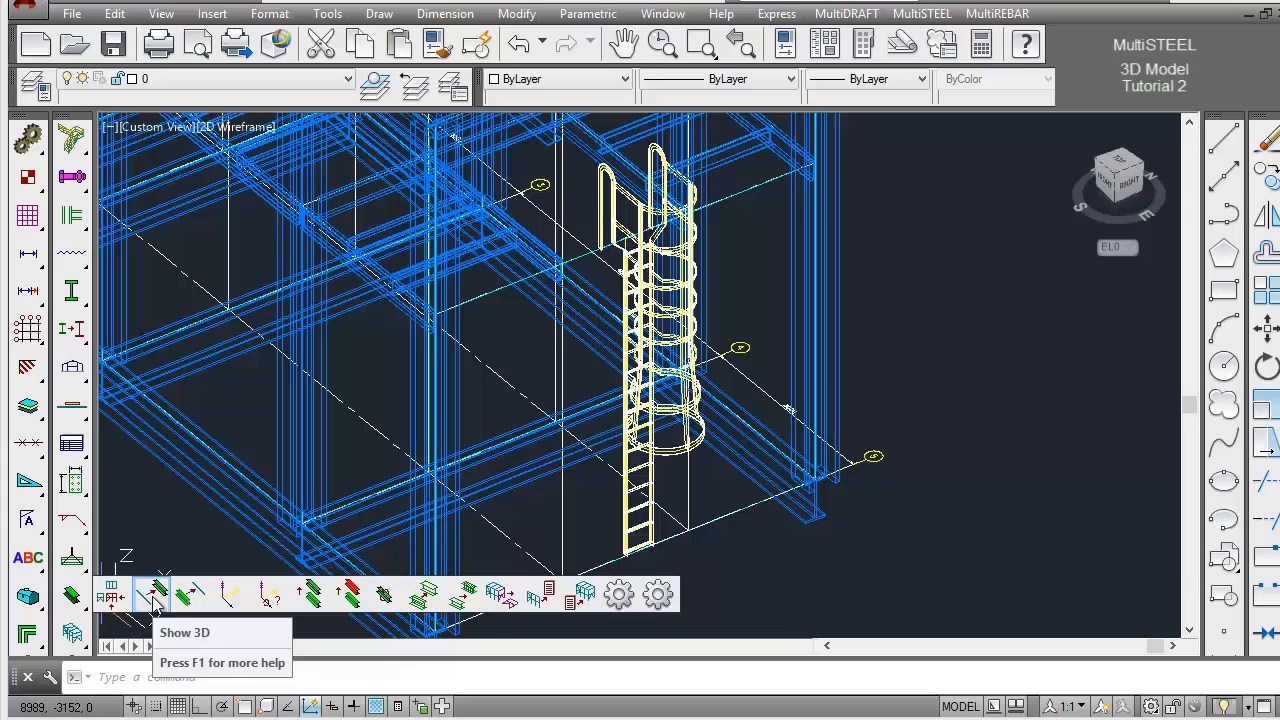
left_click_drag(153, 605, 153, 605)
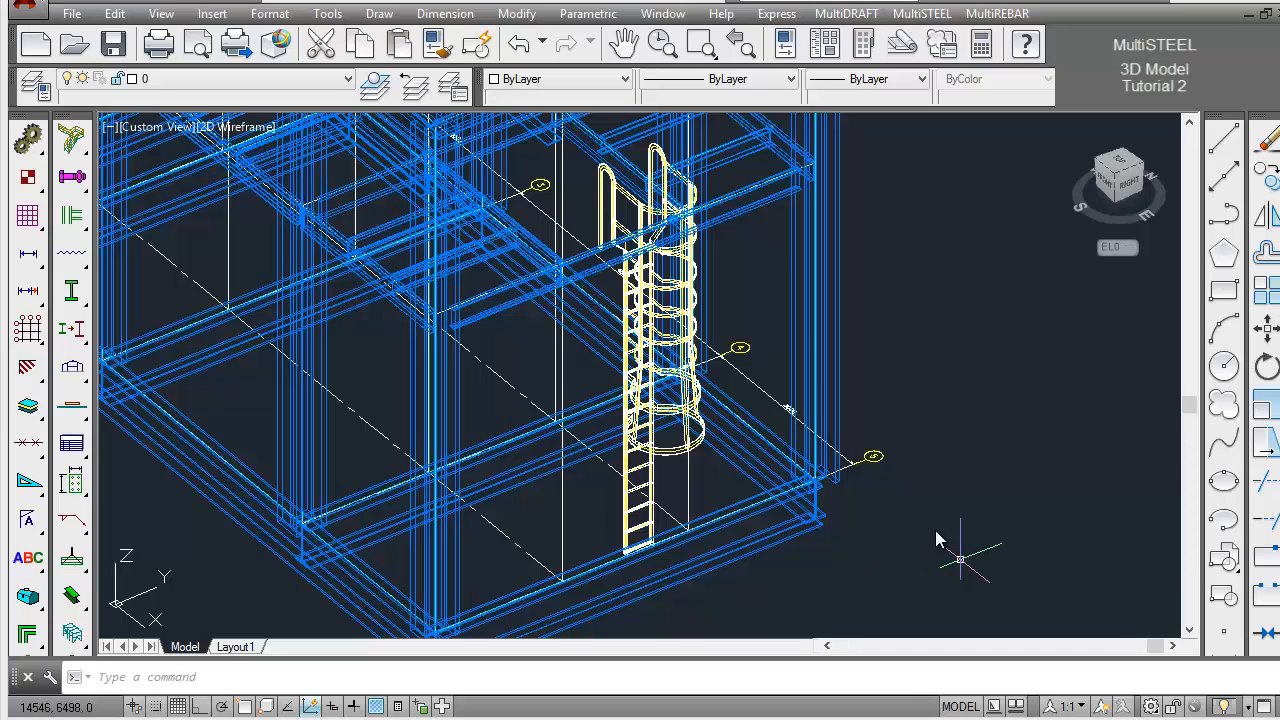
left_click(741, 55)
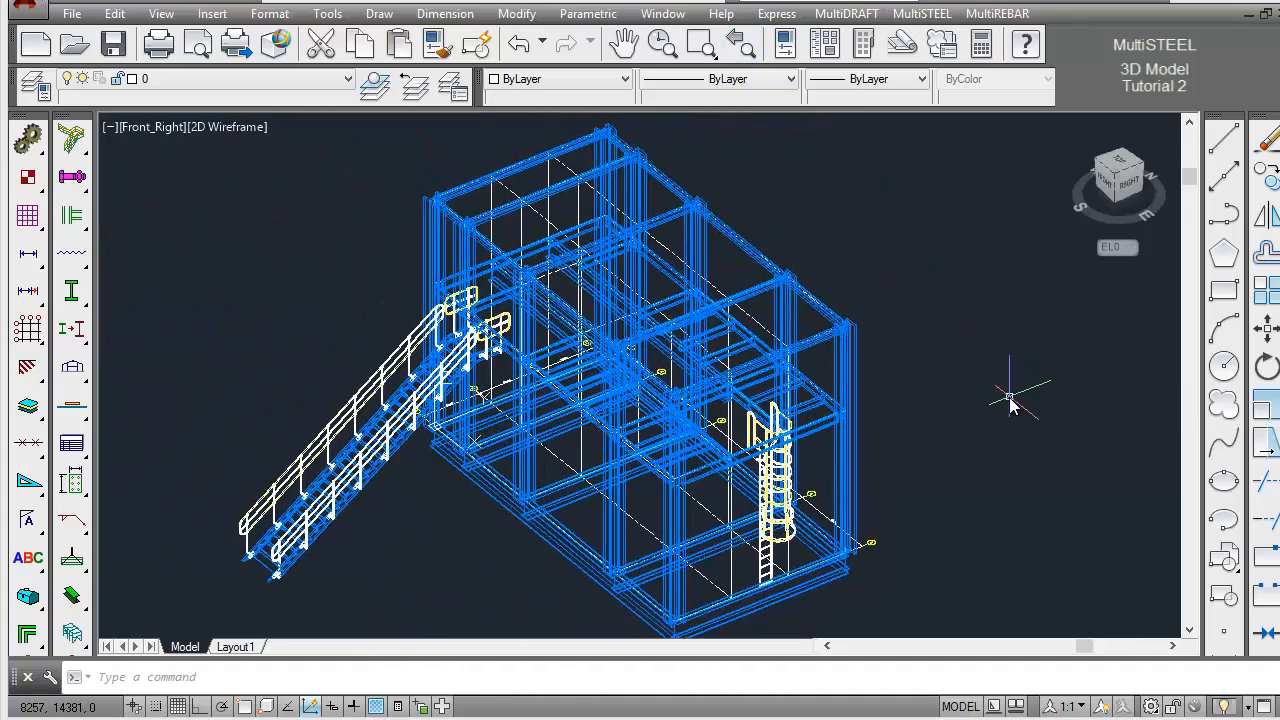
key("ctrl+z")
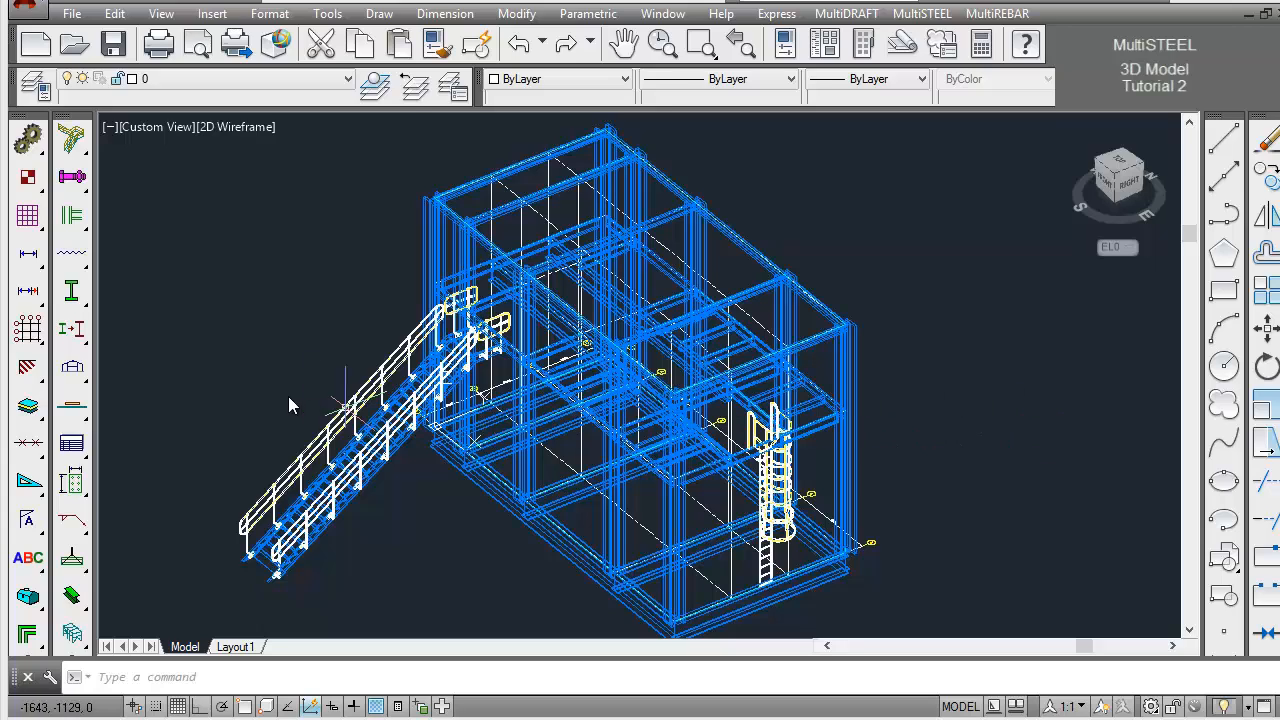
Show the perimeter beams of the EL8000 level as sticks on all four sides of the frame
left_click_drag(80, 338, 190, 338)
left_click(523, 177)
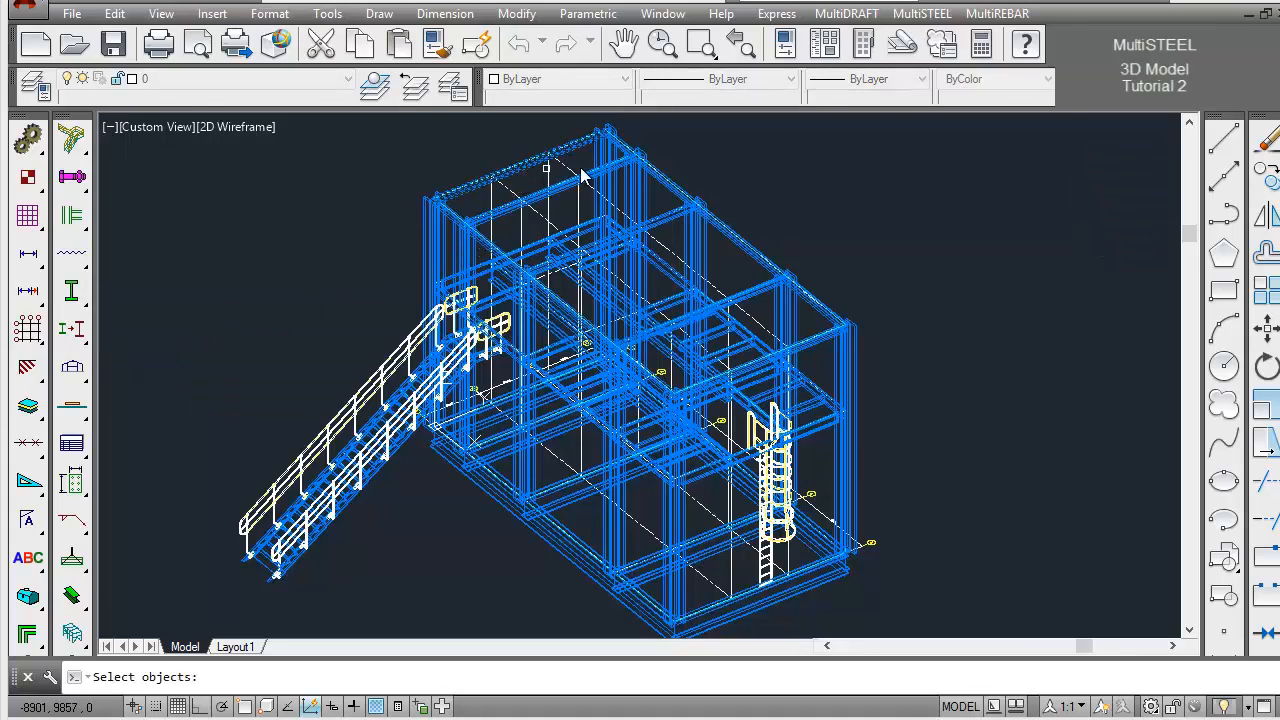
left_click(630, 152)
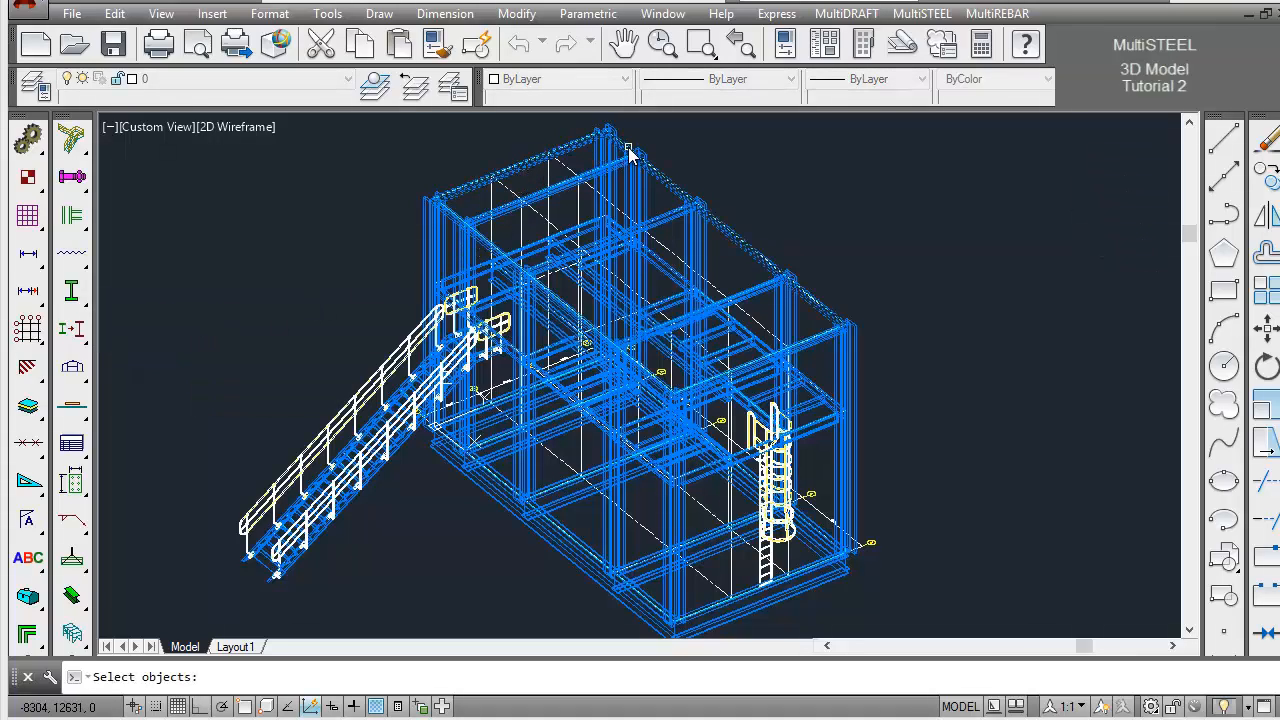
left_click(806, 342)
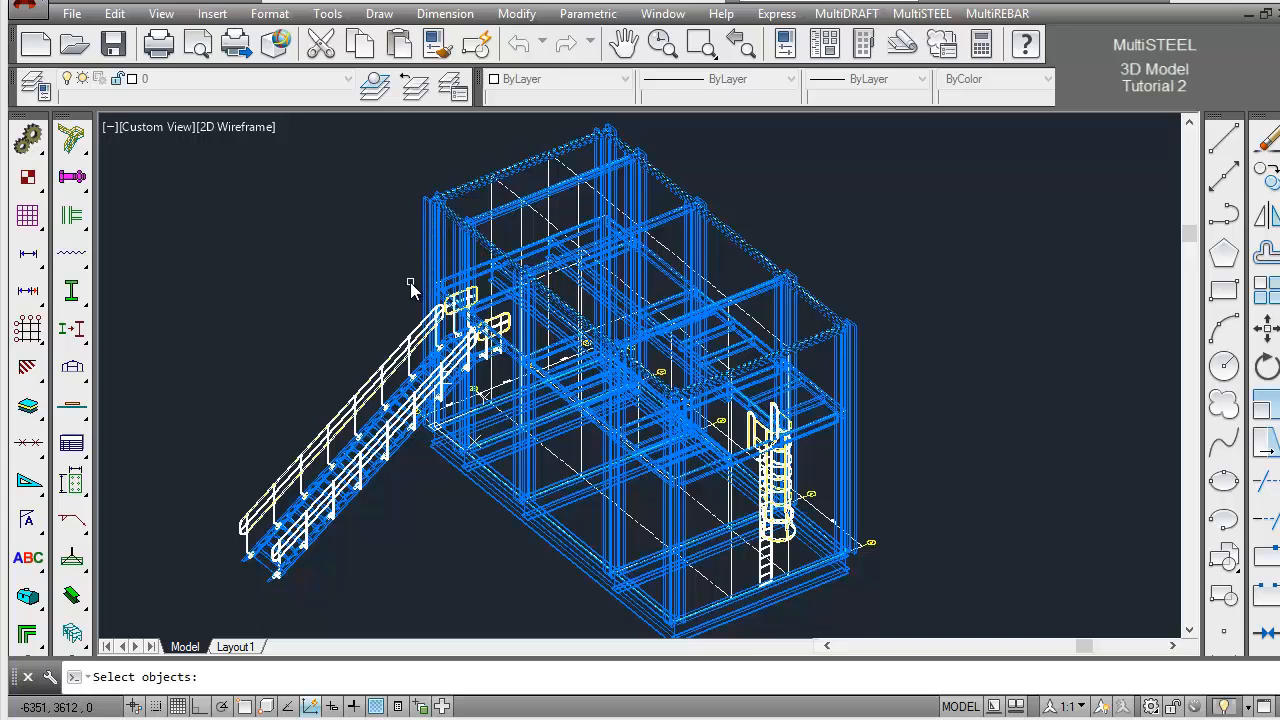
key("Return")
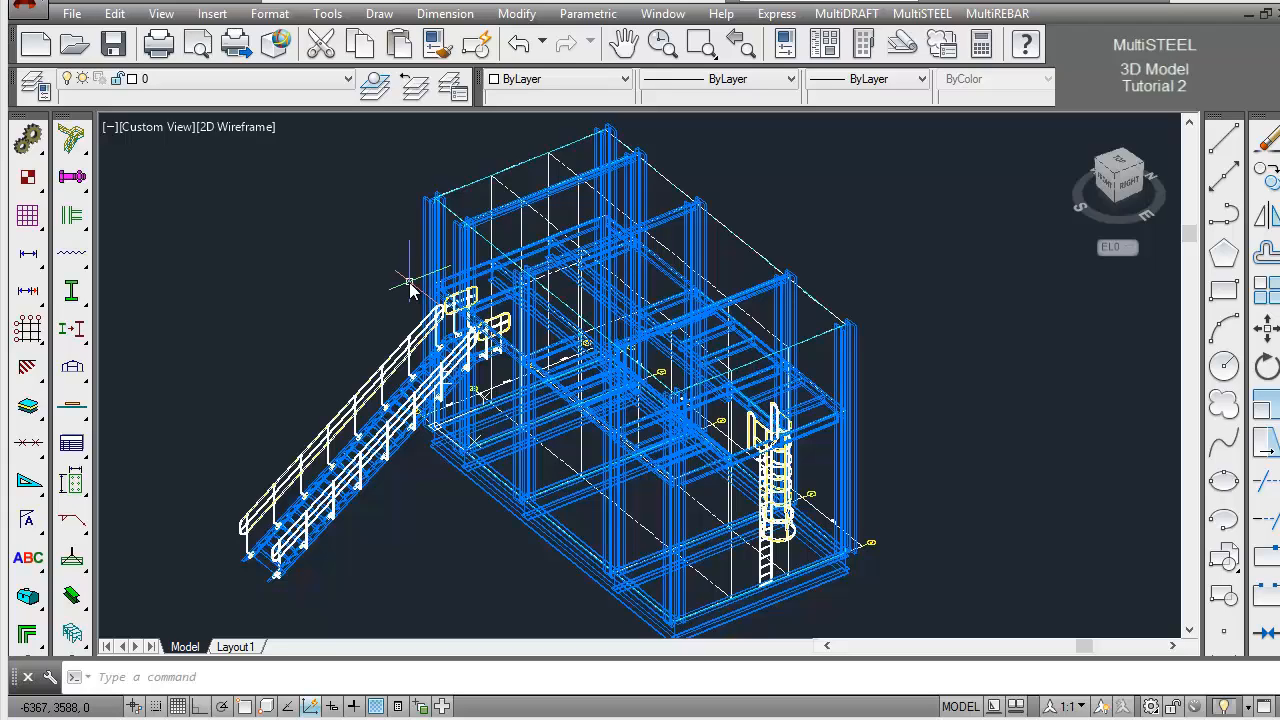
Start a handrail with UNNAMED name and style, Plan View direction and Pick points method at the EL8000 rear corner on the ladder end
mouse_move(82, 152)
left_mouse_down()
mouse_move(115, 140)
mouse_move(307, 148)
left_mouse_up()
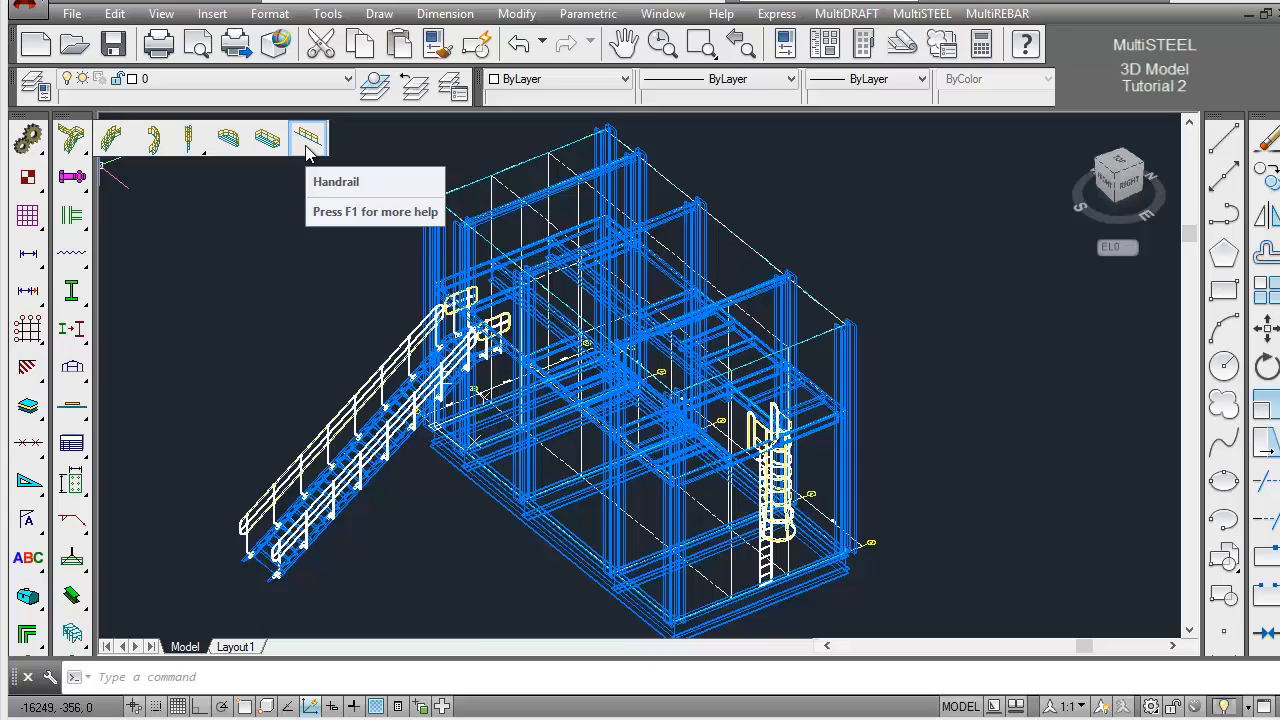
left_click(307, 148)
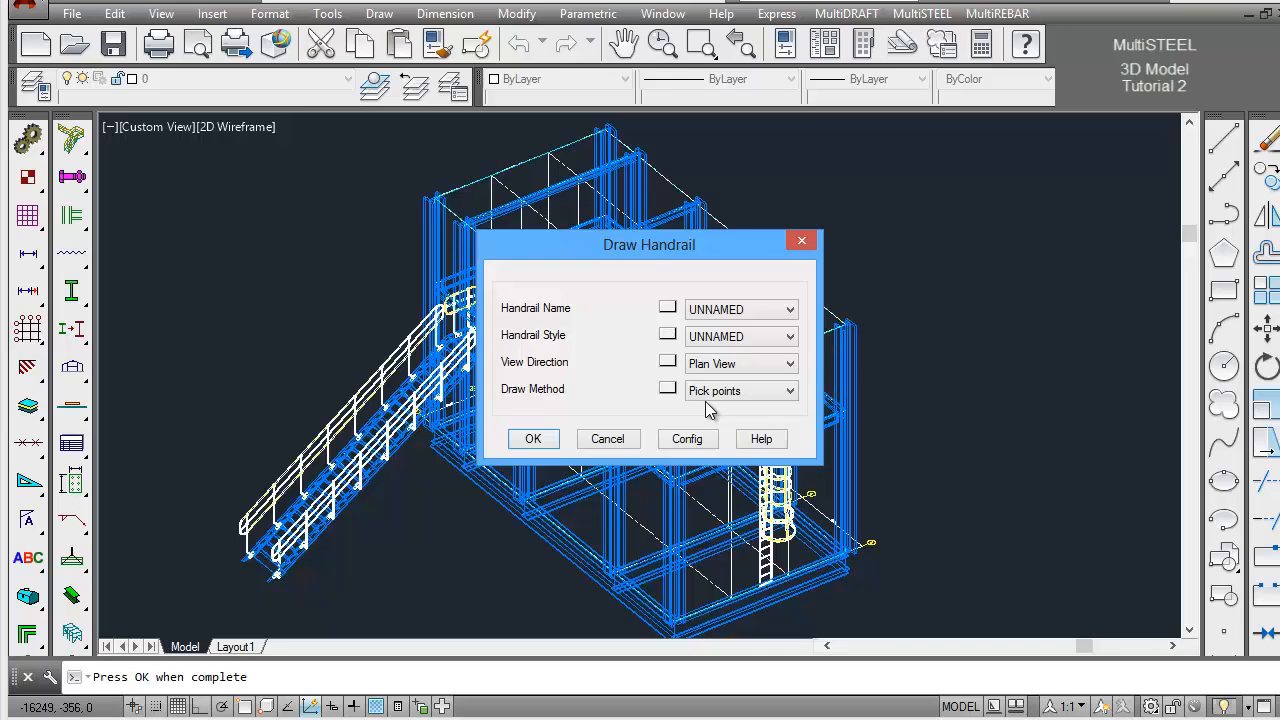
left_click(536, 440)
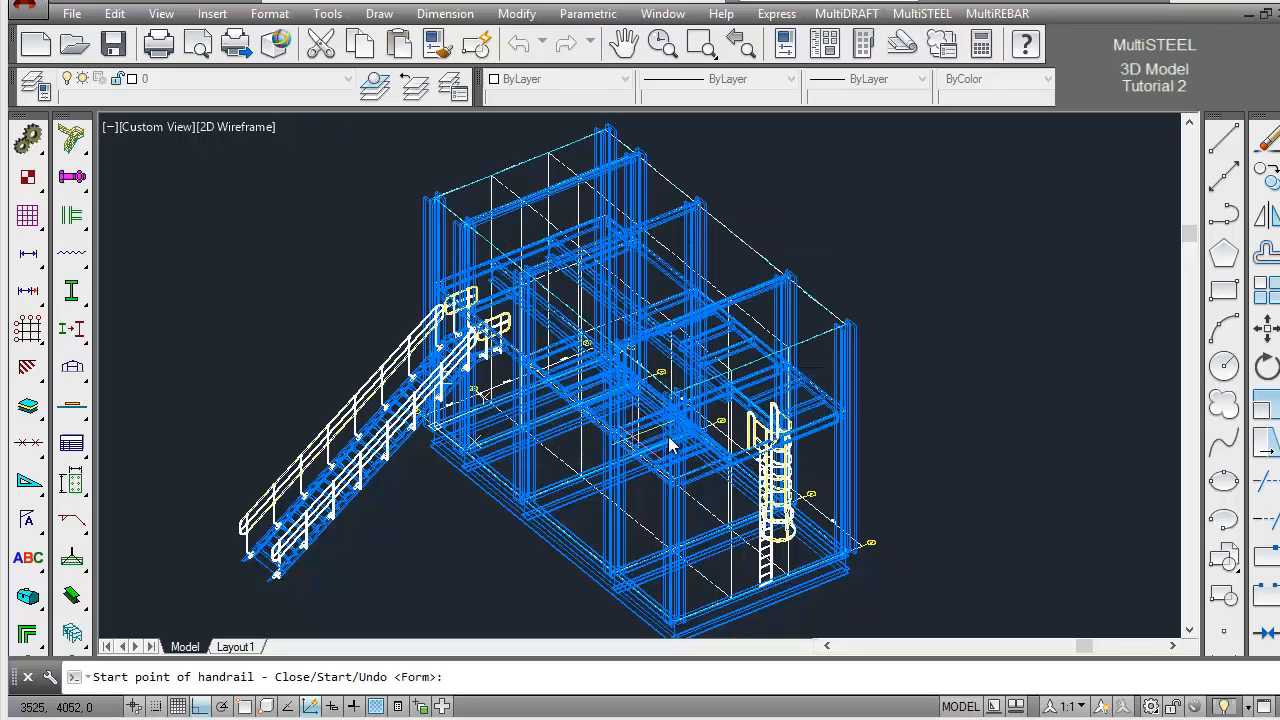
right_click(920, 248, "shift")
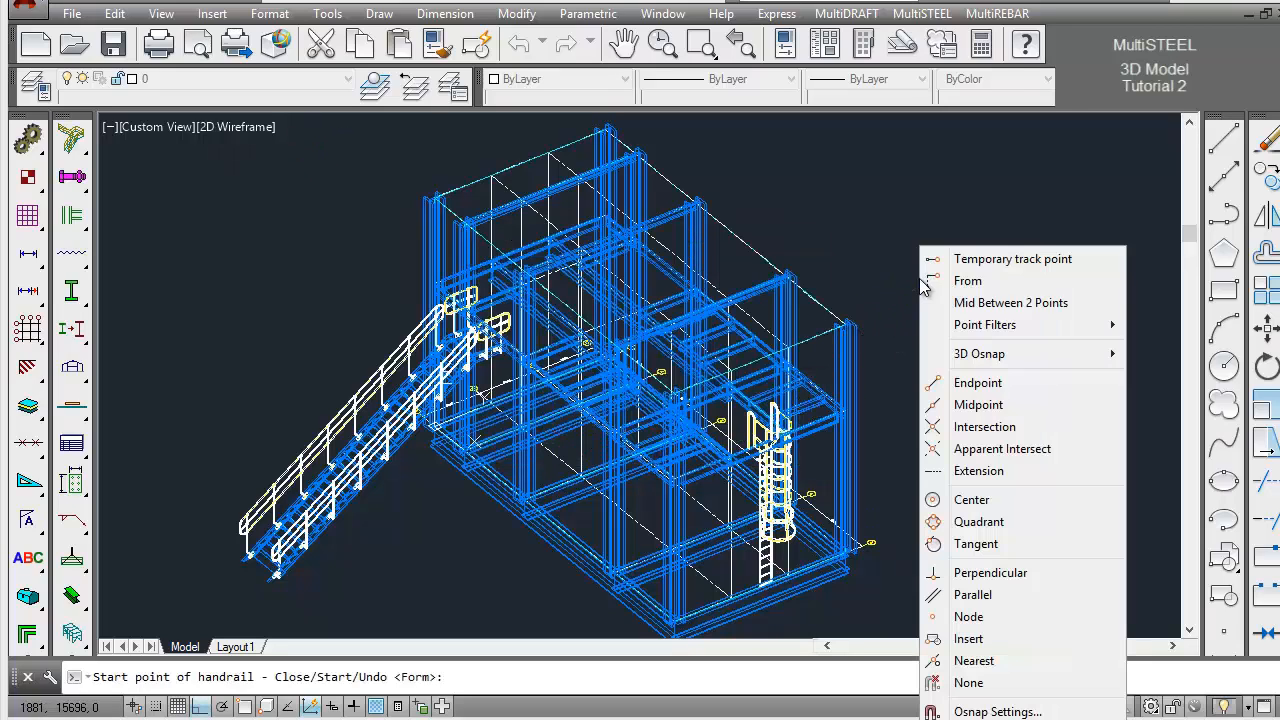
left_click(978, 384)
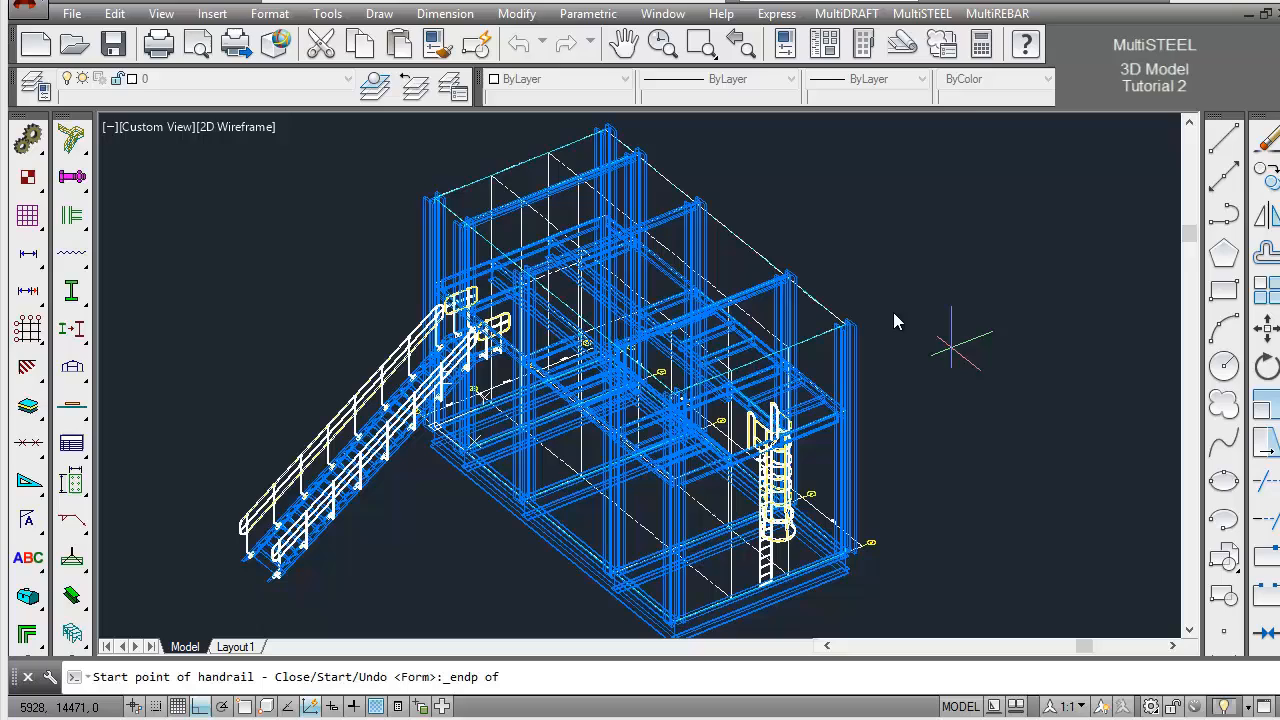
left_click(833, 314)
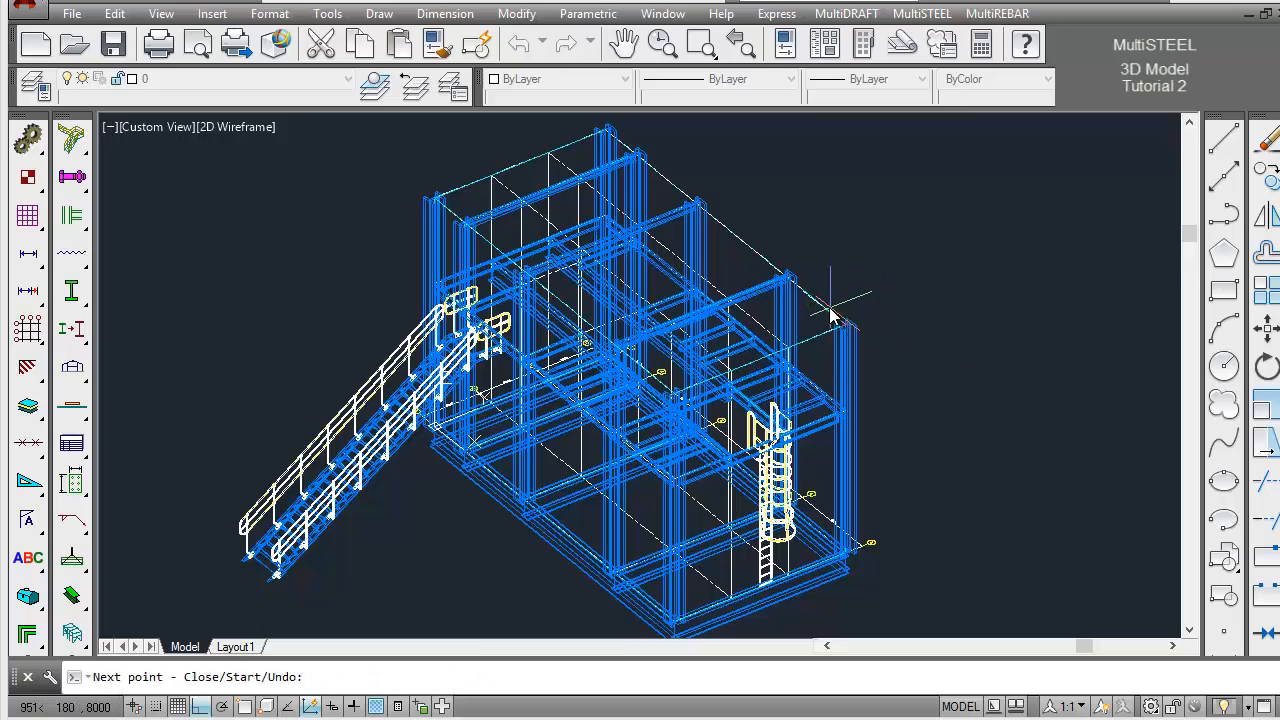
Run the handrail along the rear long side of EL8000 to the endpoint at the far corner on the stair end
right_click(801, 230, "shift")
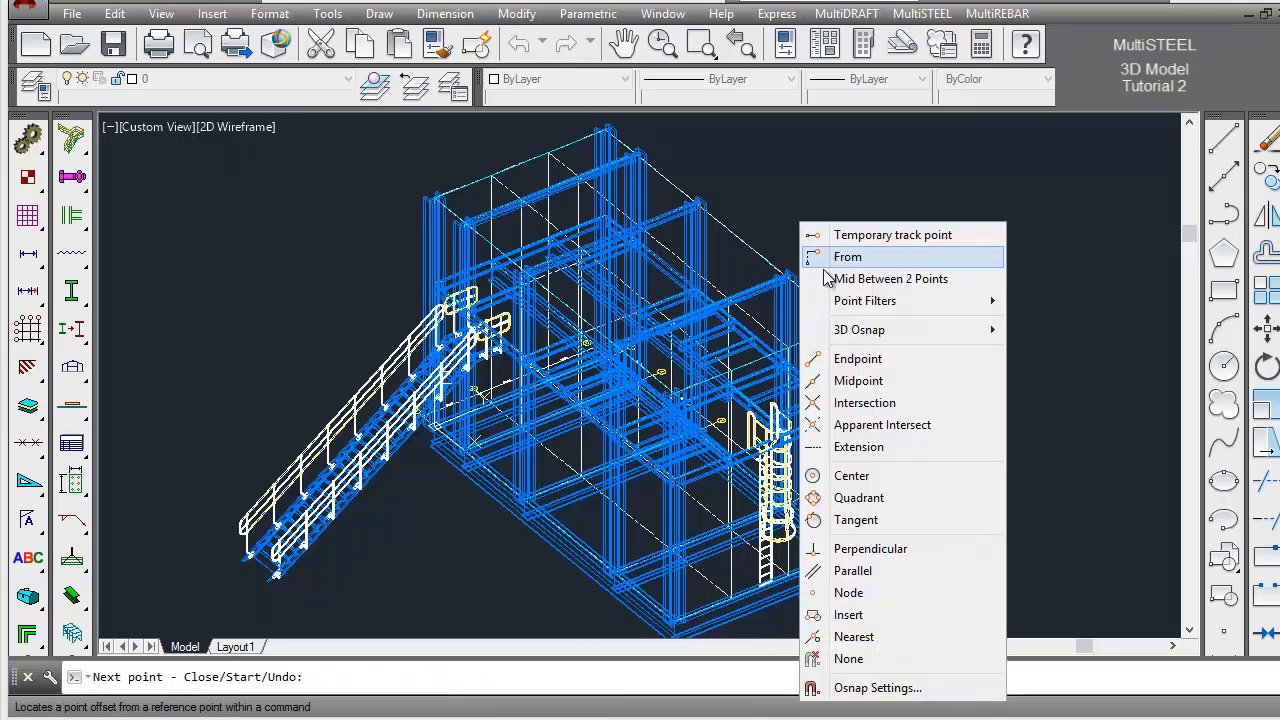
left_click(862, 356)
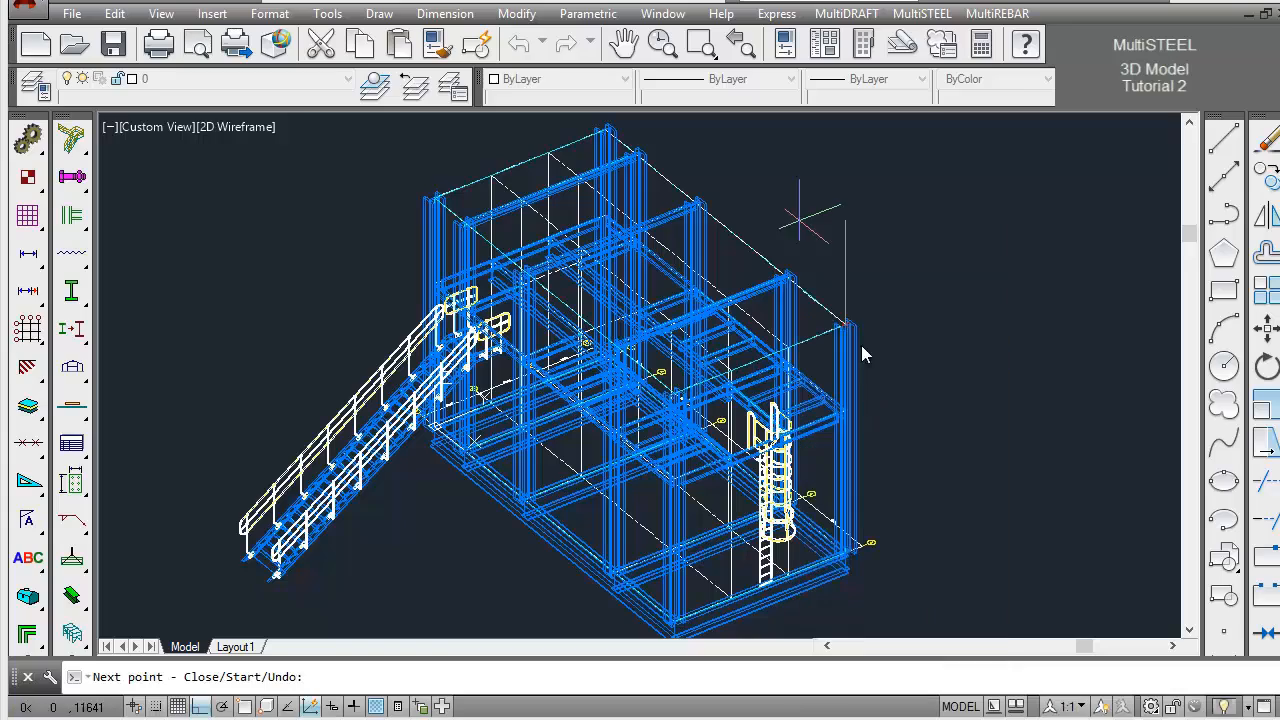
left_click(701, 44)
left_click(403, 121)
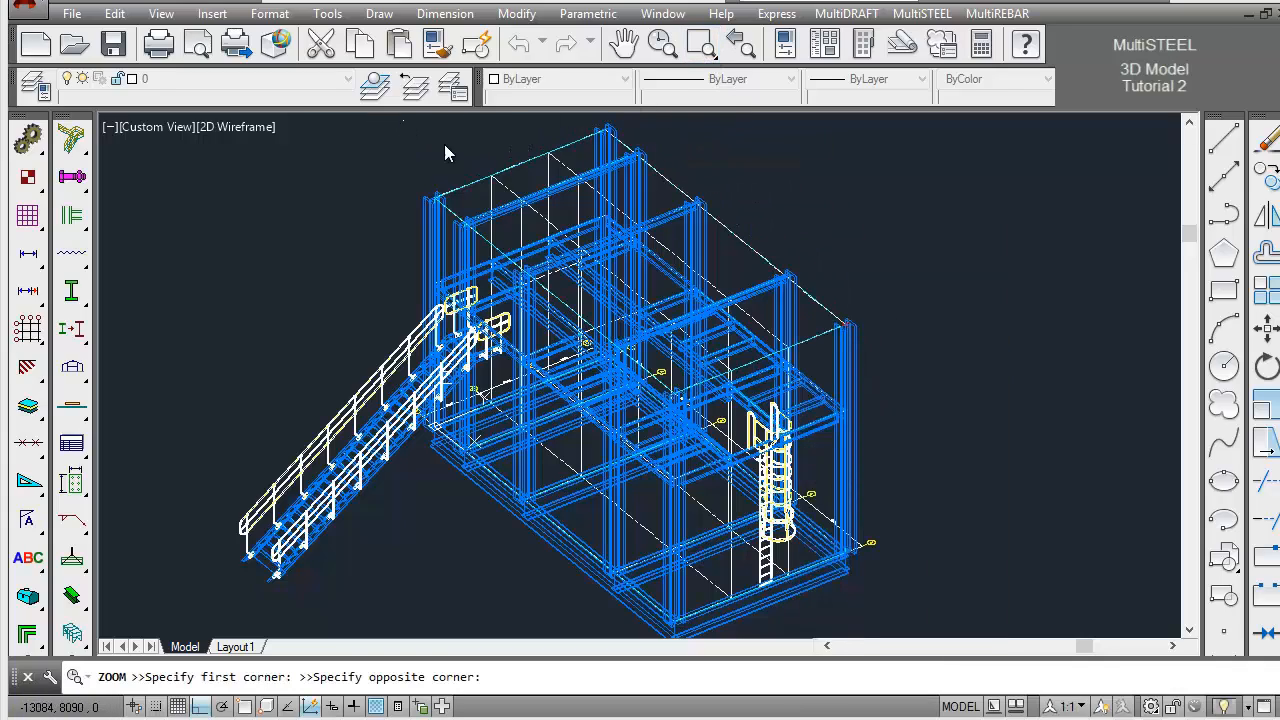
left_click(668, 285)
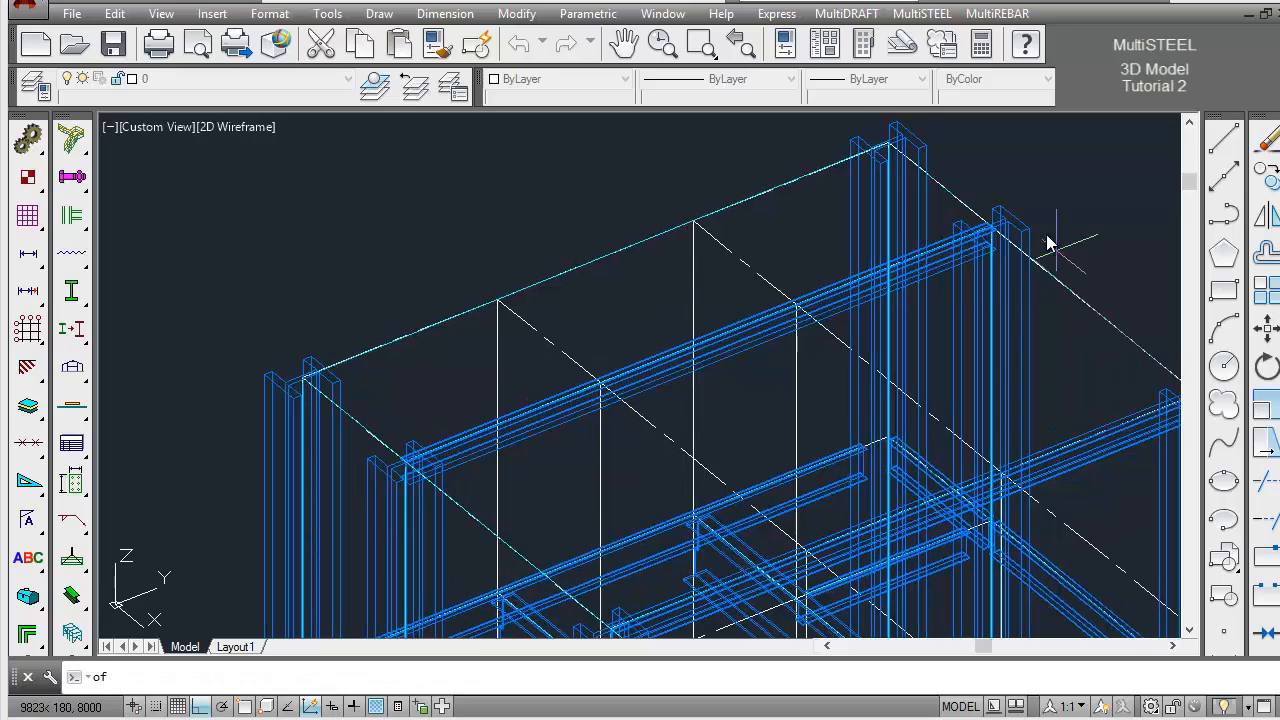
left_click(903, 177)
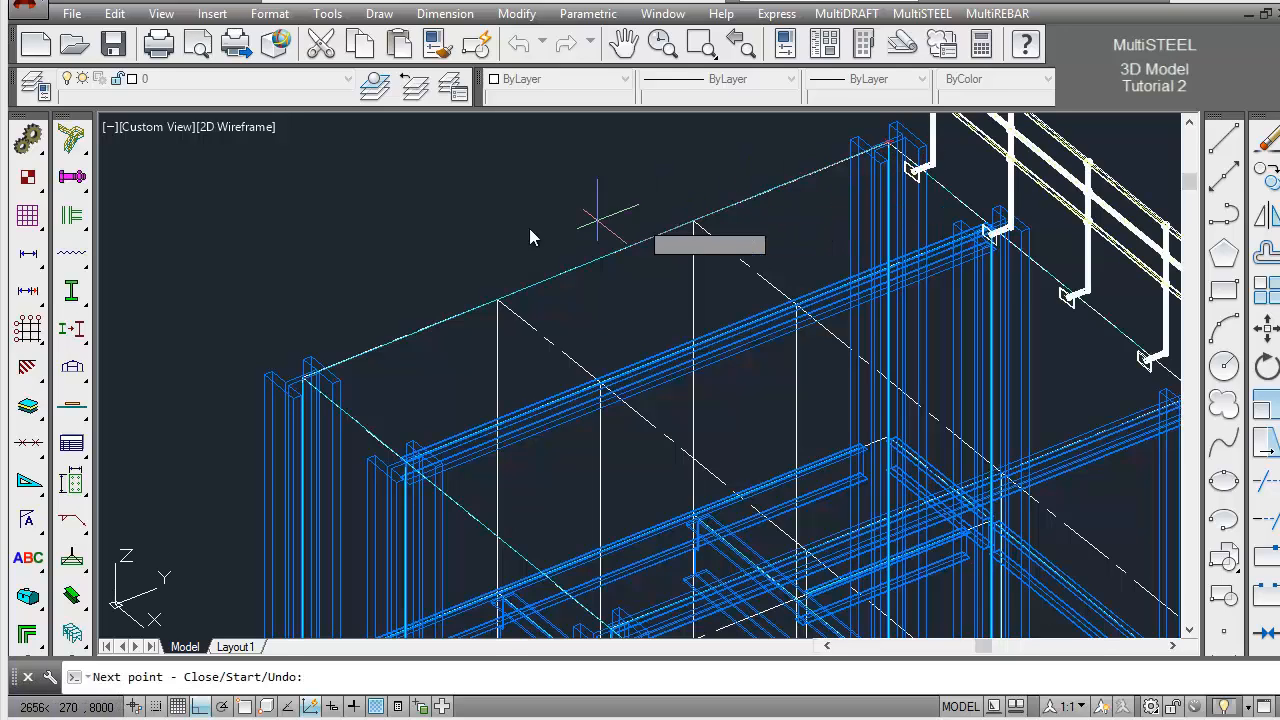
Continue the handrail along the stair-end short side of EL8000 to the front corner endpoint, finish it and return to the overall view
right_click(314, 286, "shift")
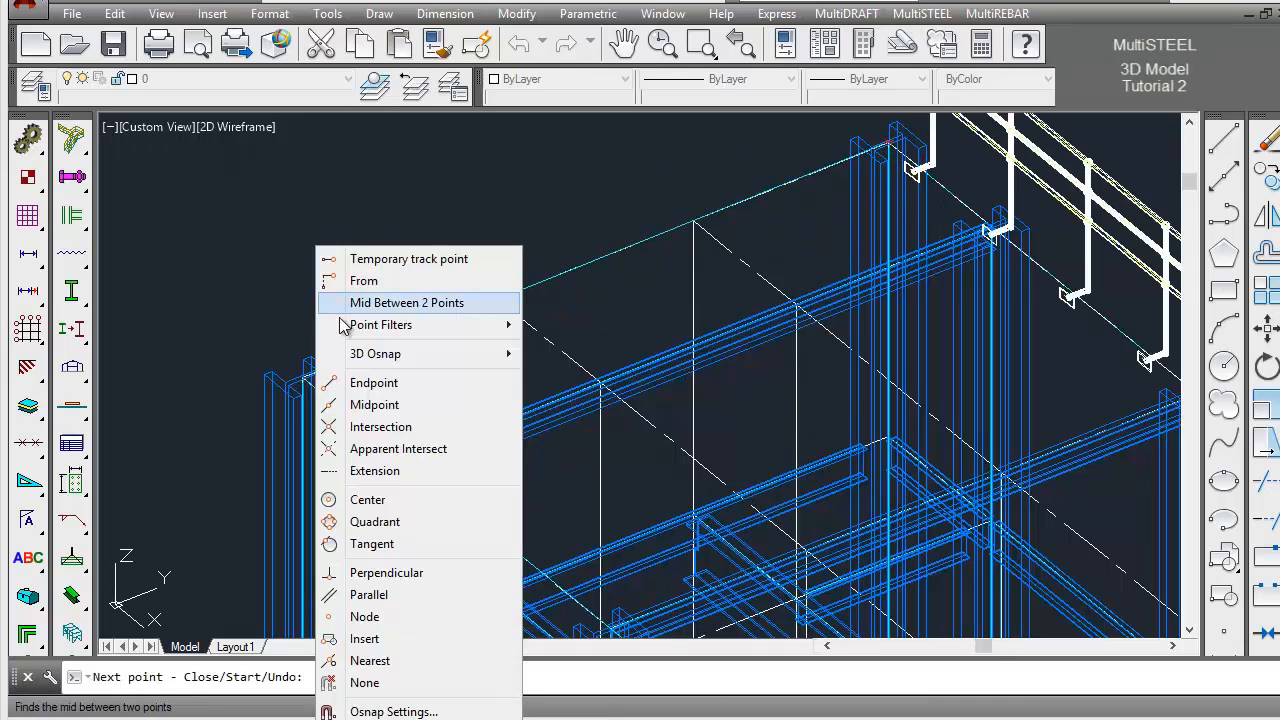
left_click(370, 383)
left_click(366, 360)
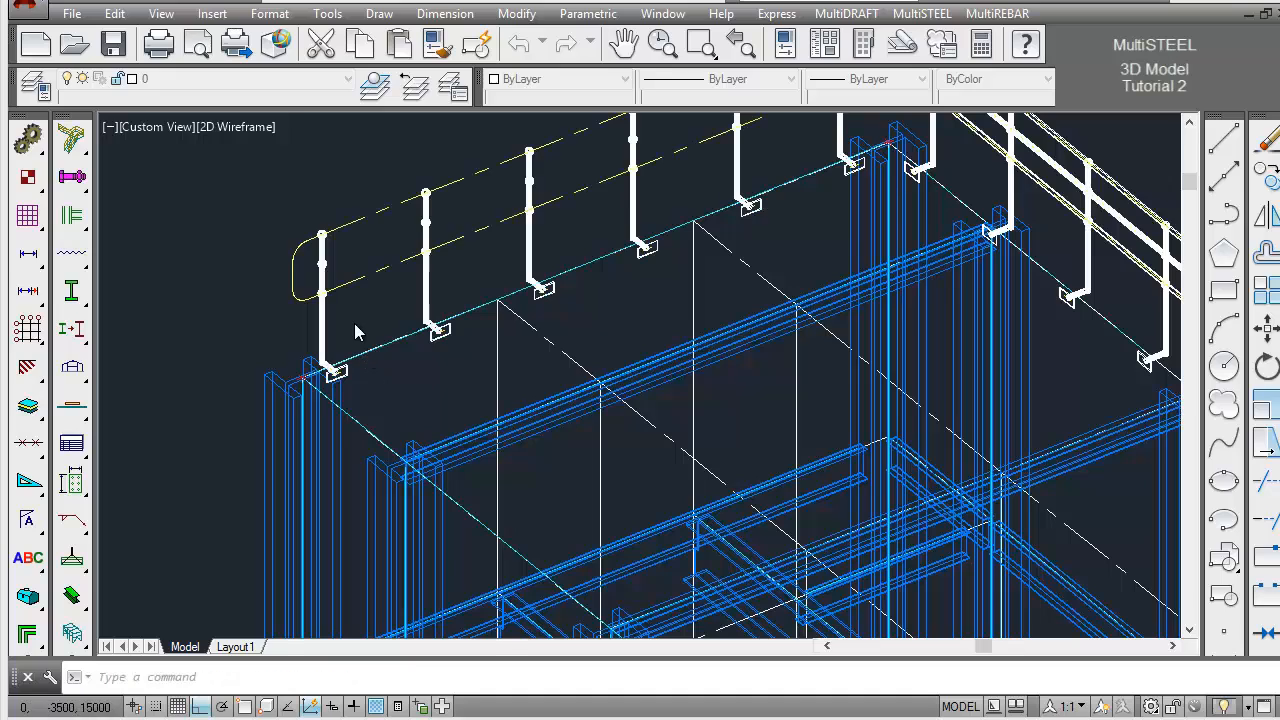
key("Return")
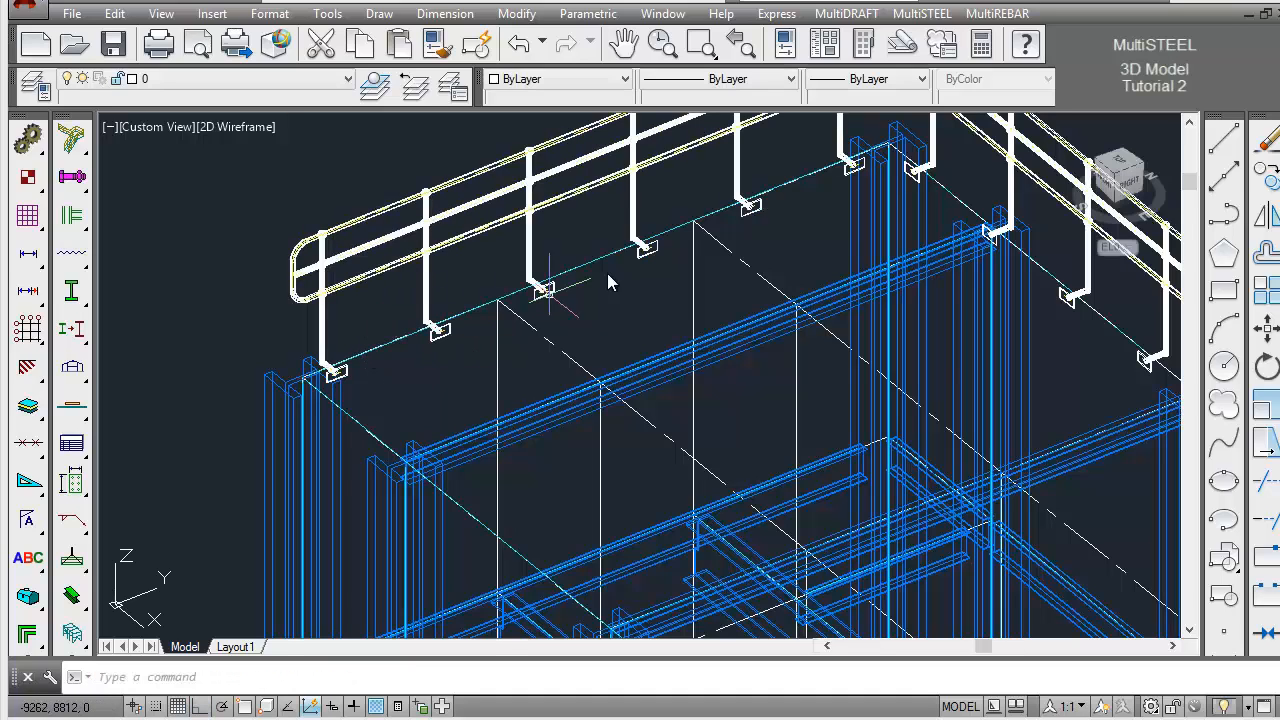
left_click(748, 52)
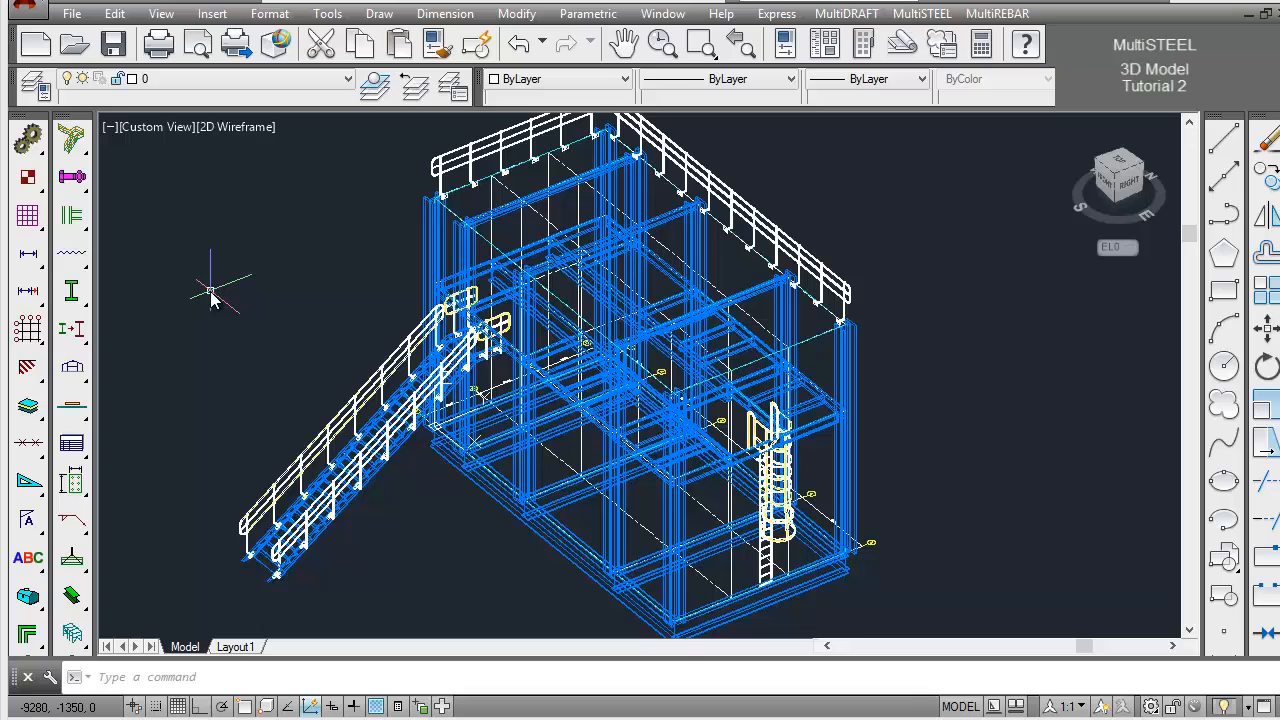
Draw handrails with the Form method on the stick beams of EL8000's front long side and ladder-end short side
left_click_drag(82, 150, 305, 147)
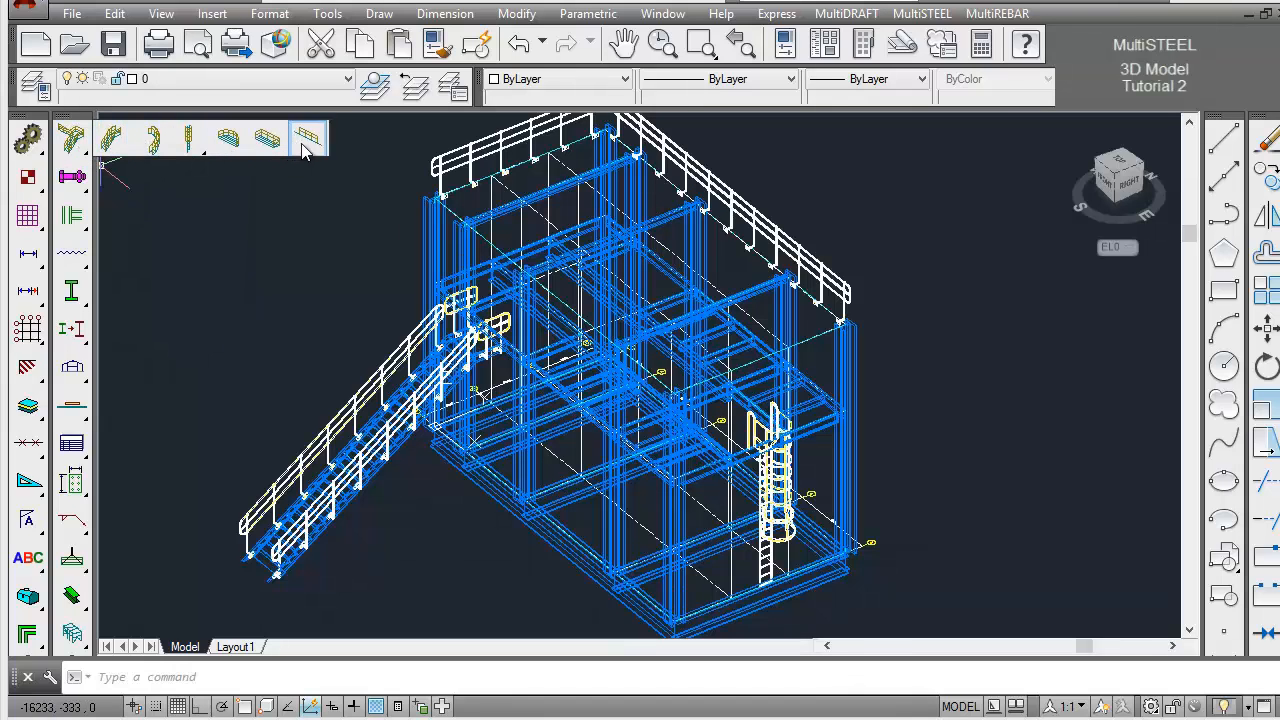
left_click(304, 145)
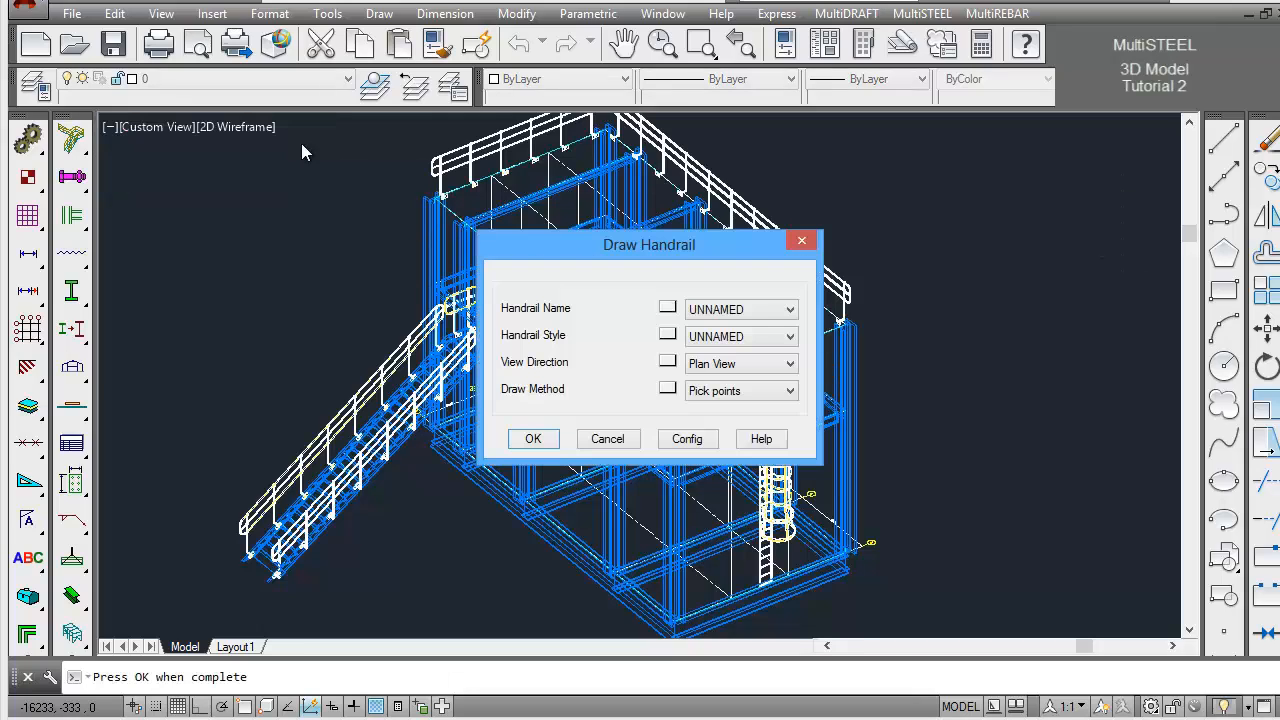
left_click(737, 391)
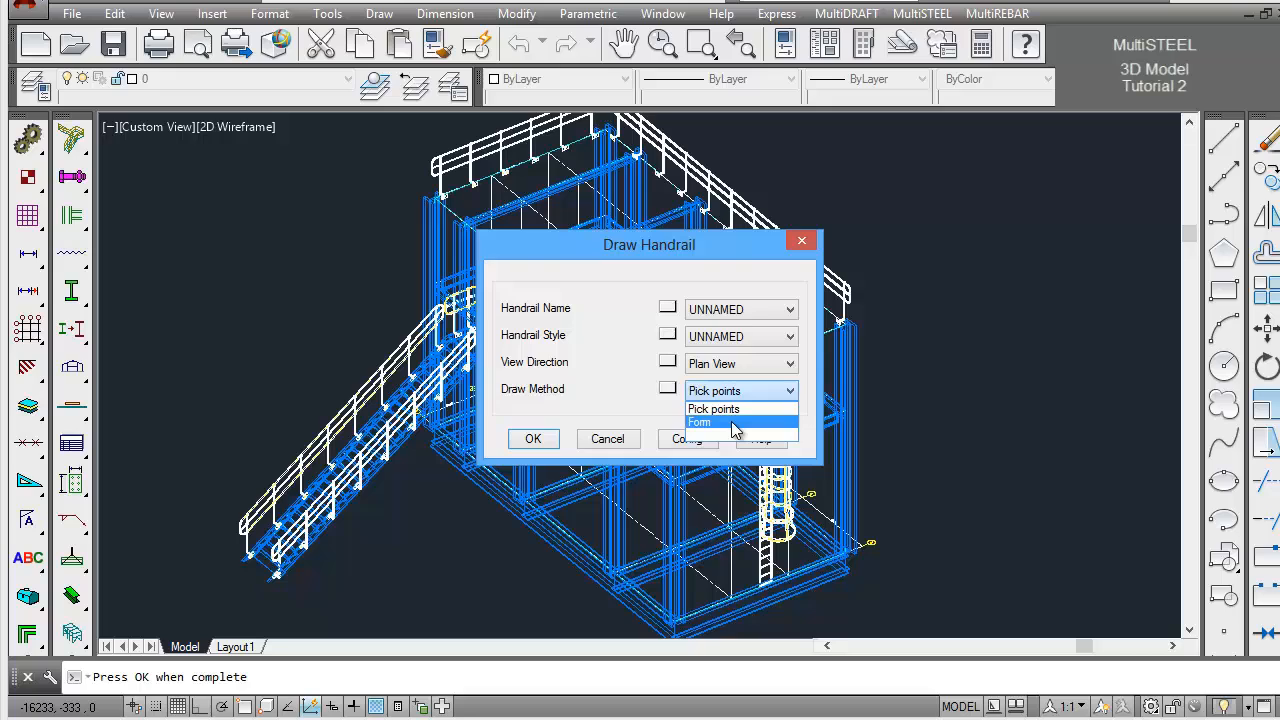
left_click(736, 422)
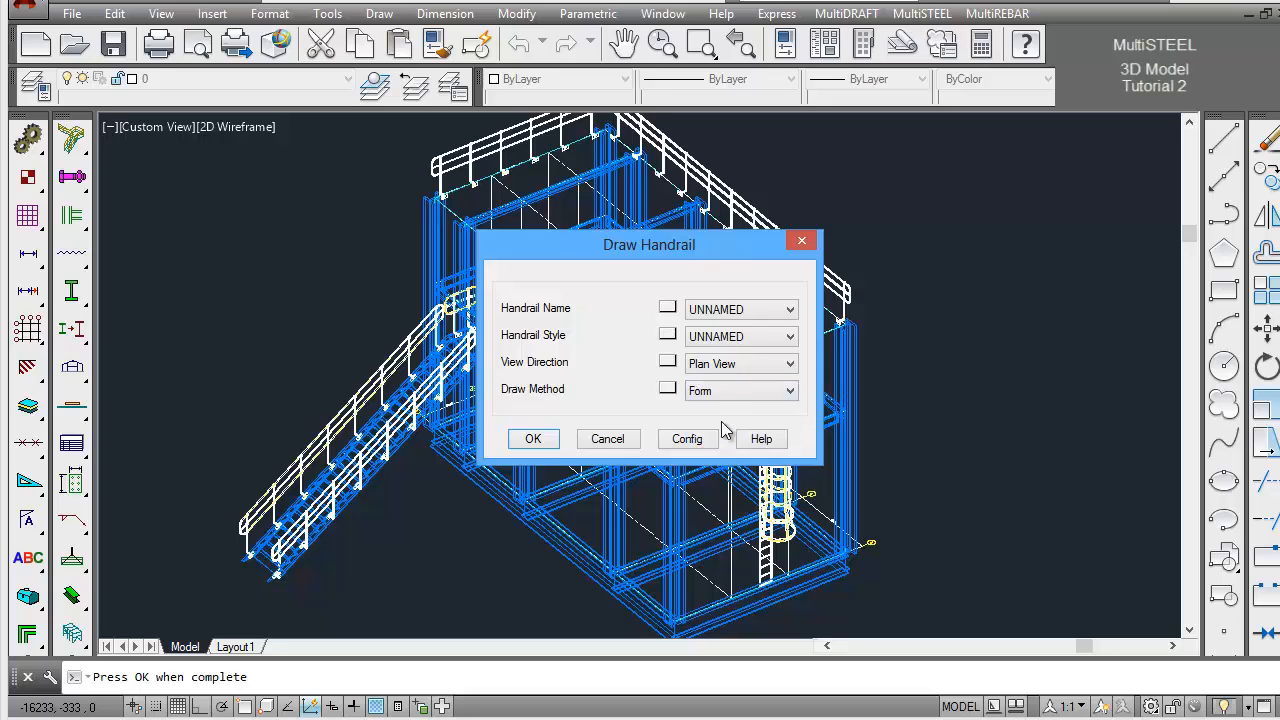
left_click(550, 440)
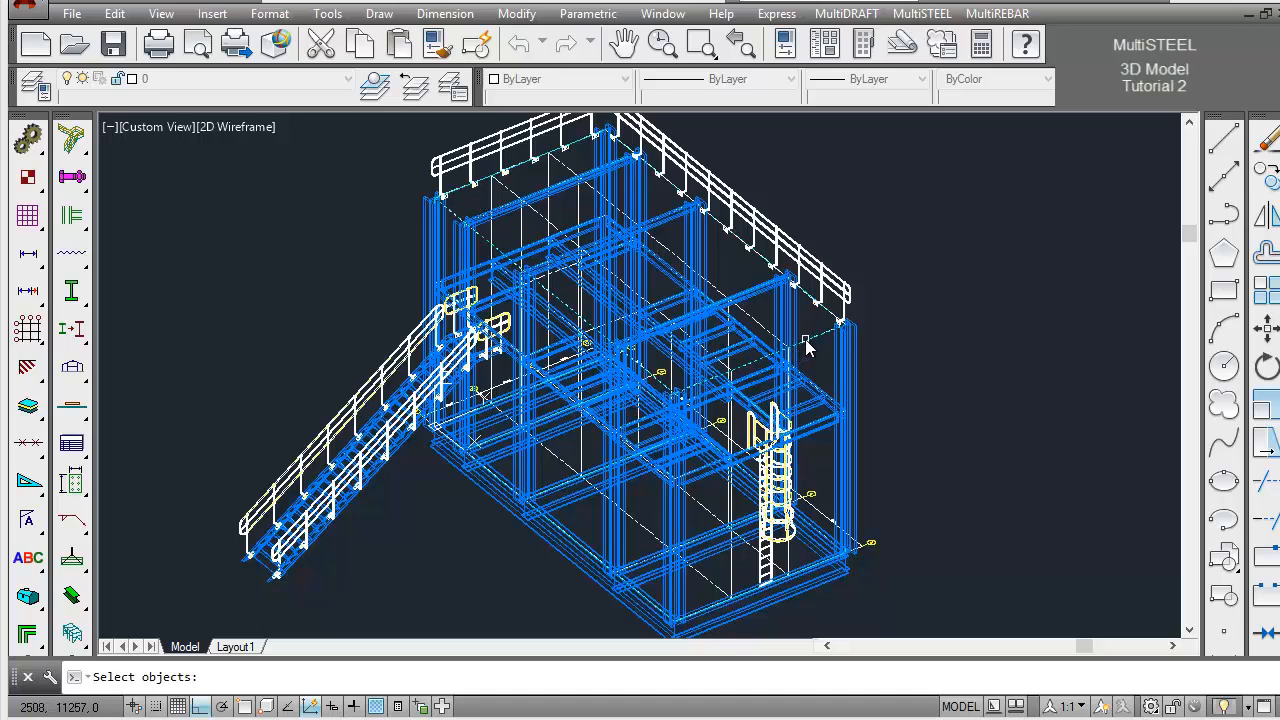
key("Return")
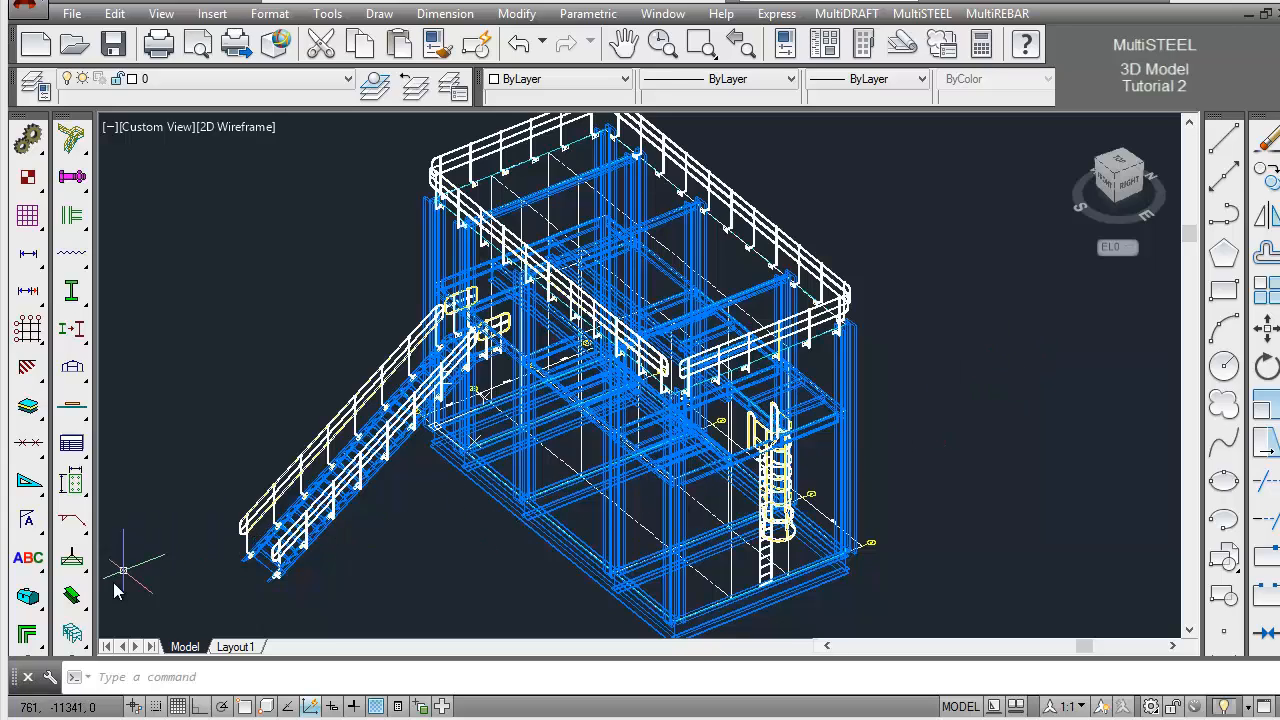
Show the EL8000 perimeter beams in 3D representation and fit the whole model in the view
left_click(71, 596)
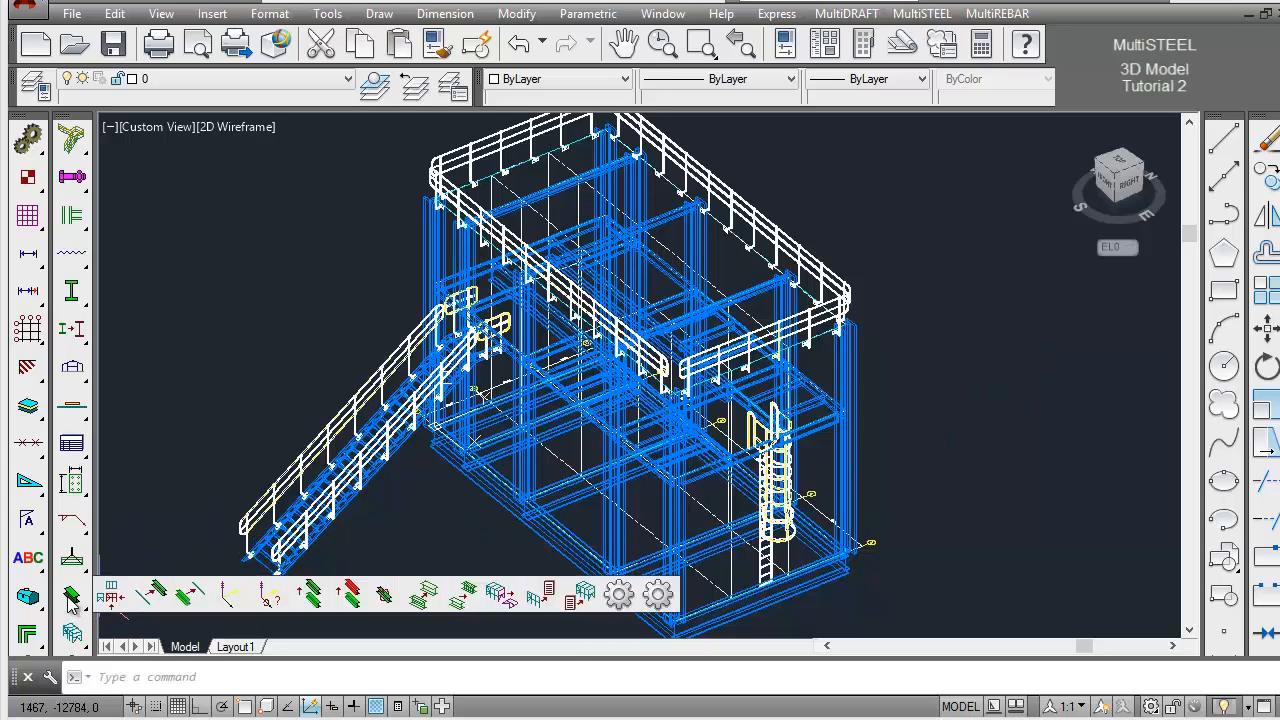
left_click(152, 600)
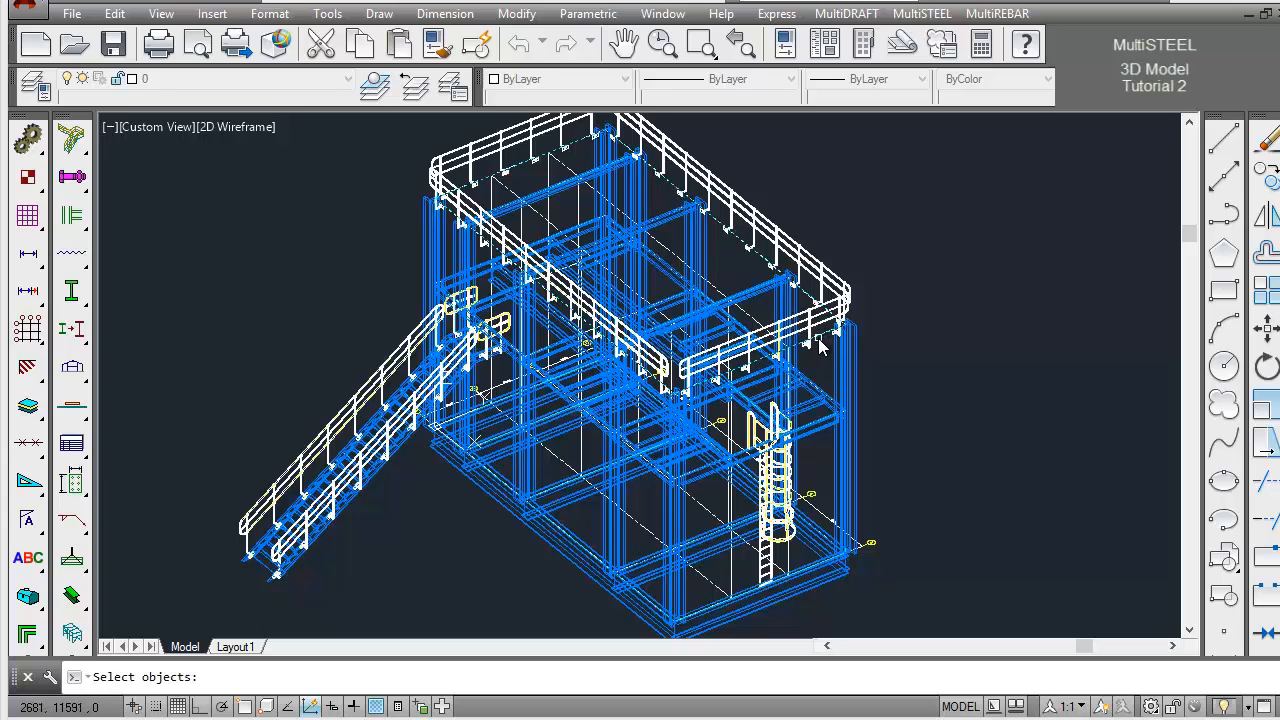
key("Escape")
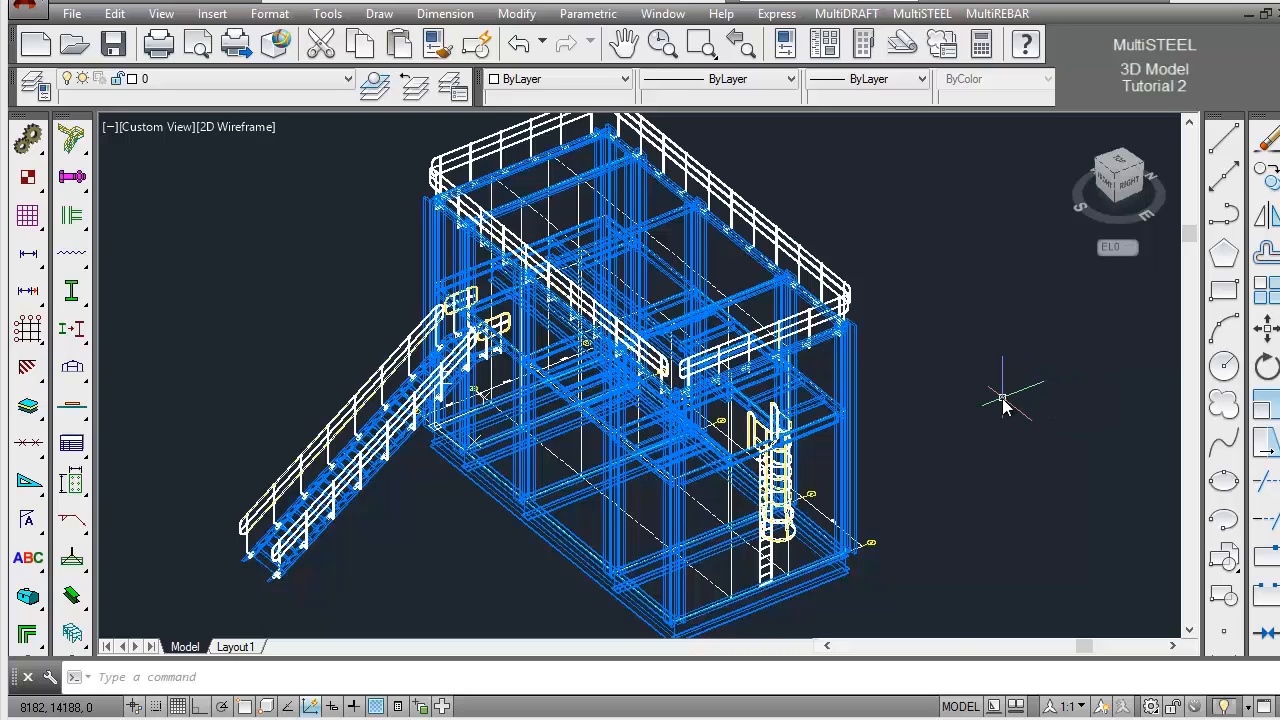
scroll(1003, 400, "down", 2)
left_click(700, 43)
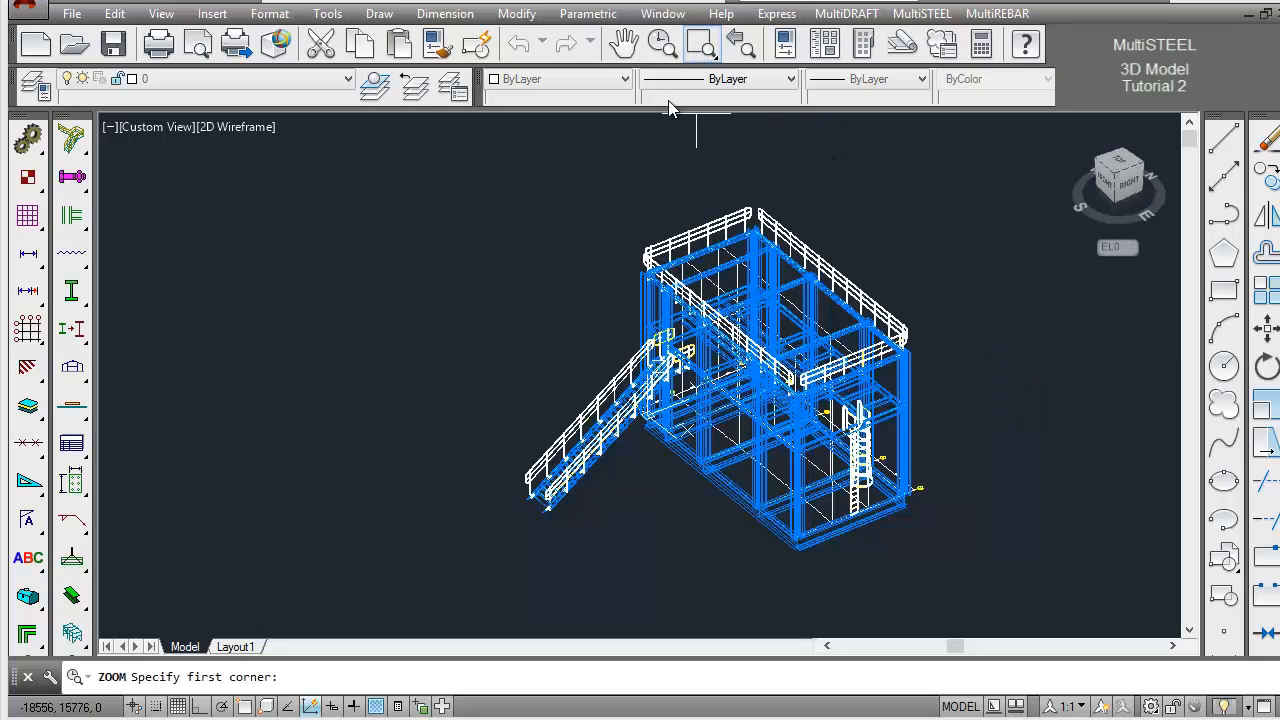
left_click(482, 182)
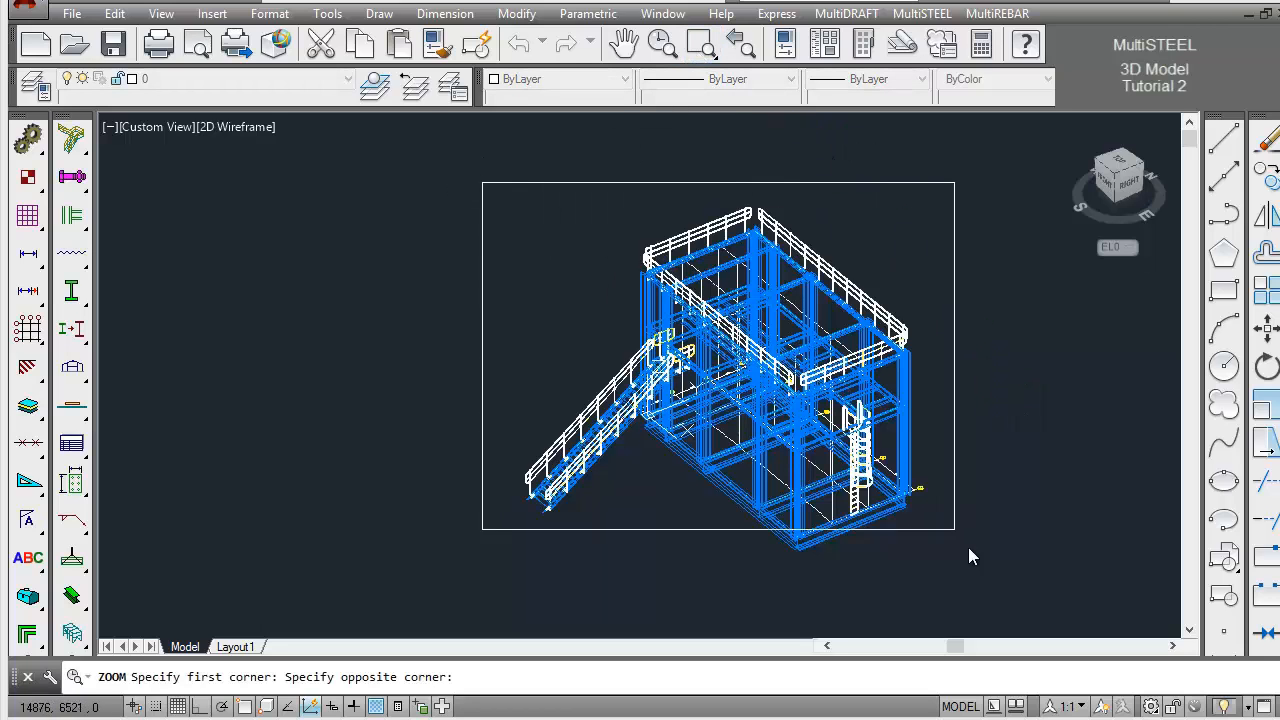
left_click(980, 572)
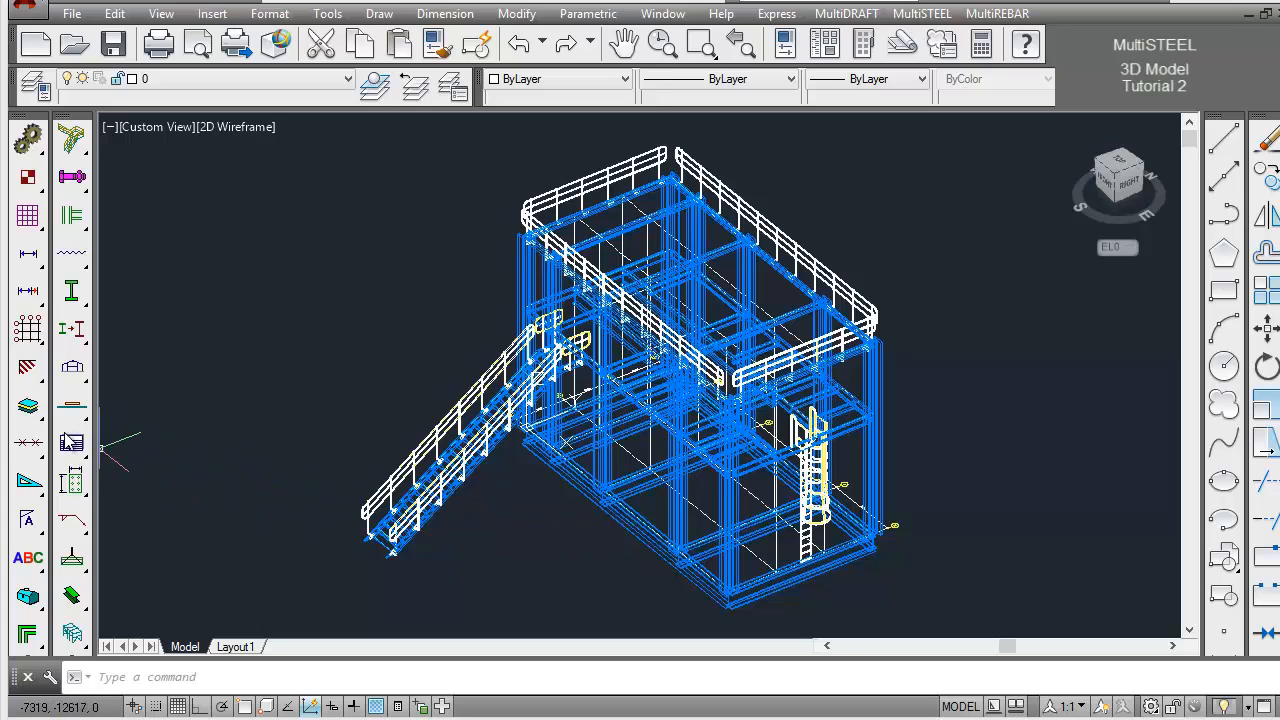
Turn off layers 3D_HANDRAIL, 3D_LADDER, 3D_STAIR, 3D_STEEL, STICK_HANDRAIL, STICK_LADDER, STICK_STAIR, STICK_SYMBOL and SYMBOL
left_click_drag(28, 415, 107, 413)
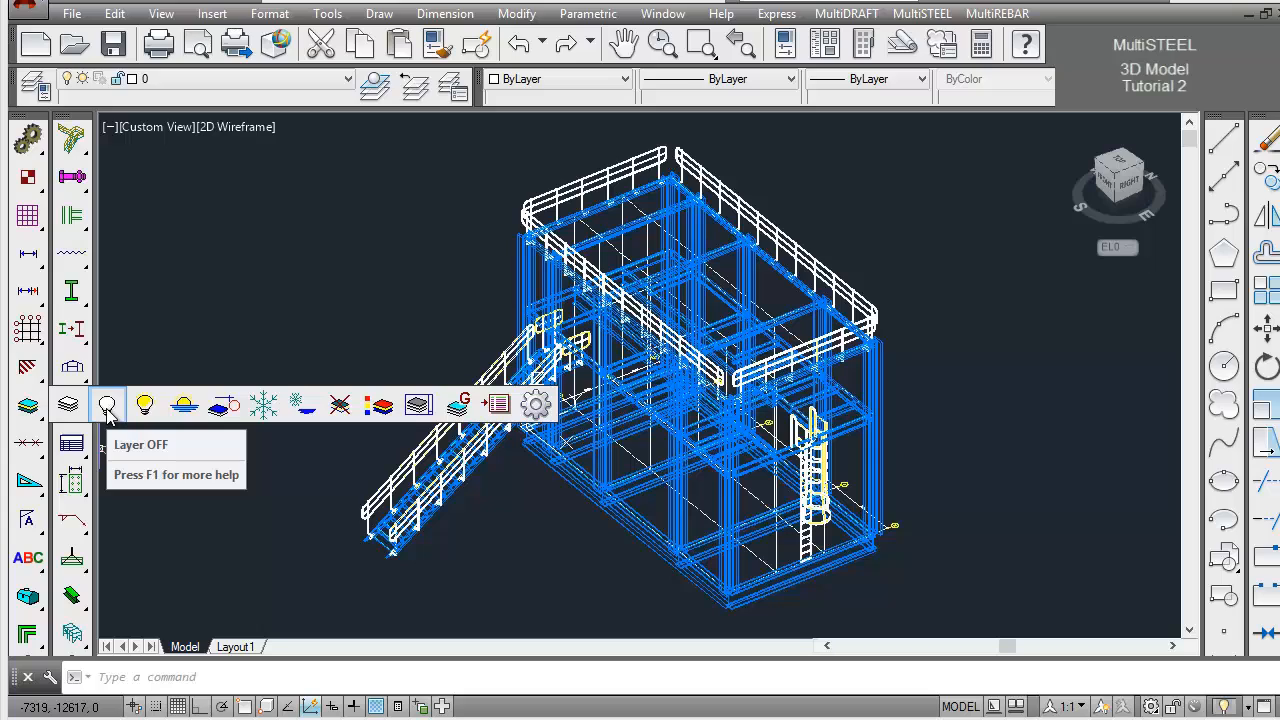
left_click(107, 406)
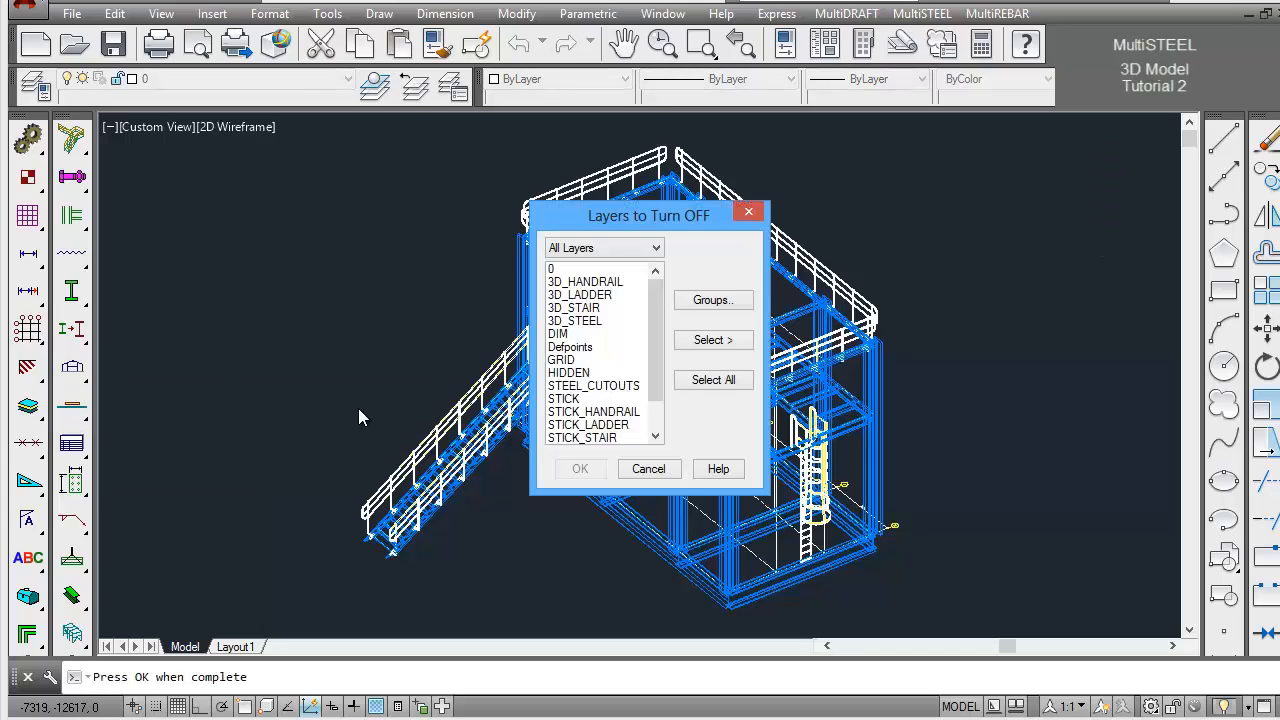
left_click(600, 282)
left_click(595, 309, "shift")
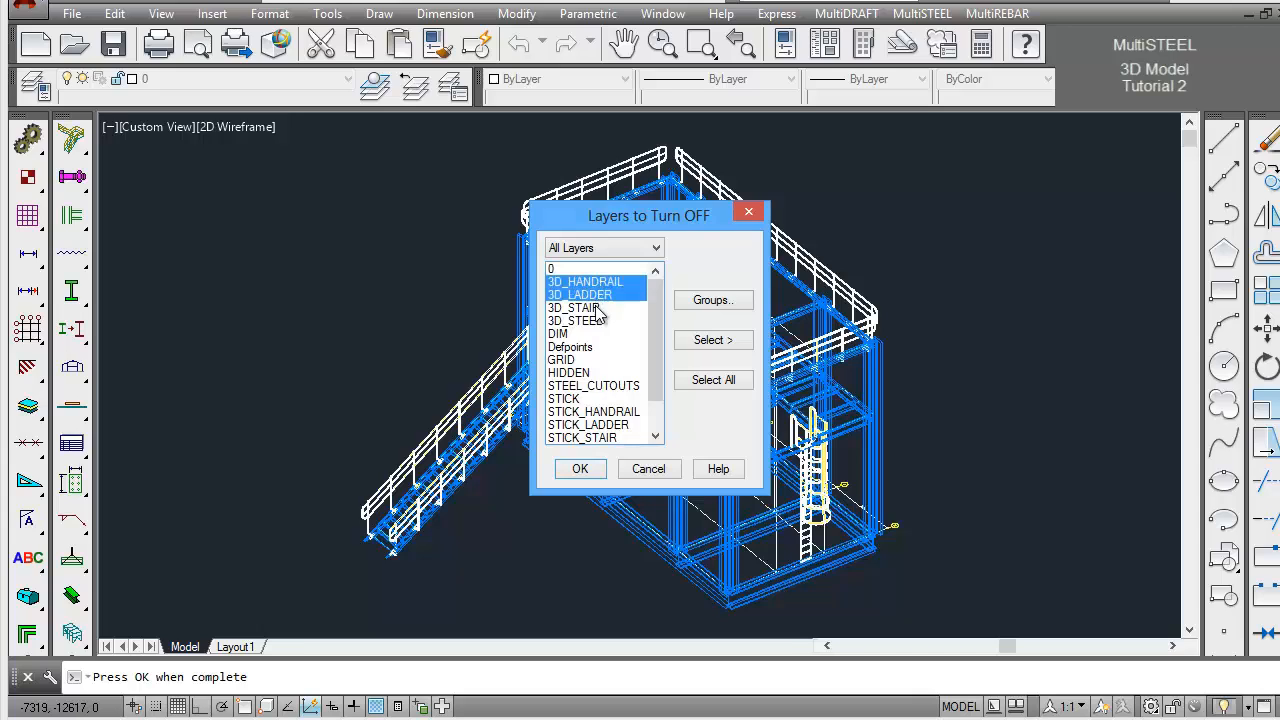
left_click(595, 320, "shift")
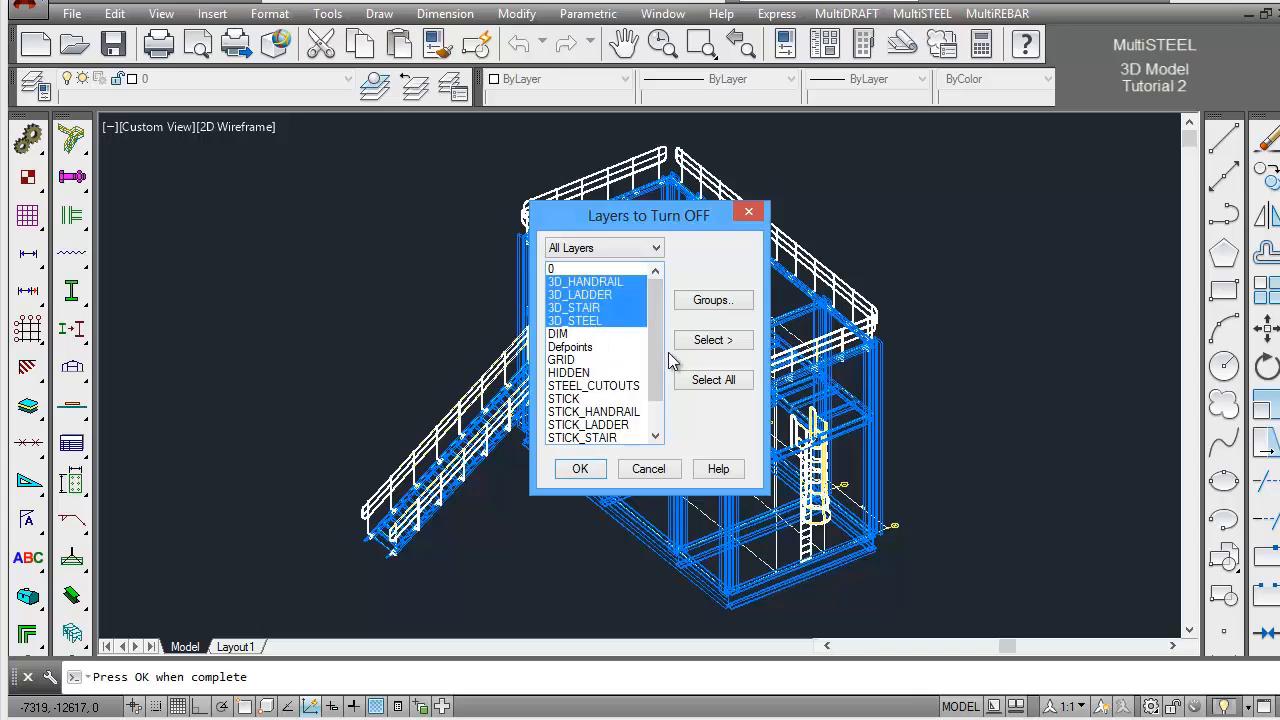
left_click_drag(659, 356, 658, 384)
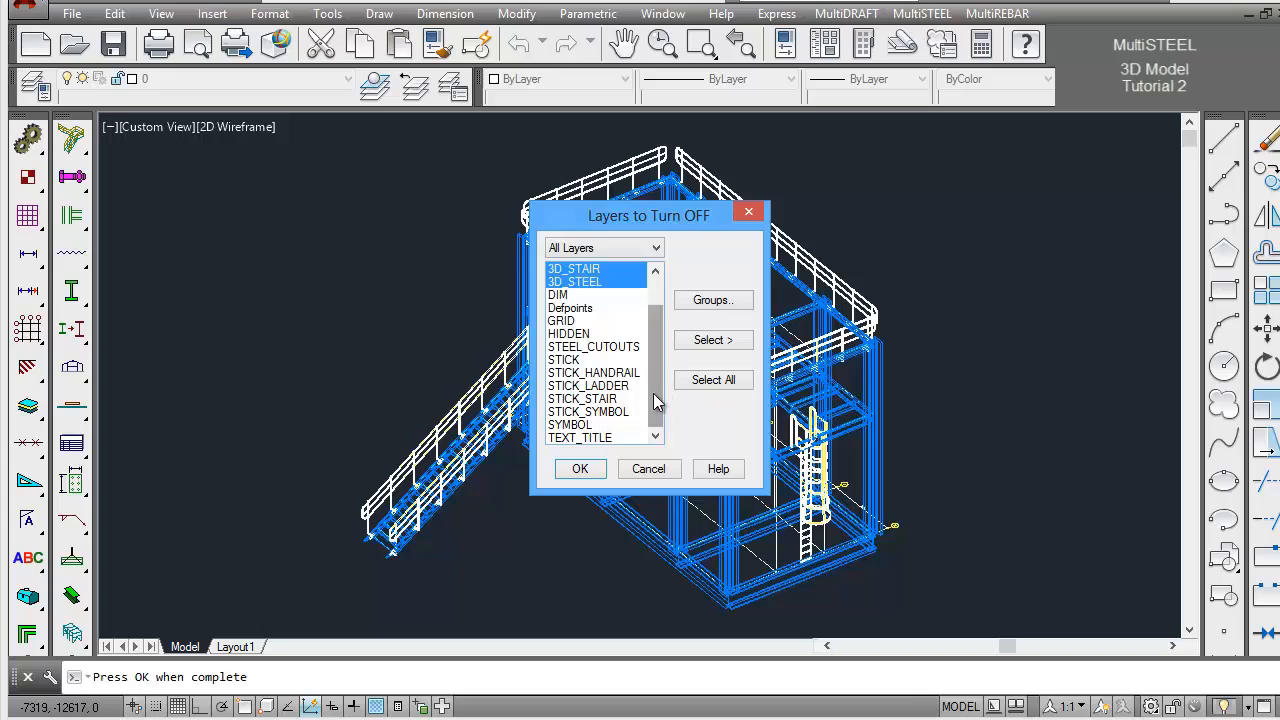
left_click(612, 373, "ctrl")
left_click(610, 386, "ctrl")
left_click(608, 399, "ctrl")
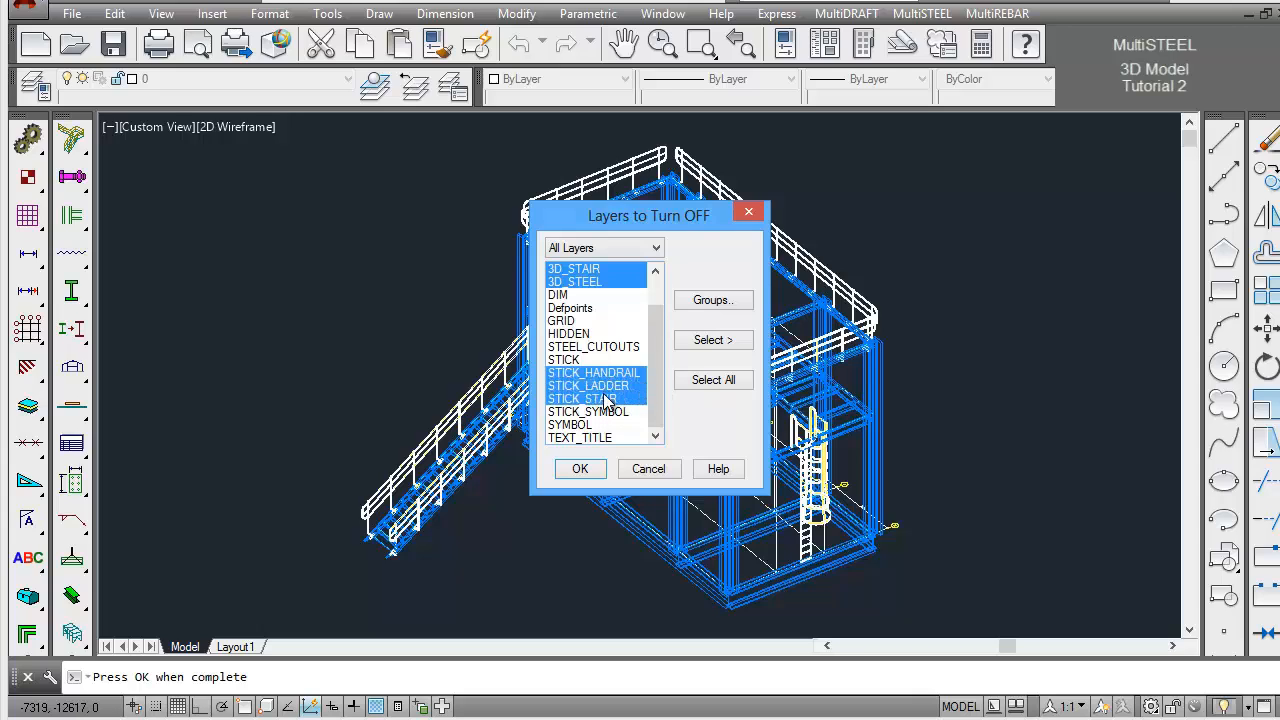
left_click(608, 412, "ctrl")
left_click(588, 425, "ctrl")
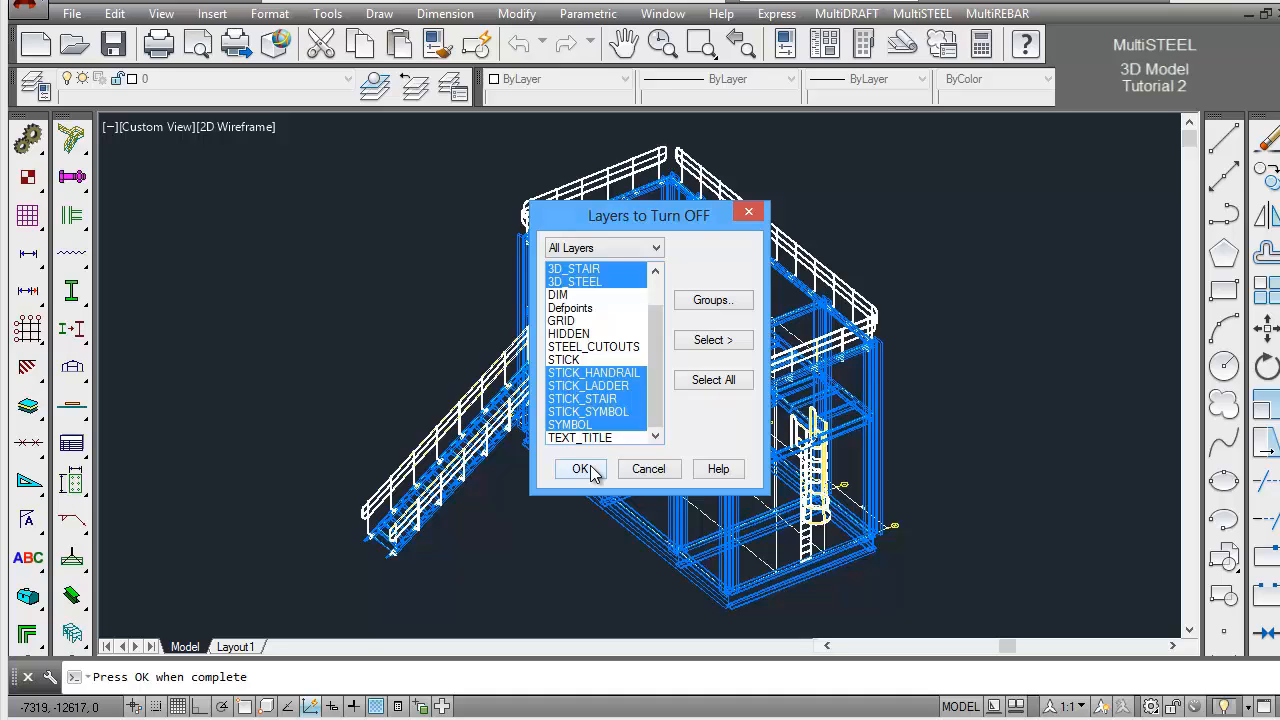
left_click(588, 470)
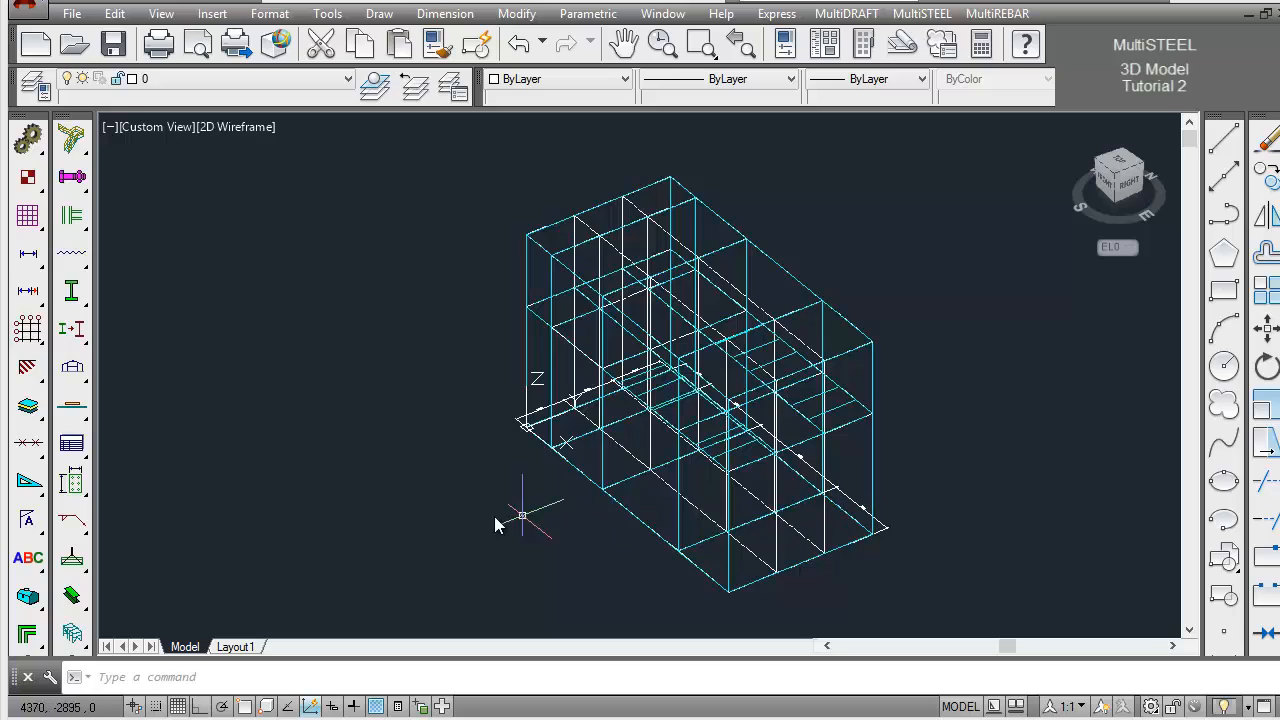
Export the stick model as a Staad link file named ST-TUT3D in C:\ST_TUT and check the created file's path in the report
left_click(72, 632)
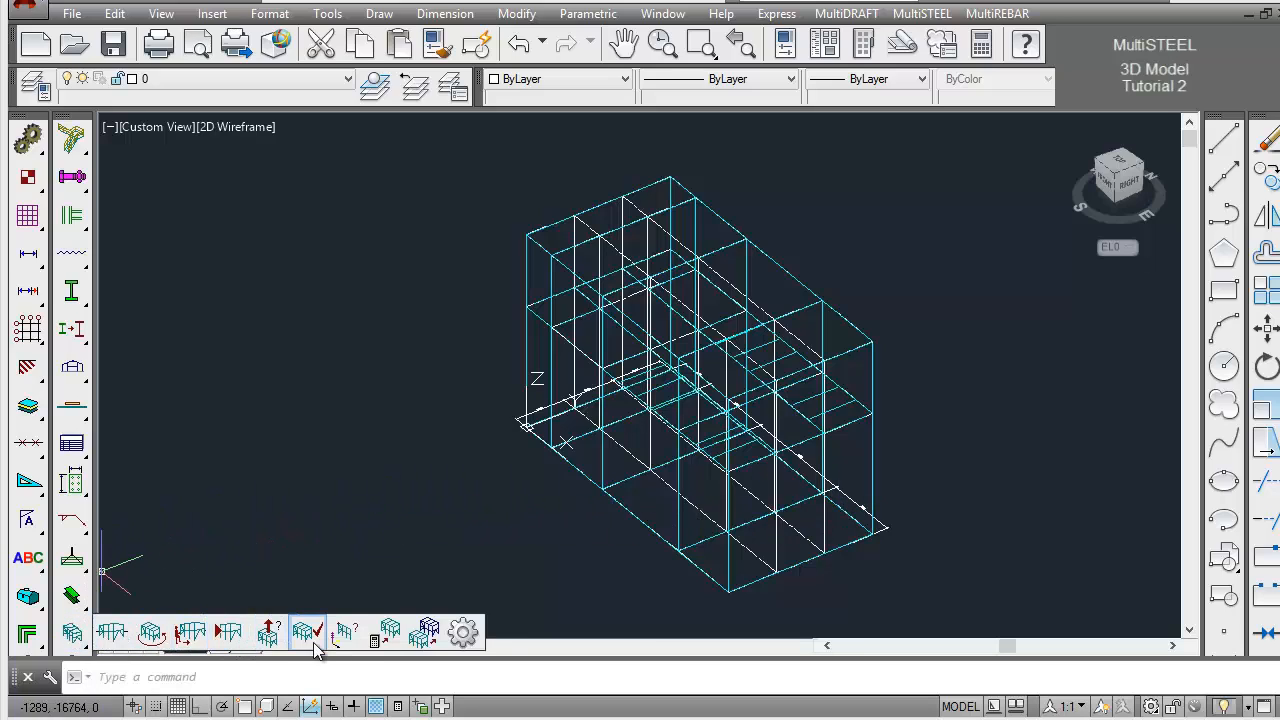
left_click(426, 642)
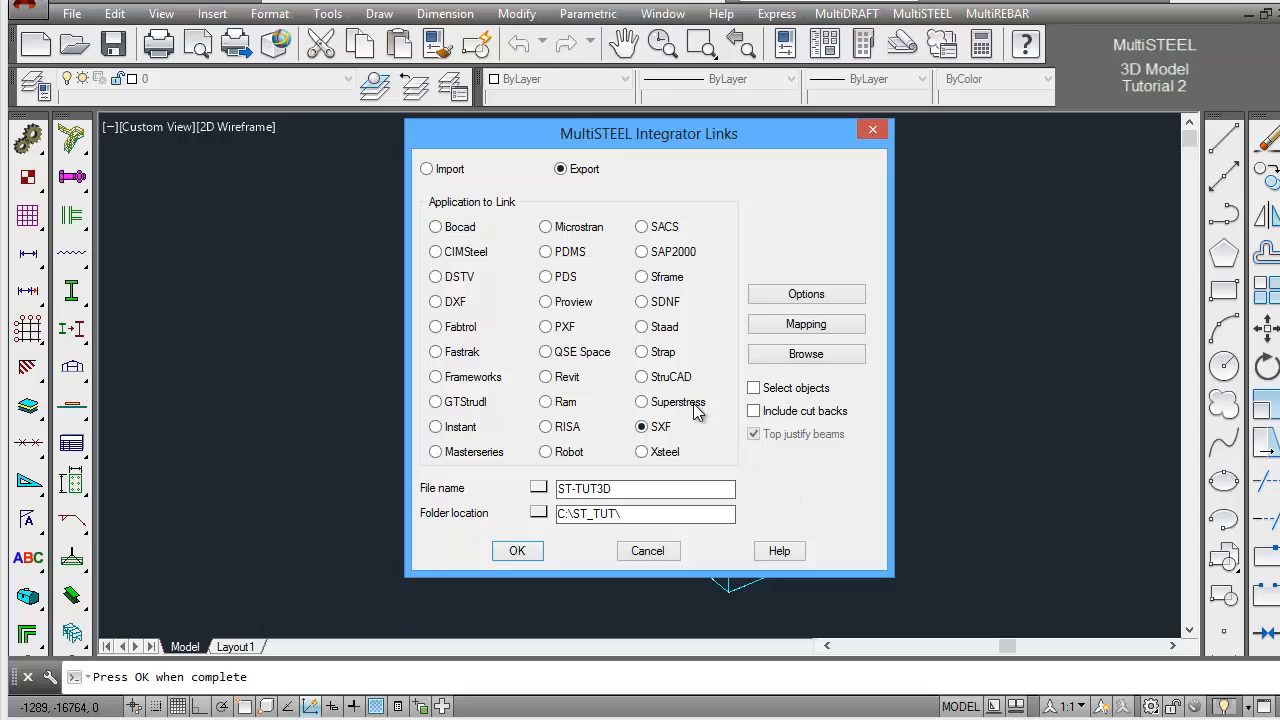
left_click(646, 327)
left_click_drag(613, 489, 632, 489)
left_click(662, 490)
left_click(517, 551)
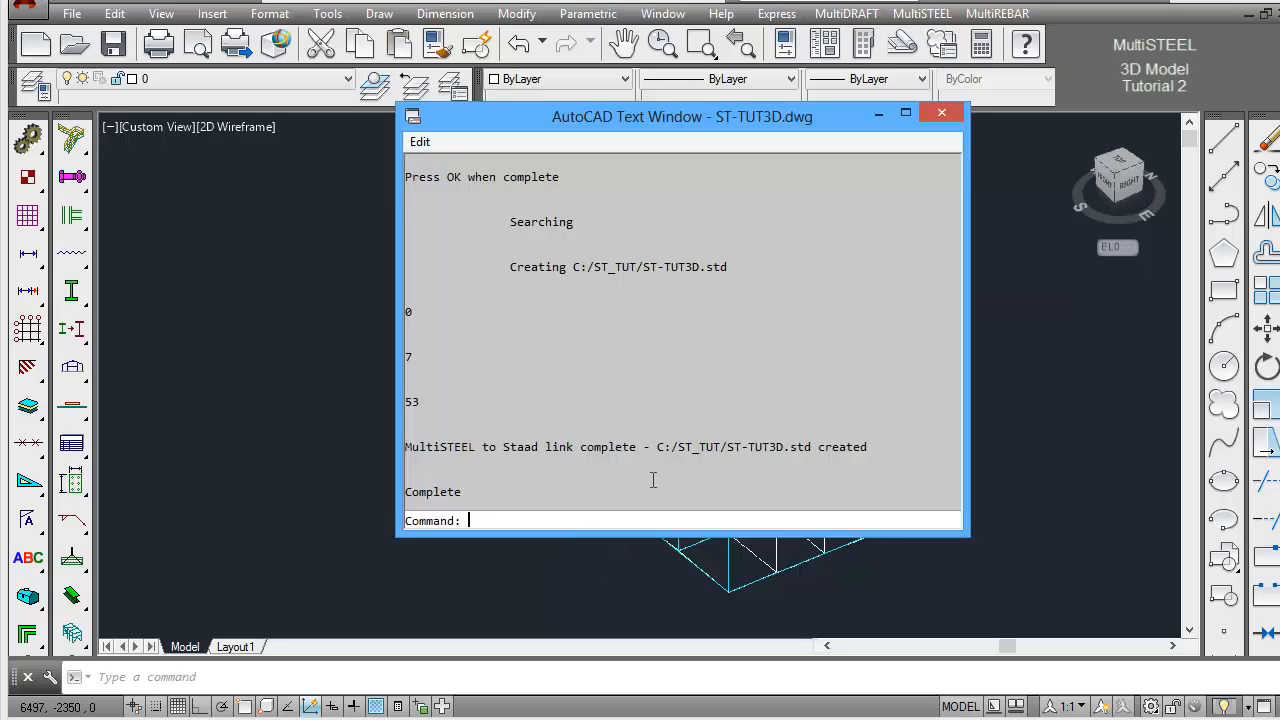
left_click_drag(651, 446, 812, 447)
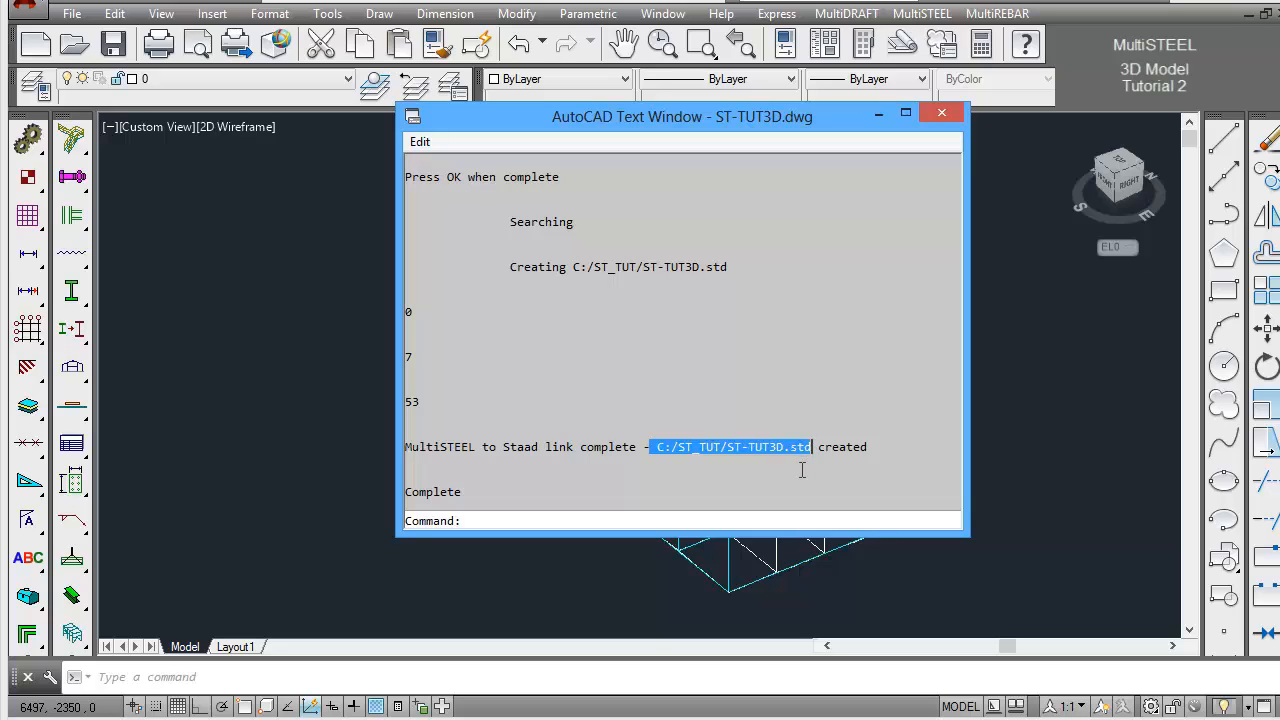
key("F2")
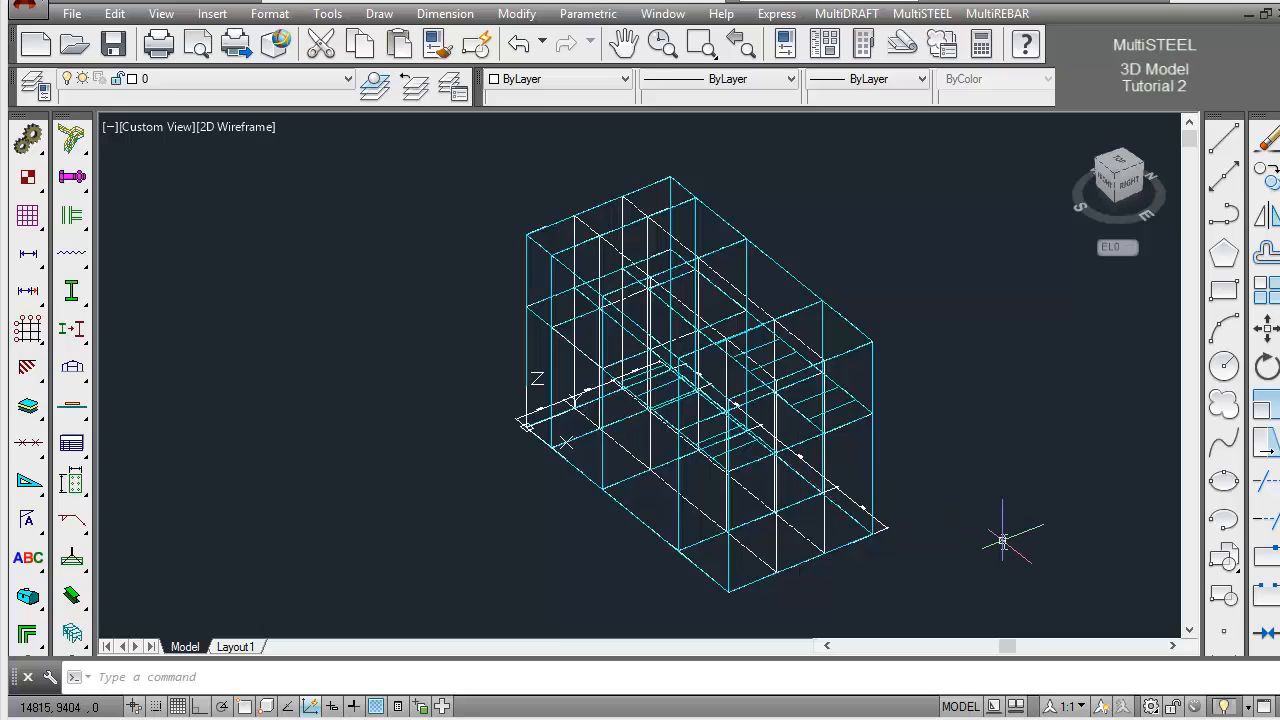
Undo the last command, and section frame Grid_1_Left with the Model Manager, saving it as Grid_1_Left.dwg in the ST_TUT folder
key("ctrl+z")
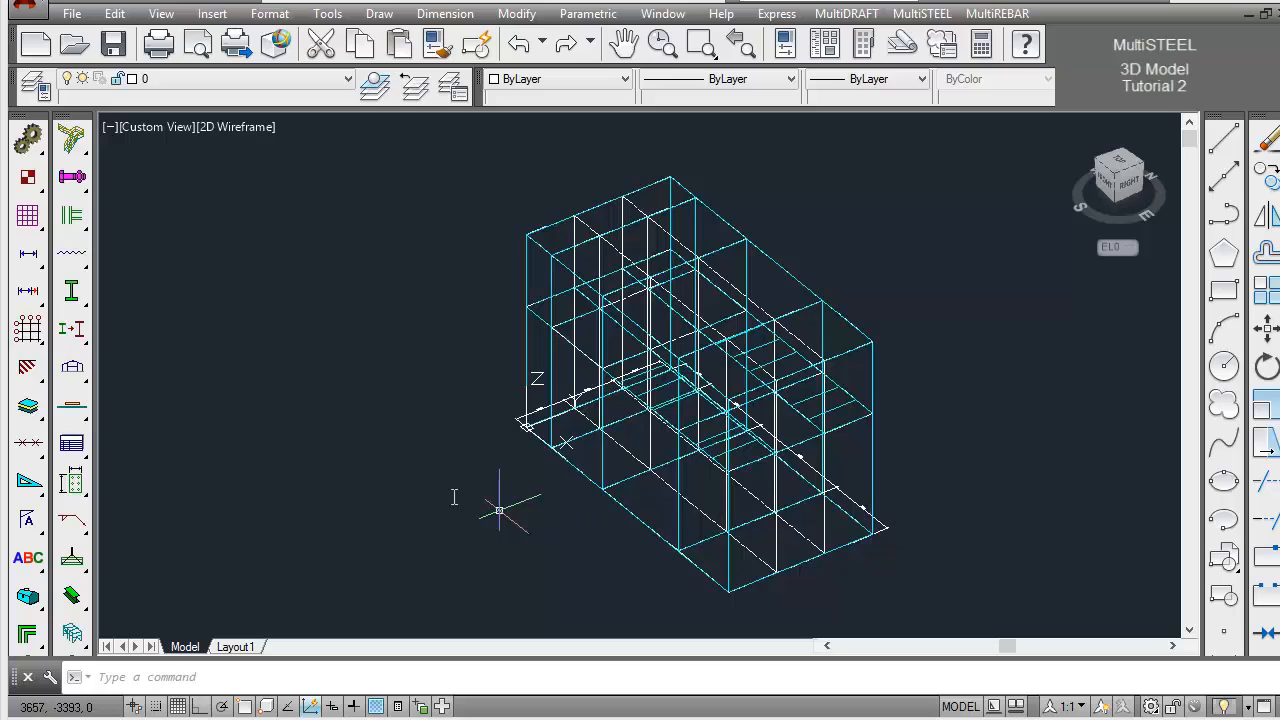
left_click(72, 598)
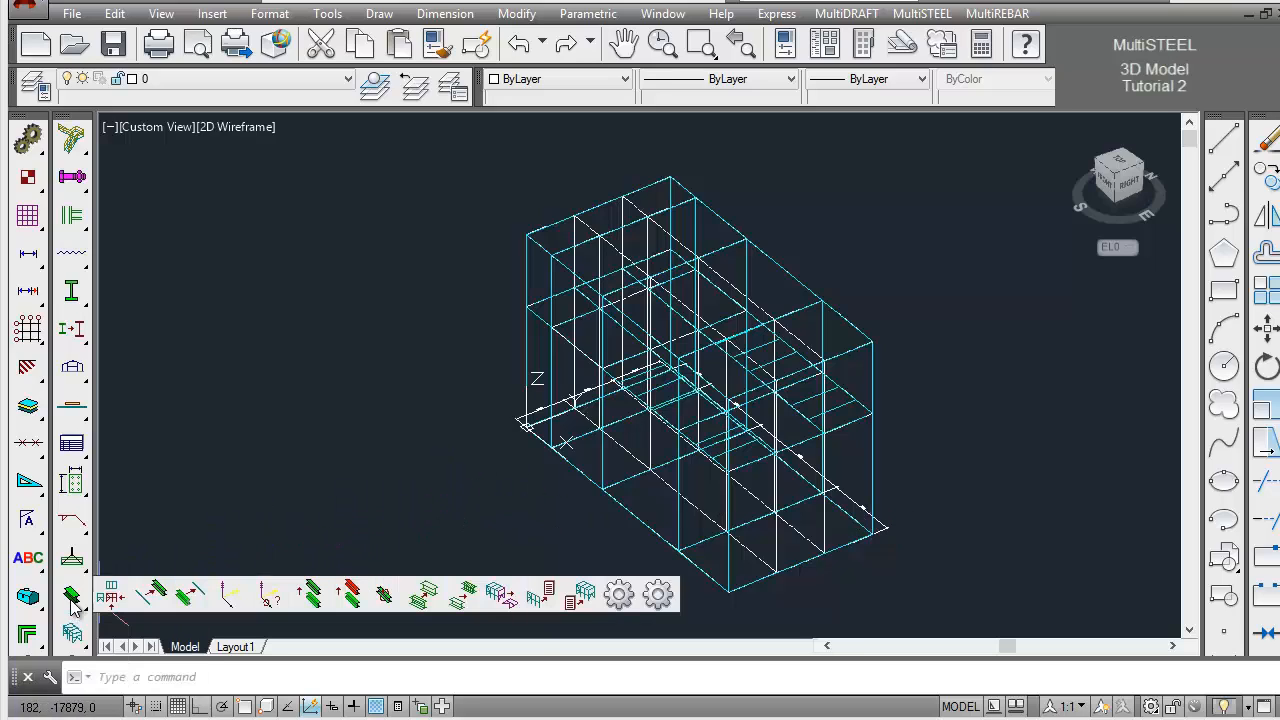
left_click(502, 596)
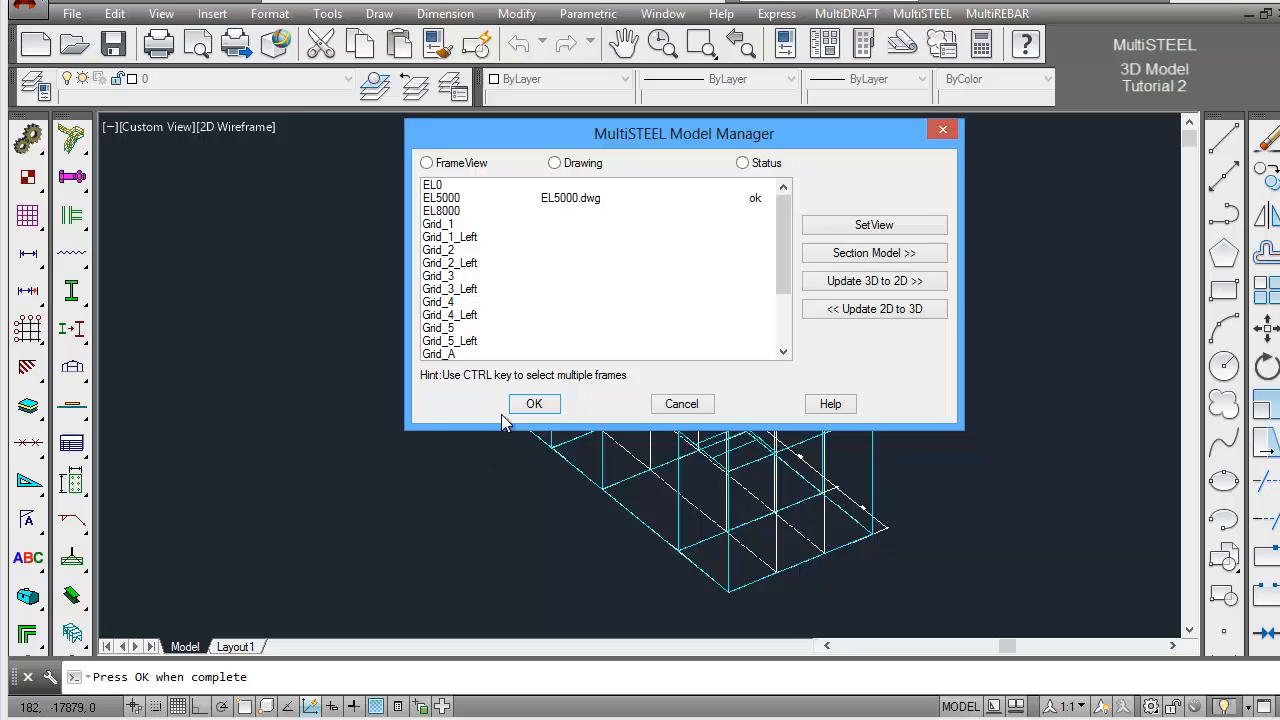
left_click(452, 240)
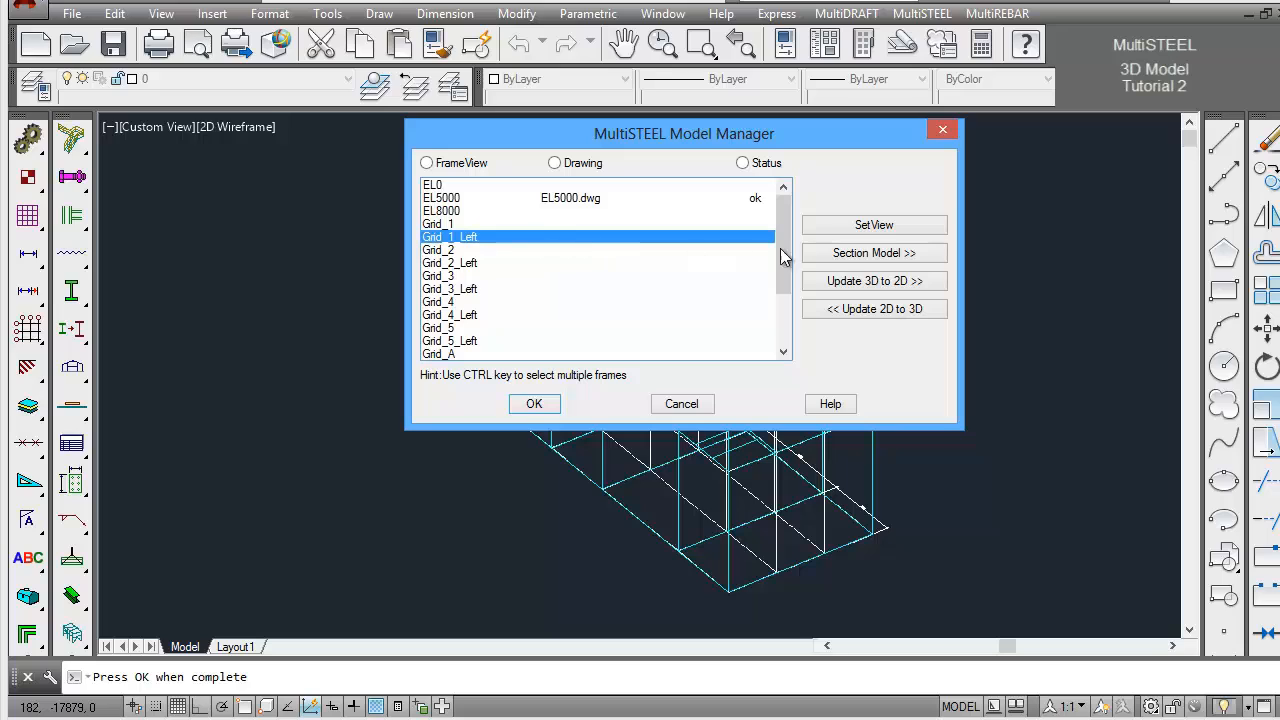
left_click(870, 256)
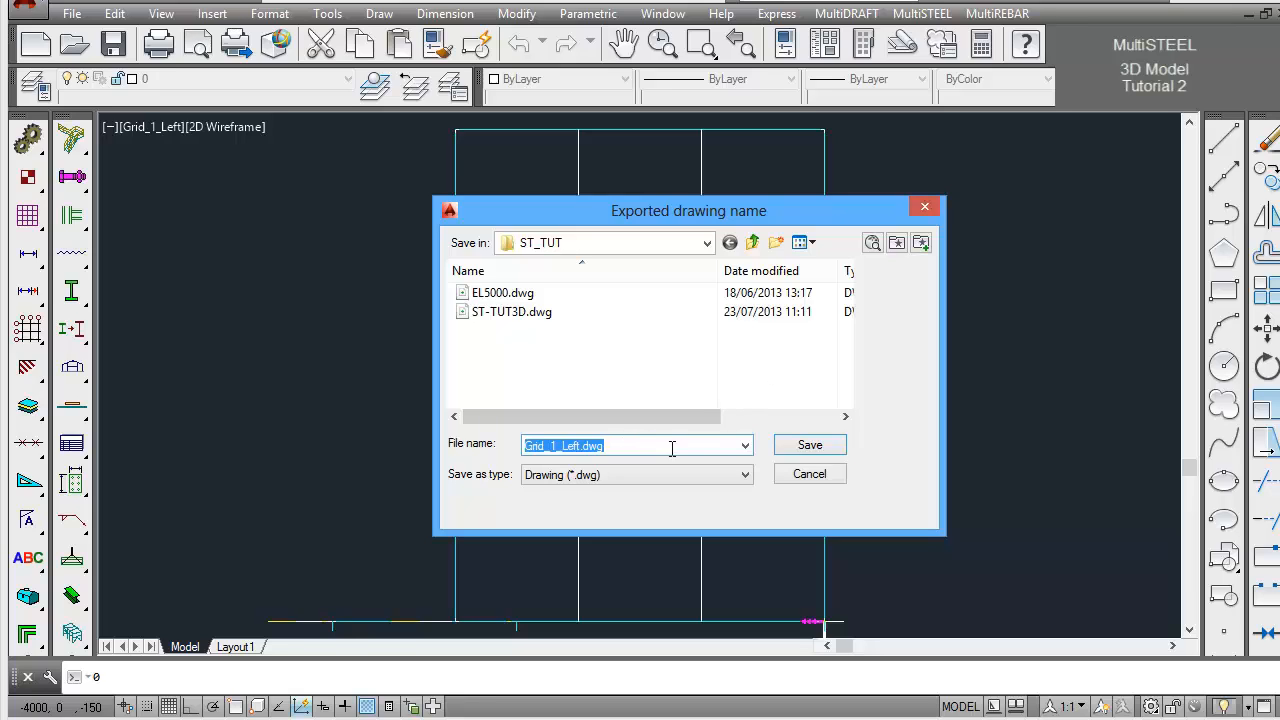
left_click(810, 447)
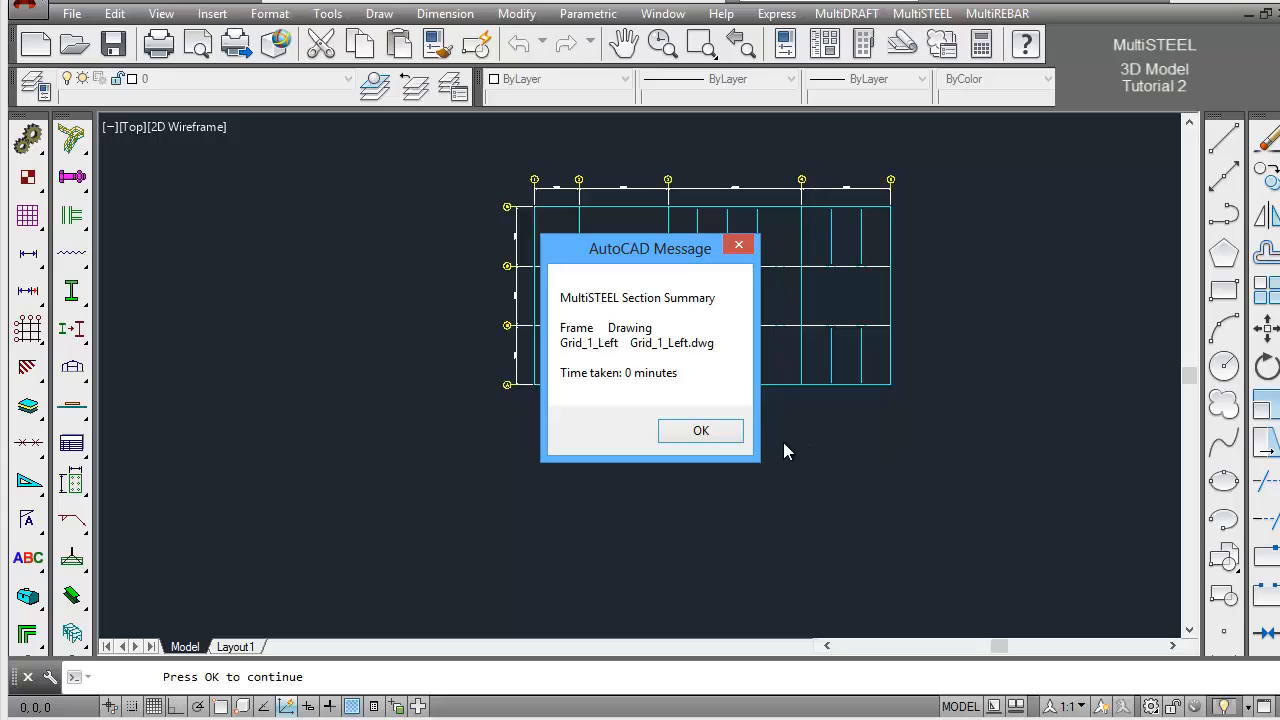
left_click(724, 437)
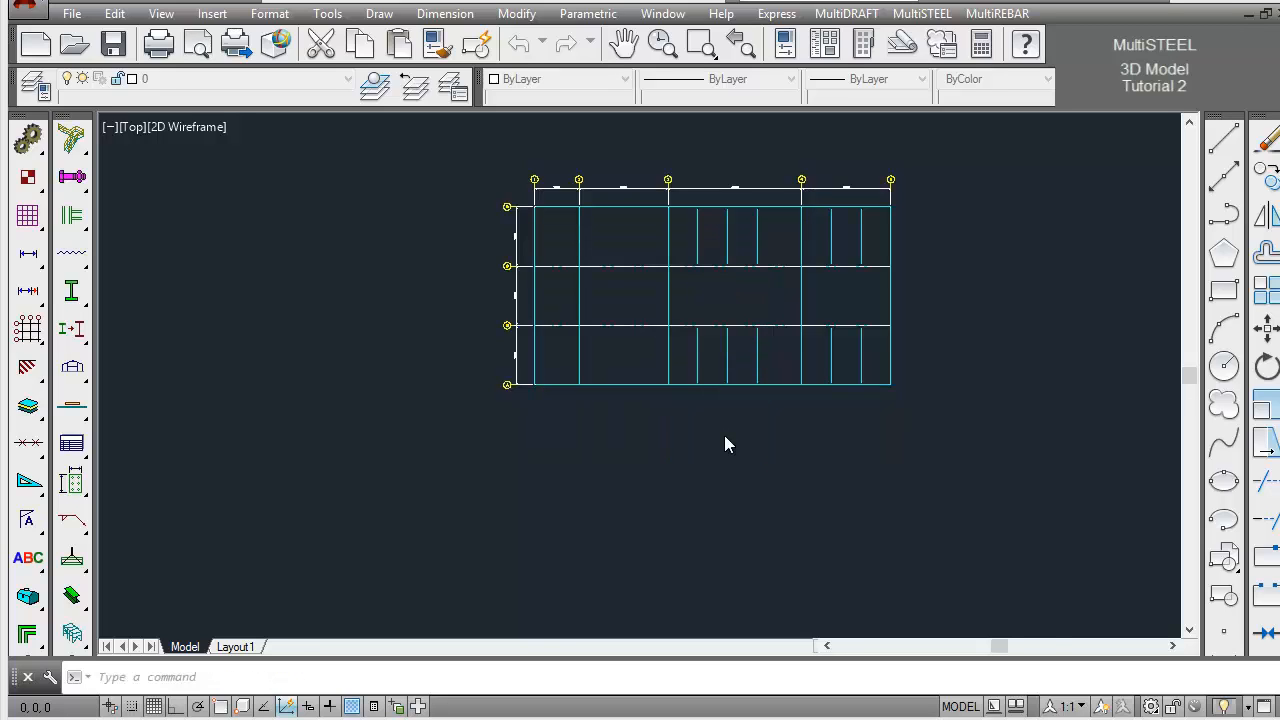
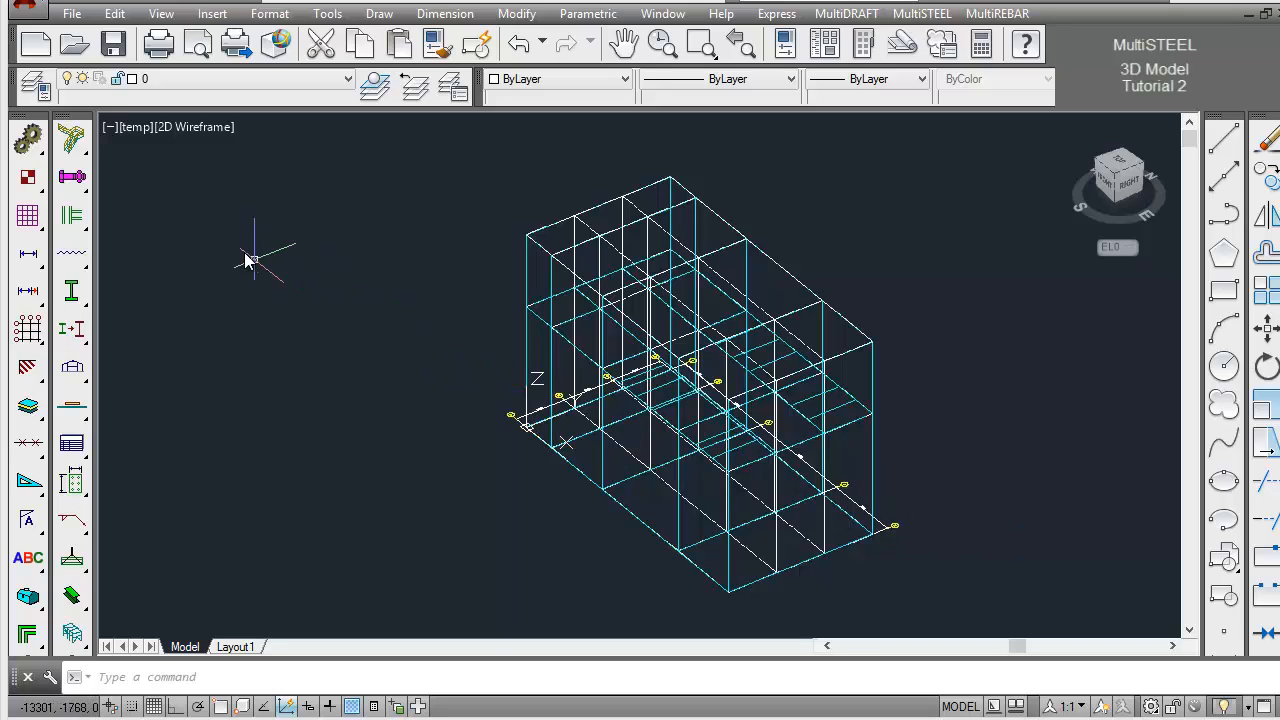
Open the drawing Grid_1_Left.dwg from the ST_TUT folder
left_click(75, 46)
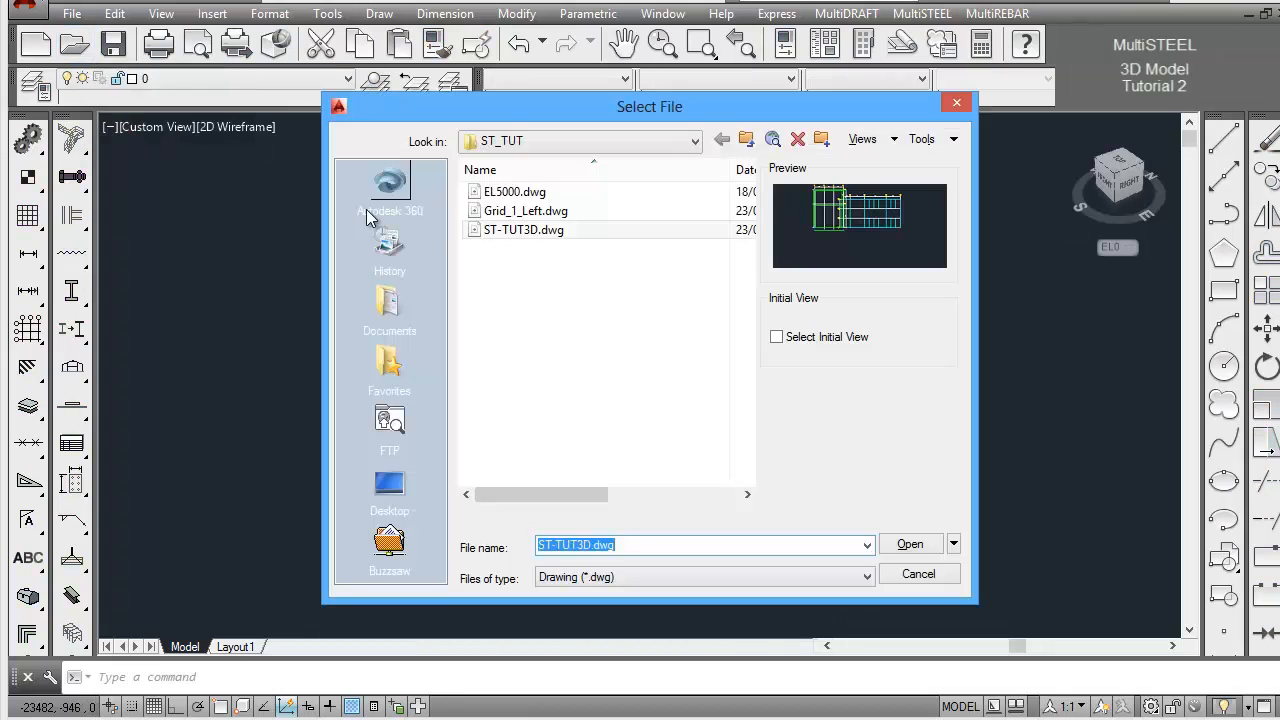
left_click(509, 213)
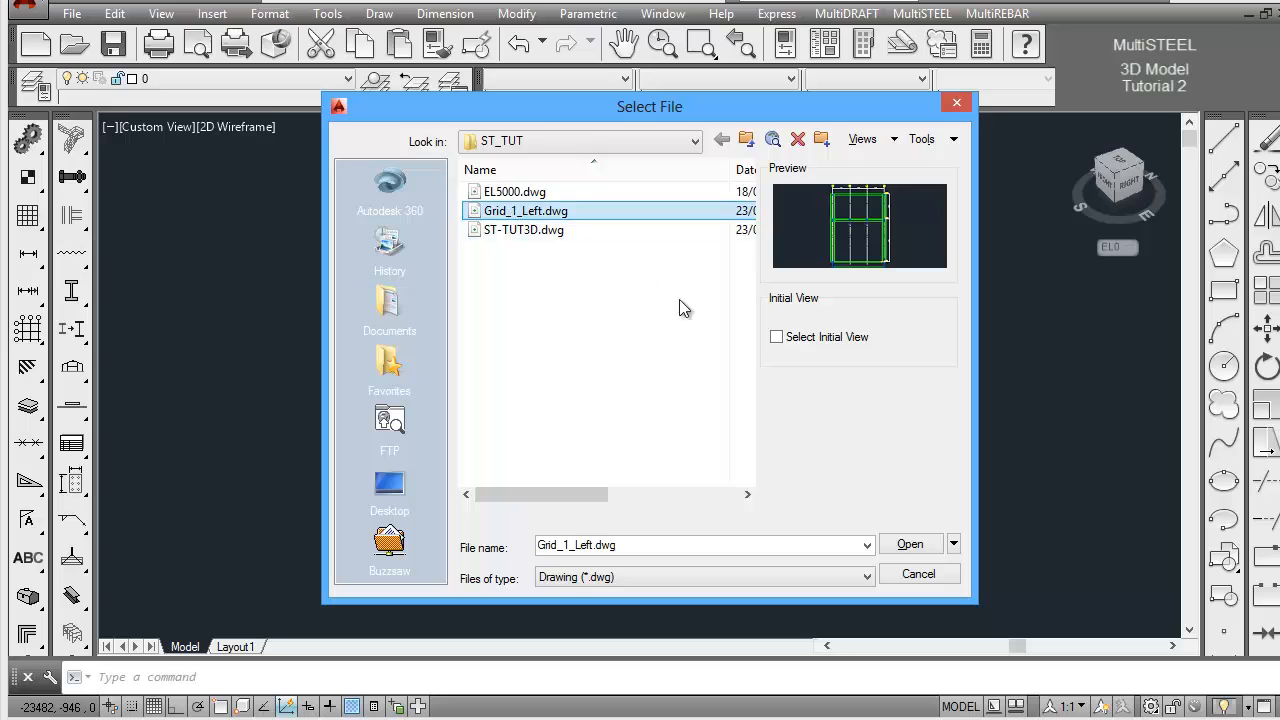
left_click(910, 546)
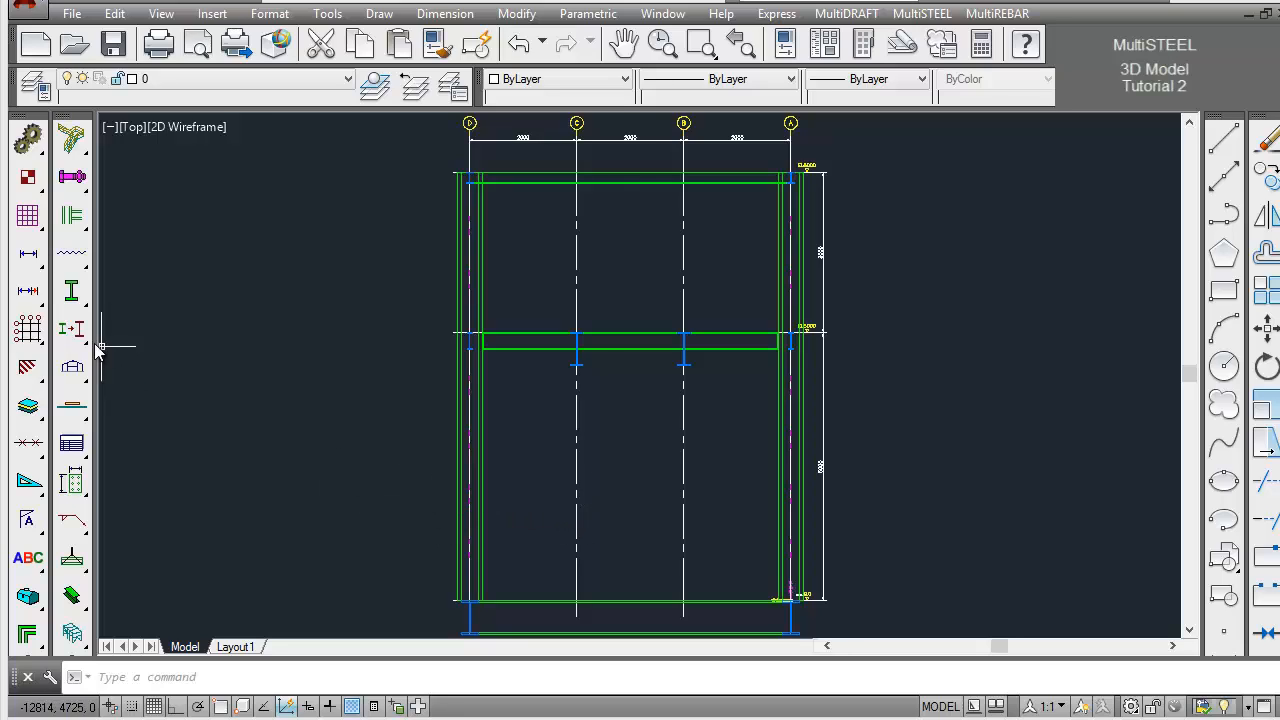
Show the columns on grids D and A and the EL5000 beam as sticks
left_click_drag(84, 334, 193, 338)
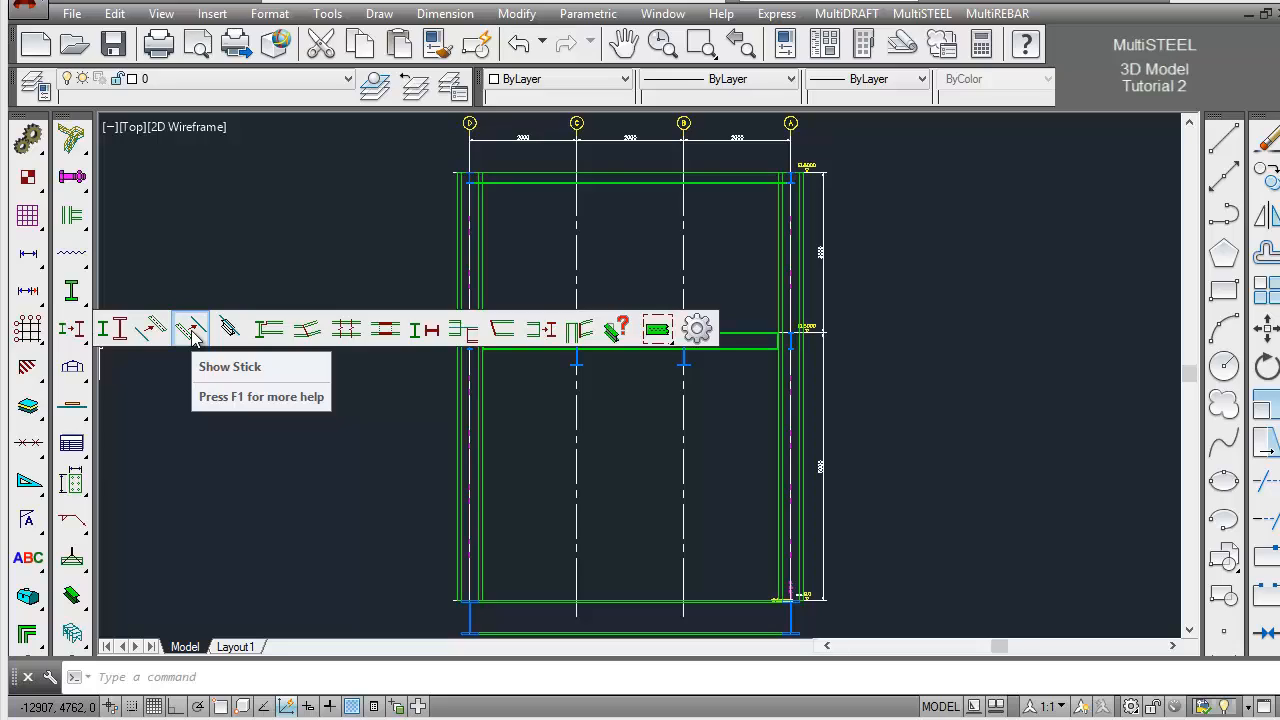
left_click(191, 331)
left_click(491, 463)
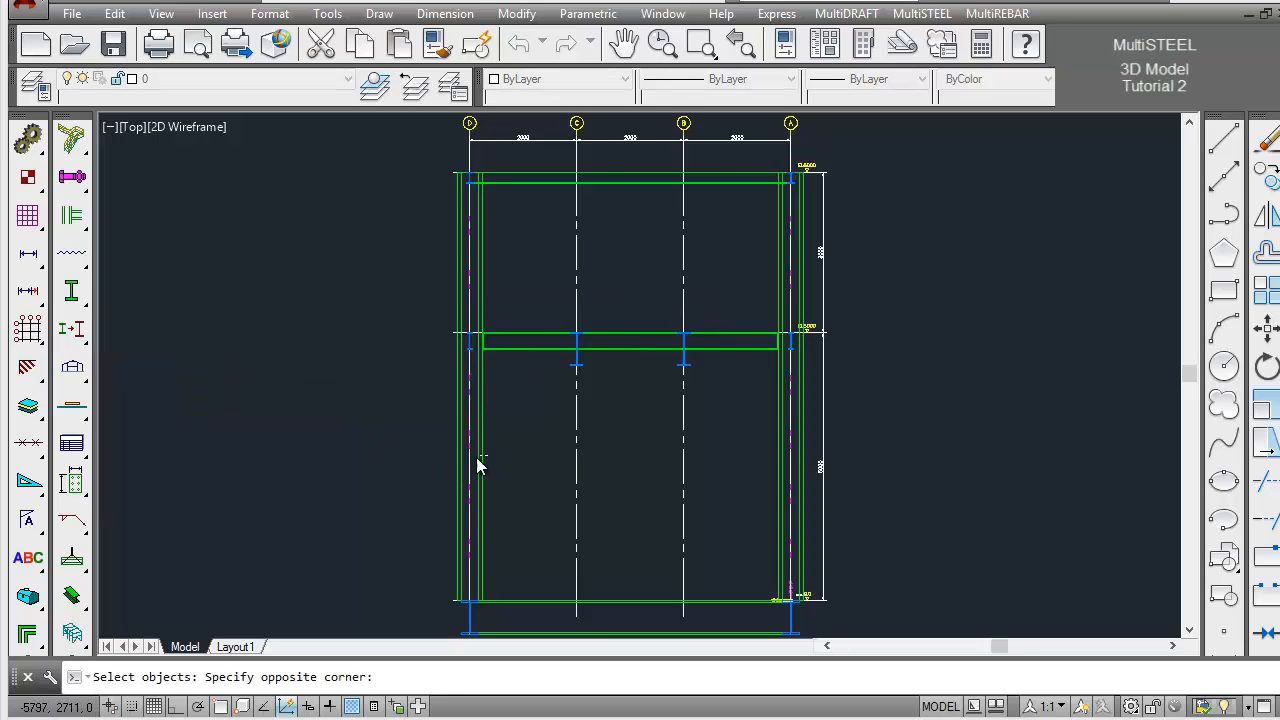
left_click(457, 458)
left_click(509, 322)
left_click(508, 362)
left_click(813, 407)
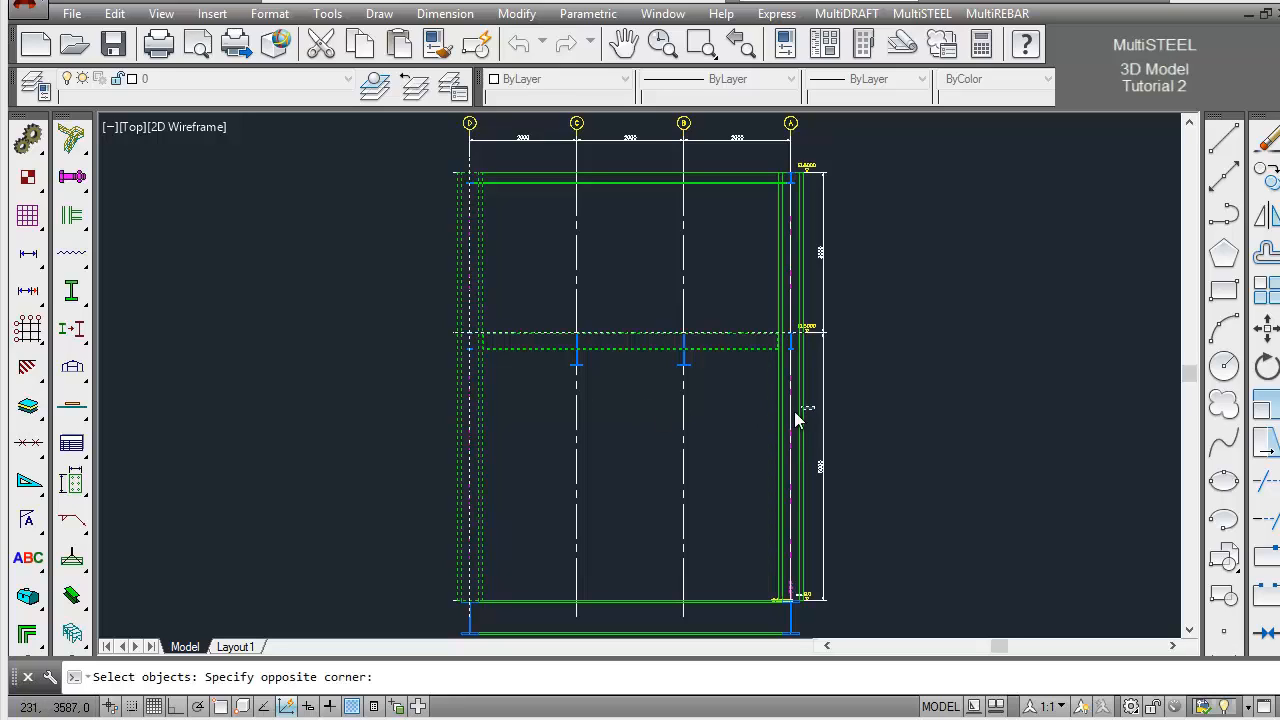
left_click(770, 420)
key("Return")
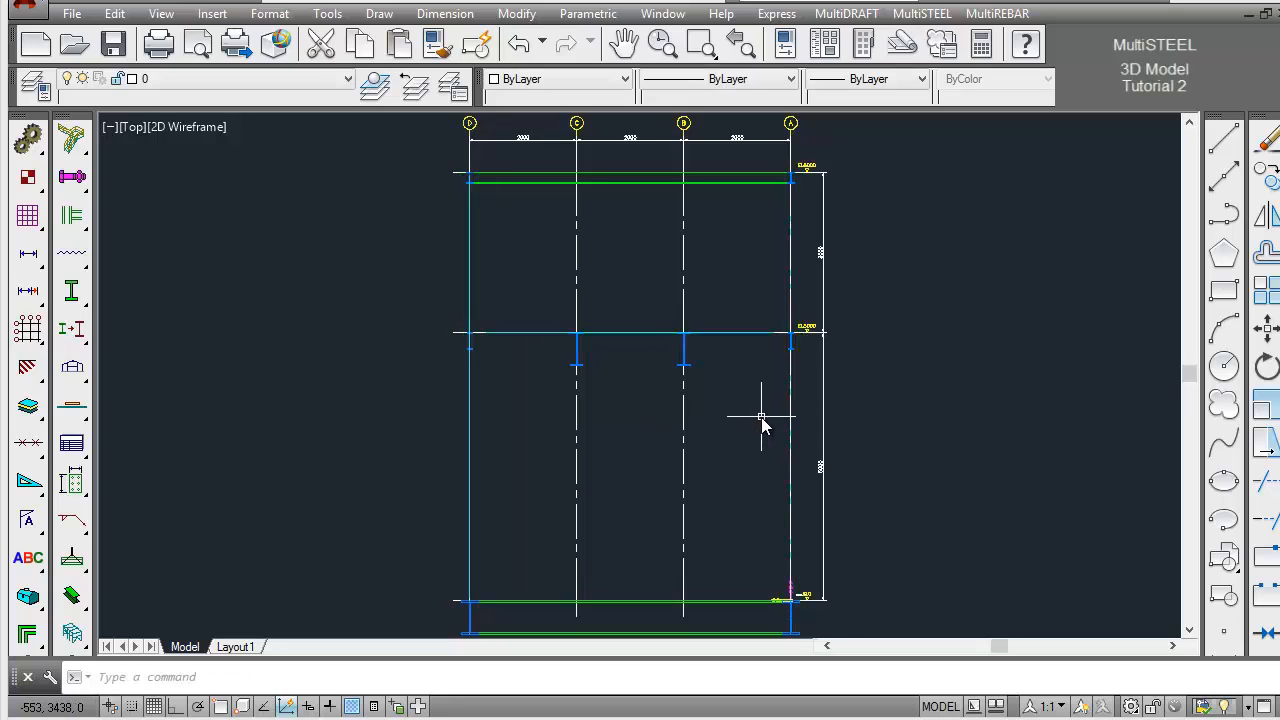
Set up Draw Steel for members with shape CHS, size 168.3x6.3CHS, 2D representation and Central justification
left_click(80, 300)
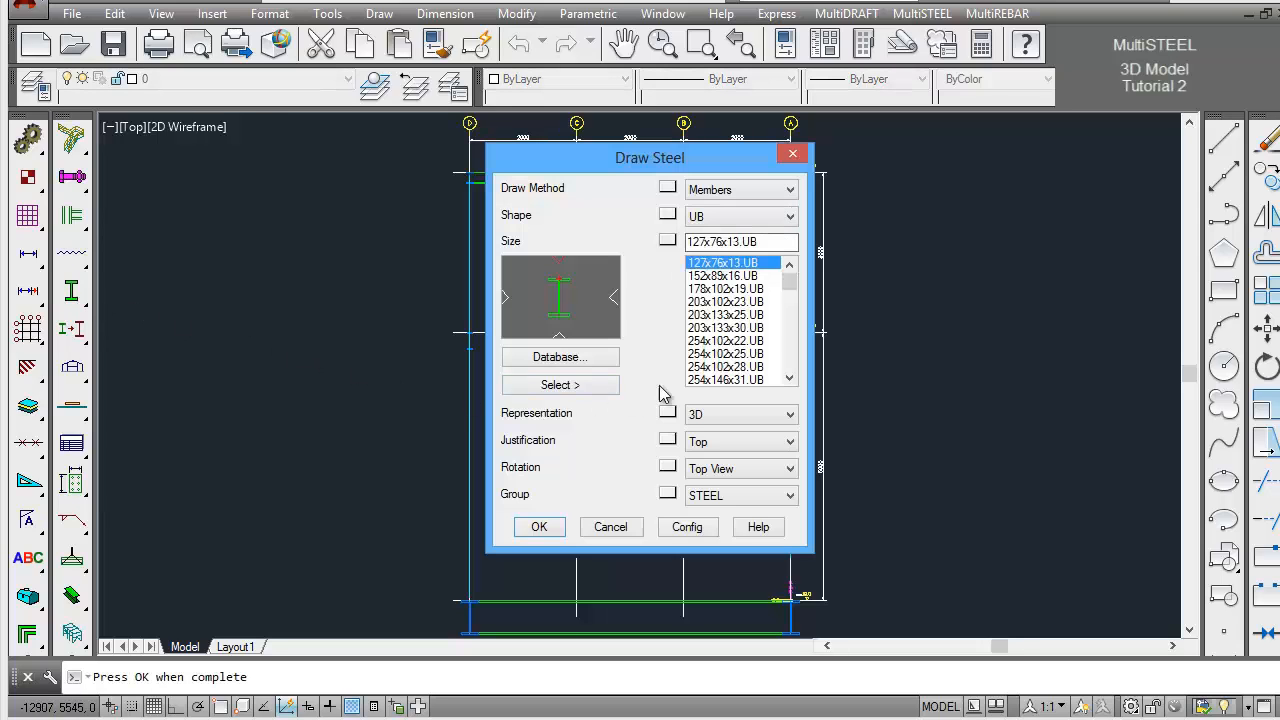
left_click(790, 216)
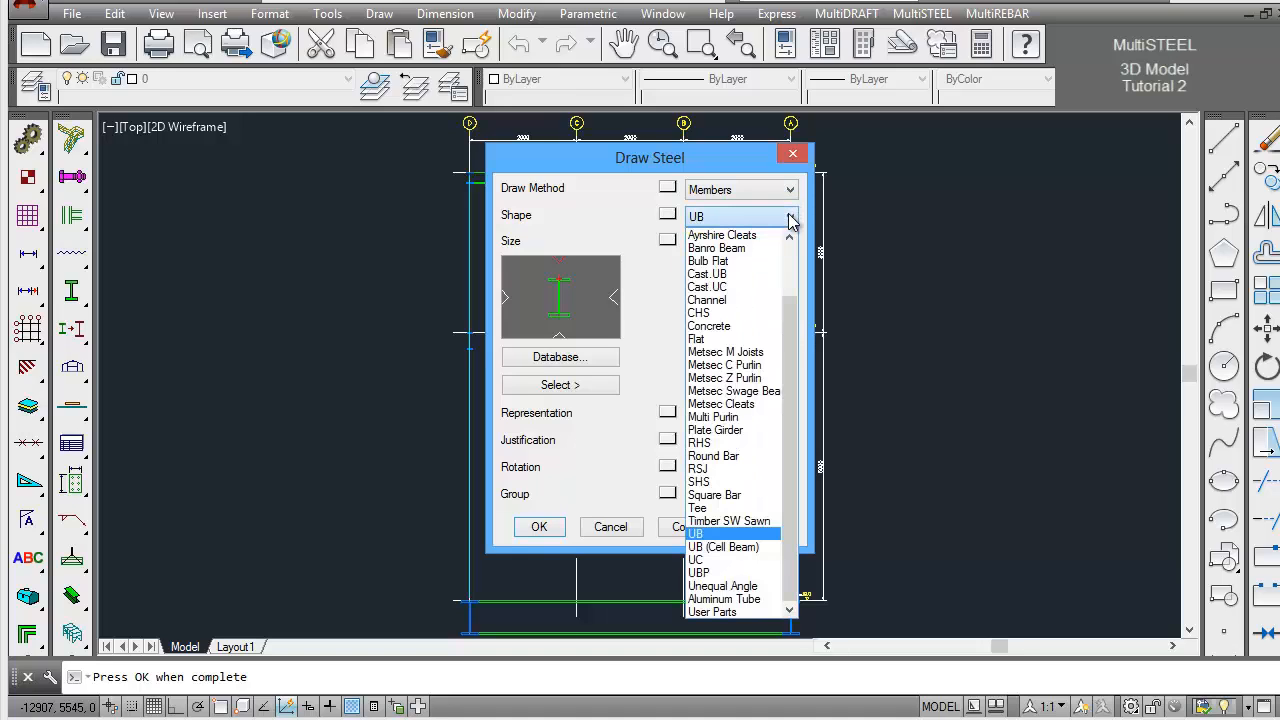
left_click(764, 313)
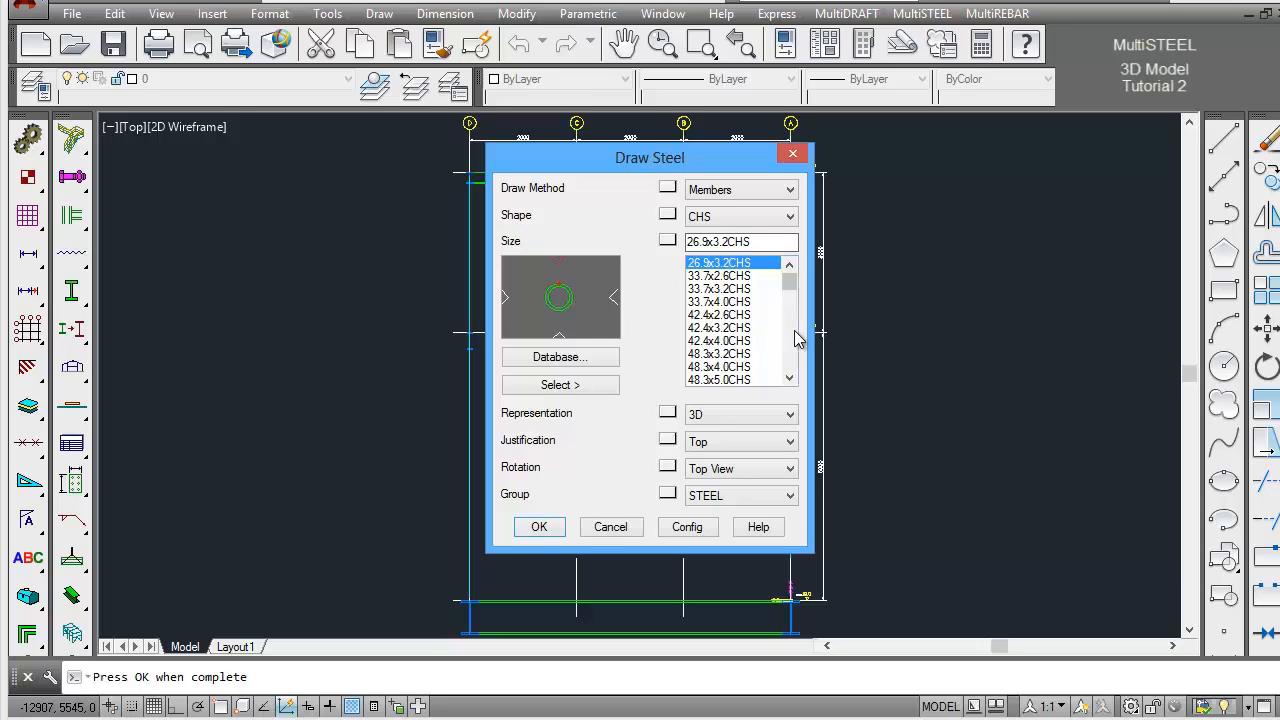
left_click(795, 339)
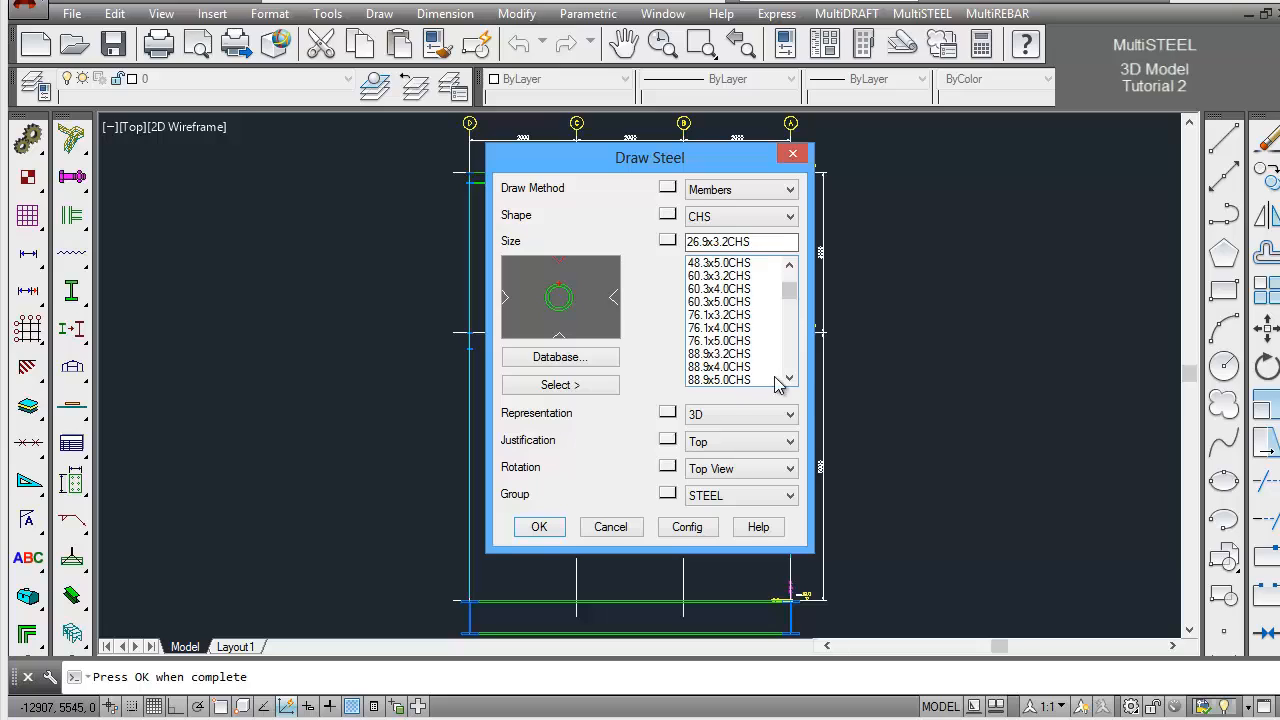
left_click(791, 370)
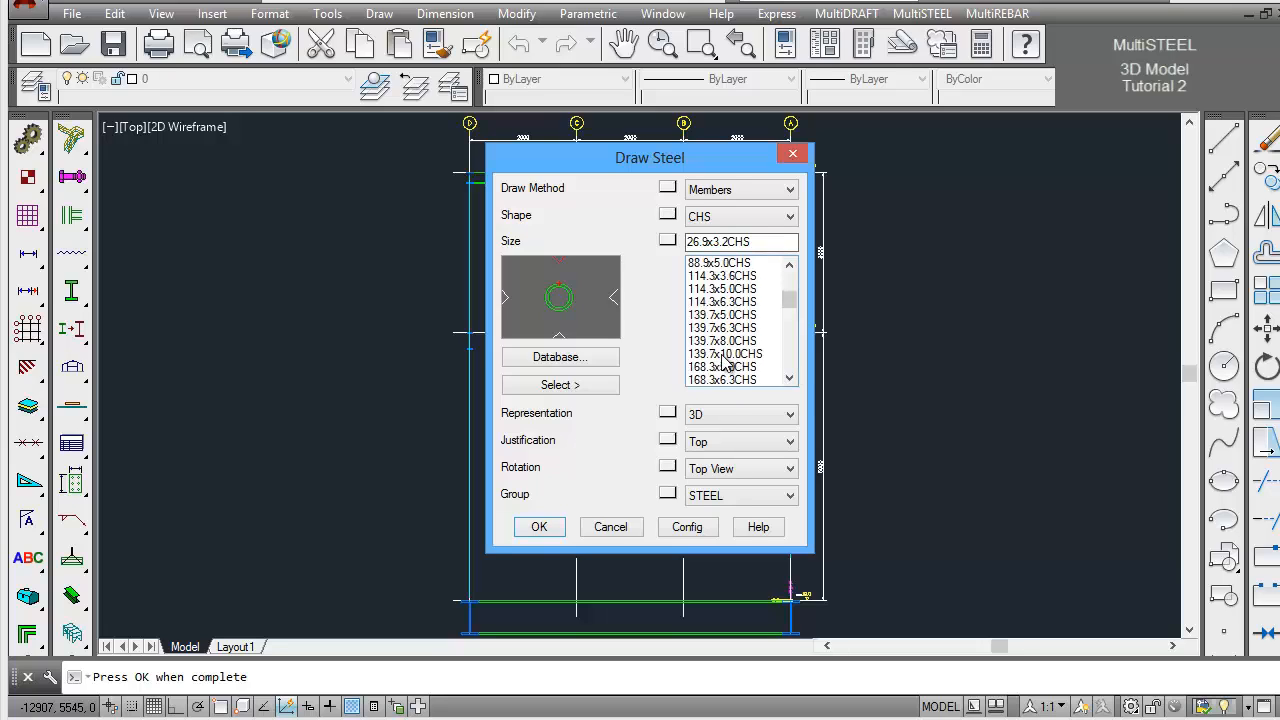
left_click(724, 380)
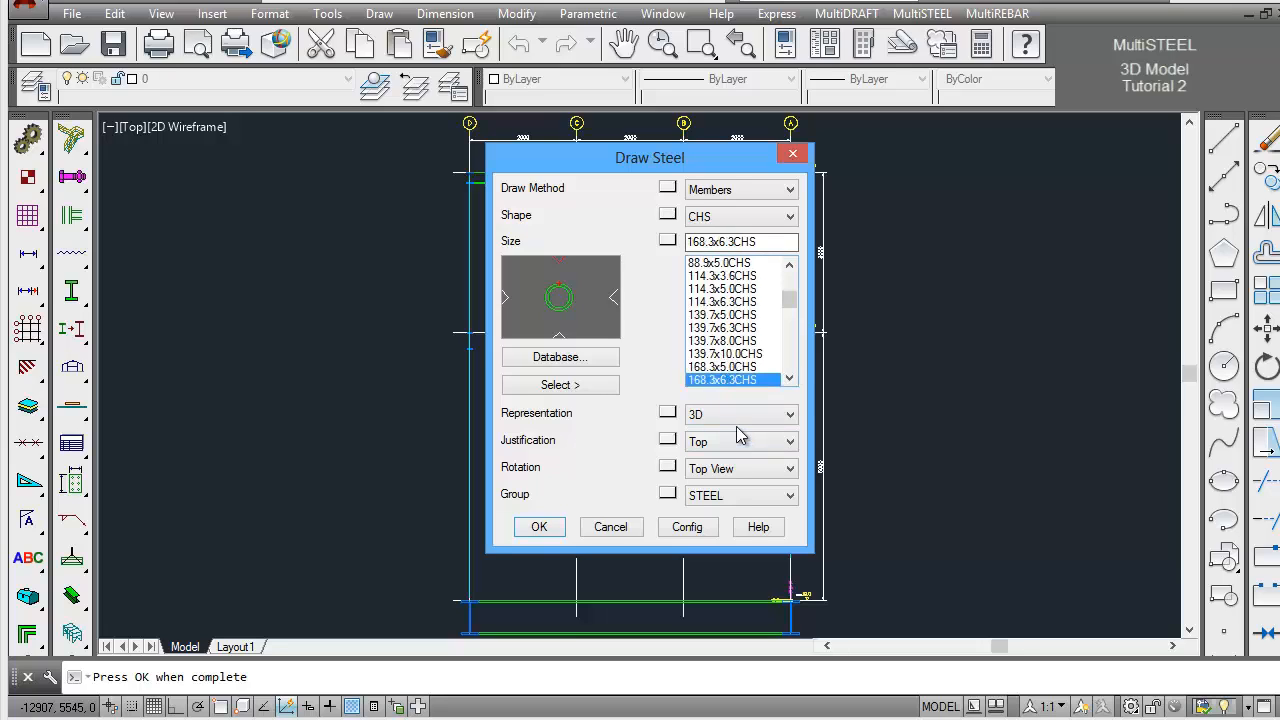
left_click(742, 416)
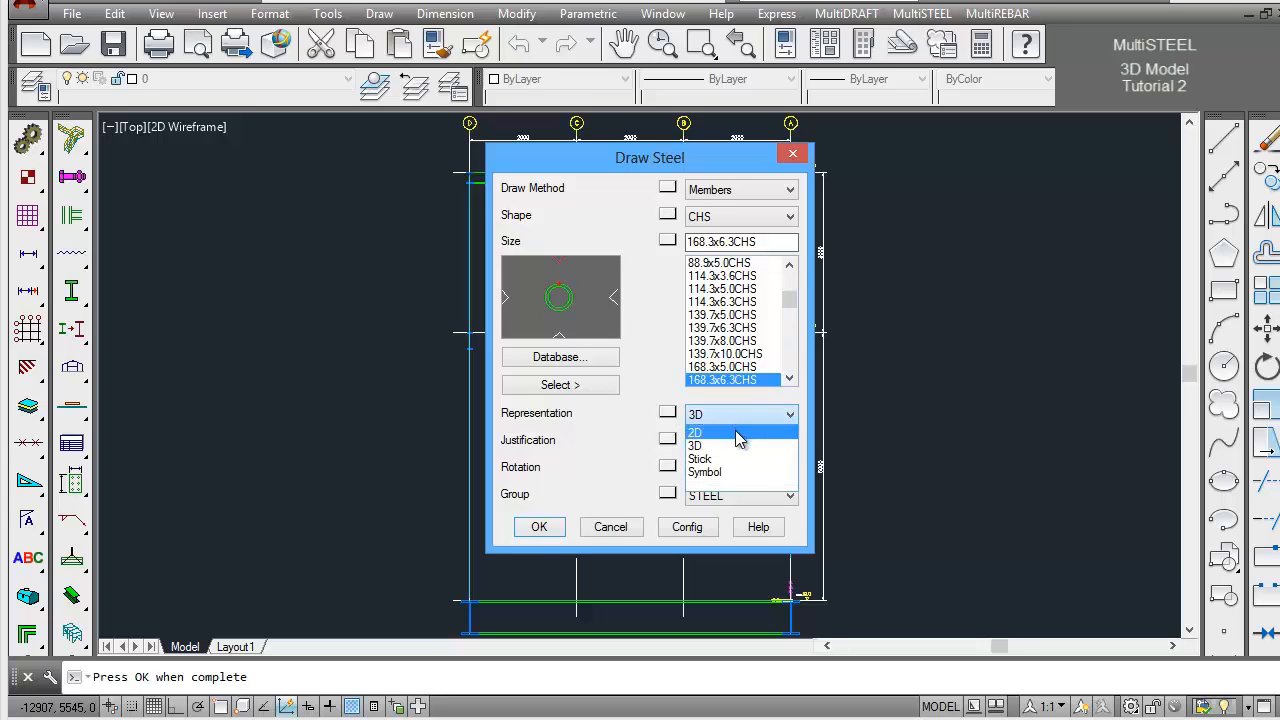
left_click(735, 432)
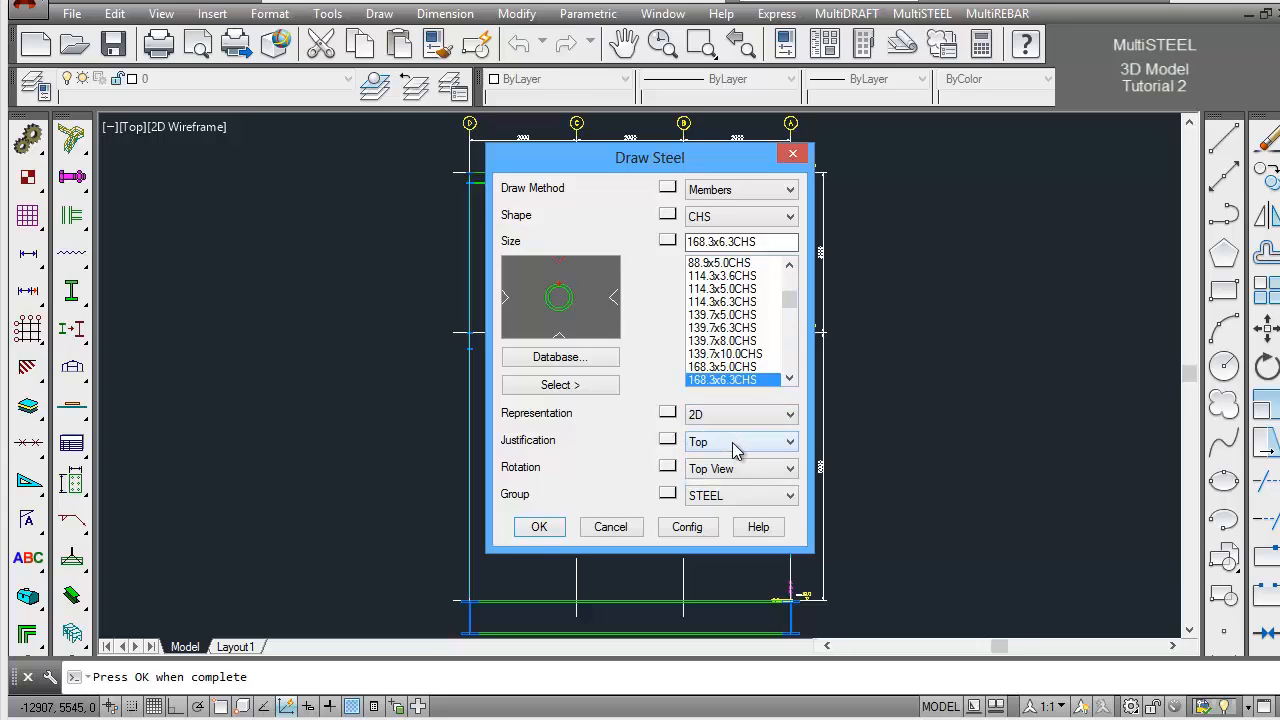
left_click(735, 448)
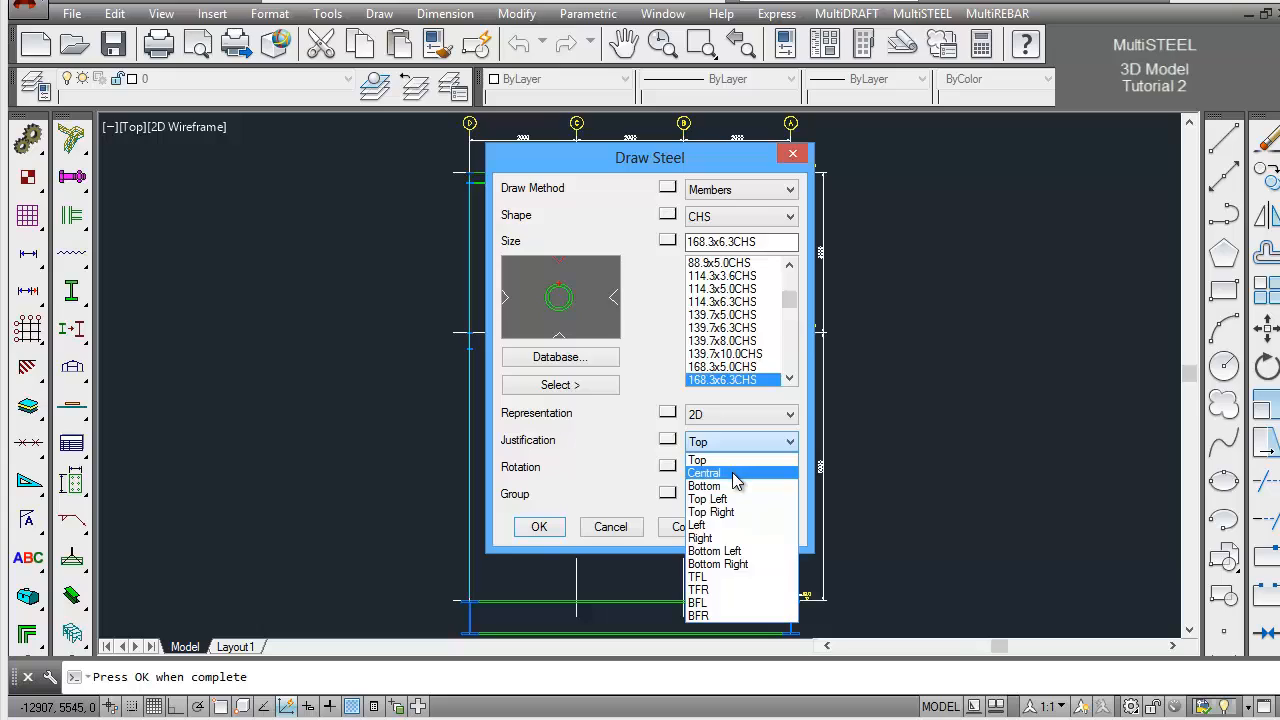
left_click(735, 474)
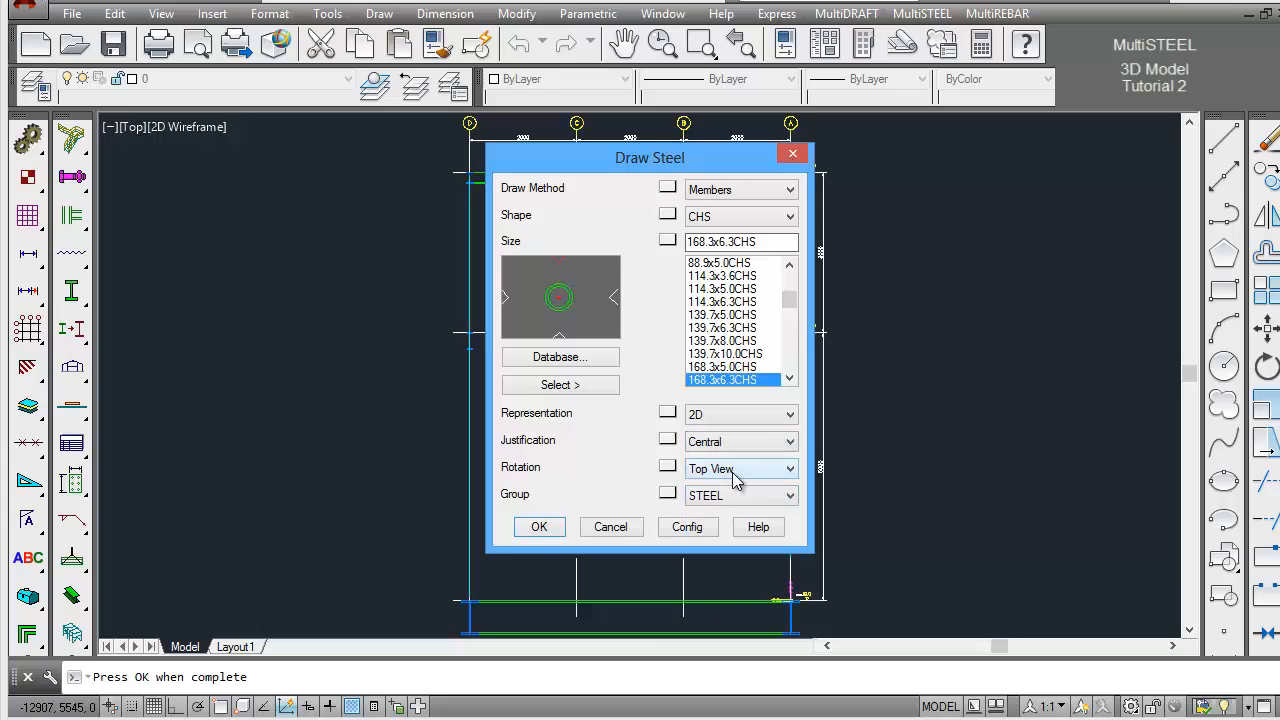
left_click(539, 527)
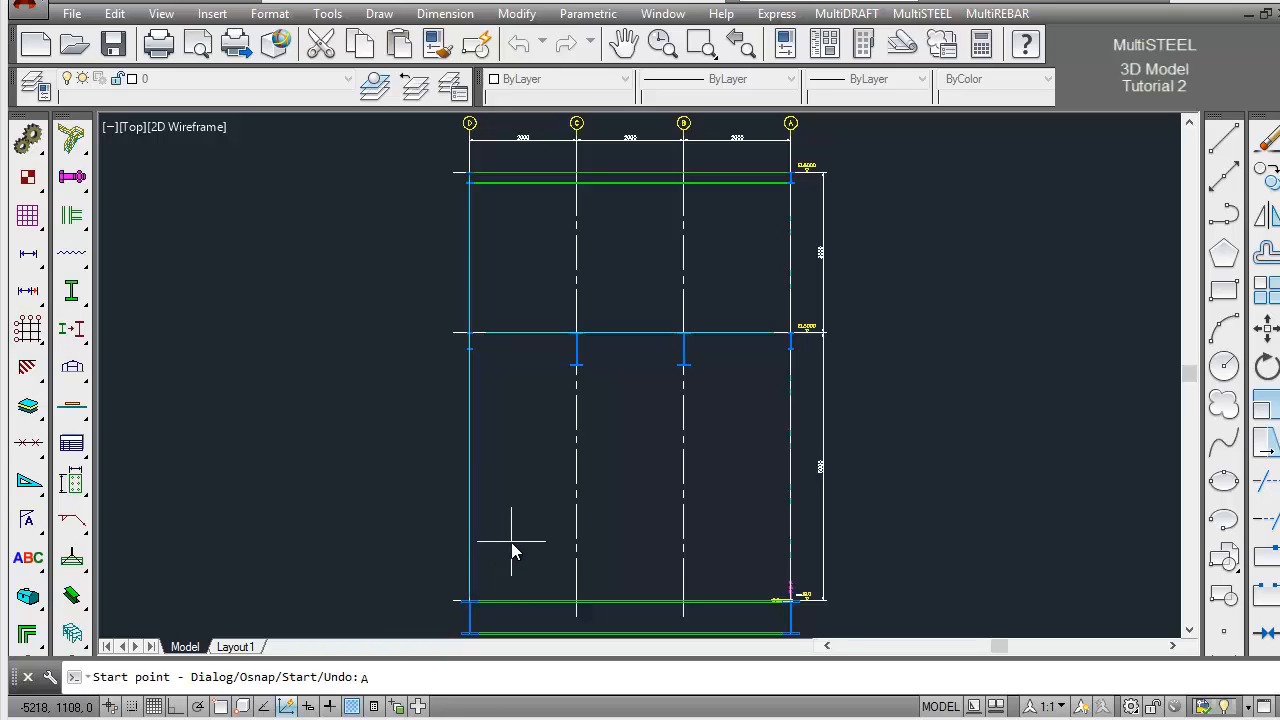
Draw a CHS brace from 1000 mm along the grid D column's lower end to the midpoint of the EL5000 beam
key("Return")
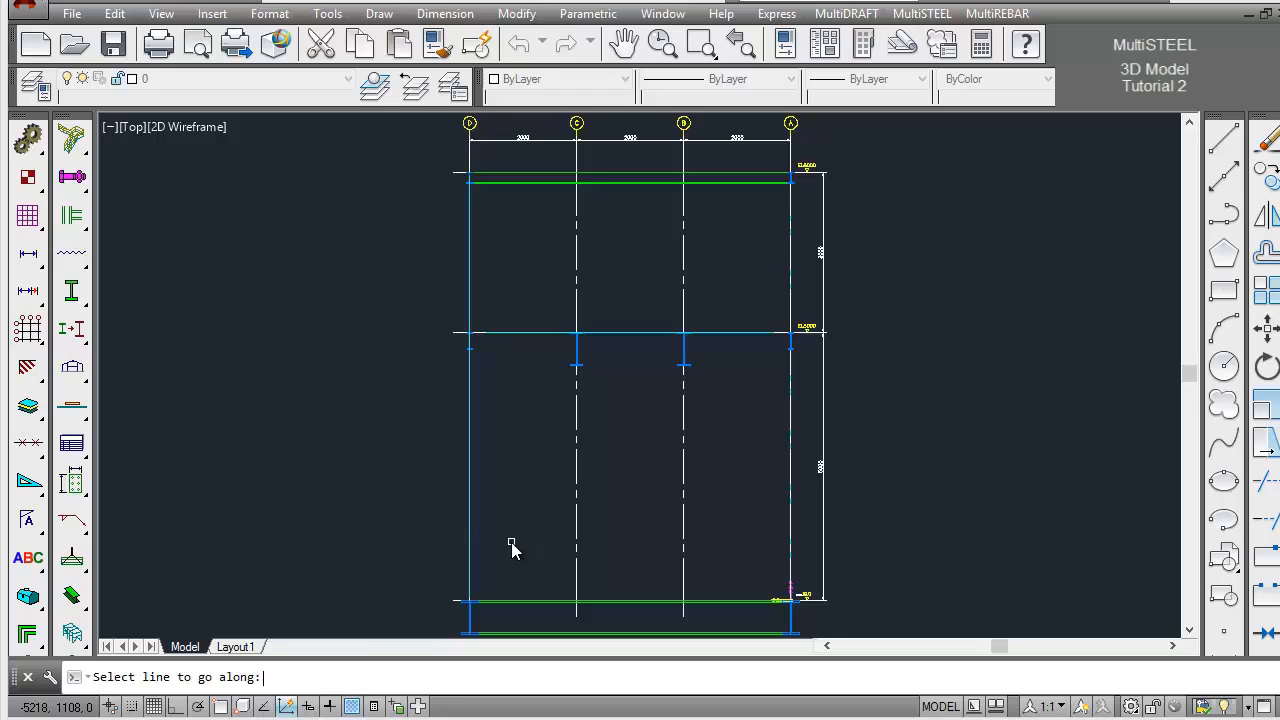
left_click(469, 580)
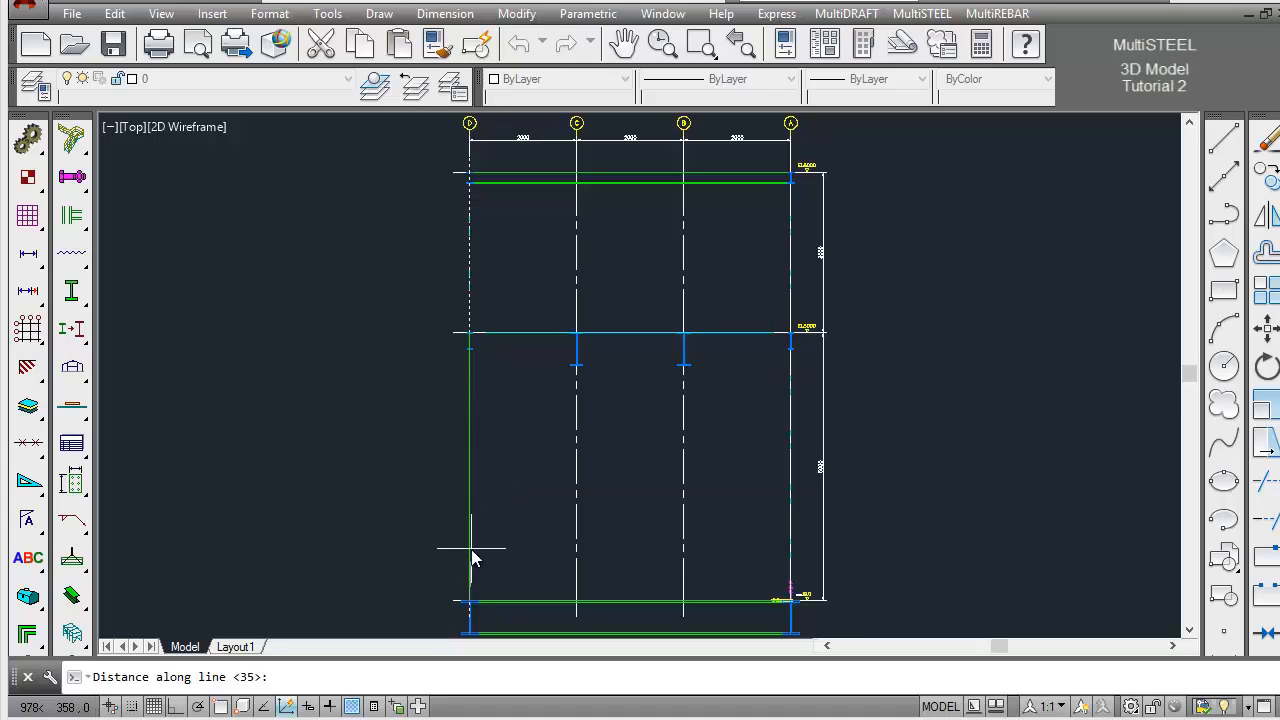
type("1000")
key("Return")
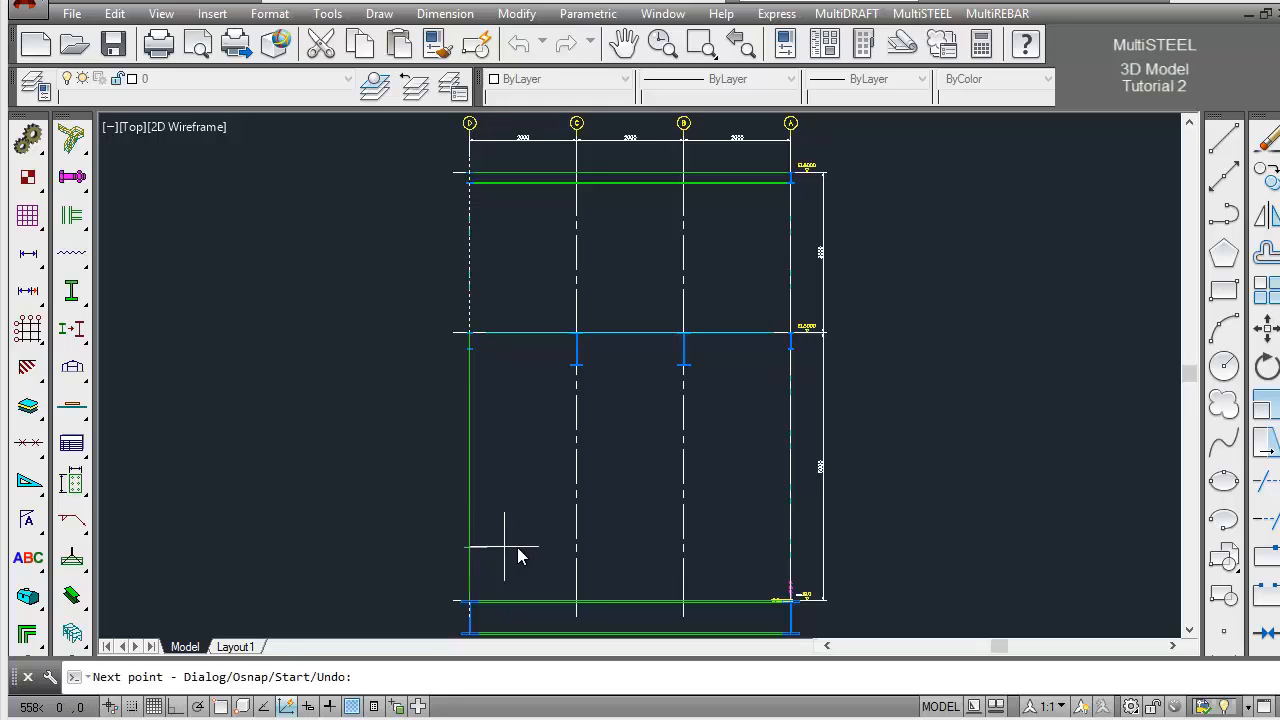
right_click(606, 422, "shift")
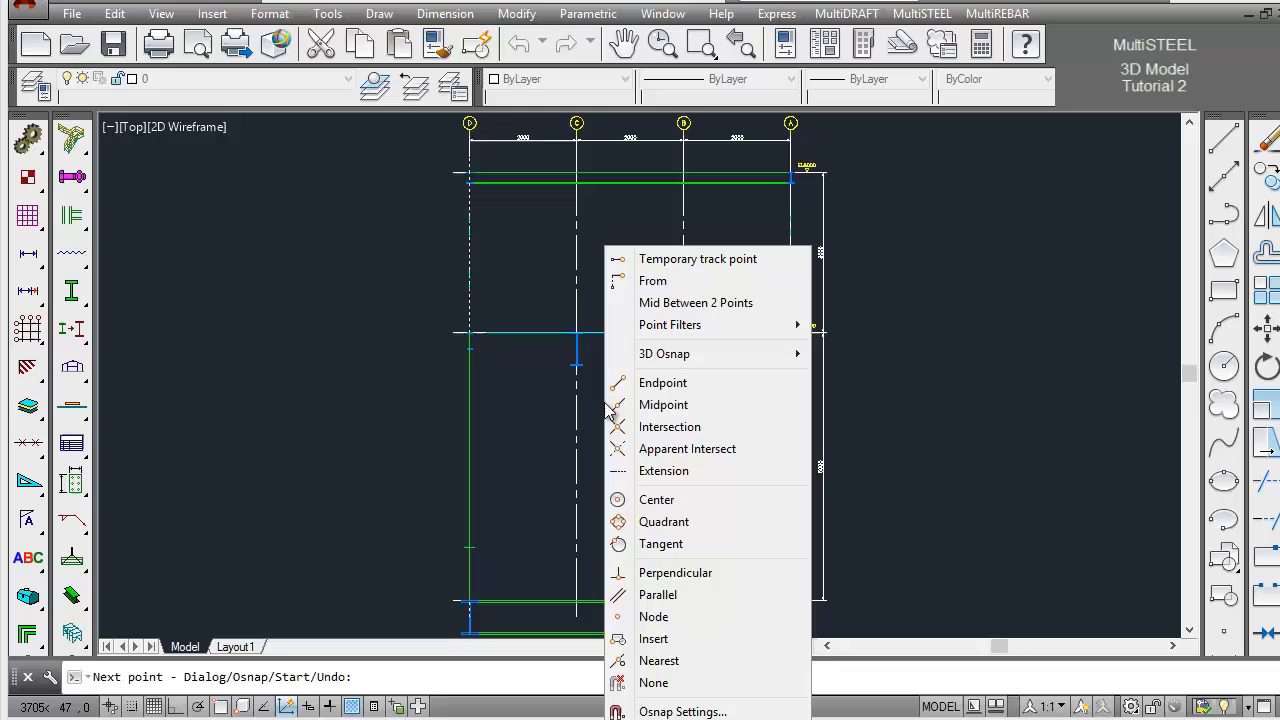
left_click(663, 405)
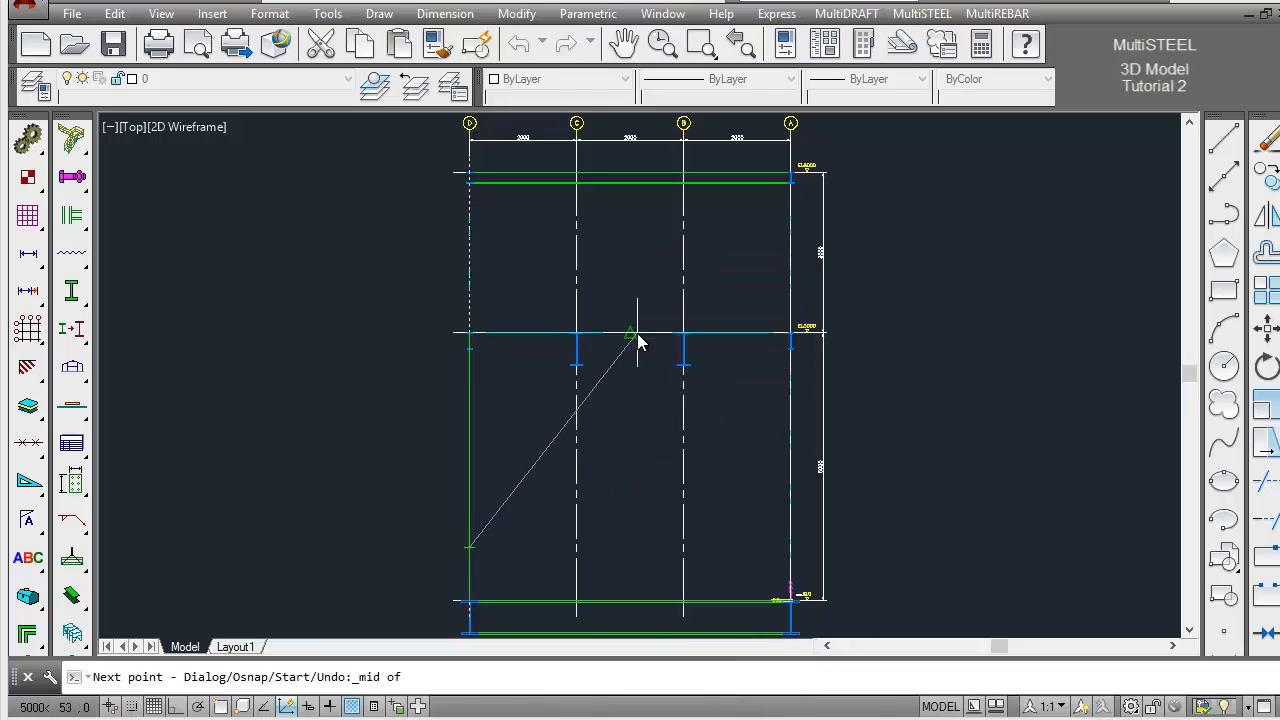
left_click(637, 338)
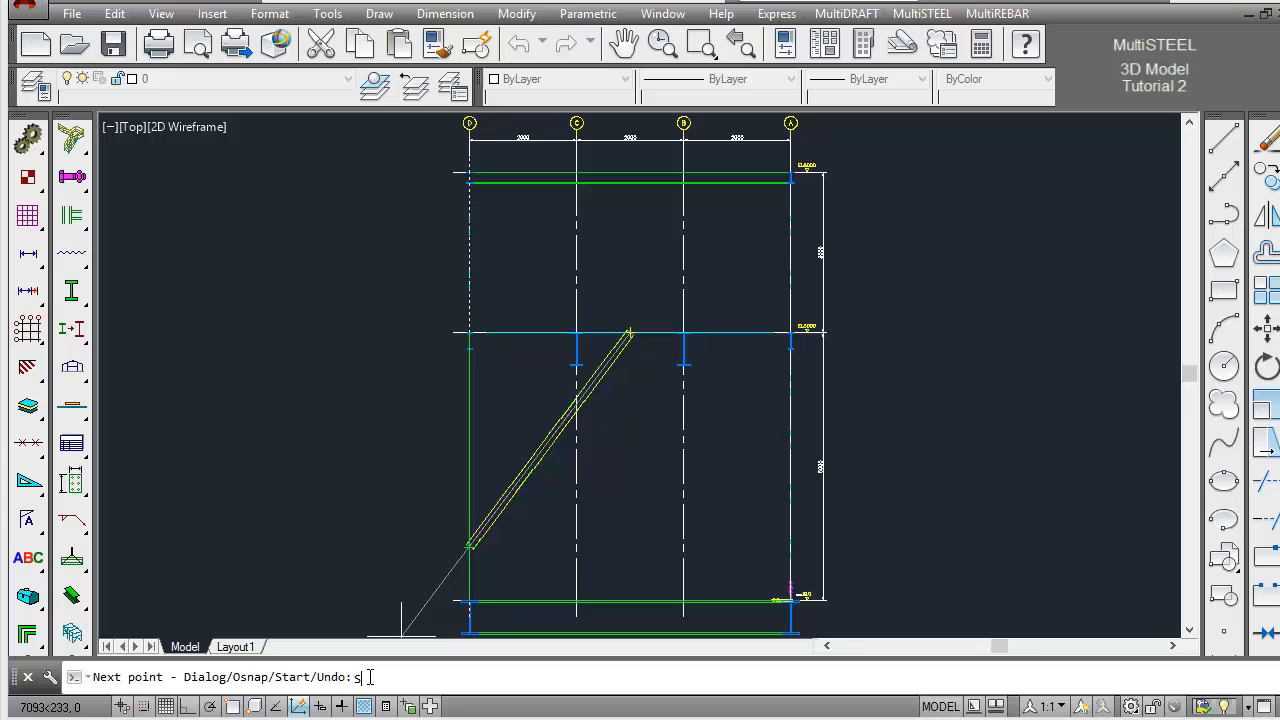
Draw a second CHS brace from 1000 mm up the grid A column to the EL5000 beam's midpoint, and finish drawing steel
key("Return")
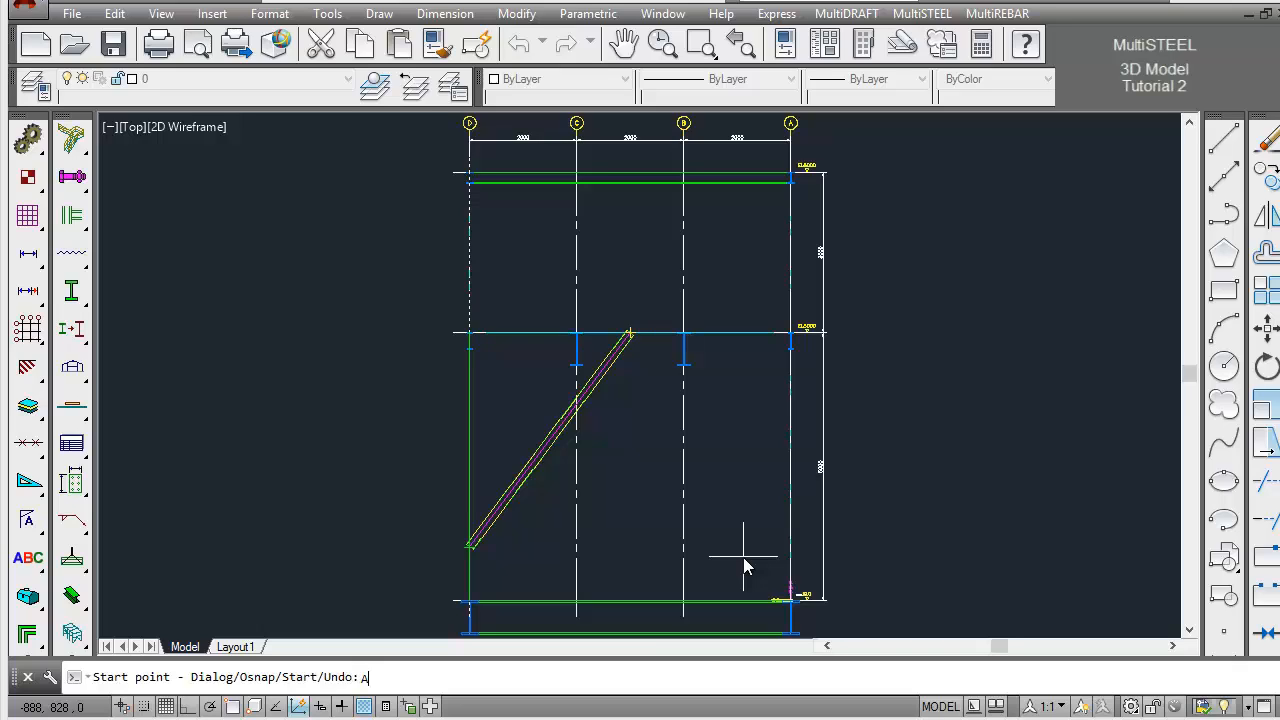
key("Return")
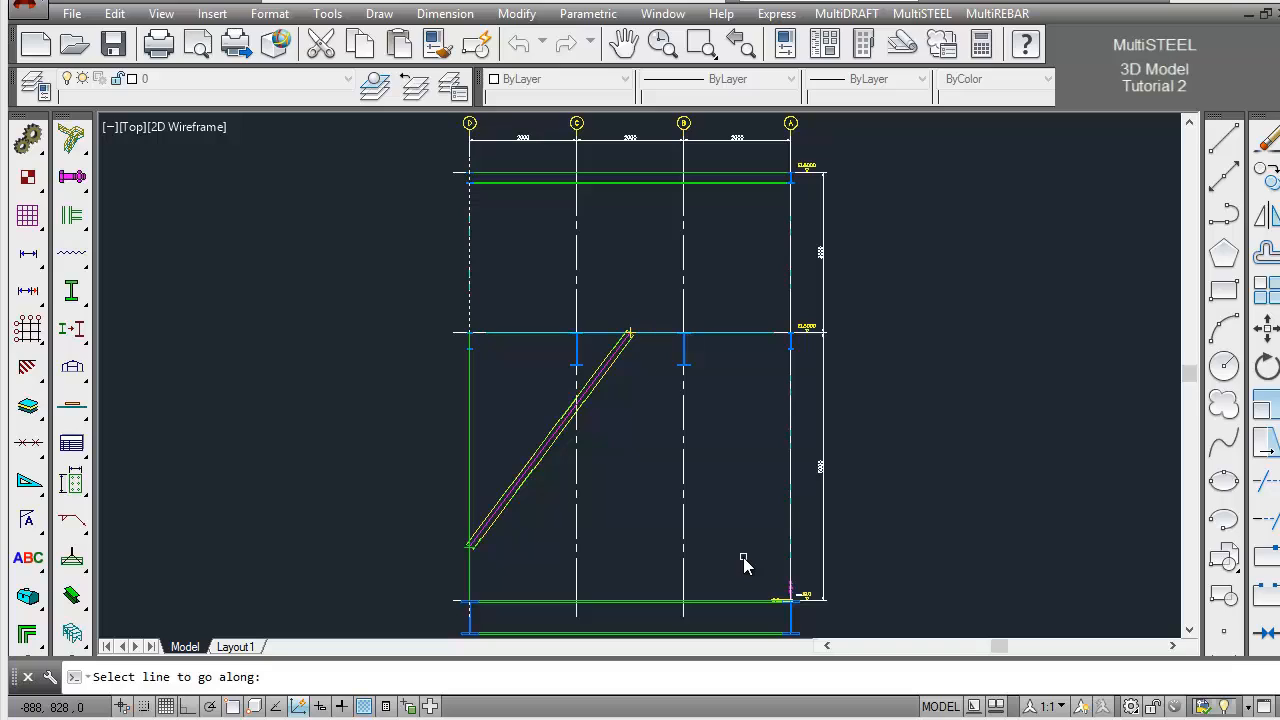
left_click(789, 555)
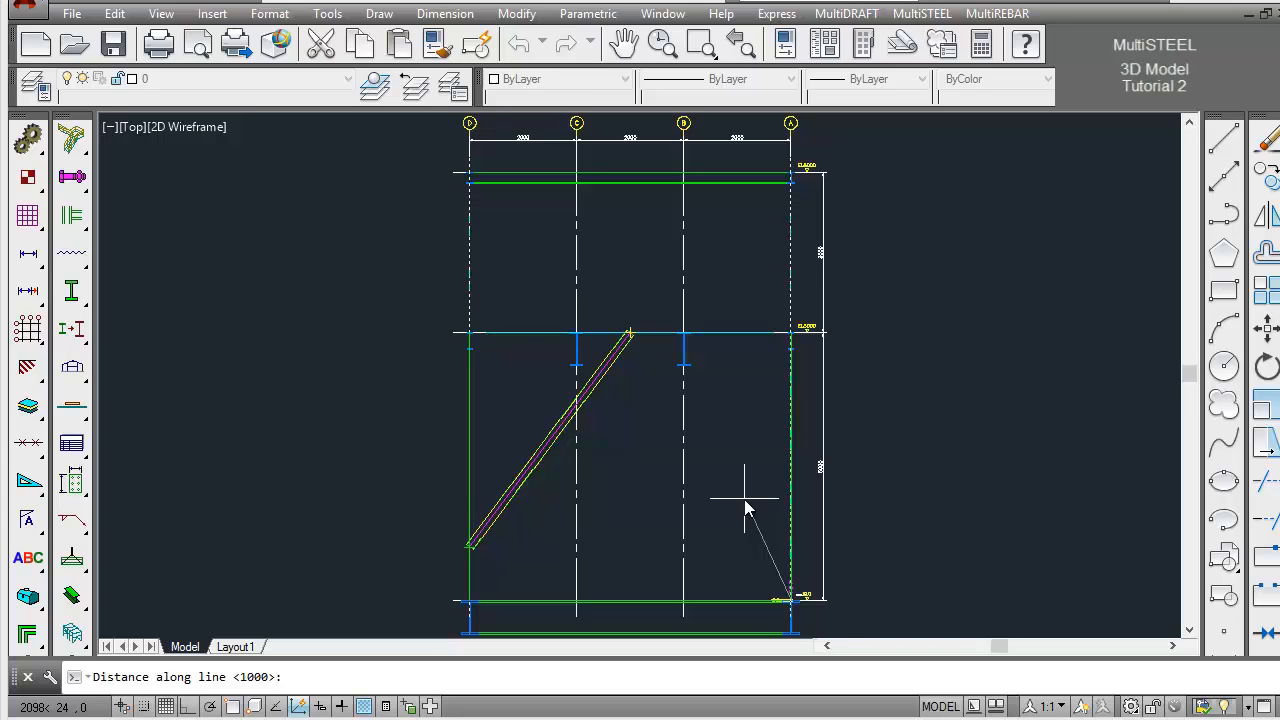
key("Return")
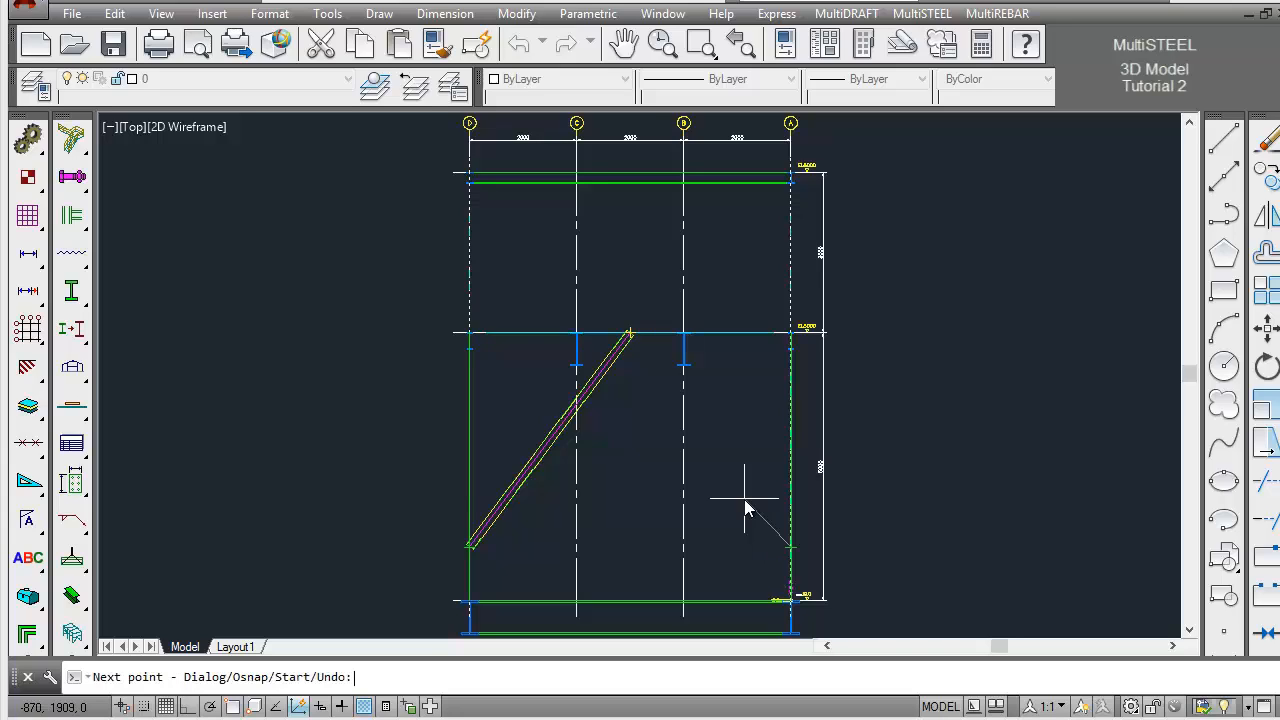
right_click(707, 451, "shift")
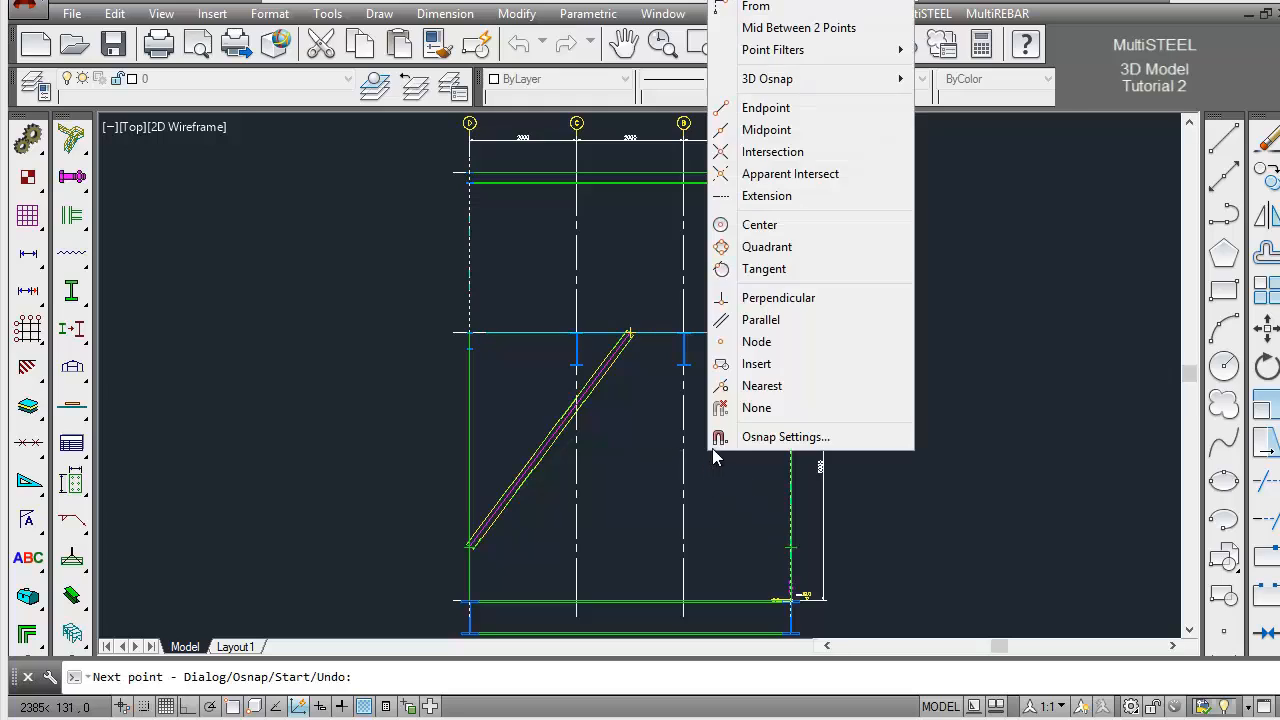
left_click(767, 131)
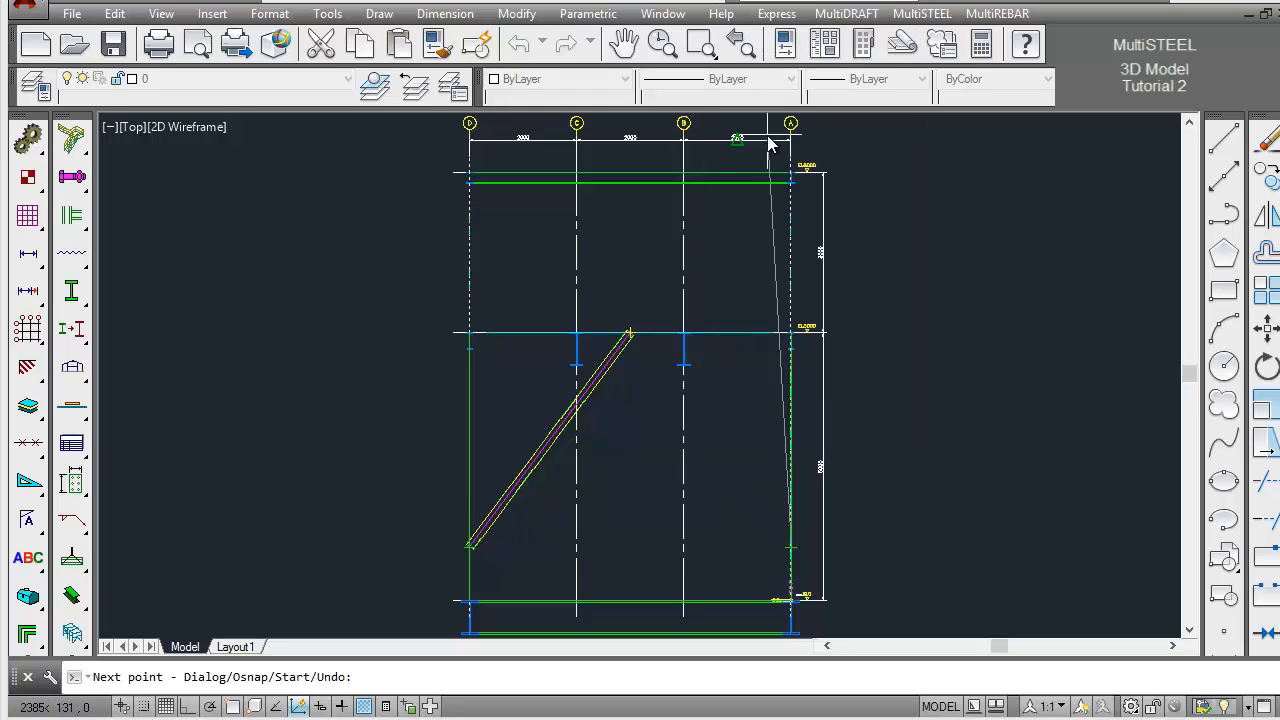
left_click(656, 332)
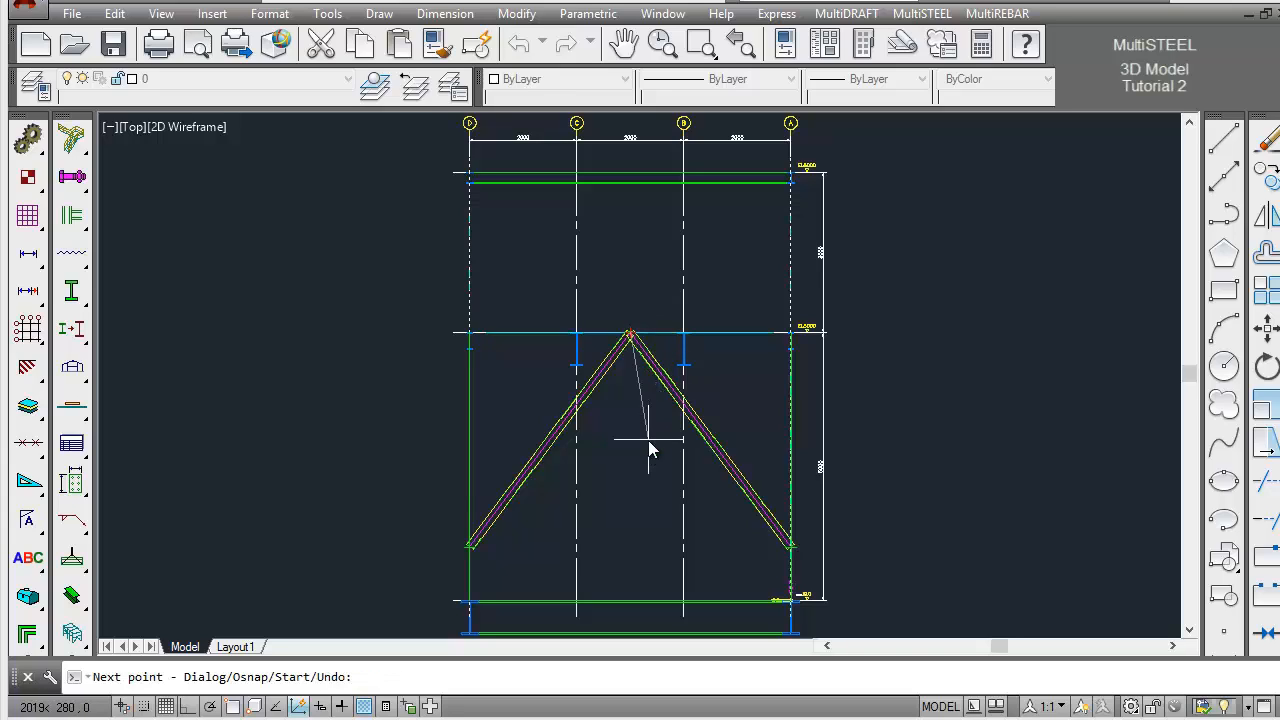
key("Return")
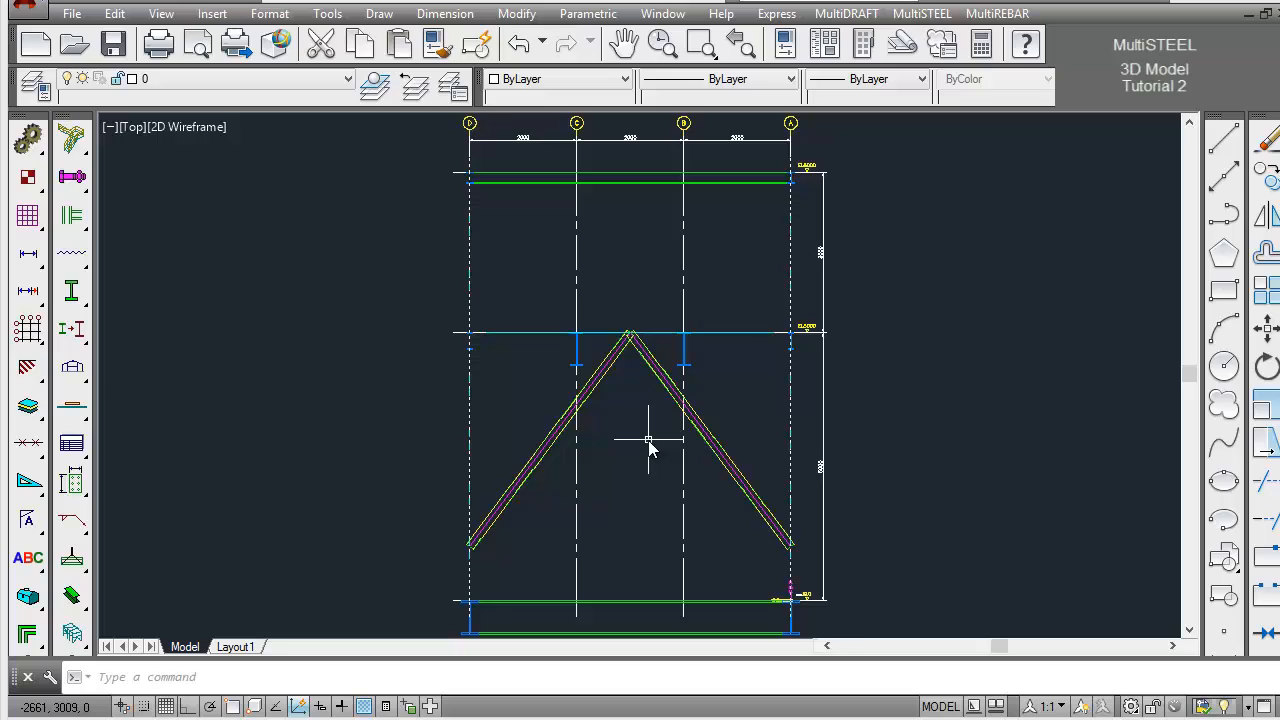
Apply Cut Backs to both CHS braces against the EL5000 beam and the columns on grids D and A
left_click(701, 43)
left_click(436, 310)
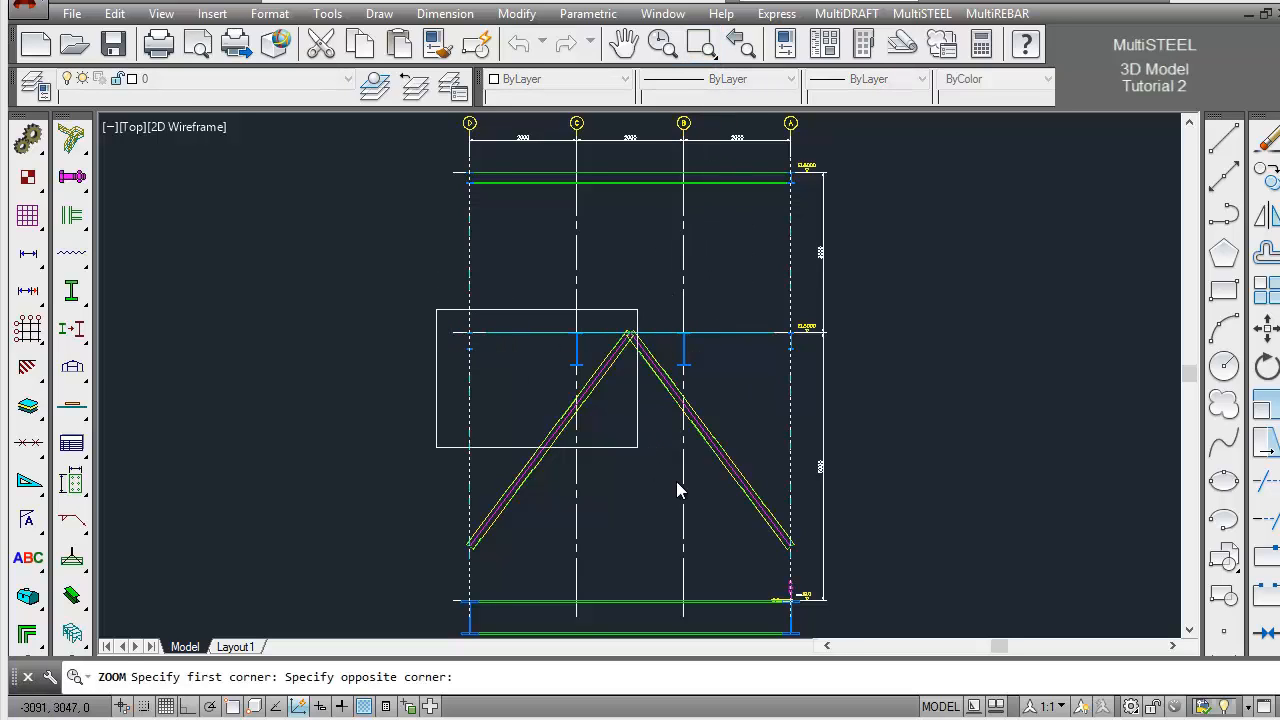
left_click(806, 575)
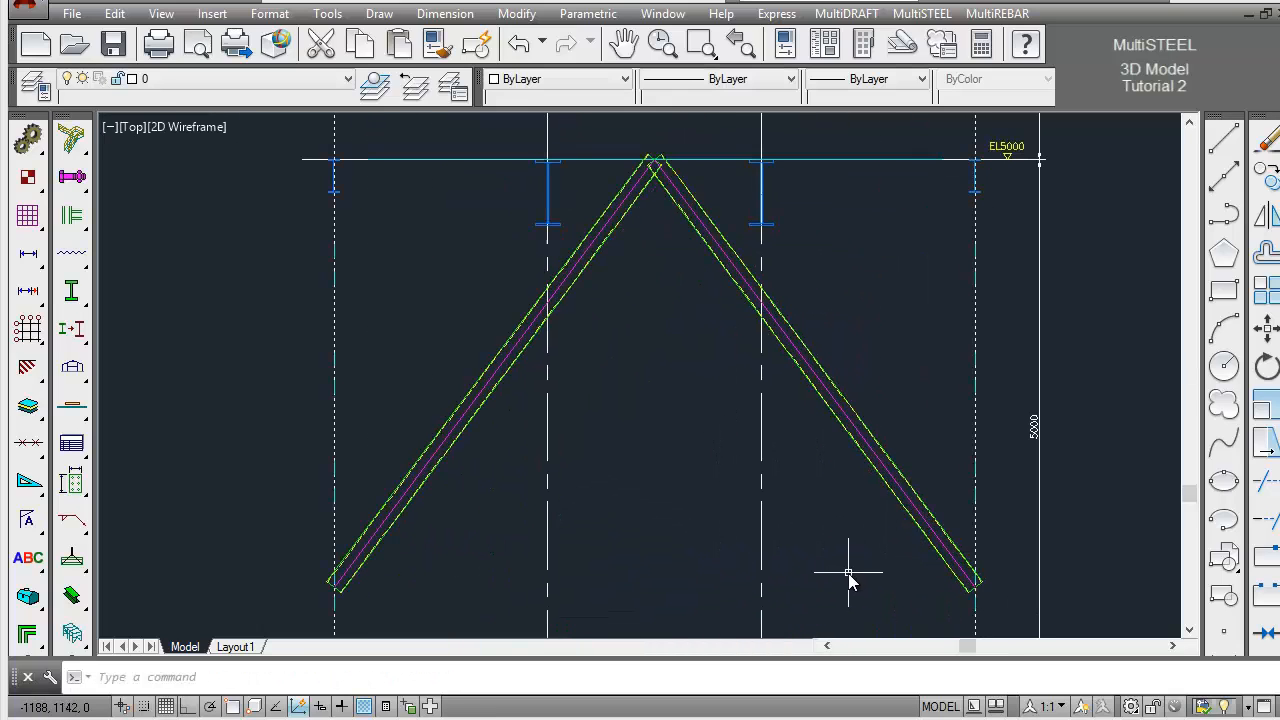
left_click(80, 341)
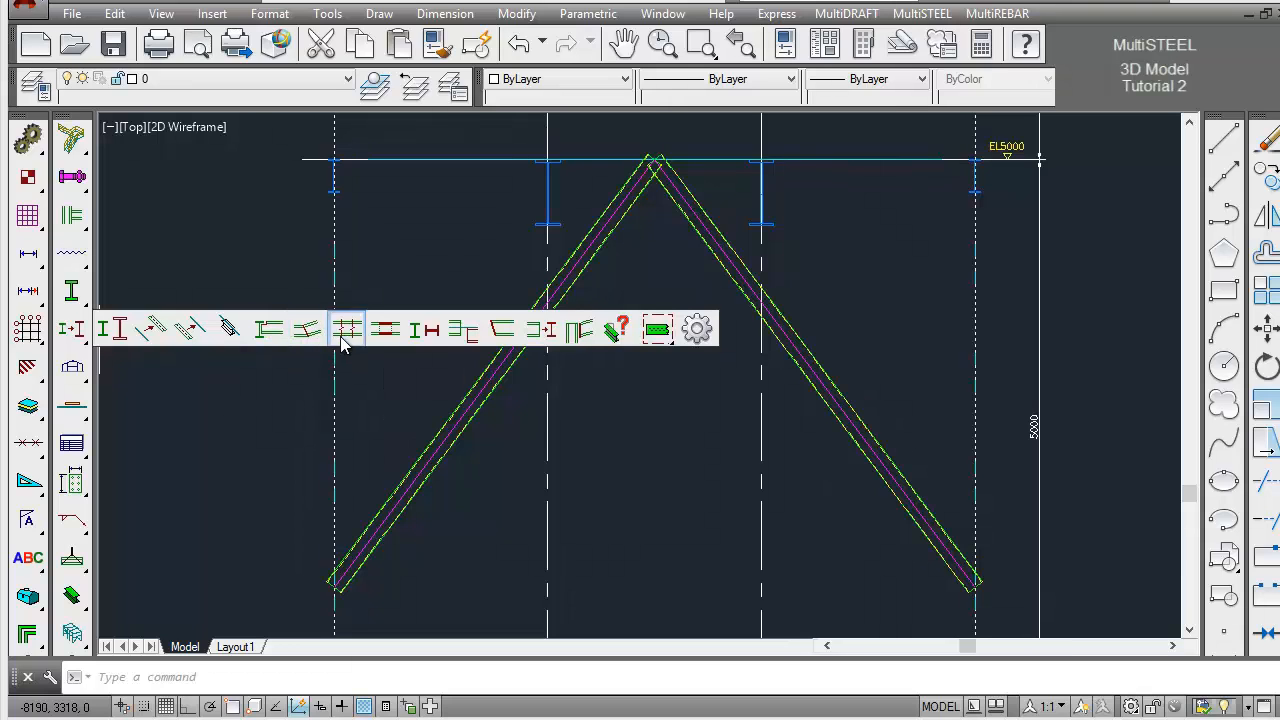
left_click(581, 340)
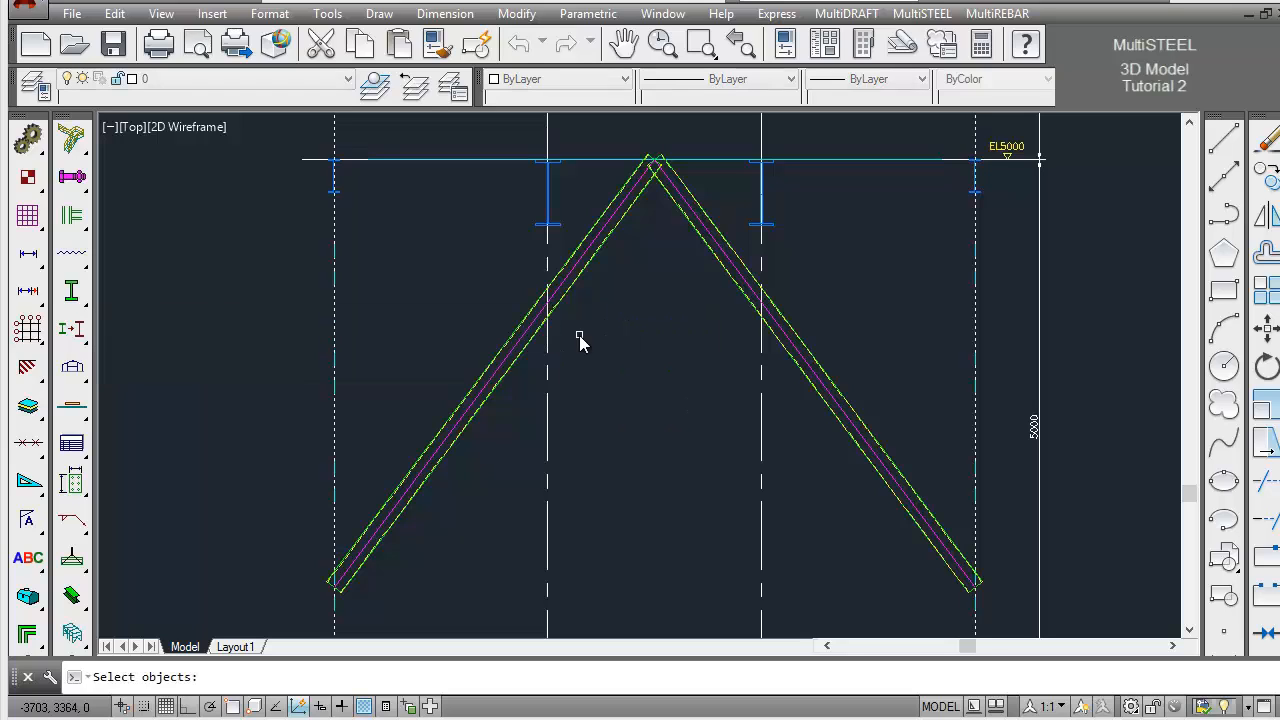
left_click(596, 281)
left_click(573, 250)
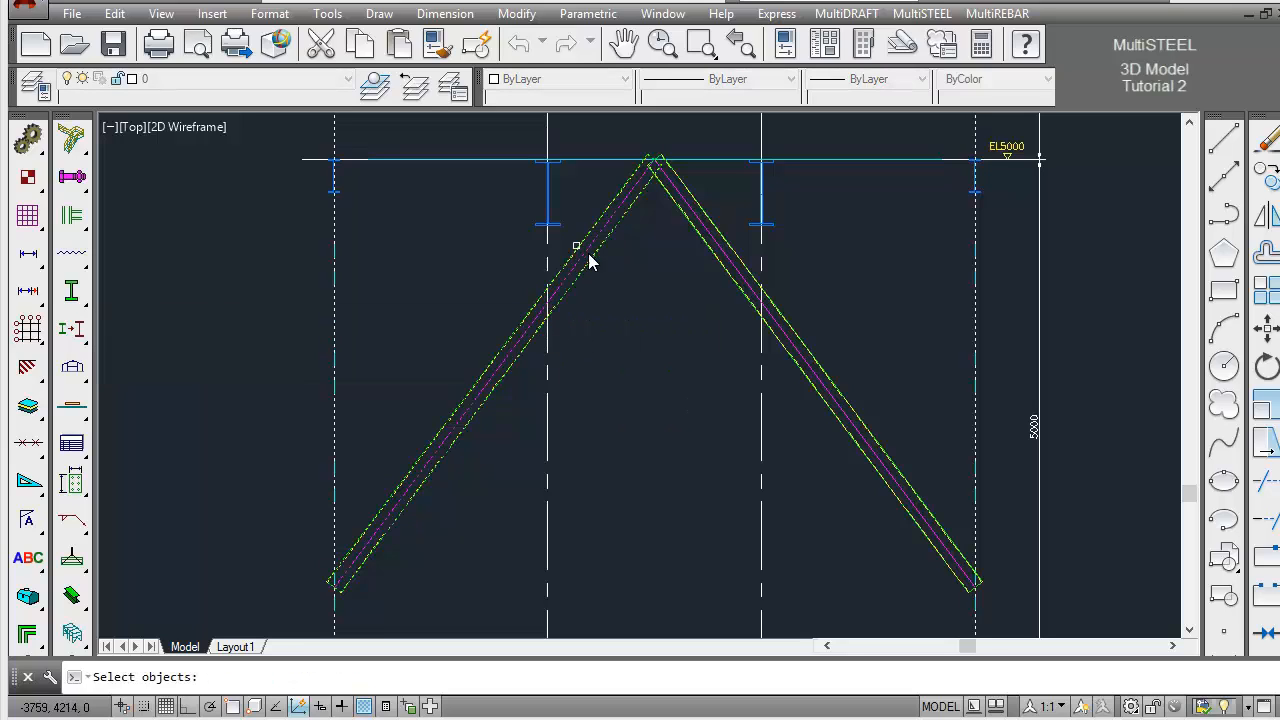
left_click(808, 321)
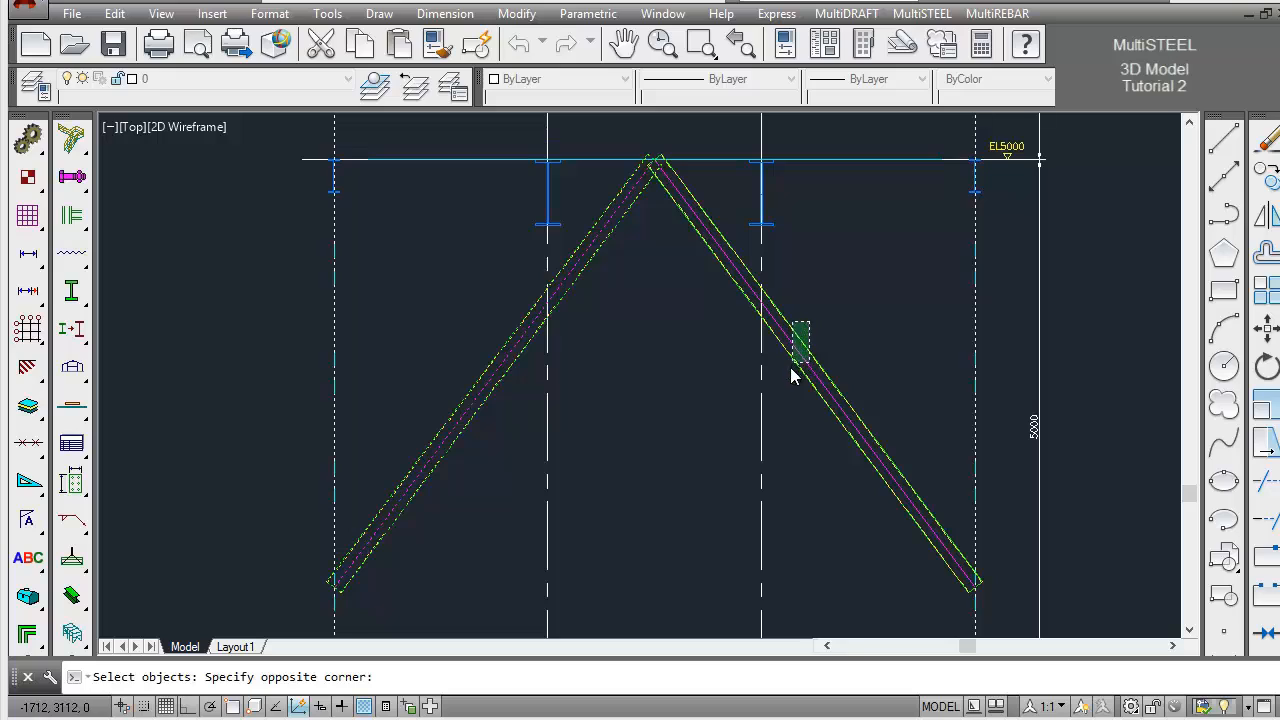
left_click(790, 368)
key("Return")
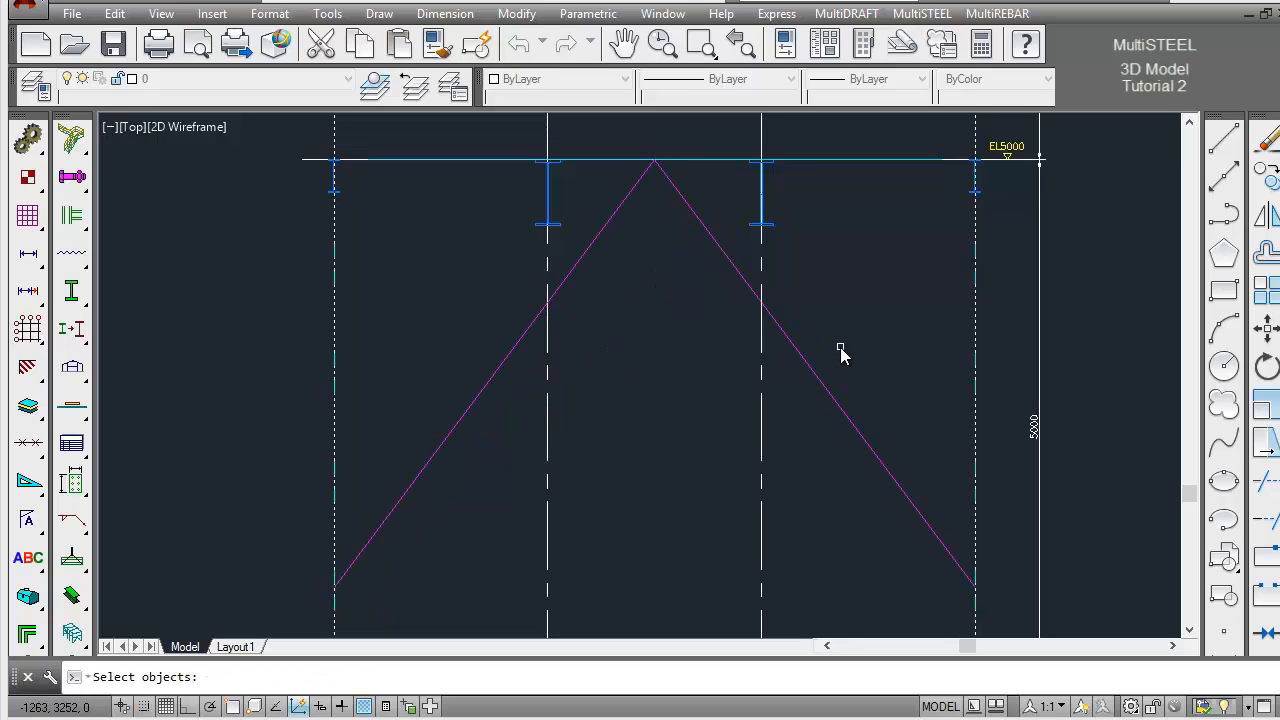
left_click(699, 161)
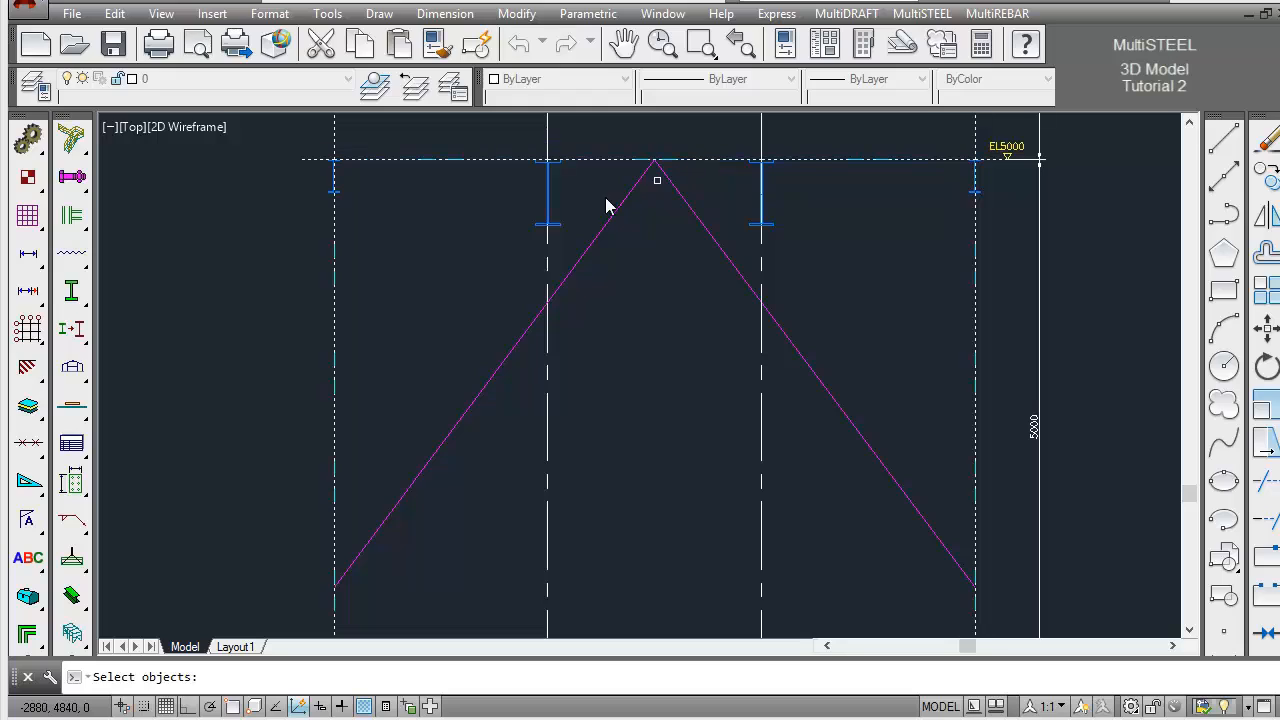
left_click(339, 272)
left_click(333, 284)
left_click(464, 164)
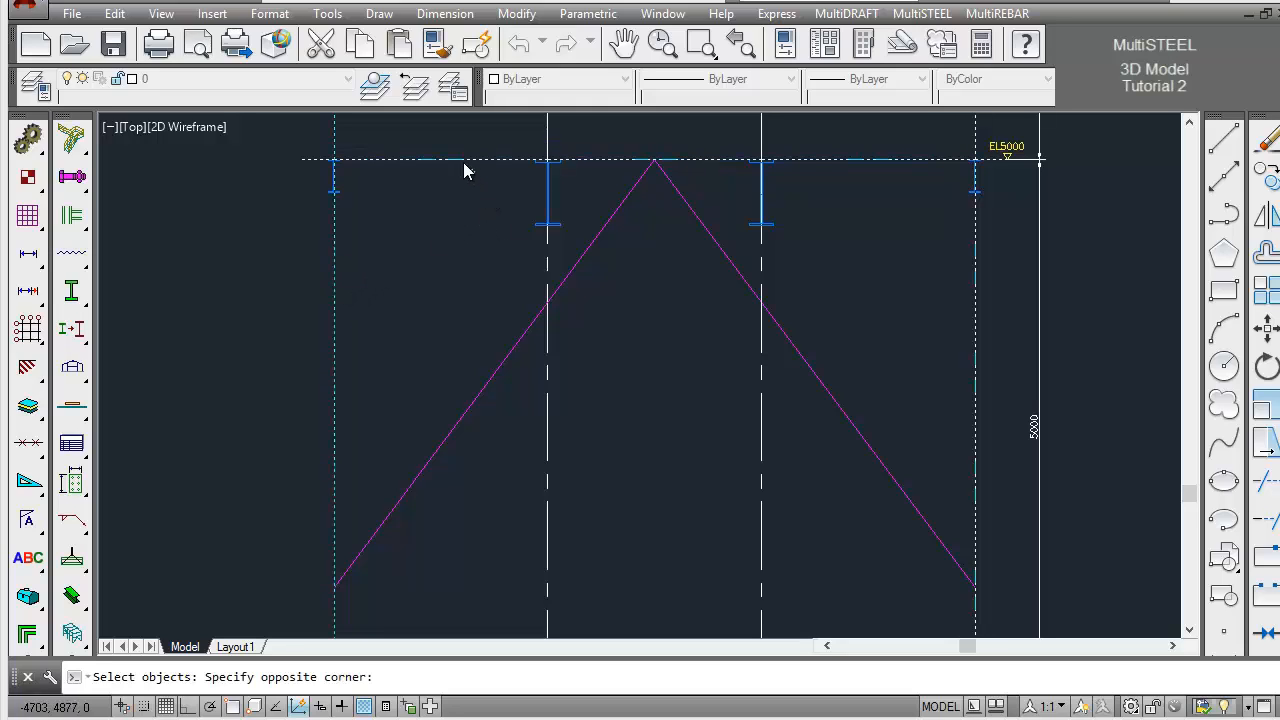
left_click(463, 162)
left_click(990, 276)
left_click(960, 292)
key("Return")
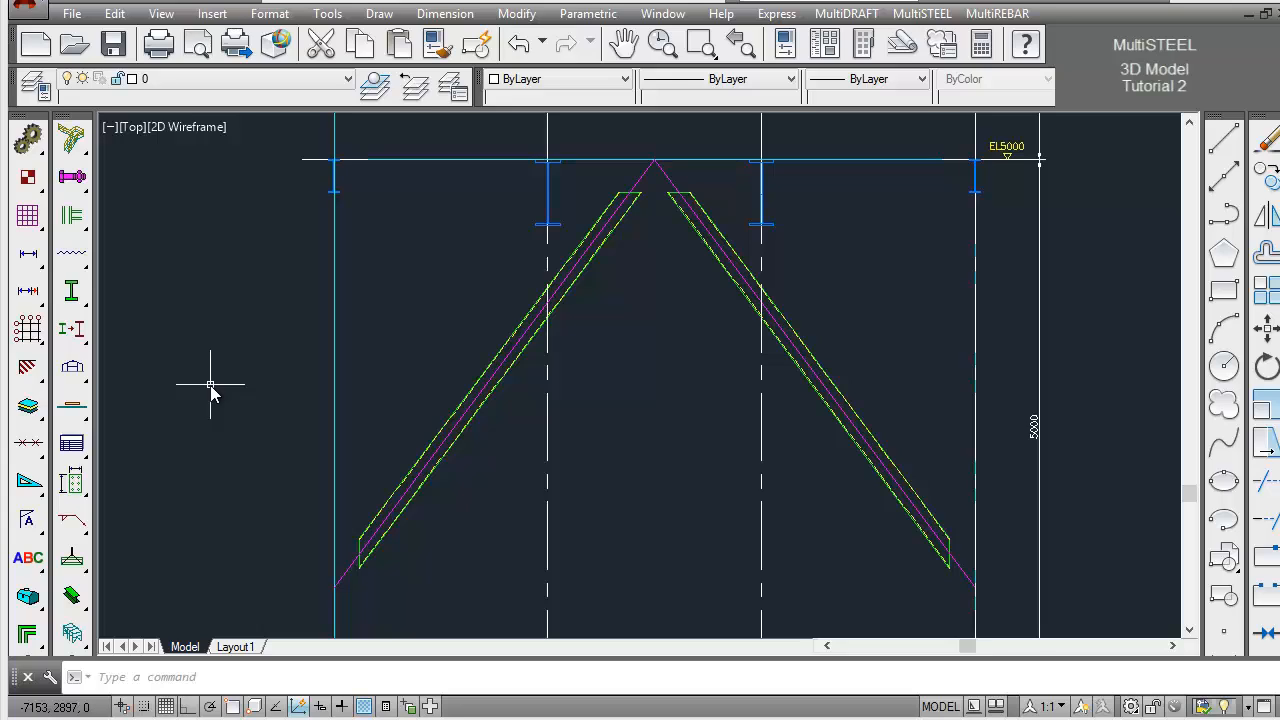
Convert the grid D and grid A columns and the EL5000 beam from sticks back to full steel
left_click(86, 334)
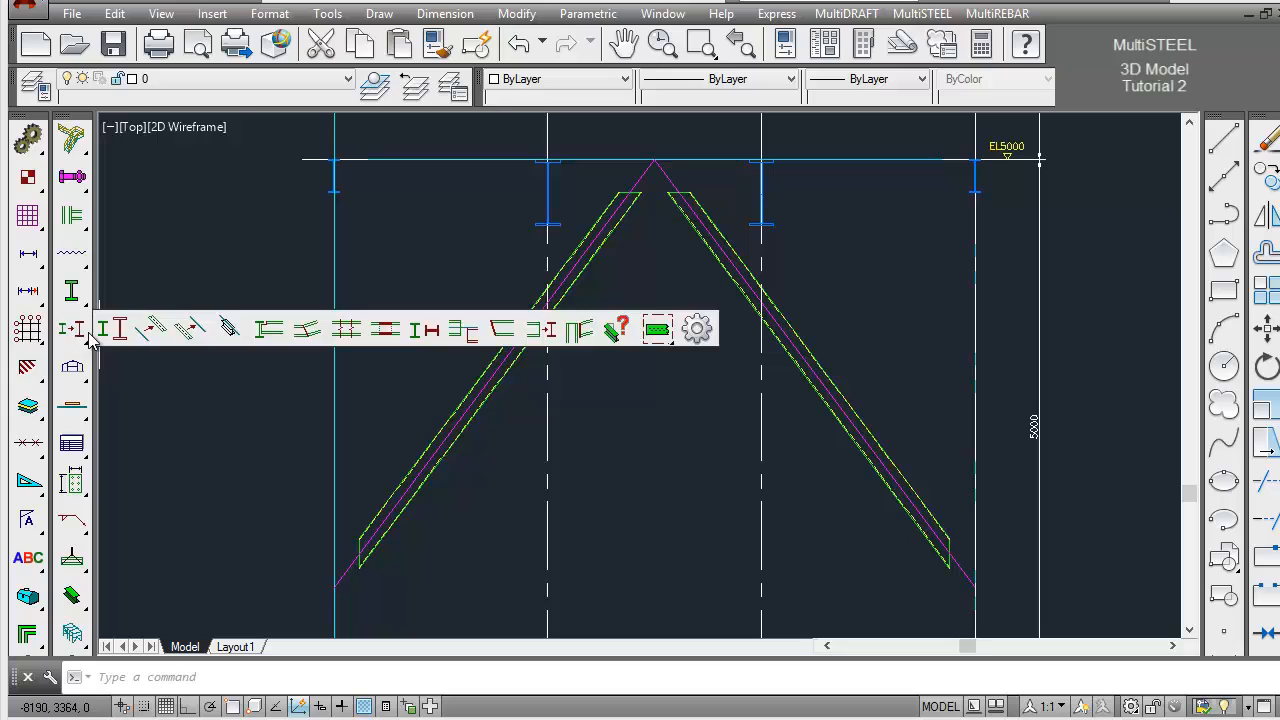
left_click(157, 329)
left_click(352, 335)
left_click(327, 333)
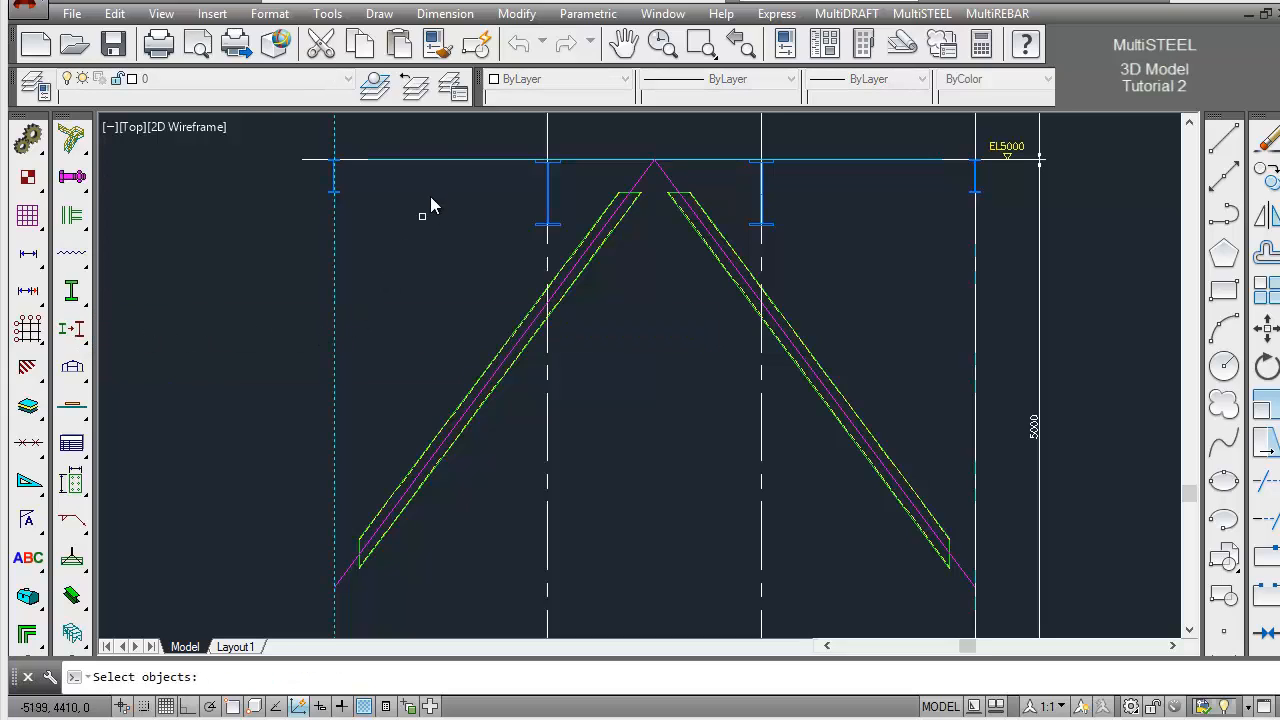
left_click(446, 149)
left_click(446, 181)
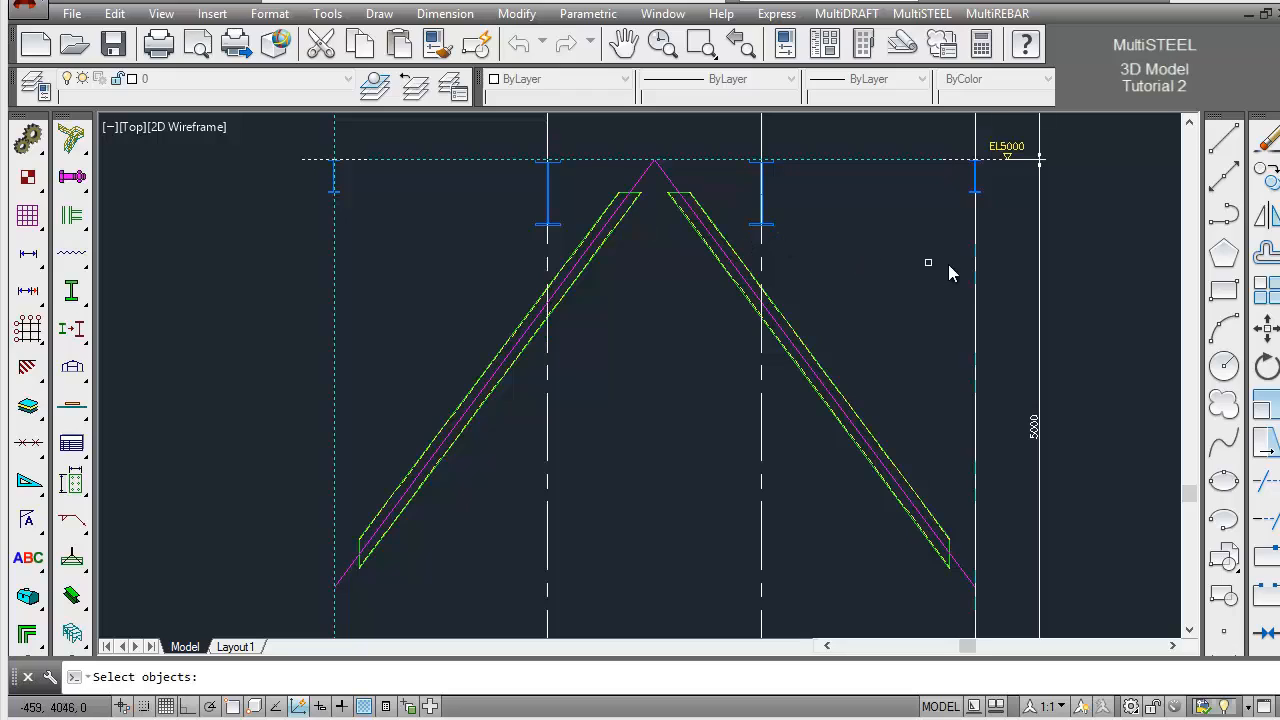
left_click(990, 267)
left_click(933, 291)
key("Return")
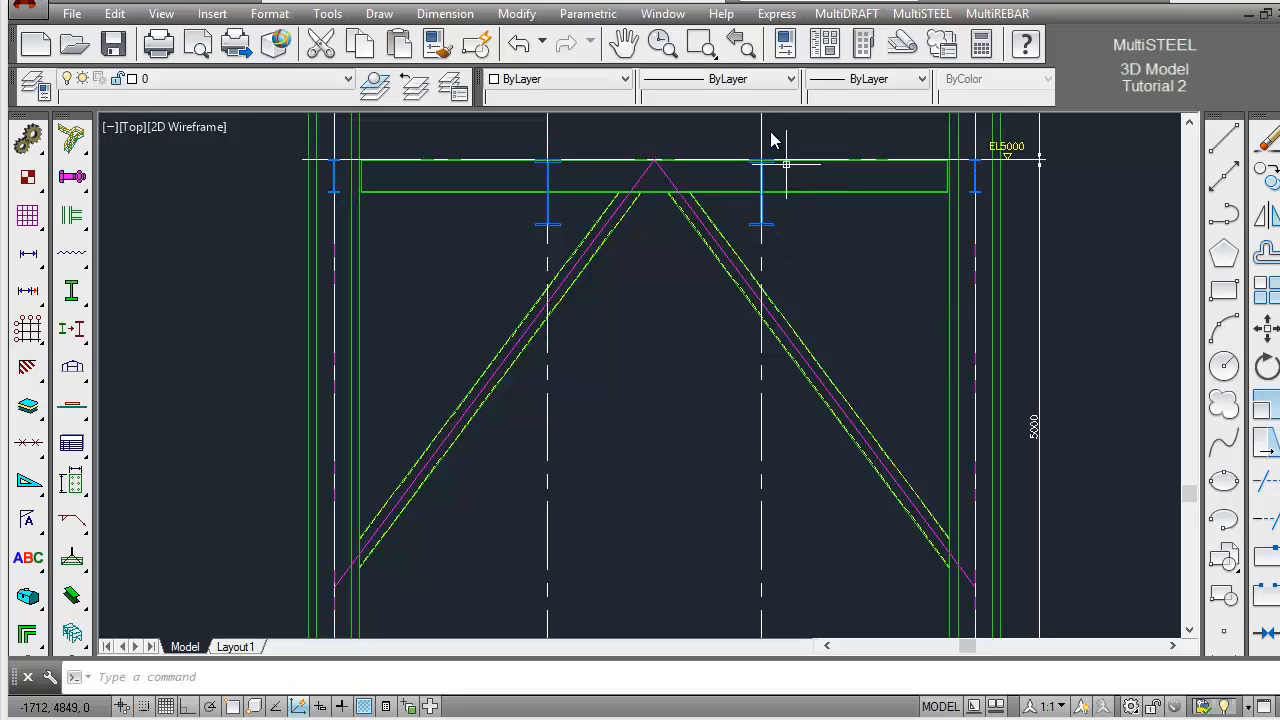
Run a Steel Inquiry on the EL5000 beam to examine its size, cut length and cut backs
left_click(739, 57)
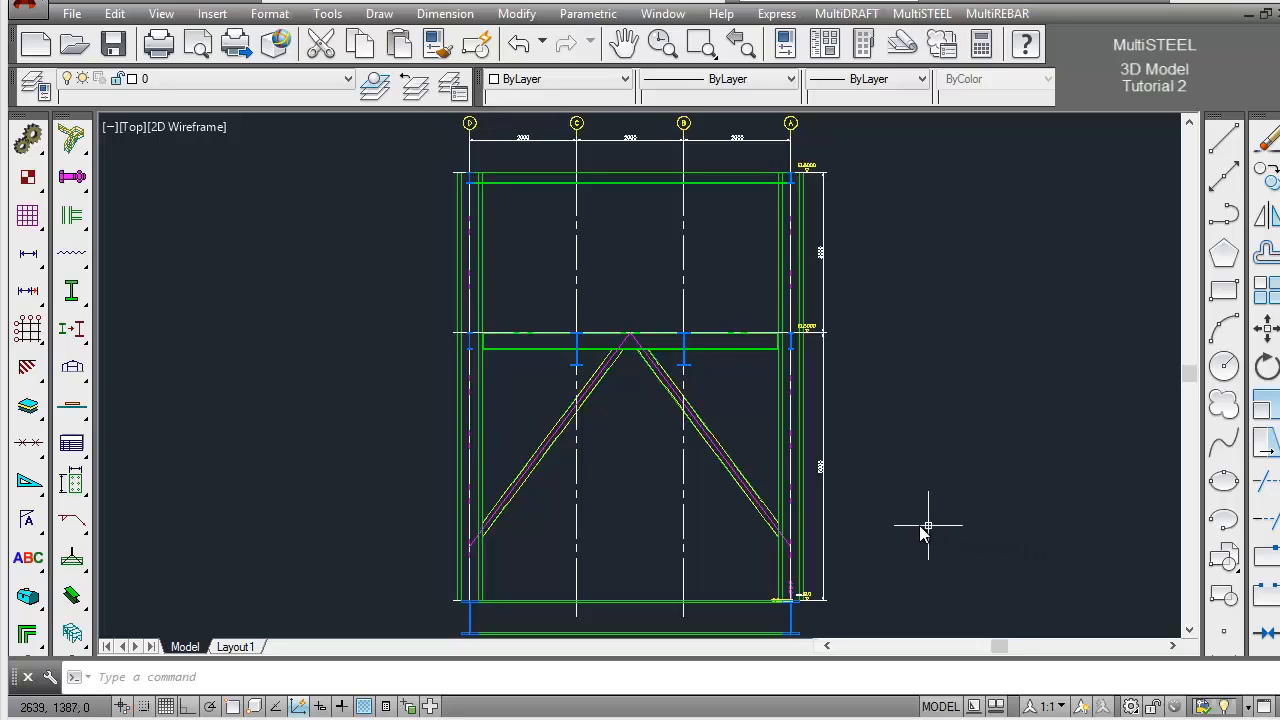
left_click(74, 334)
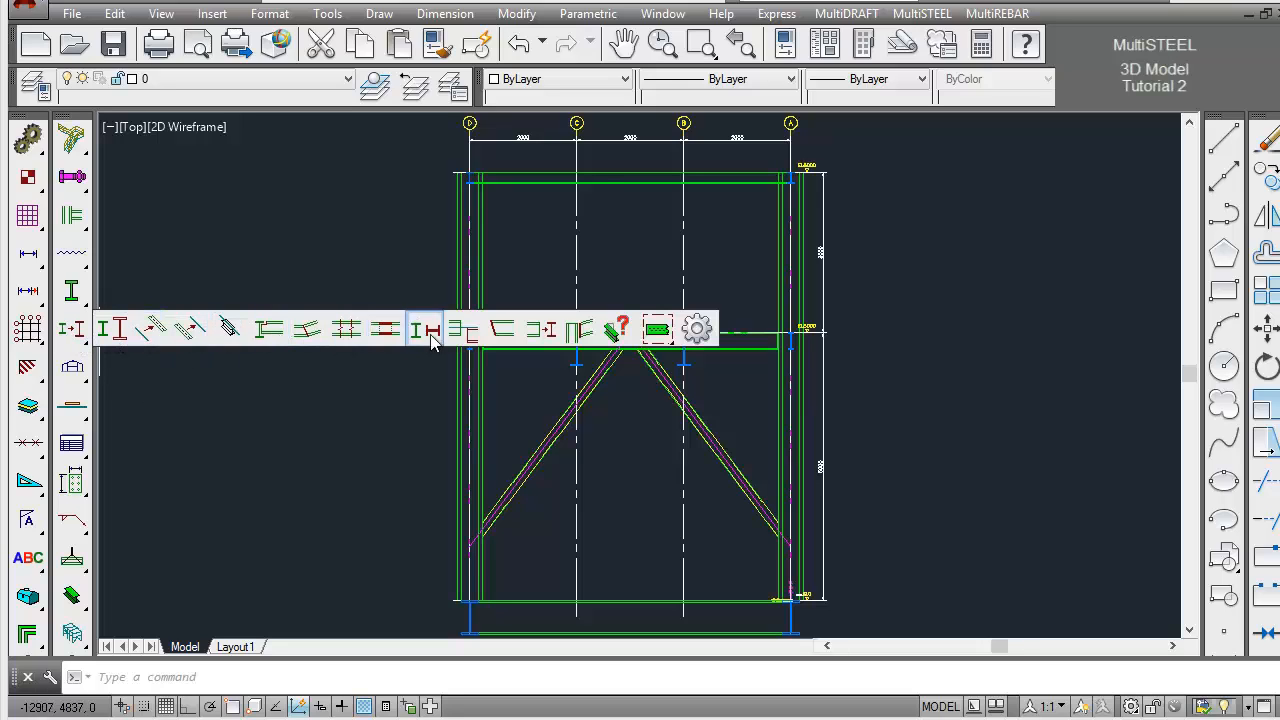
left_click(612, 336)
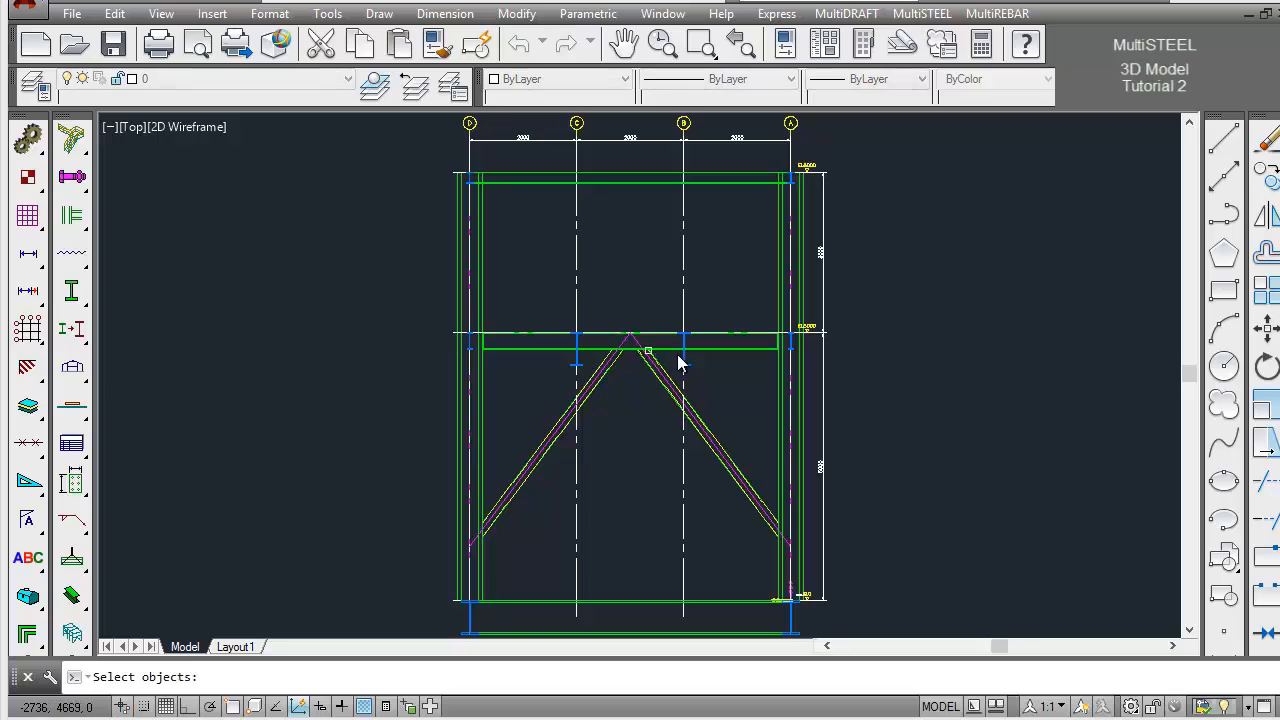
left_click(729, 323)
left_click(724, 345)
key("Return")
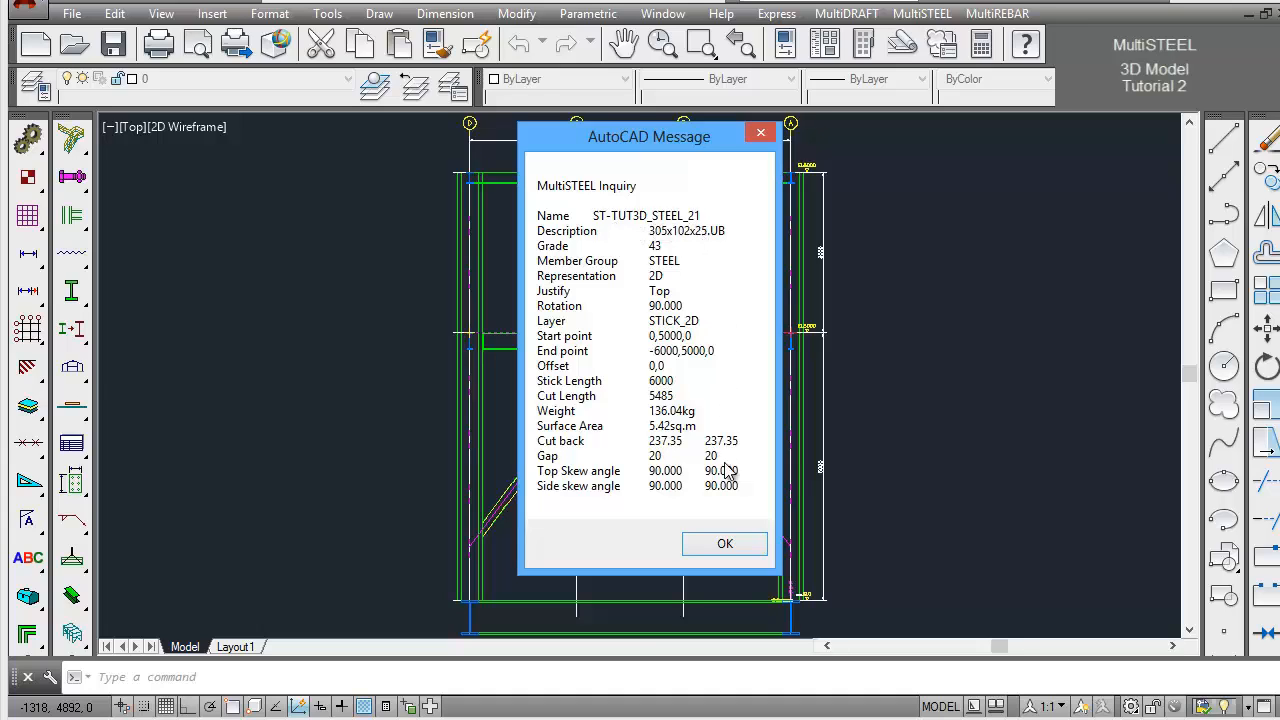
left_click(726, 545)
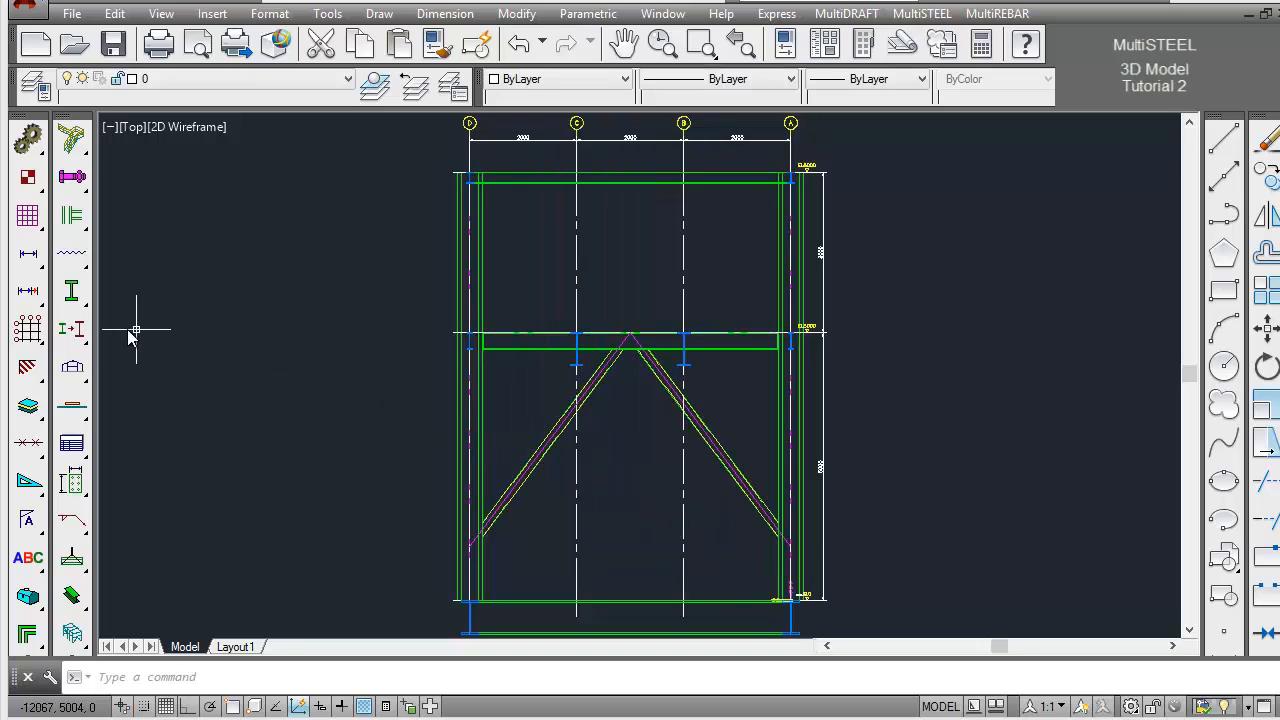
Run a Steel Inquiry on the CHS brace next to the grid A column to examine its name and properties
left_click_drag(80, 333, 617, 338)
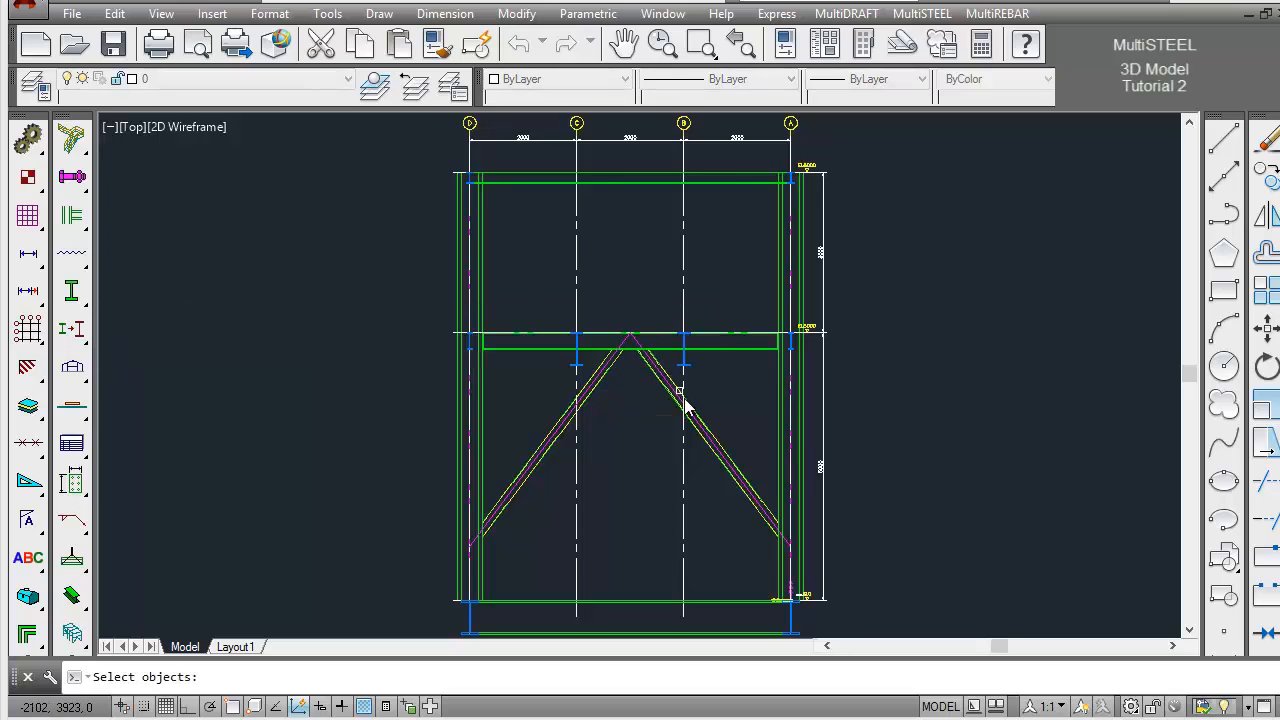
left_click(716, 424)
left_click(704, 449)
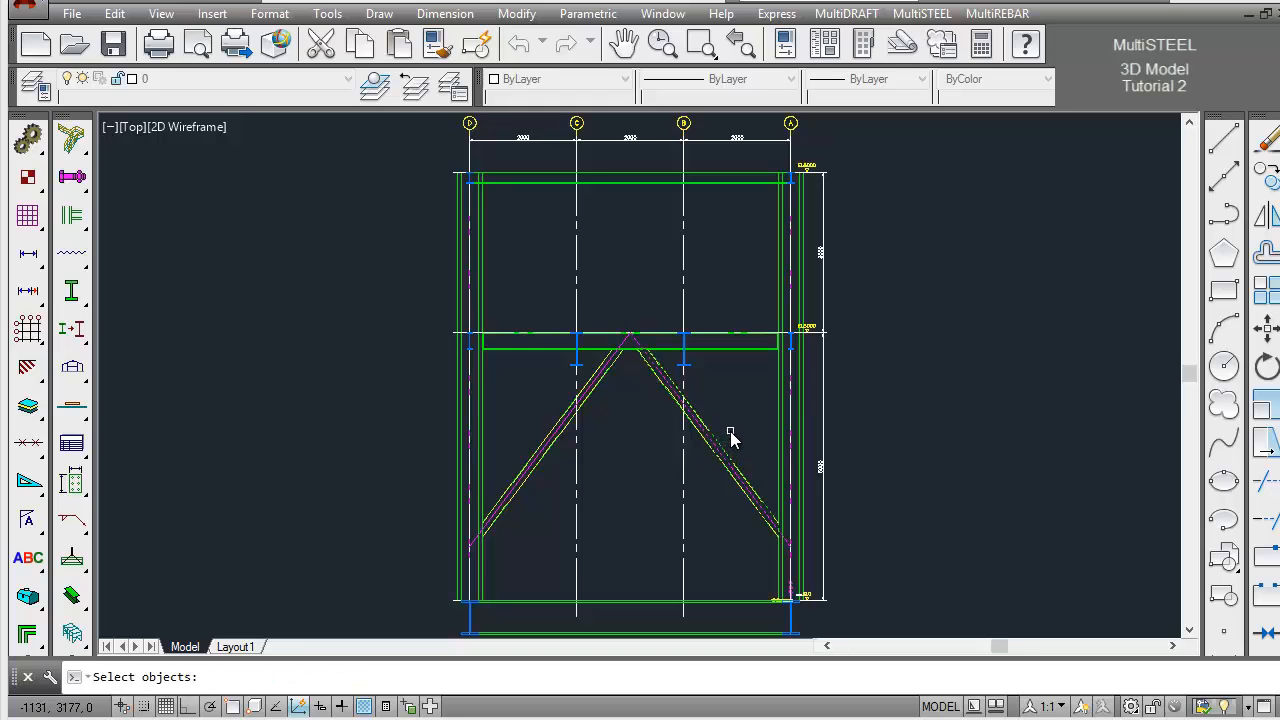
key("Return")
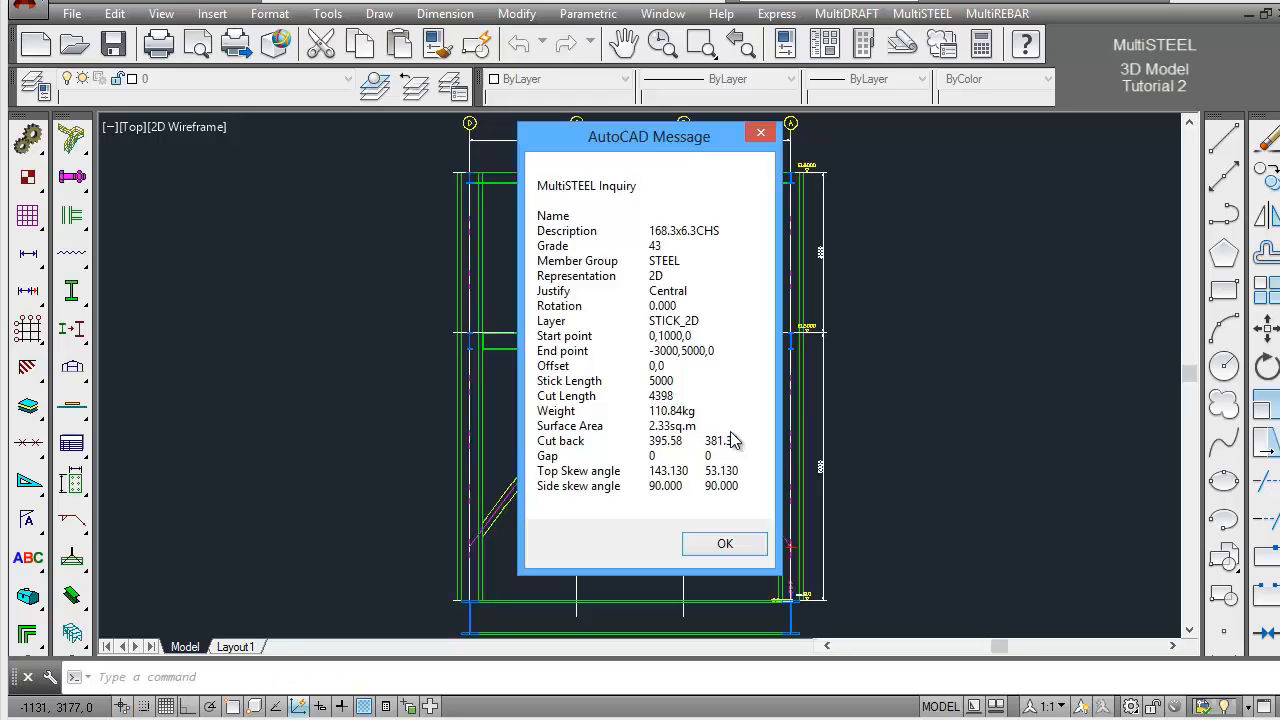
left_click(731, 549)
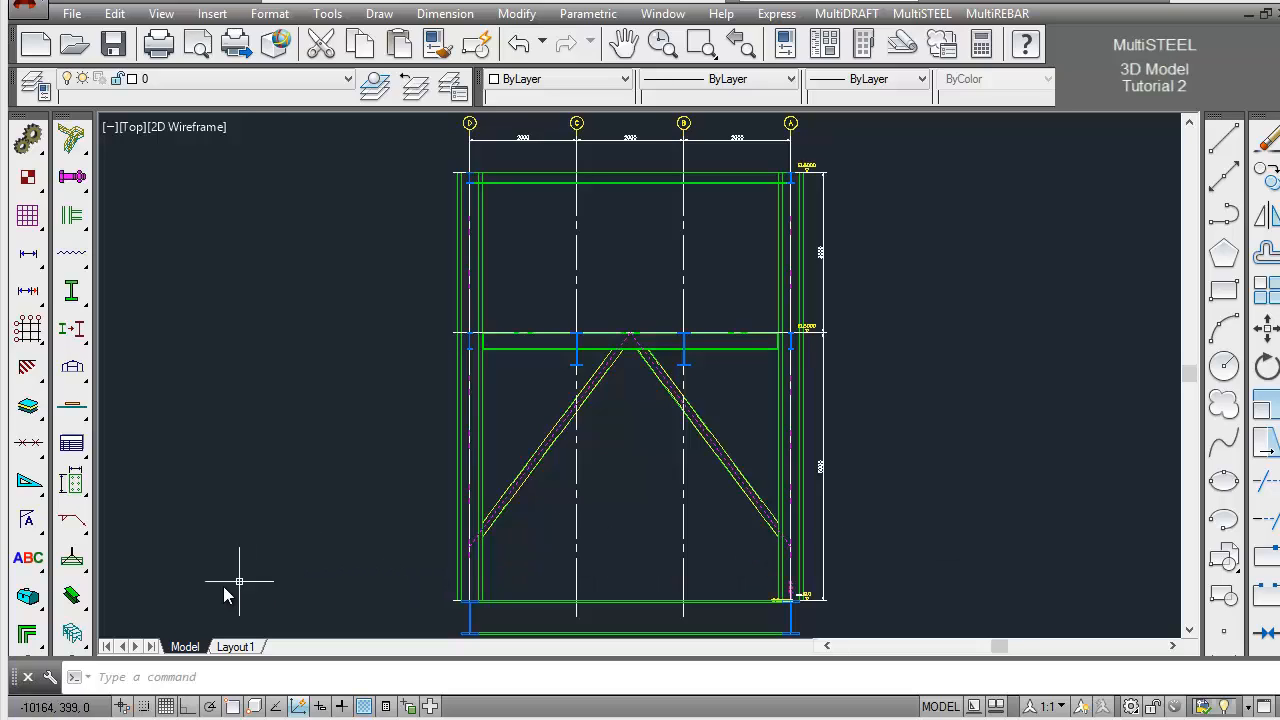
Run Audit Steel on all the steel in the frame to check for unmarked members and duplicate names
left_click(73, 633)
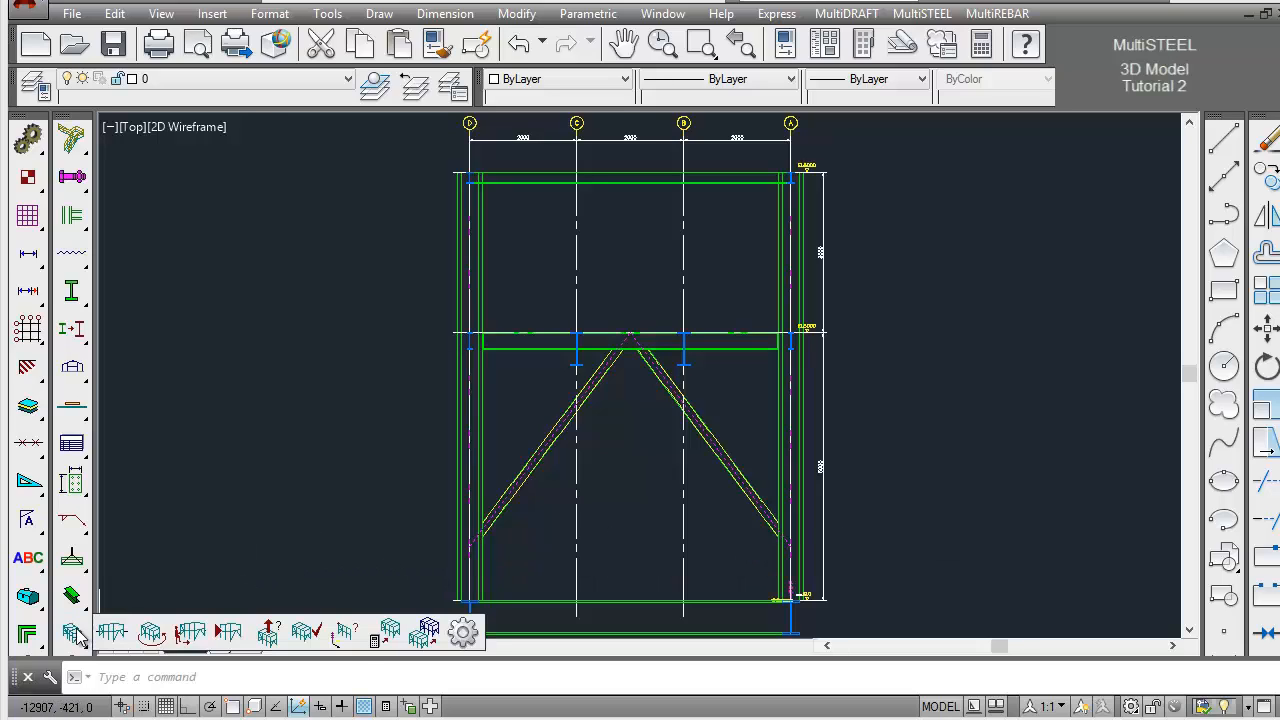
left_click(307, 632)
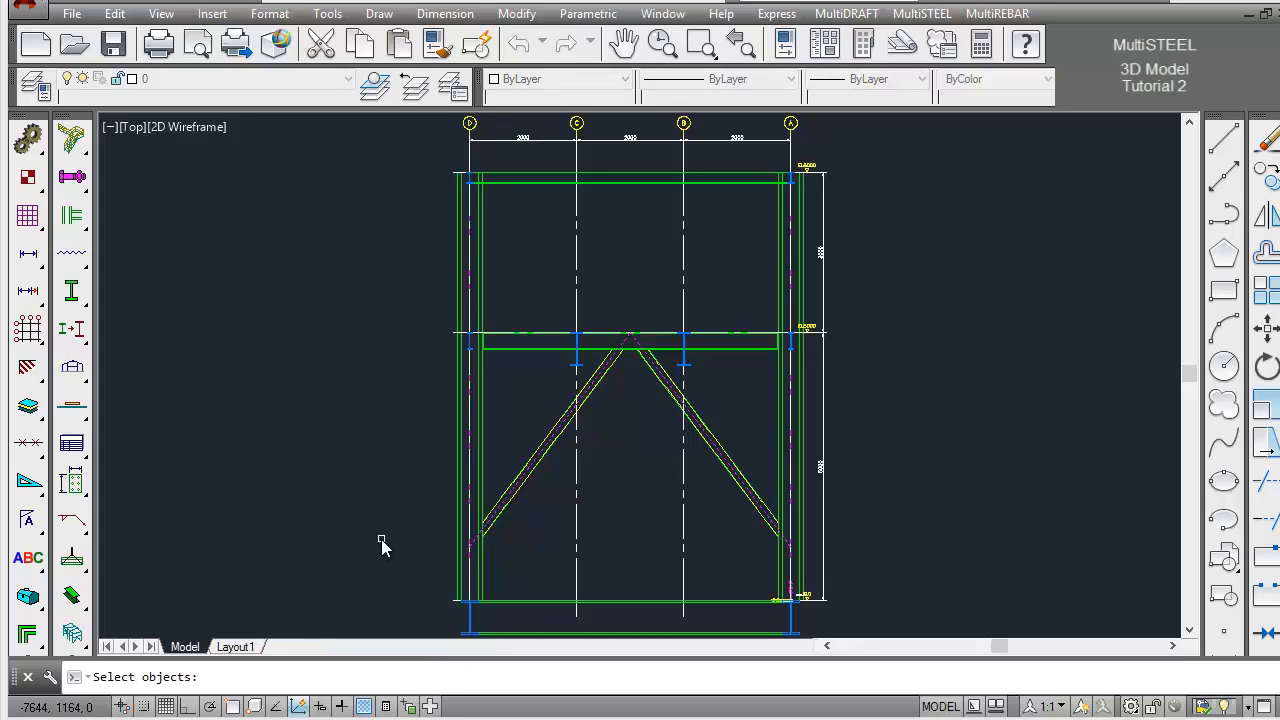
key("Return")
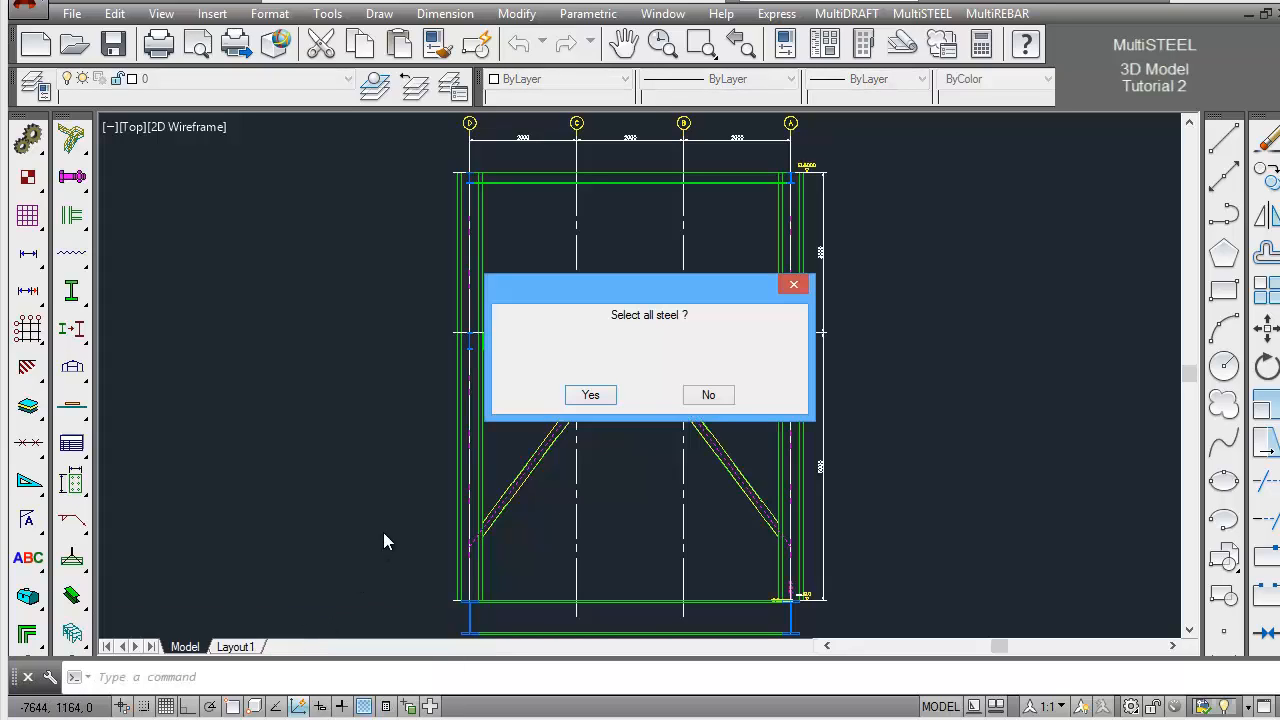
left_click(591, 396)
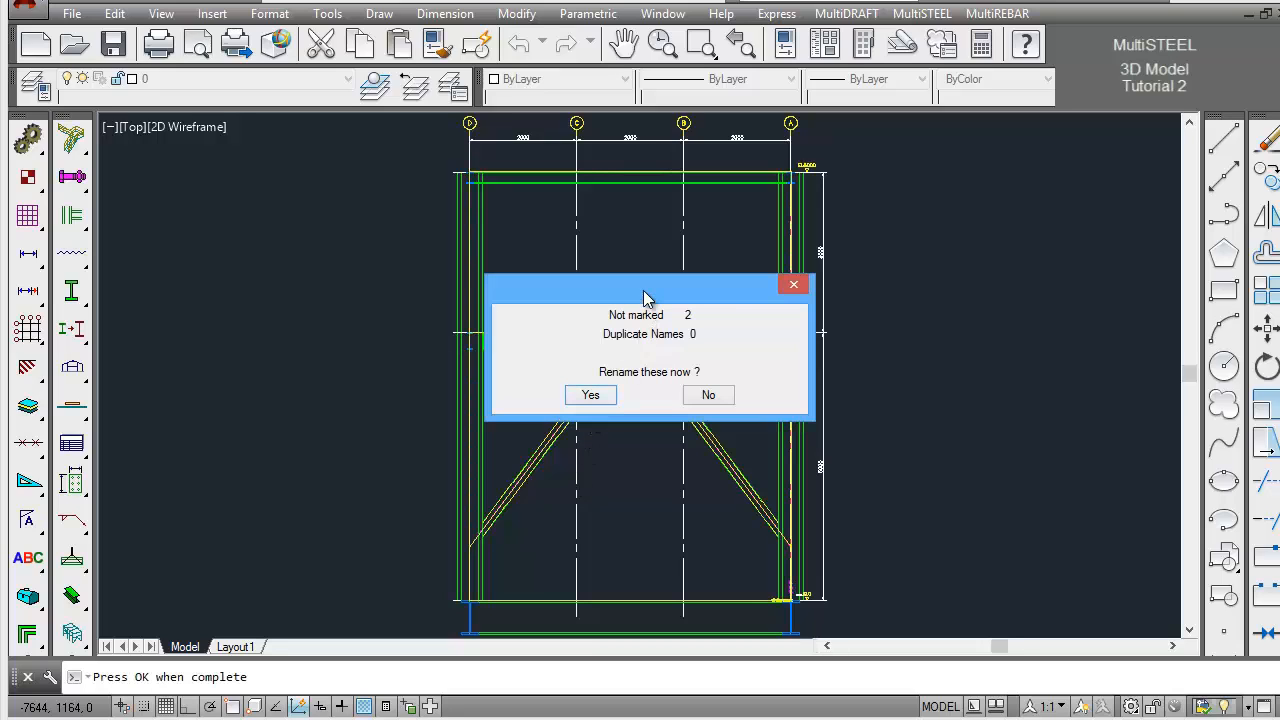
left_click_drag(646, 297, 394, 197)
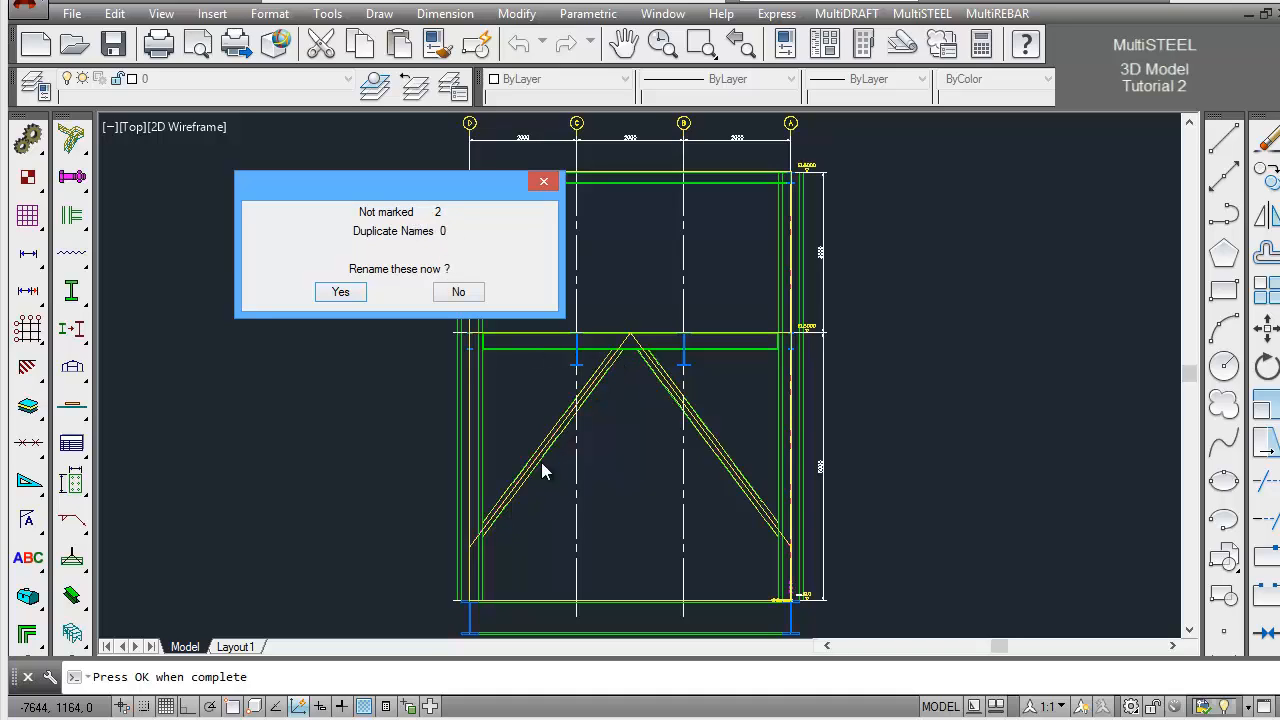
Rename the audited steel in frame Grid_1_Left with Steel to Name set to Unnamed&Duplicated, and complete the audit
left_click(340, 292)
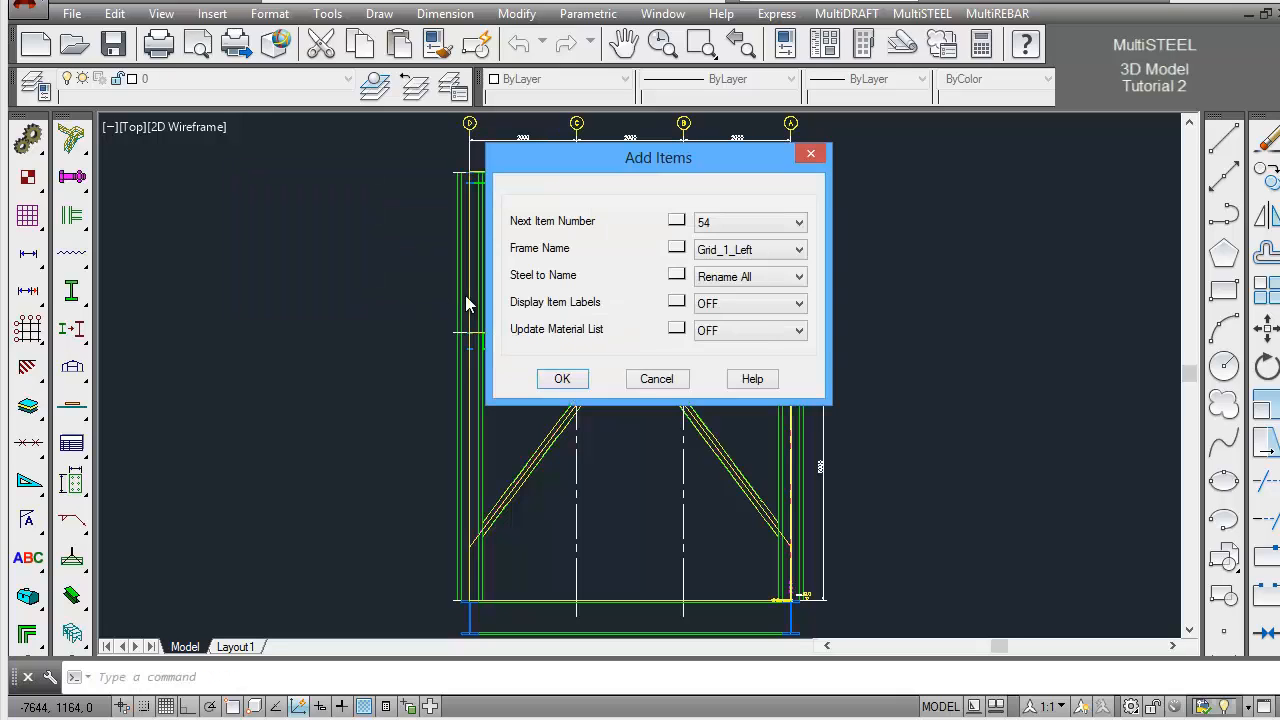
left_click(770, 285)
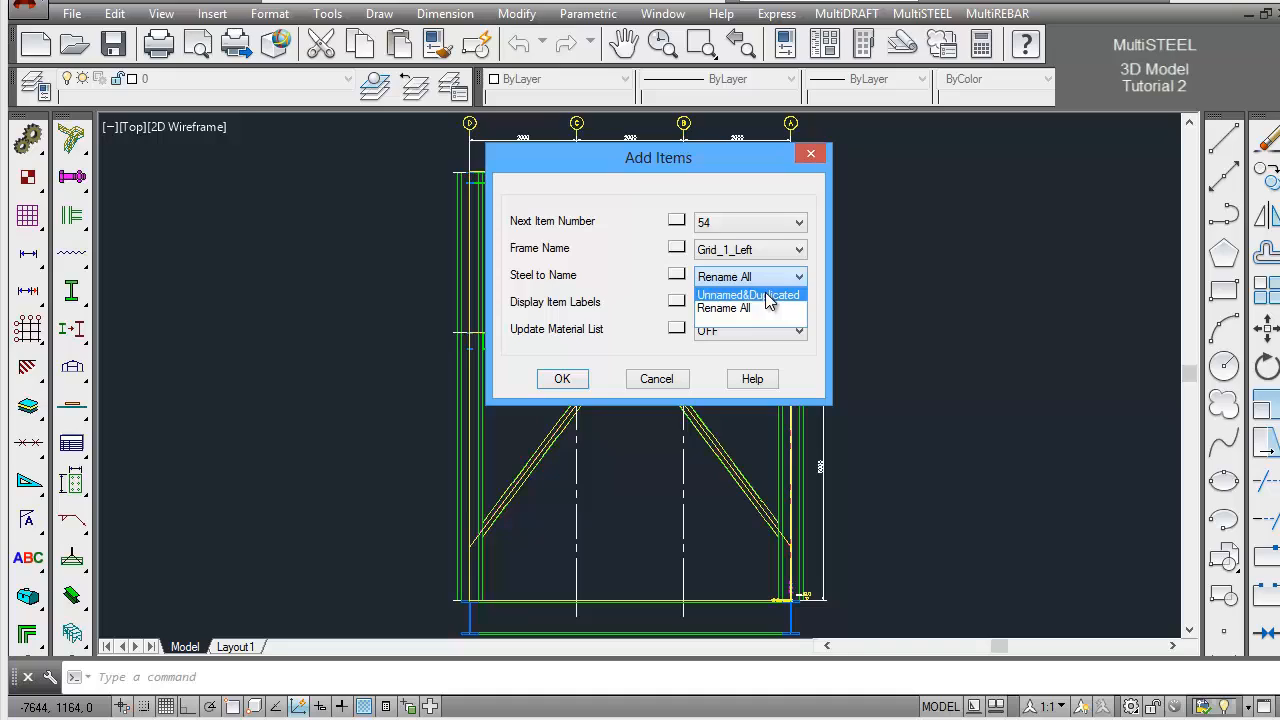
left_click(768, 292)
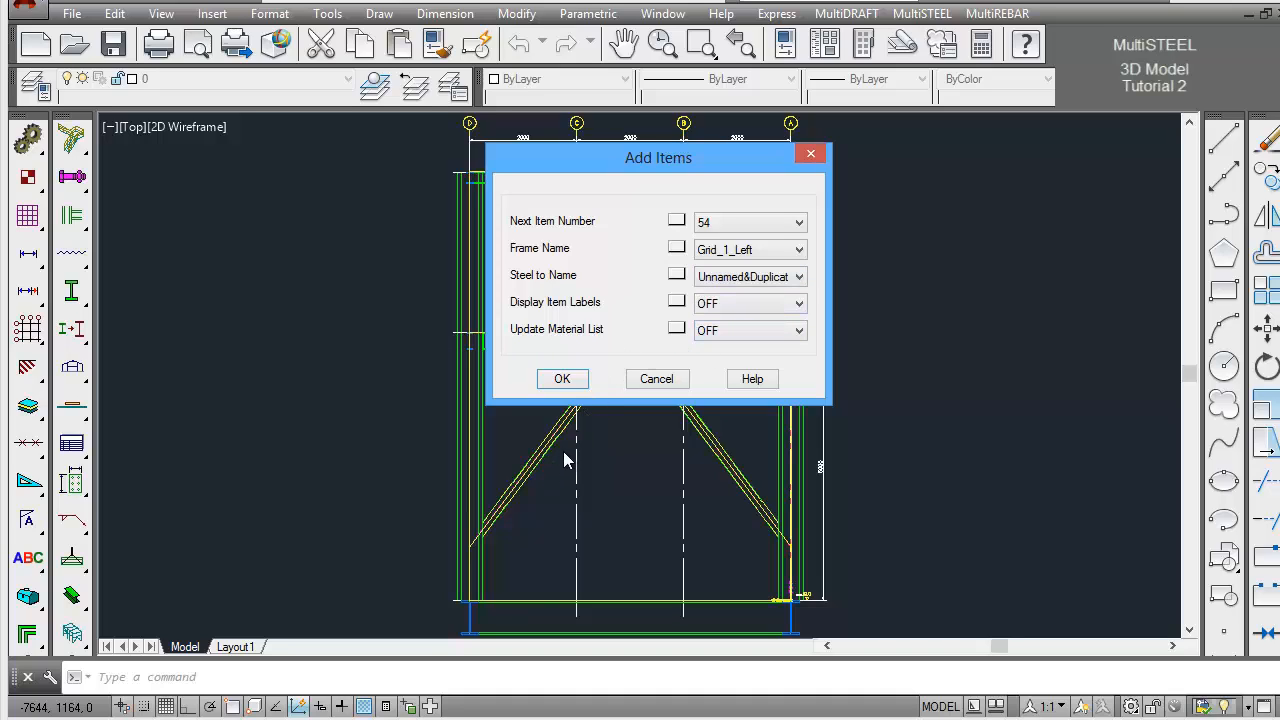
left_click(563, 380)
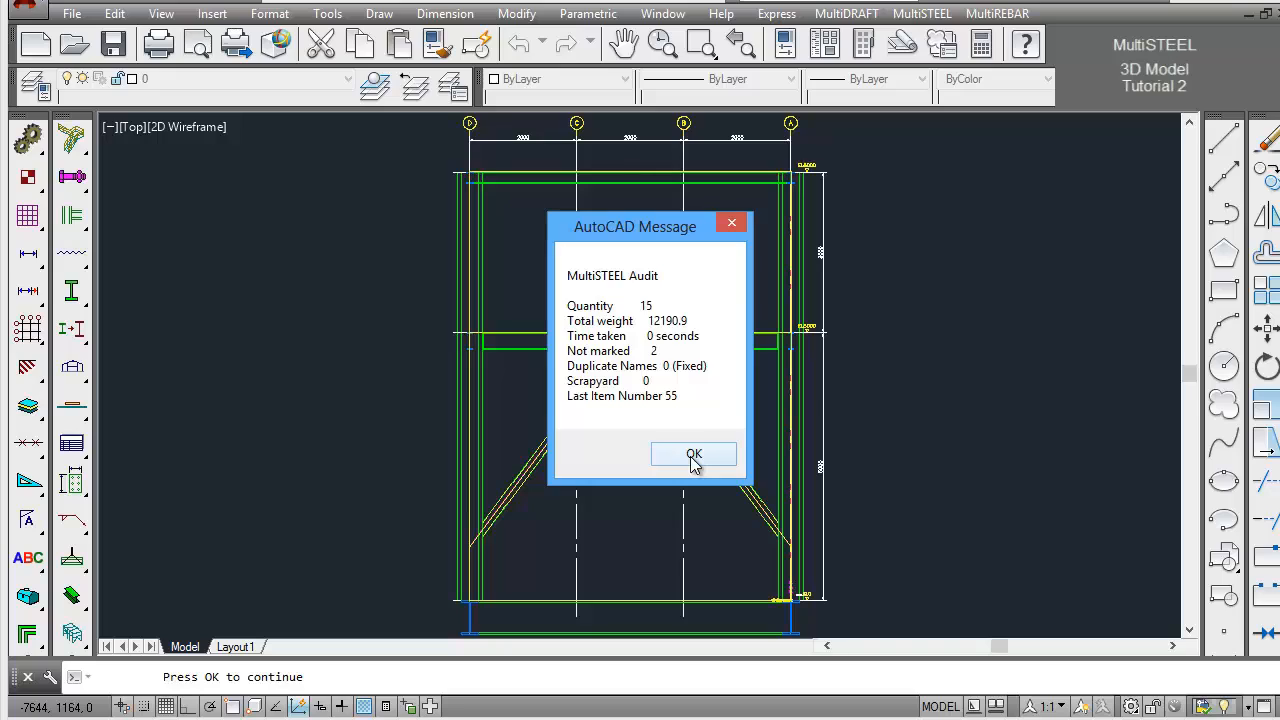
left_click(692, 457)
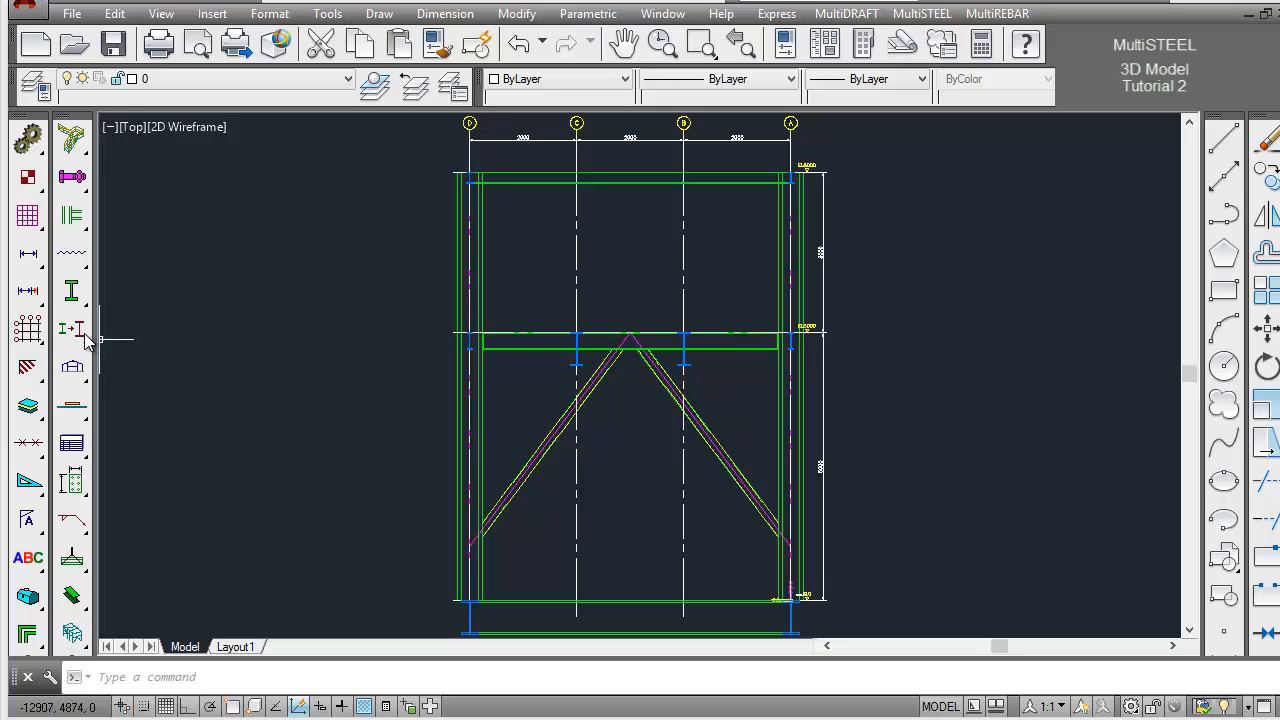
Run a Steel Inquiry on the CHS brace on the grid A side to check its name after the renaming
left_click_drag(72, 330, 619, 341)
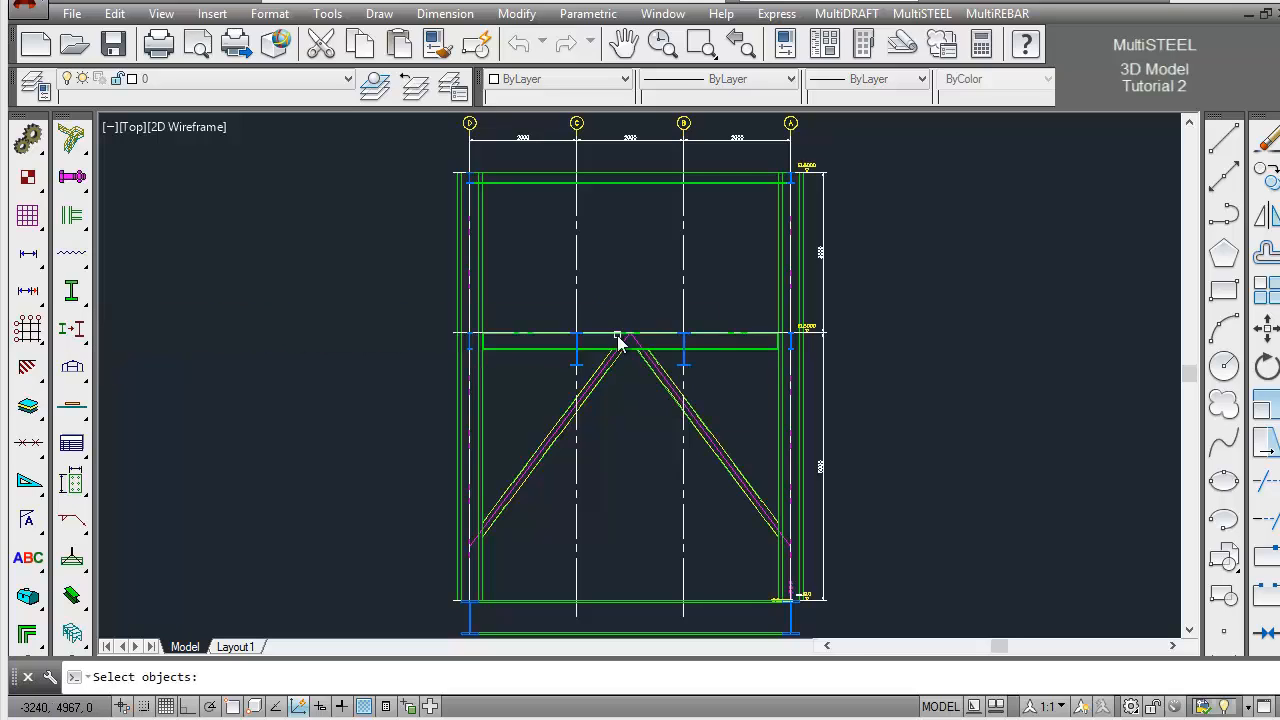
left_click(724, 423)
left_click(703, 448)
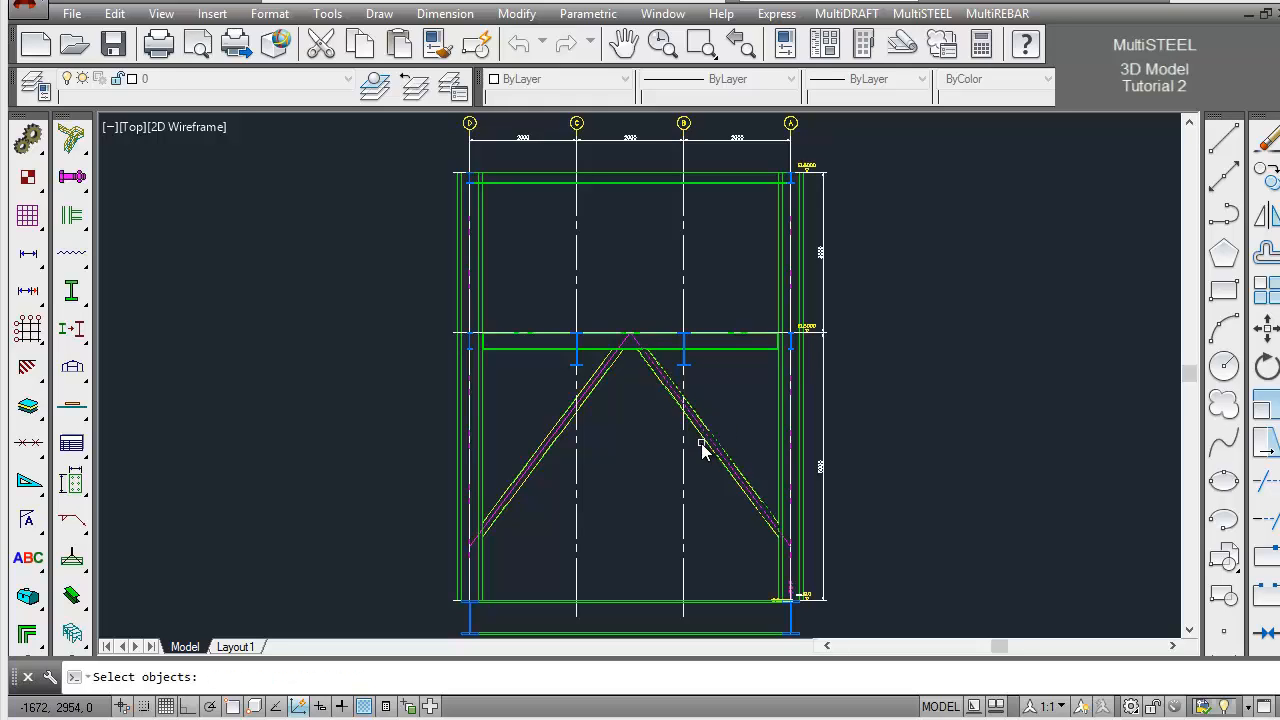
key("Return")
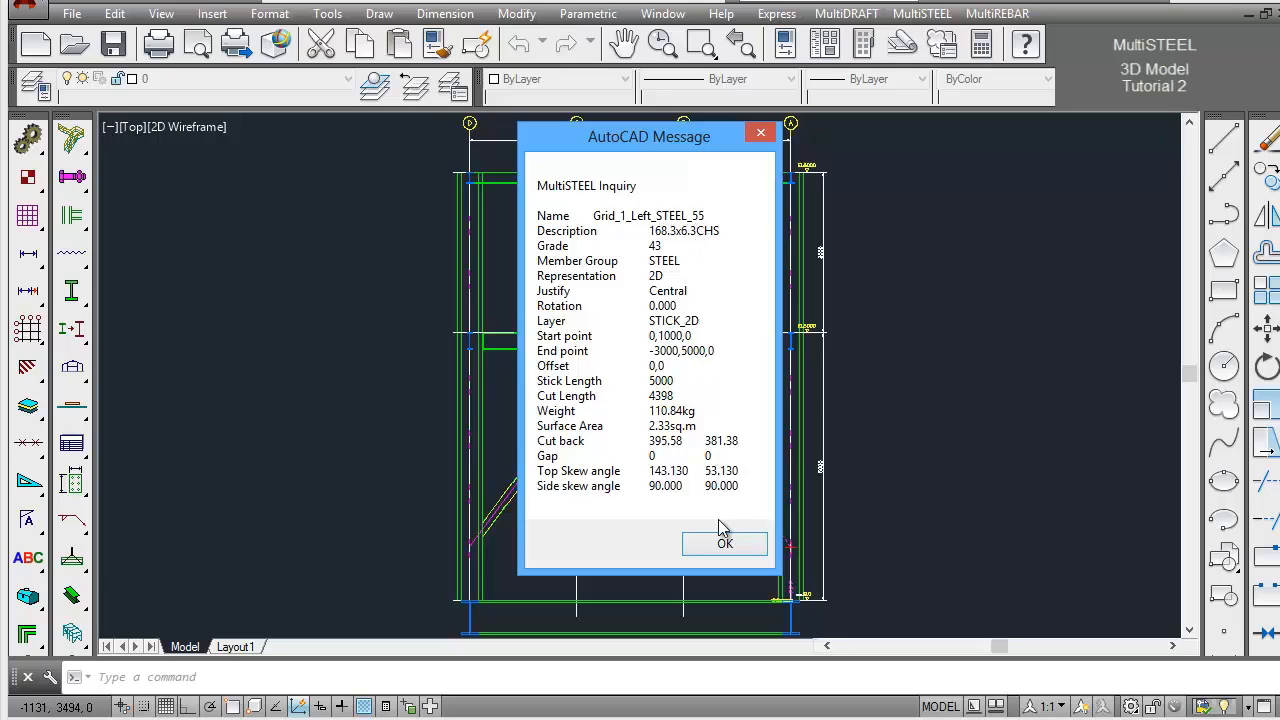
left_click(724, 546)
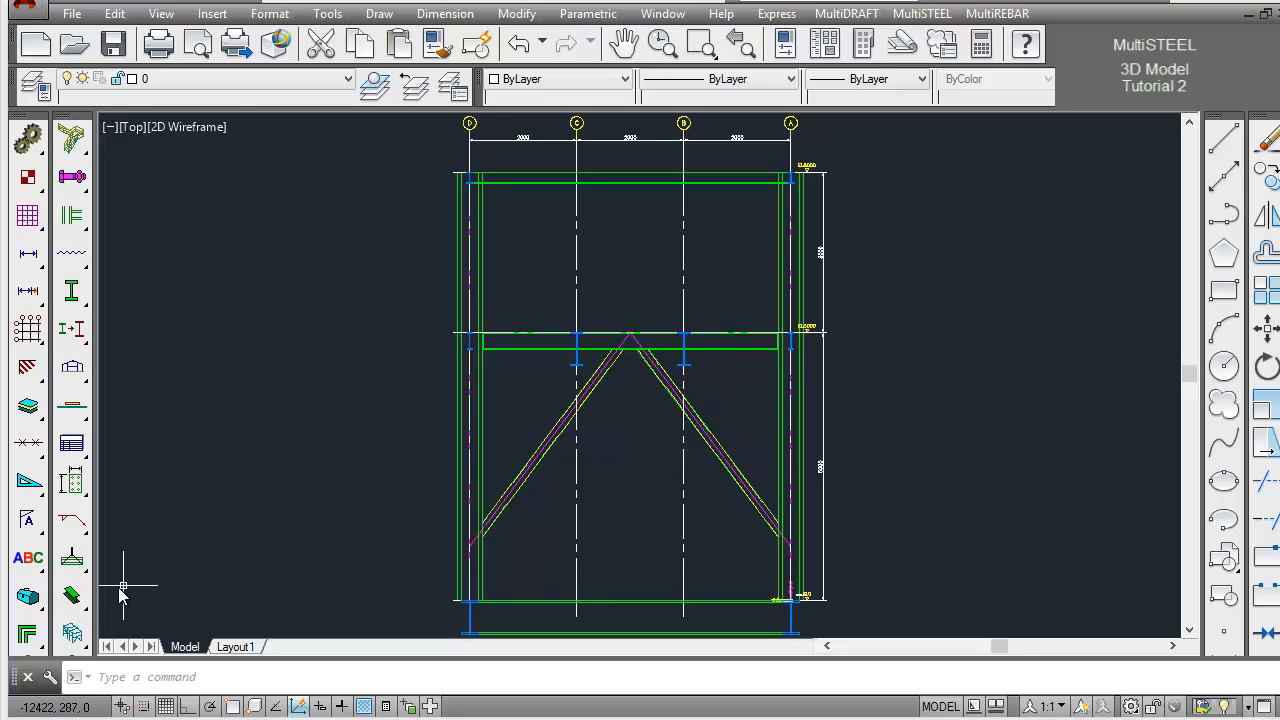
Export the steel of frame Grid_1_Left to the project record file and review the export log
left_click_drag(78, 600, 541, 599)
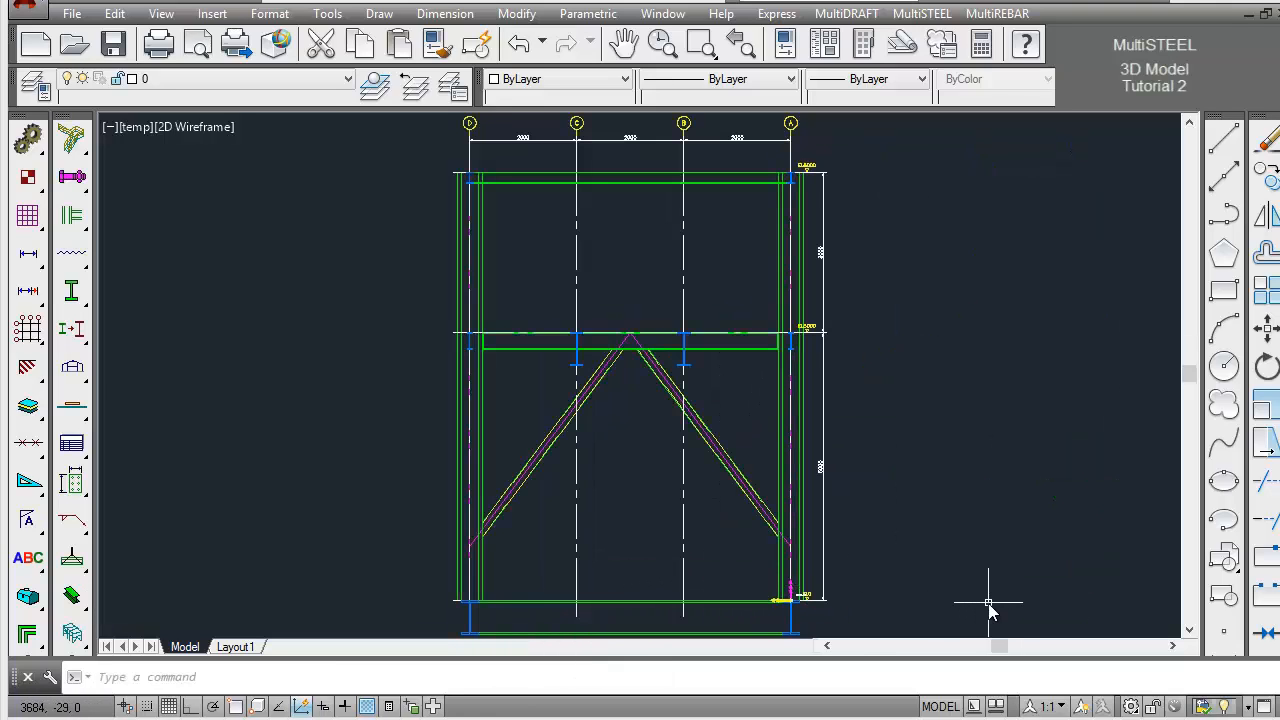
key("F2")
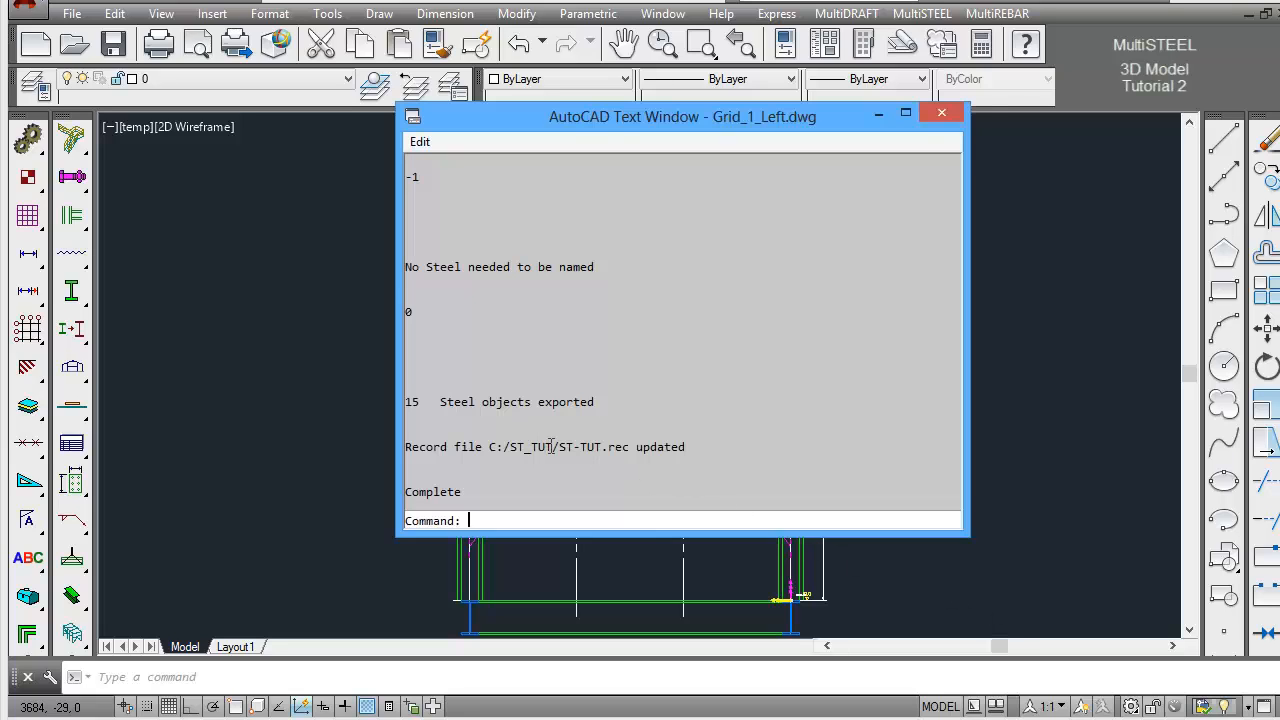
left_click_drag(550, 447, 732, 456)
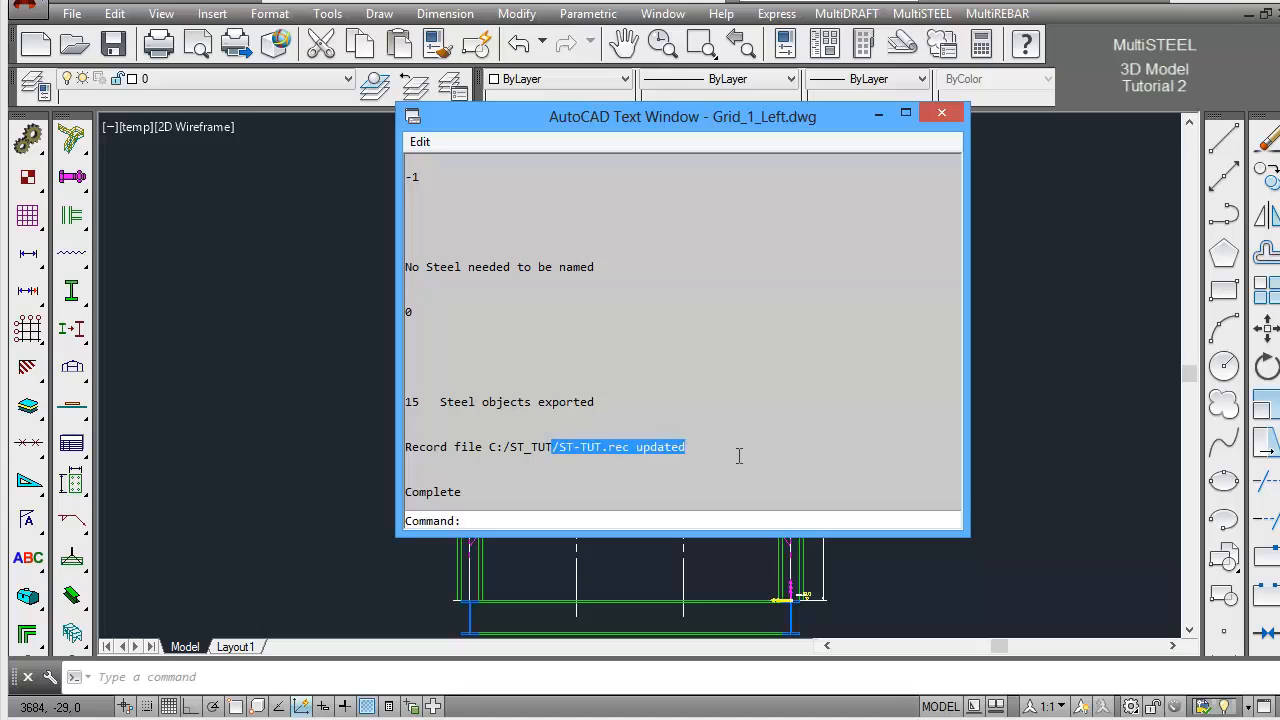
key("F2")
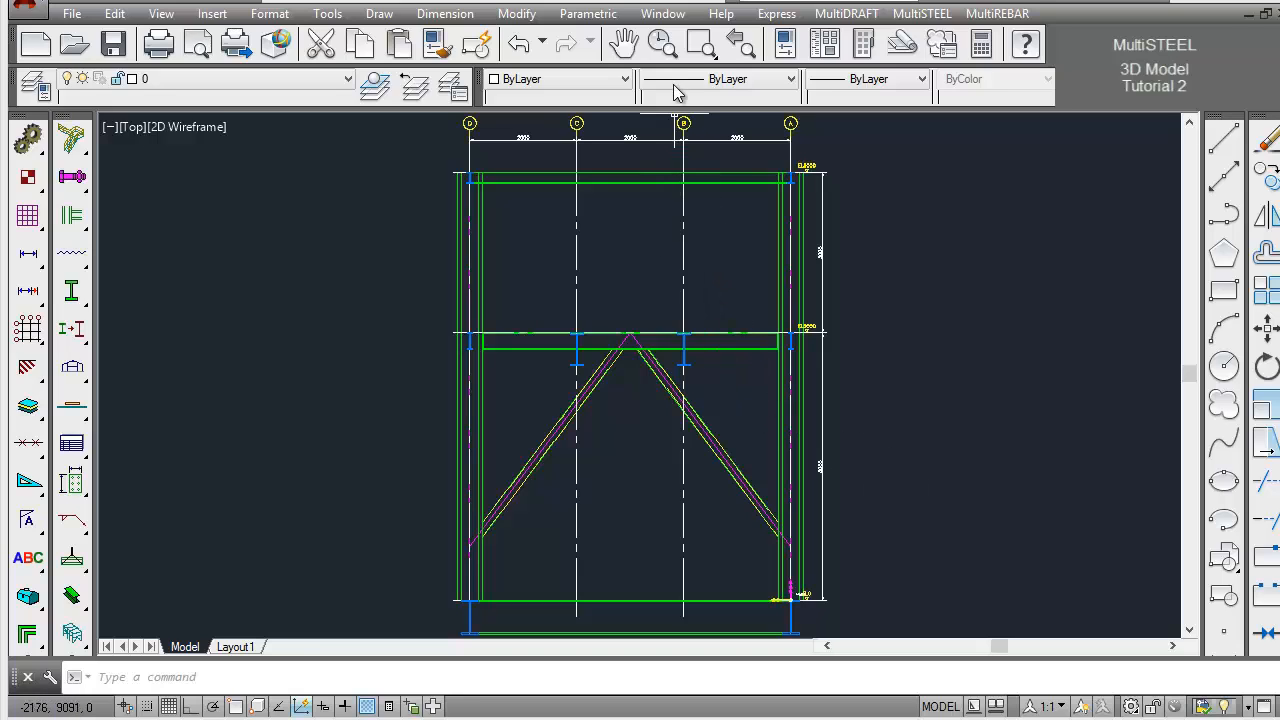
Switch to the ST-TUT3D.dwg drawing and import the exported frame steel into the 3D model
left_click(669, 16)
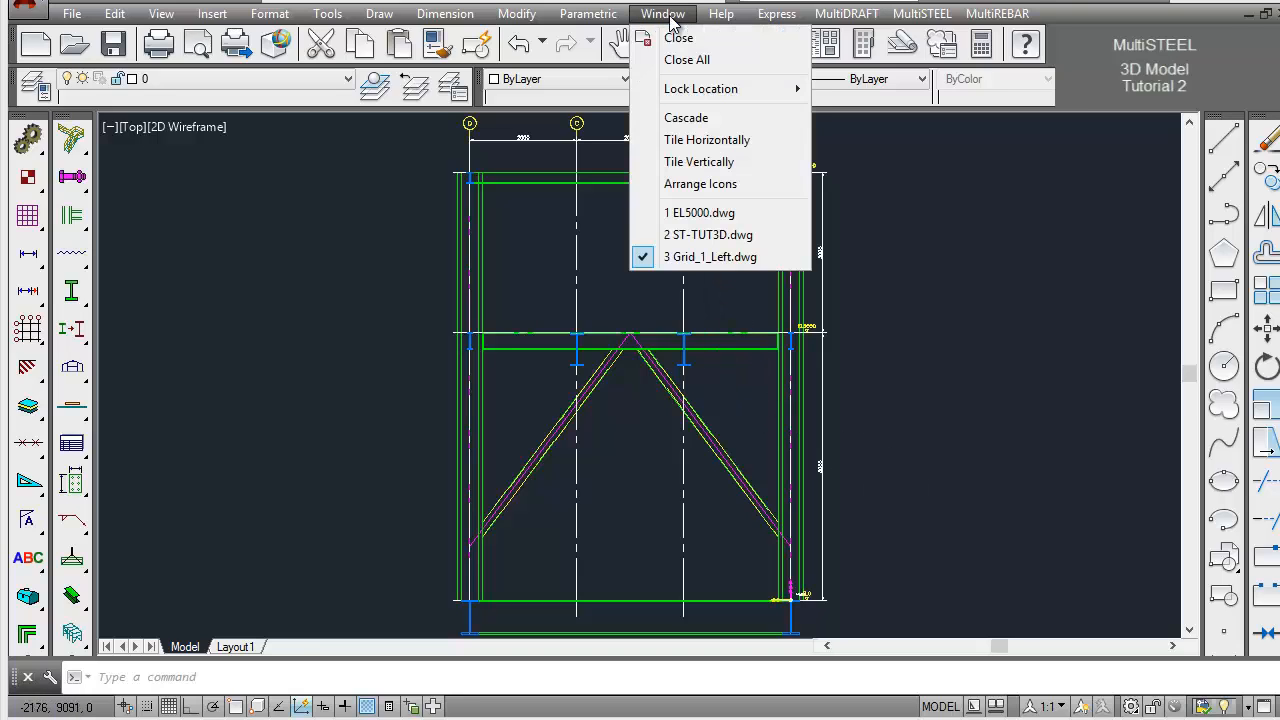
left_click(692, 236)
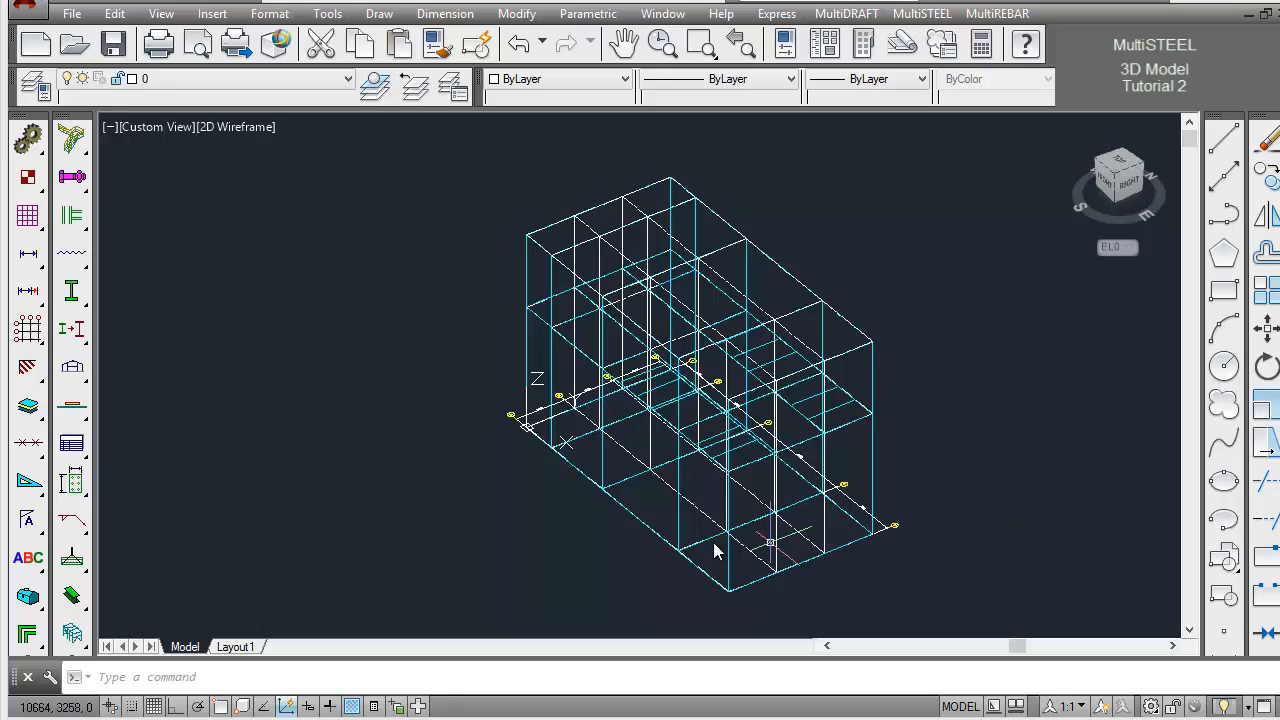
left_click(73, 595)
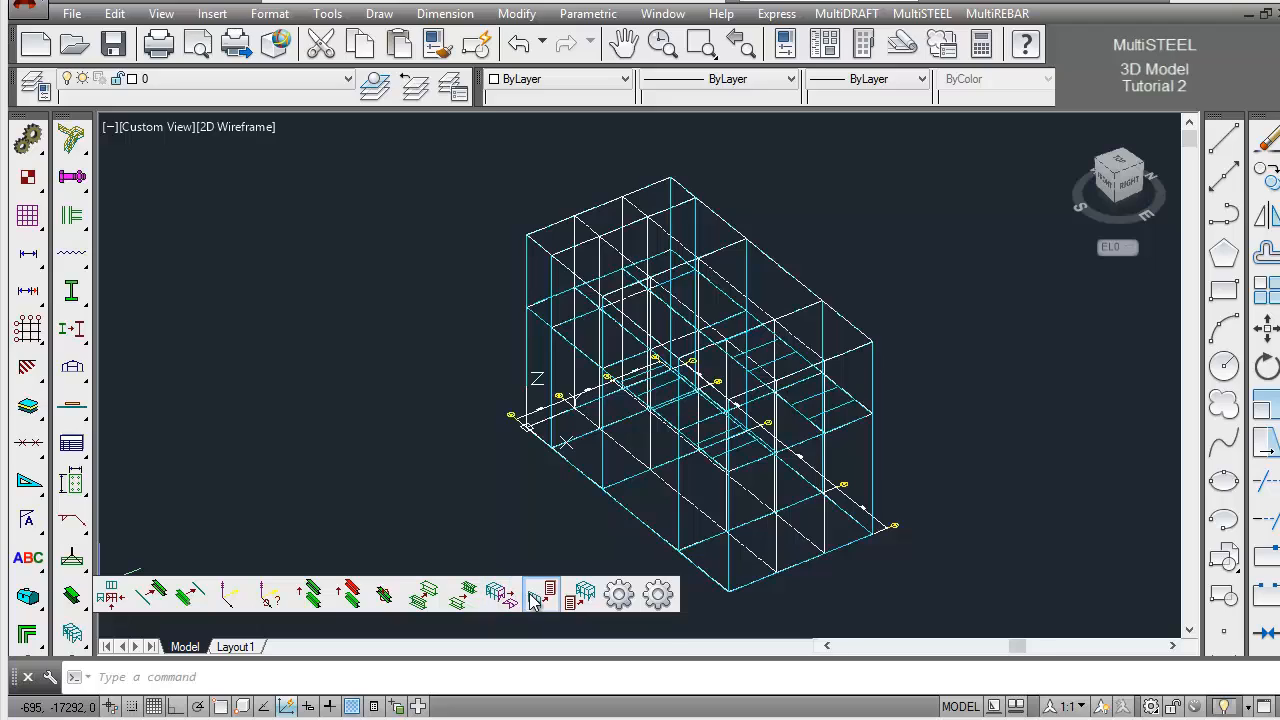
left_click(579, 596)
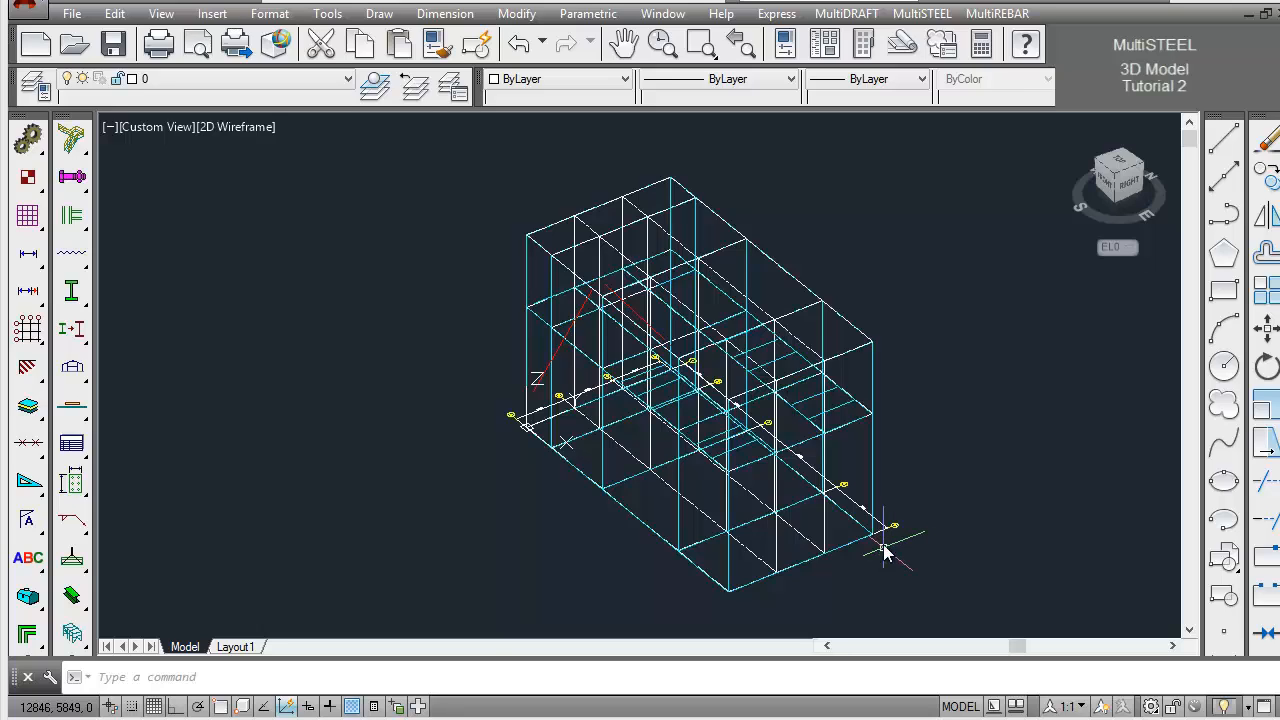
Set the colour of the two imported bracing sticks to ByLayer and clear the selection
left_click(637, 318)
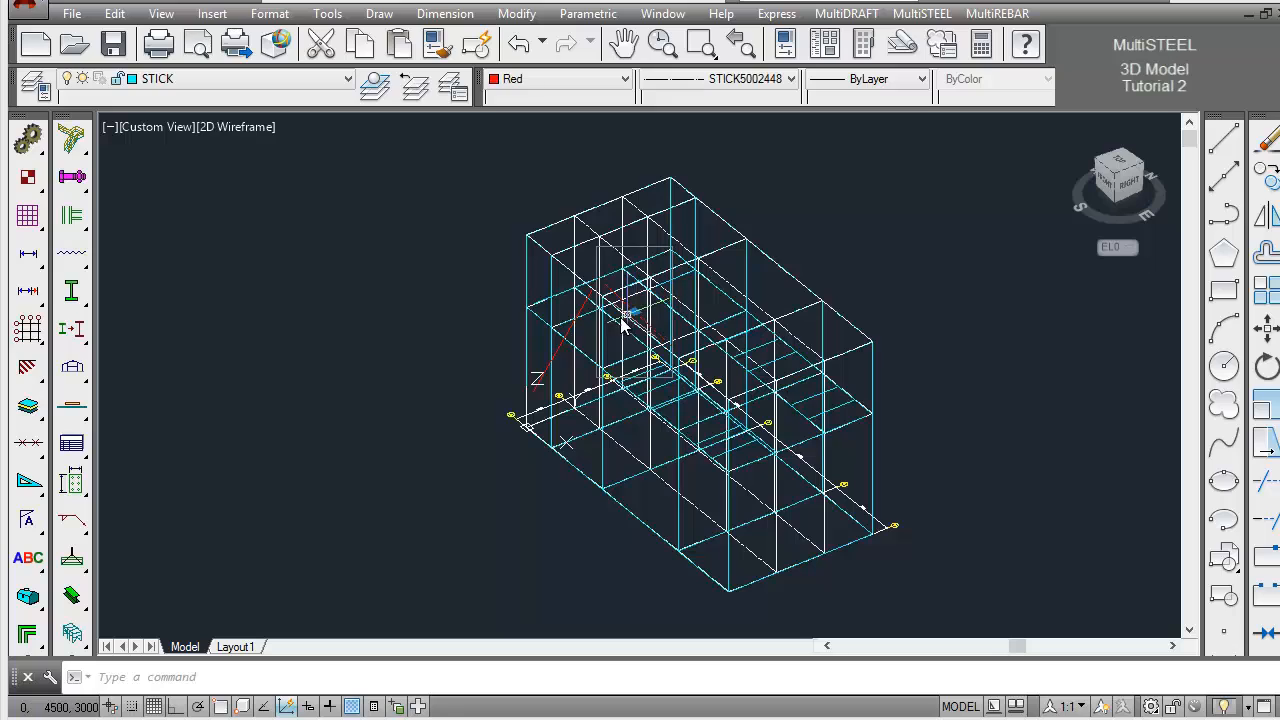
left_click(587, 309)
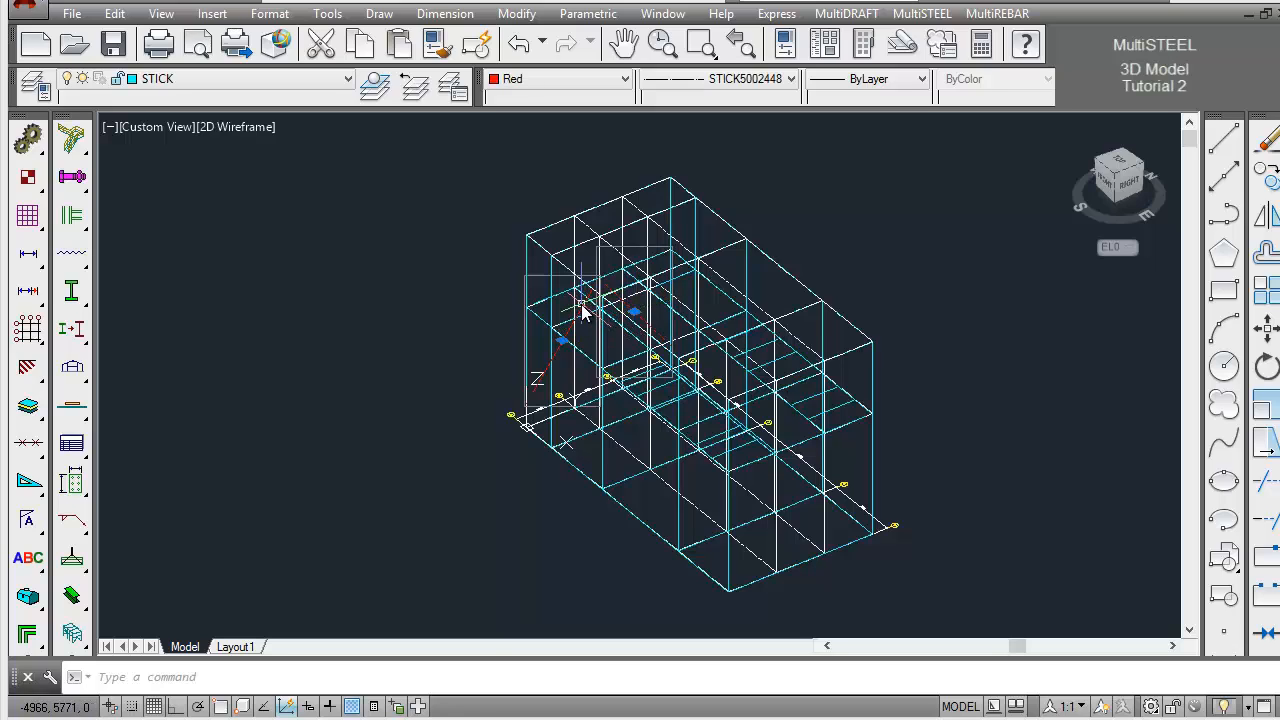
left_click(626, 84)
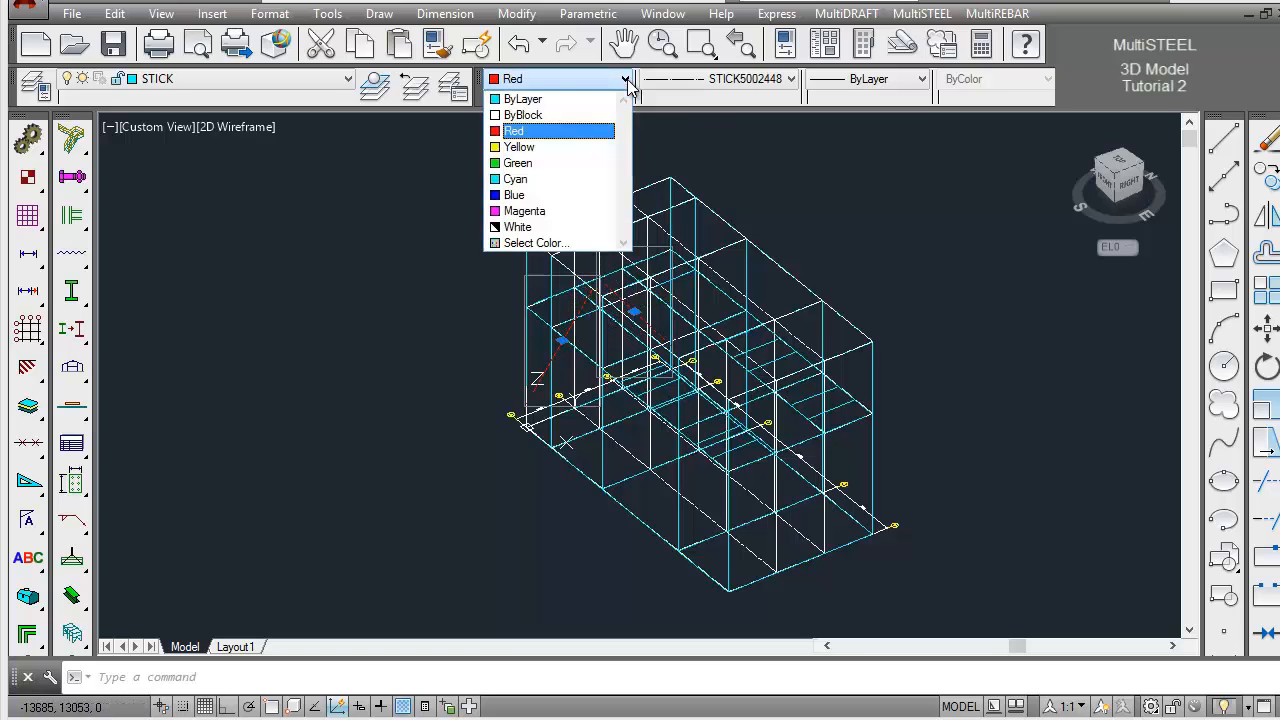
left_click(610, 100)
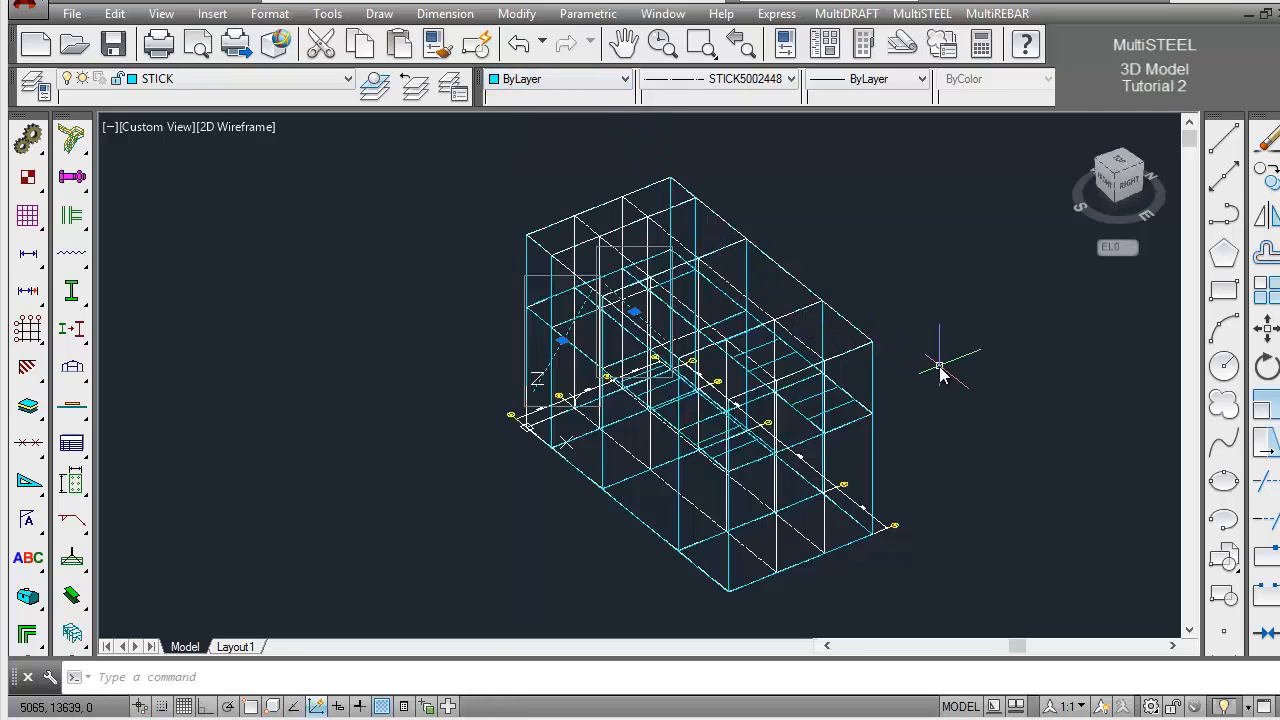
key("Escape")
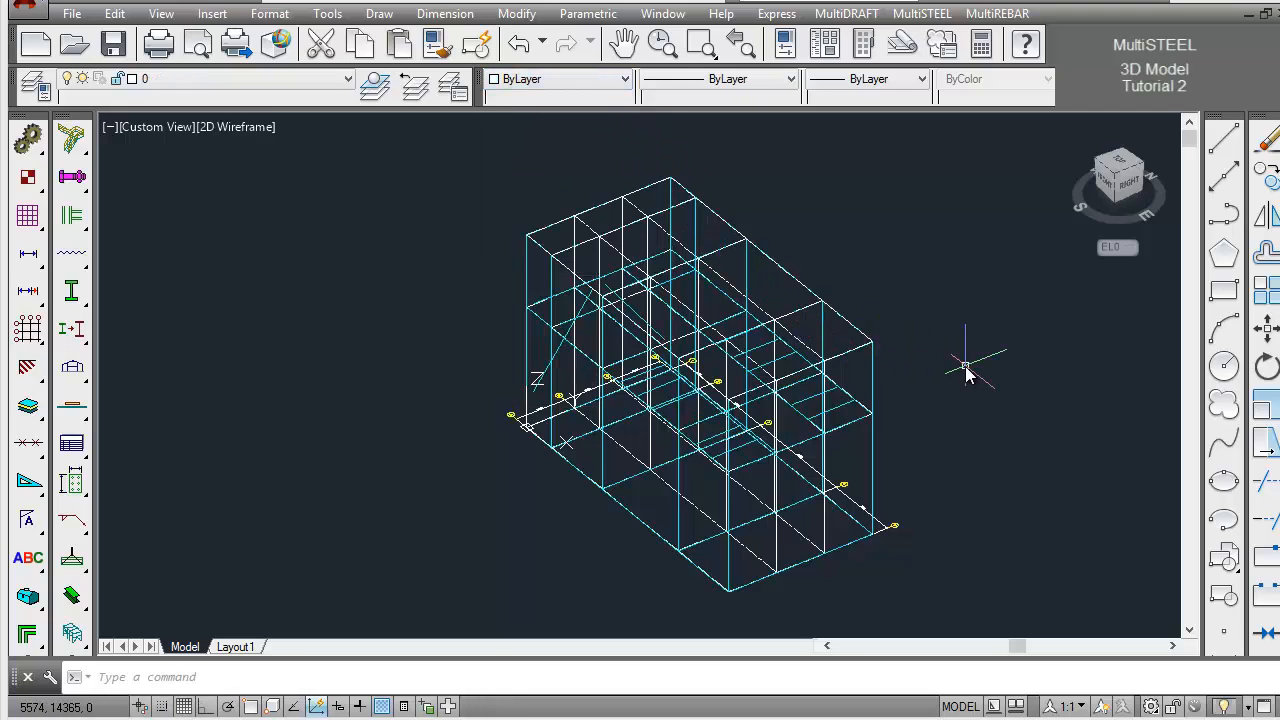
Generate the 3D steel representation for the two imported bracing sticks
left_click(703, 44)
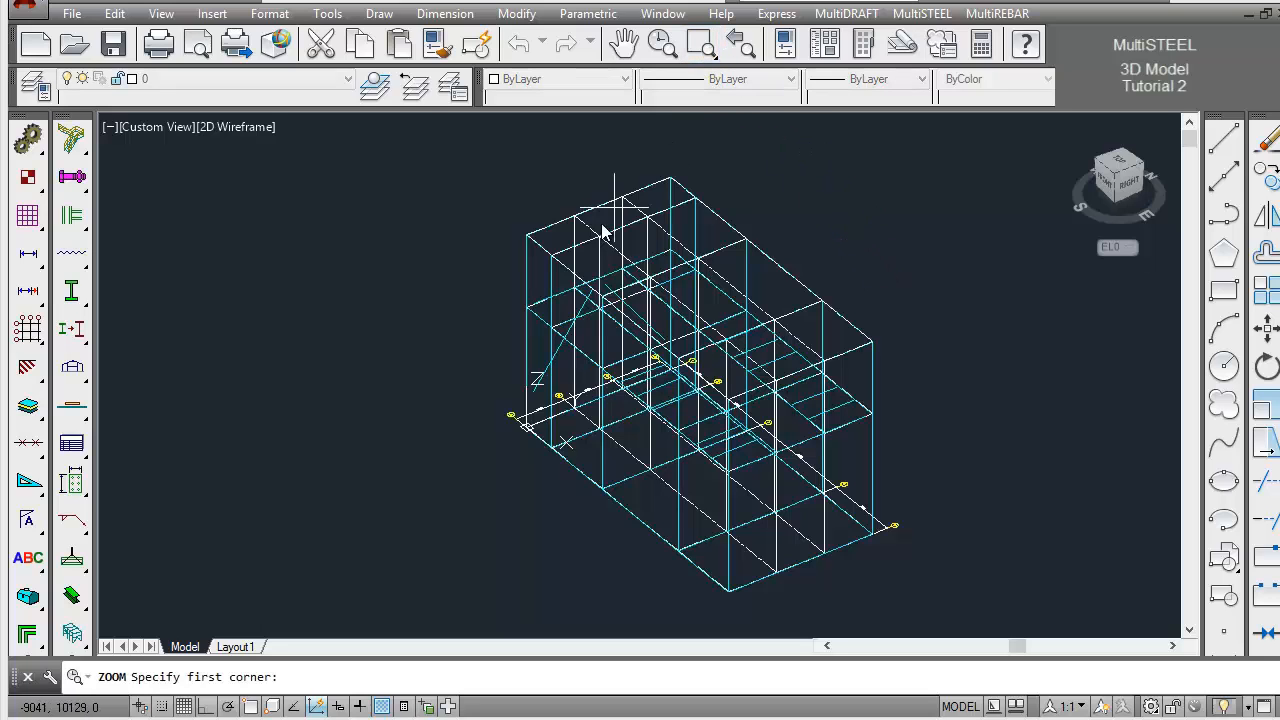
left_click(540, 254)
left_click(665, 358)
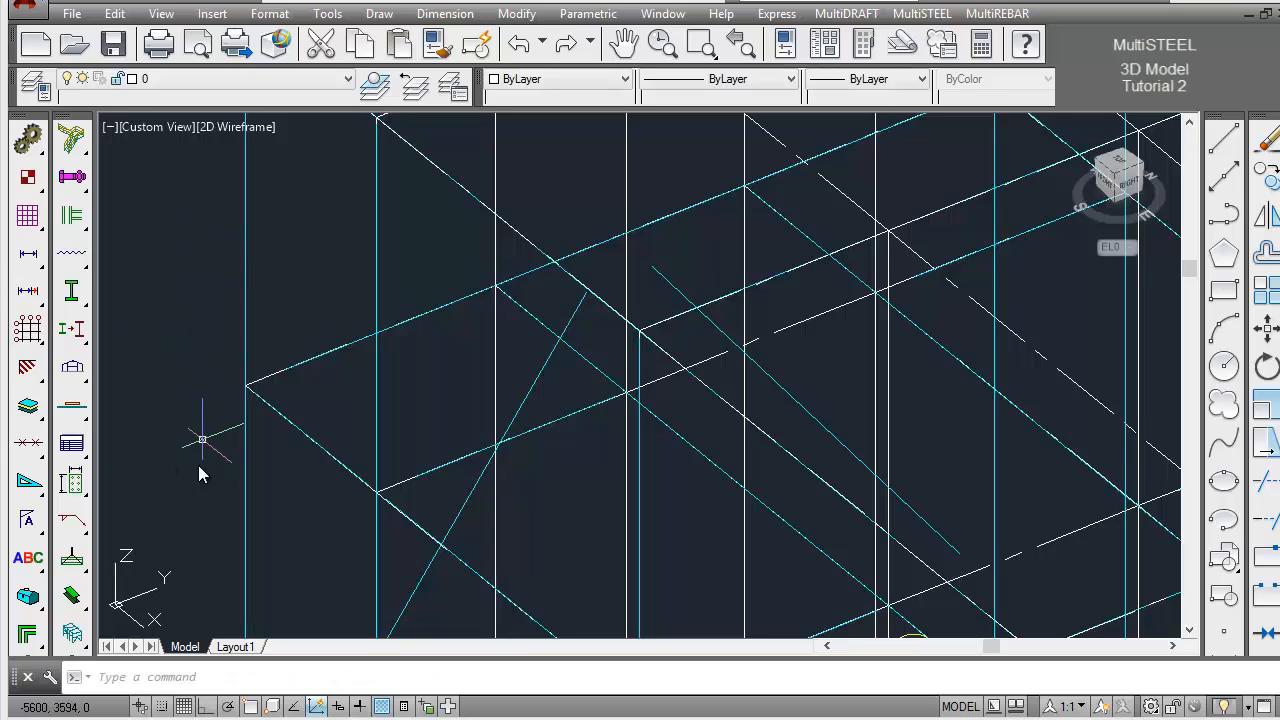
left_click_drag(76, 598, 151, 600)
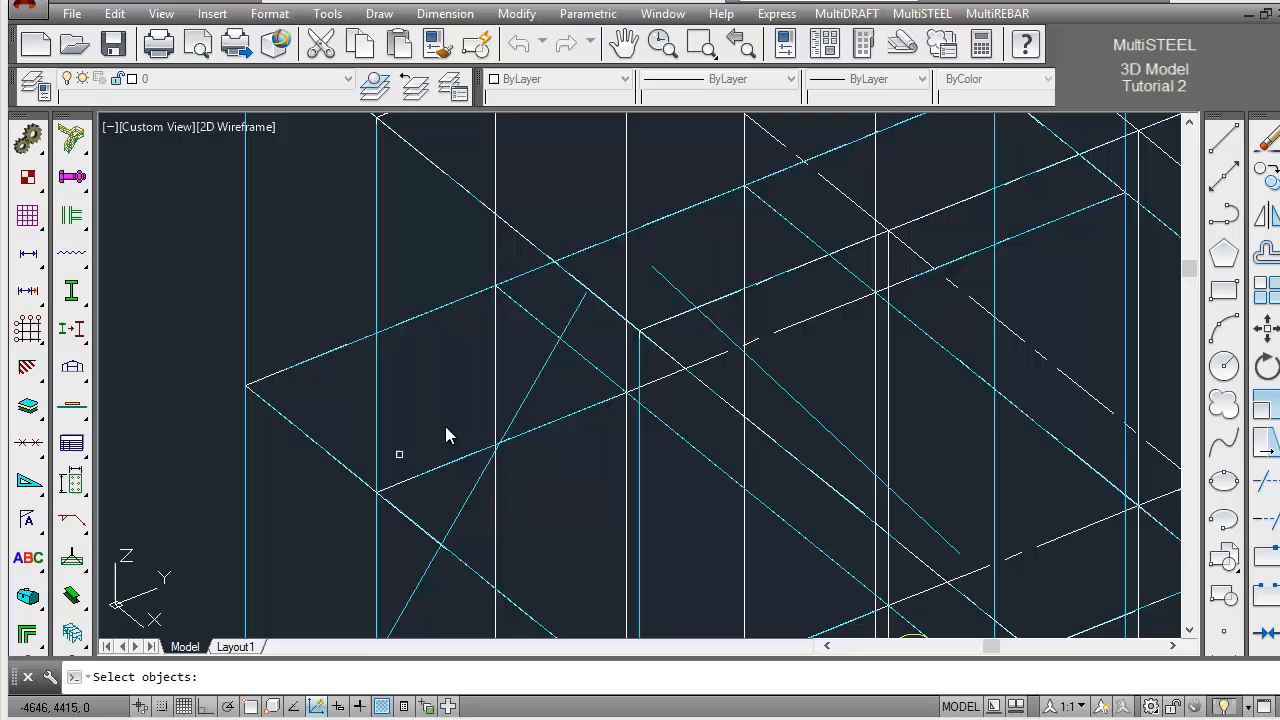
left_click(529, 394)
key("Return")
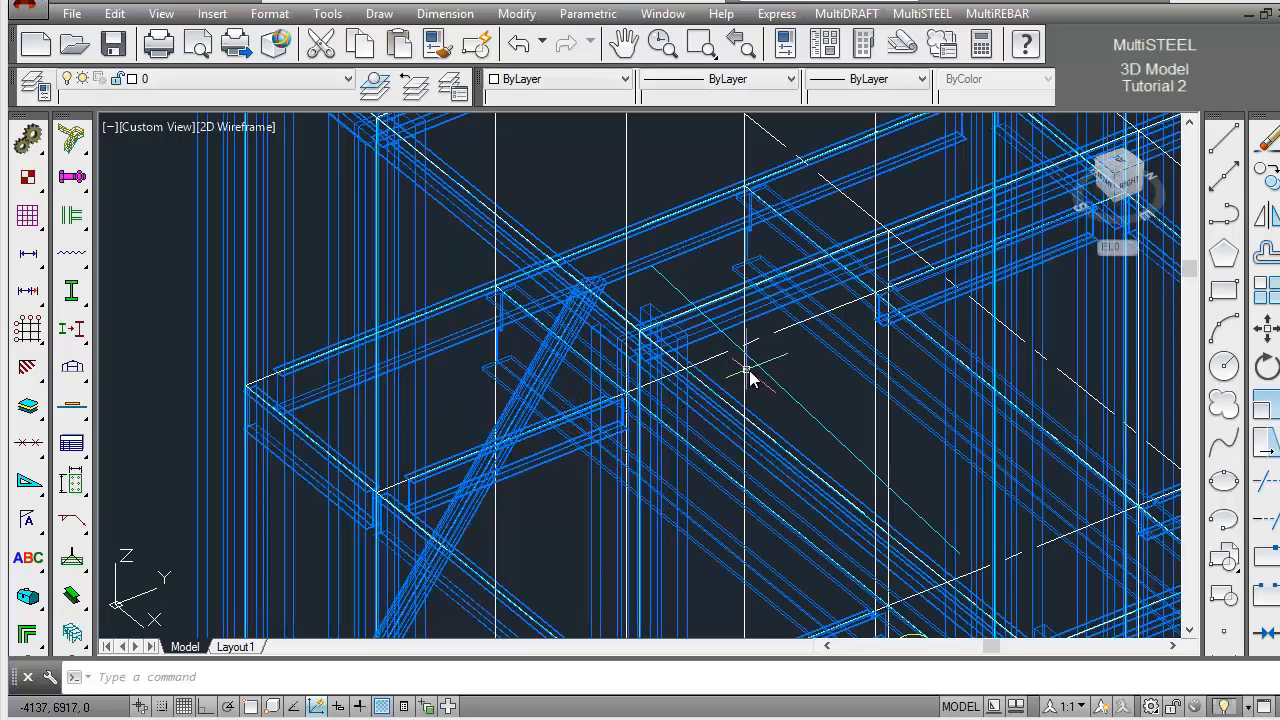
key("Return")
key("Return")
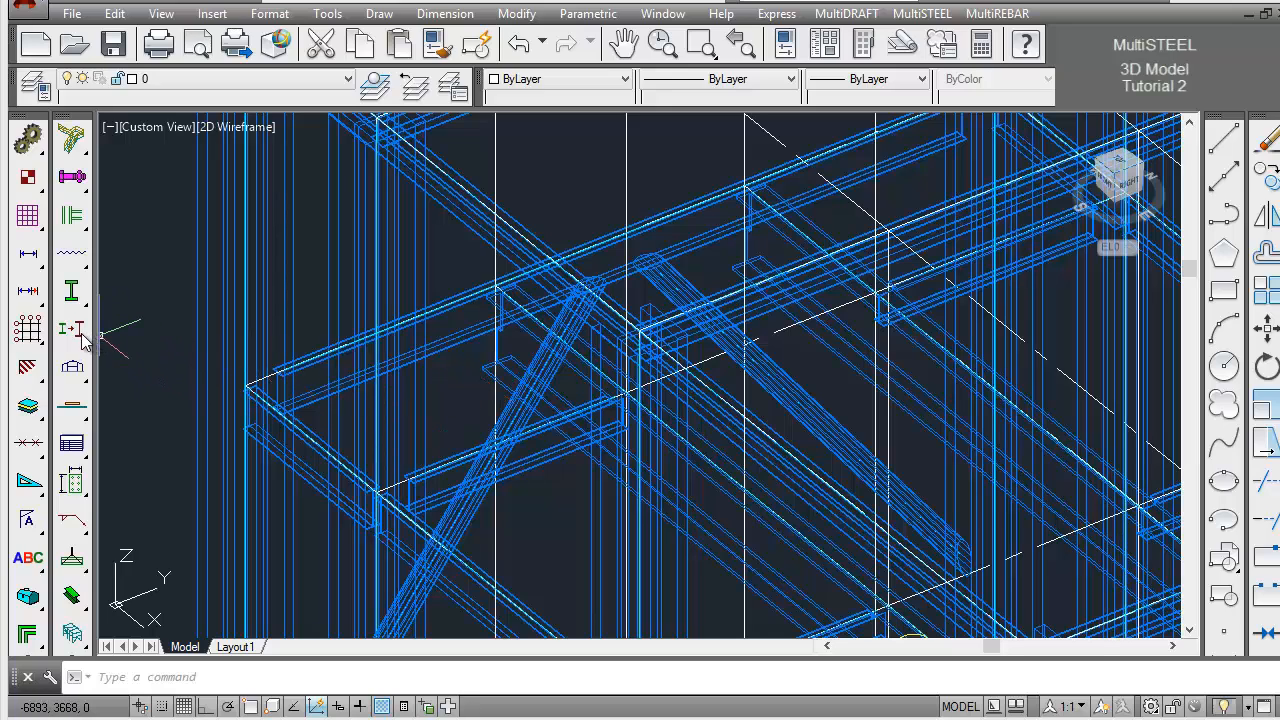
Run a Steel Inquiry on the second 3D CHS brace to examine its name, representation and cut backs
left_click_drag(83, 340, 619, 337)
left_click(663, 288)
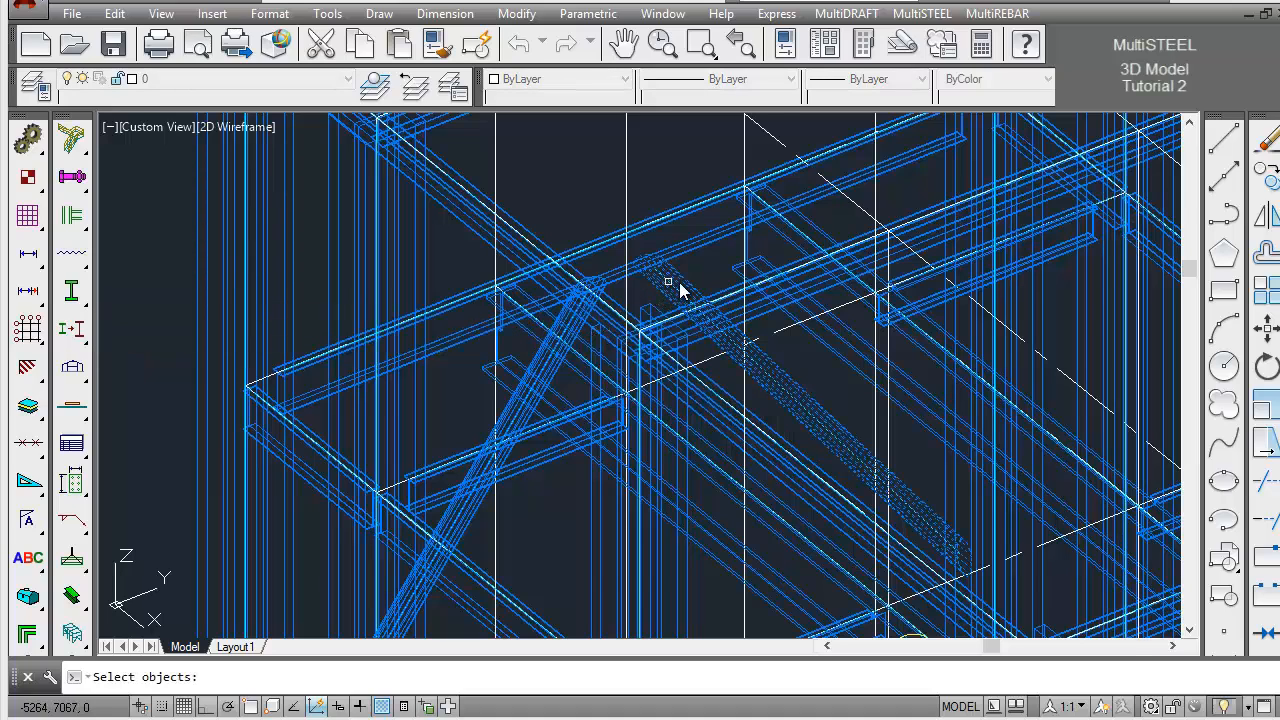
key("Return")
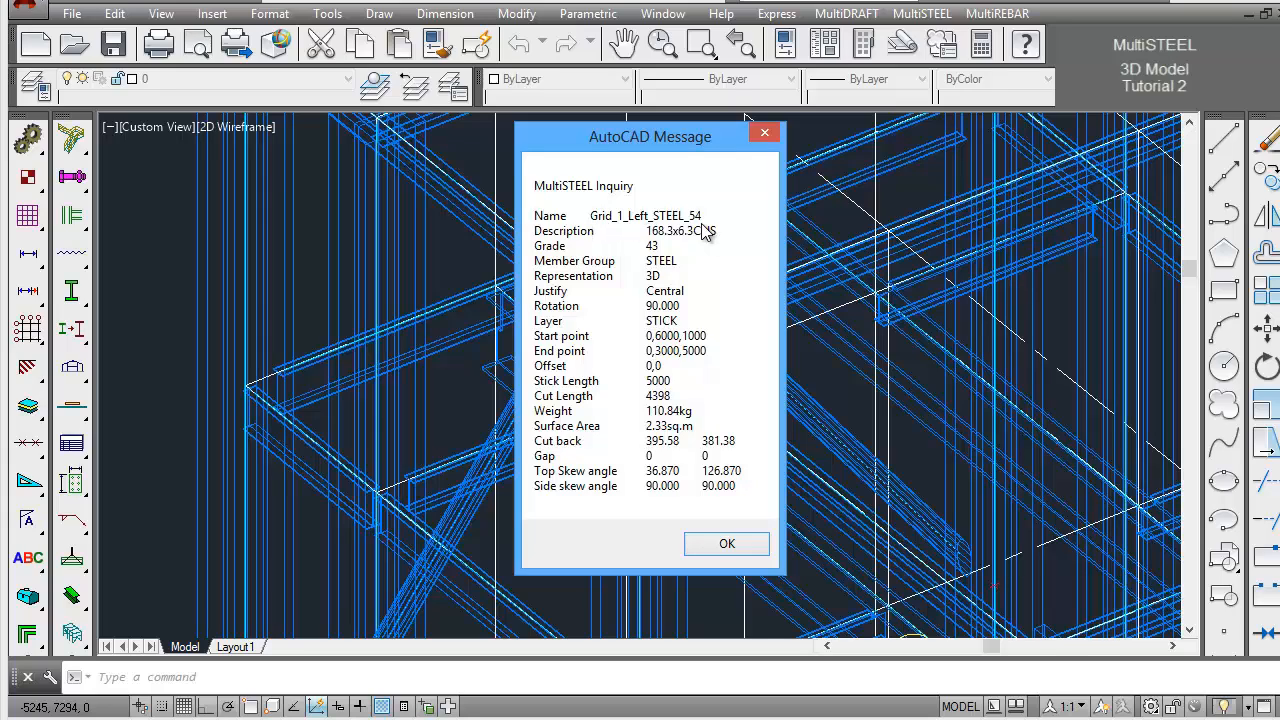
left_click(727, 545)
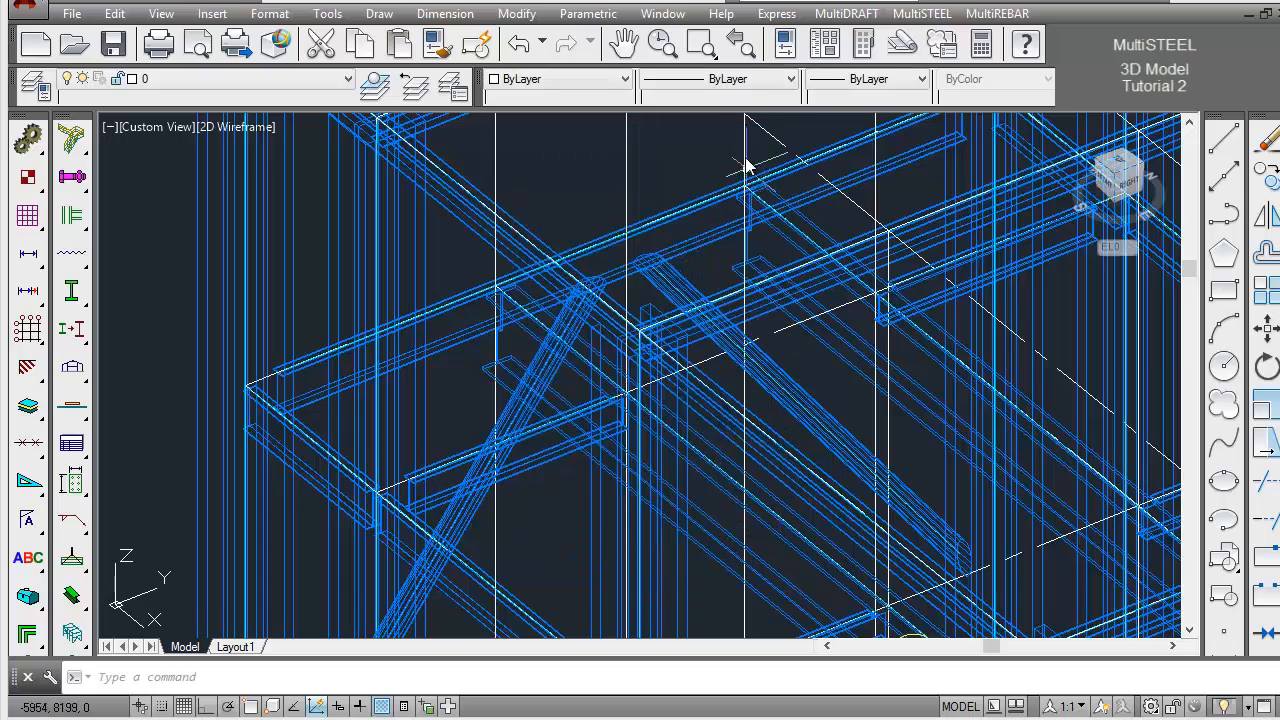
Turn on all the layers that are currently off, including the handrail, ladder and stair layers
left_click(742, 48)
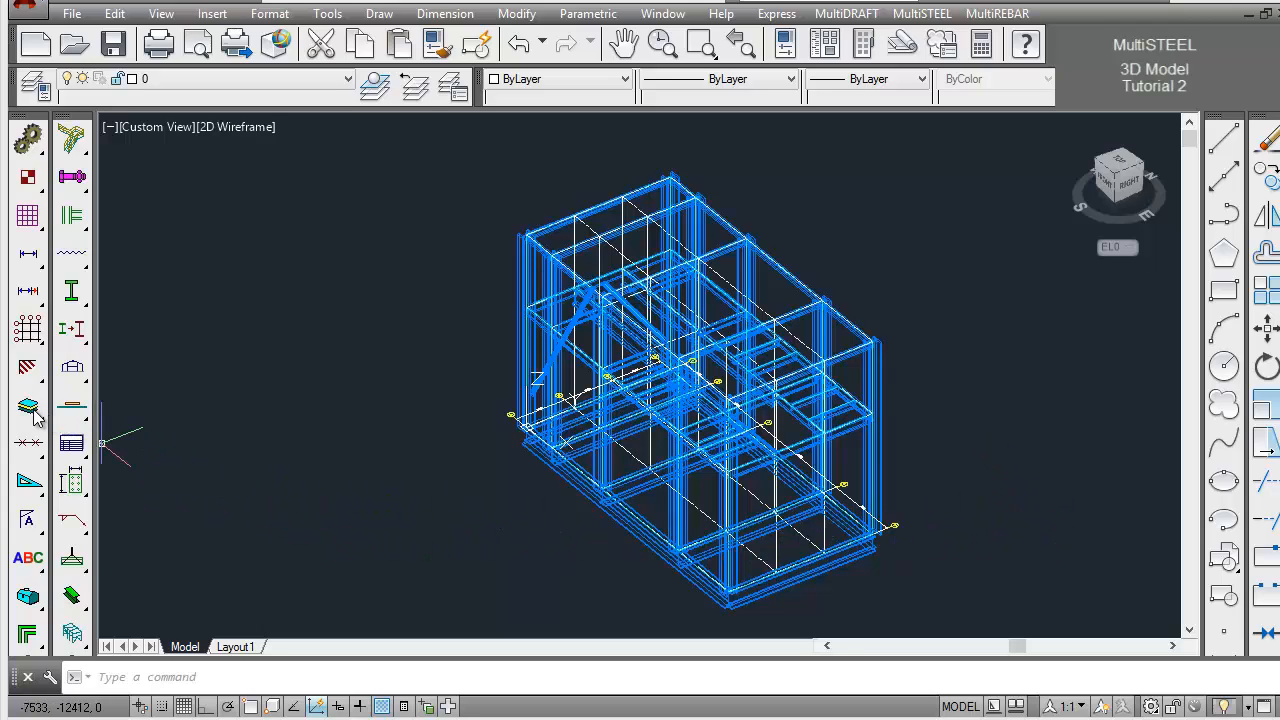
left_click_drag(33, 418, 145, 413)
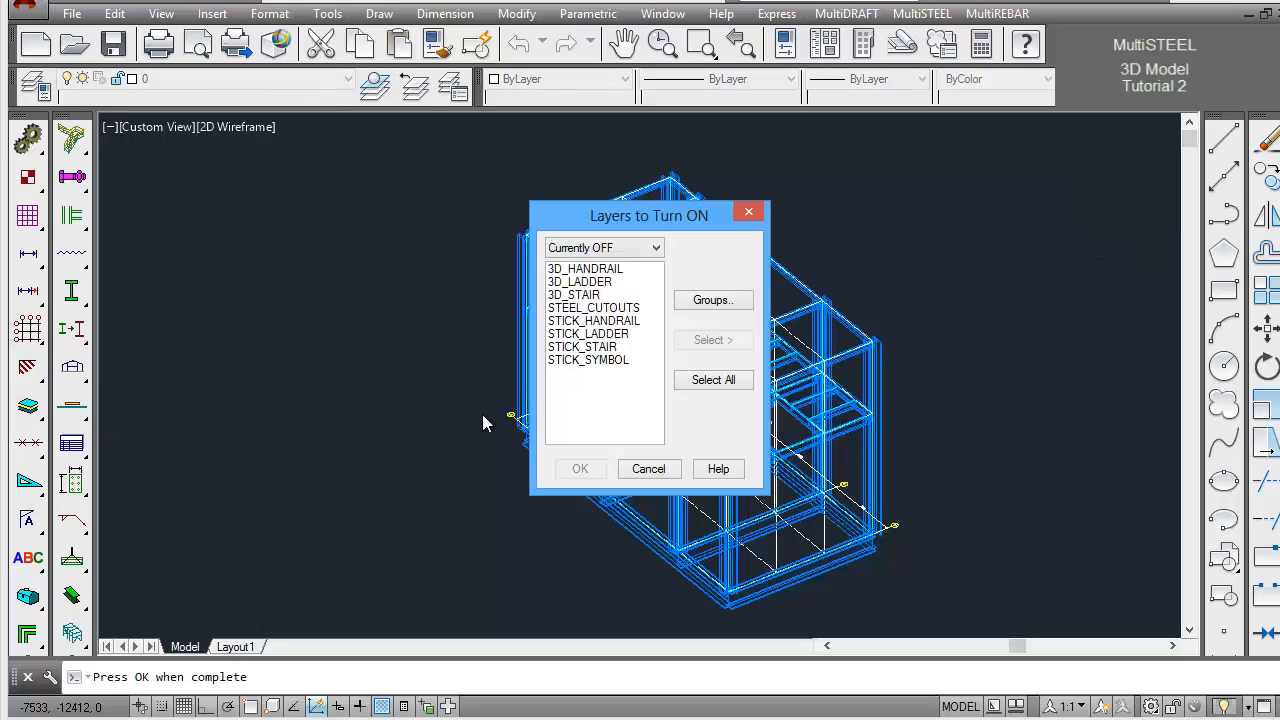
left_click(727, 387)
left_click(582, 470)
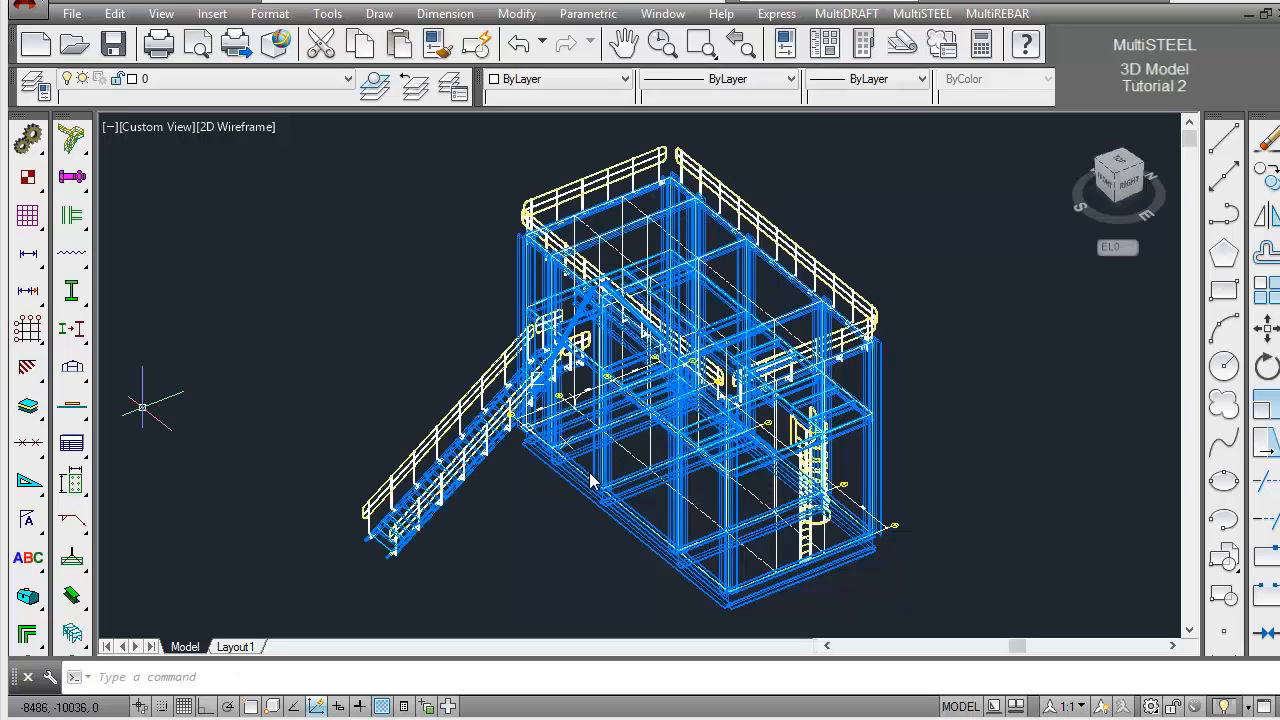